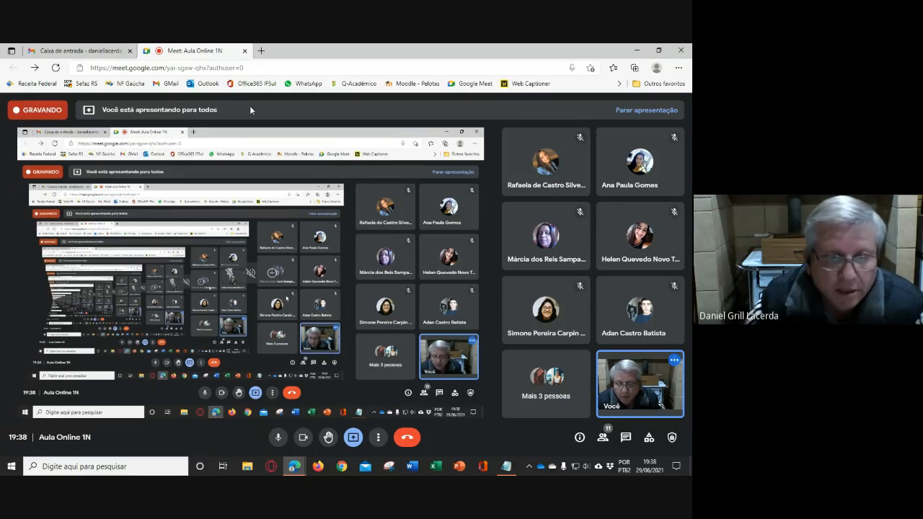
- Open the Sefaz RS public DF-e consultation in a new tab and paste the invoice's access key
key("ctrl+t")
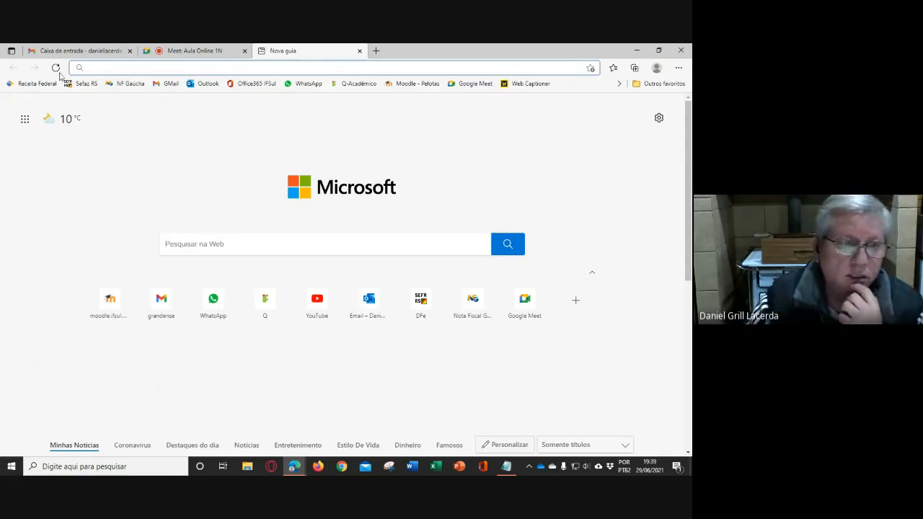
left_click(83, 85)
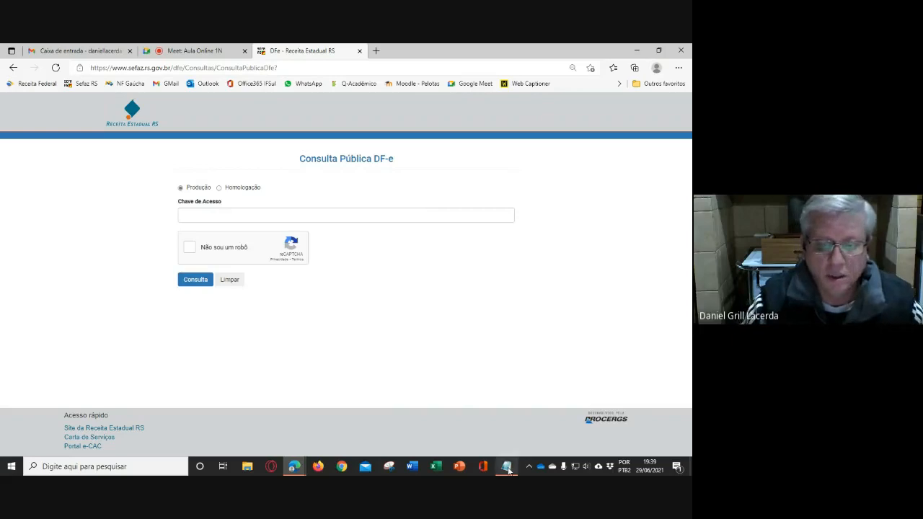
left_click(225, 217)
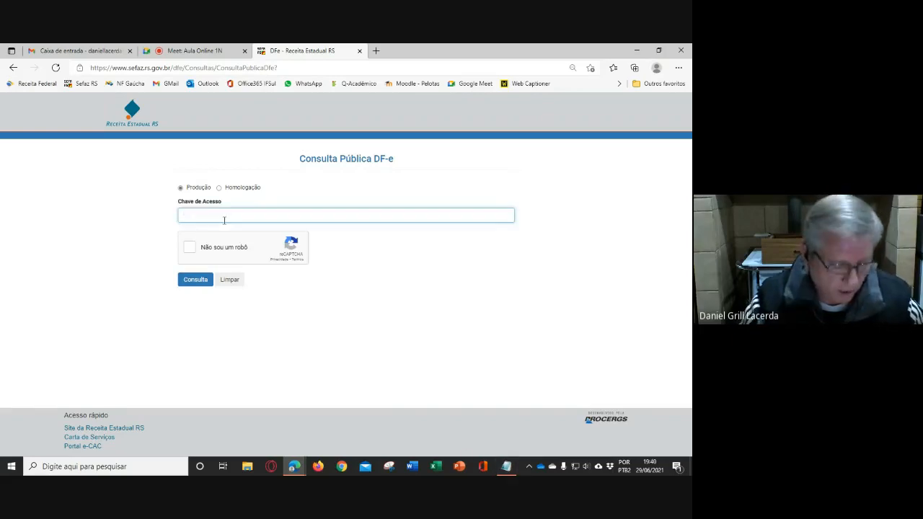
key("ctrl+v")
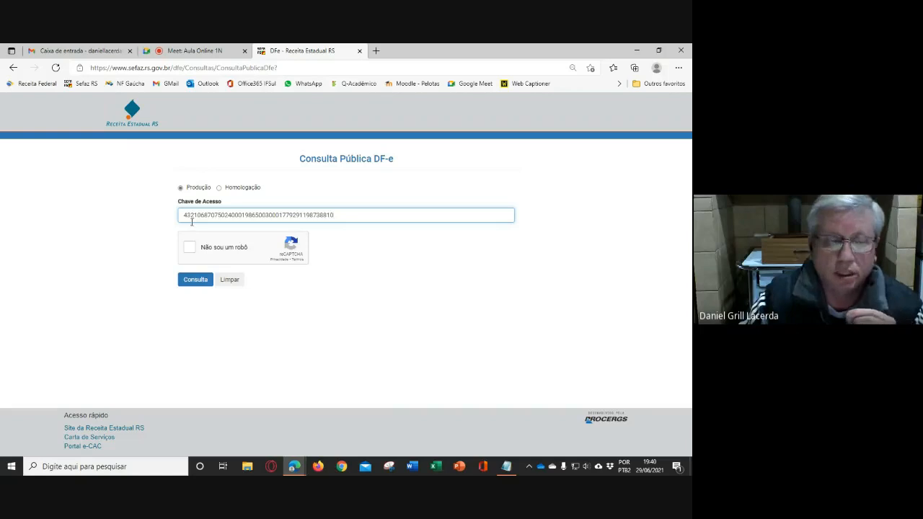
- Examine the year, month and issuer CNPJ digits within the invoice's access key
left_click_drag(194, 215, 189, 215)
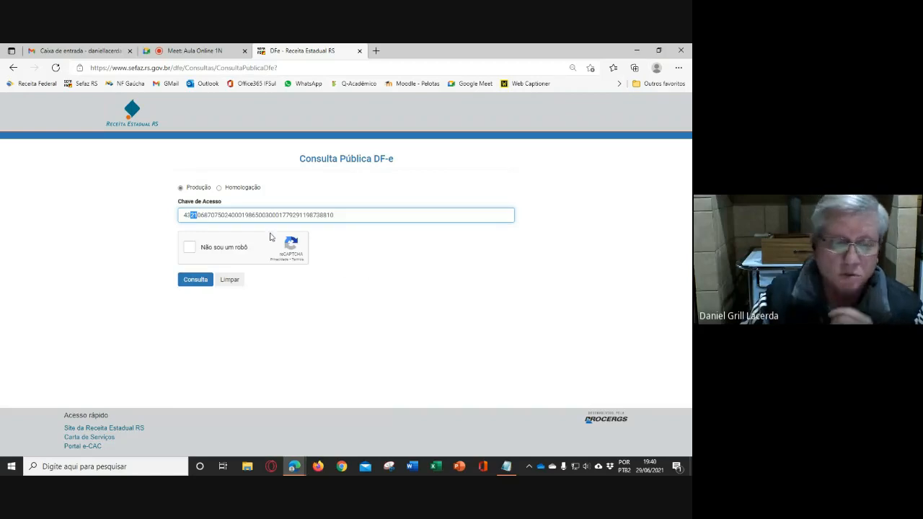
left_click(202, 215)
left_click_drag(201, 215, 199, 215)
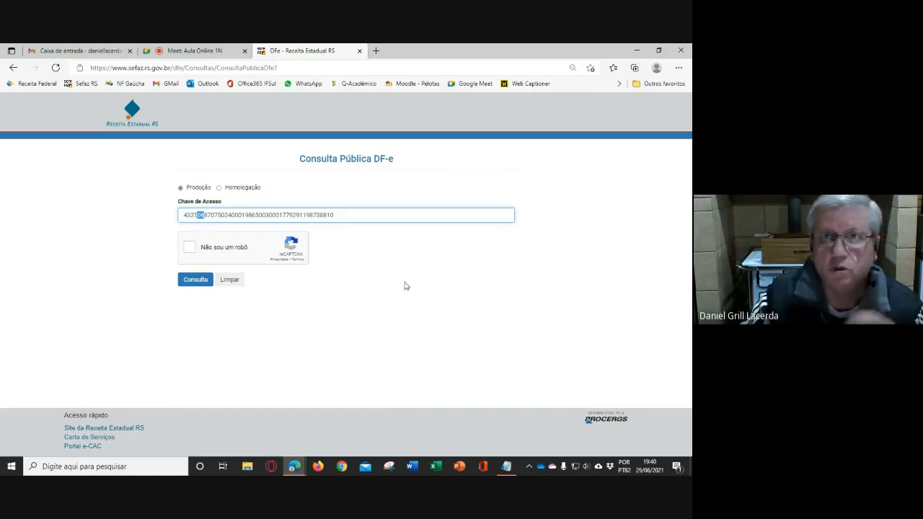
left_click_drag(202, 215, 255, 214)
left_click(209, 215)
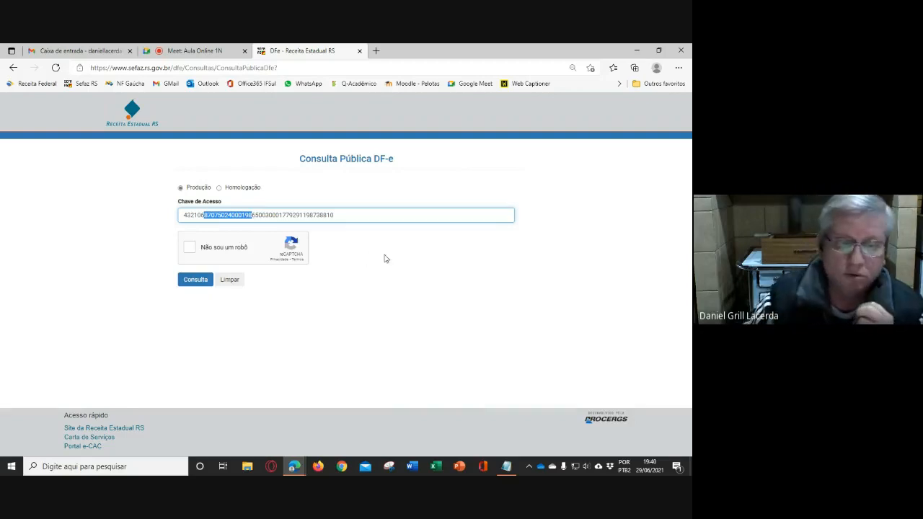
left_click(258, 215)
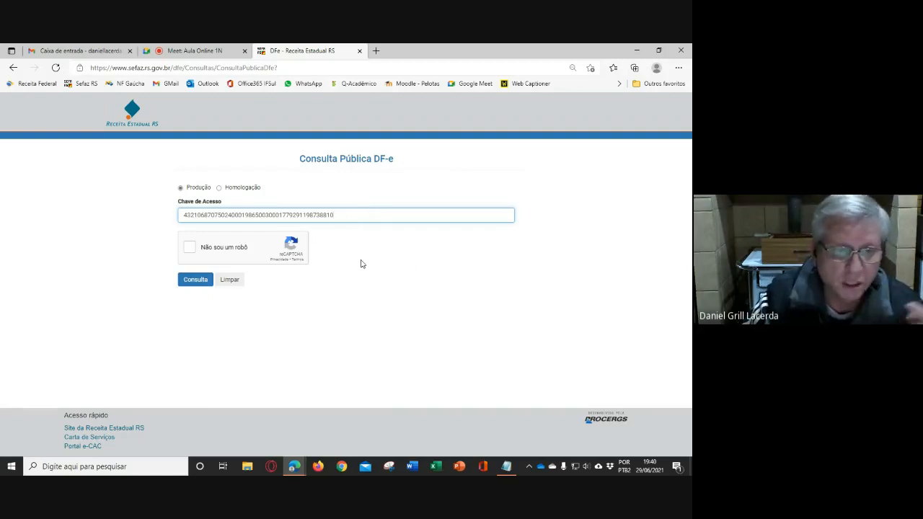
- Complete the robot check, submit the consultation and review the invoice's general data and its products and services
left_click(189, 249)
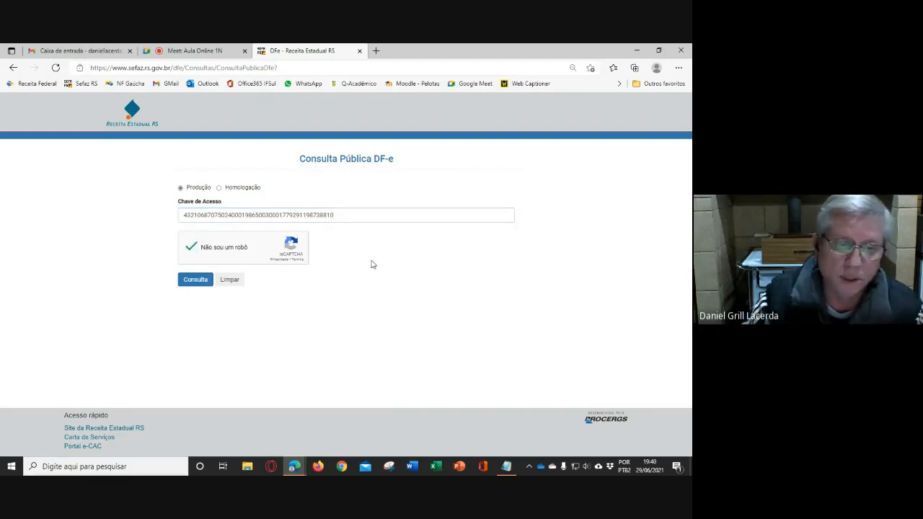
left_click(190, 283)
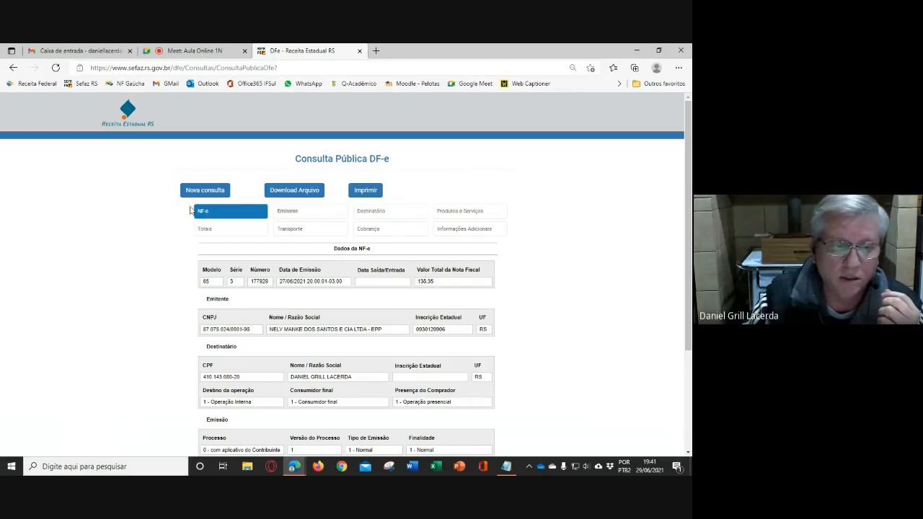
scroll(353, 324, "down", 5)
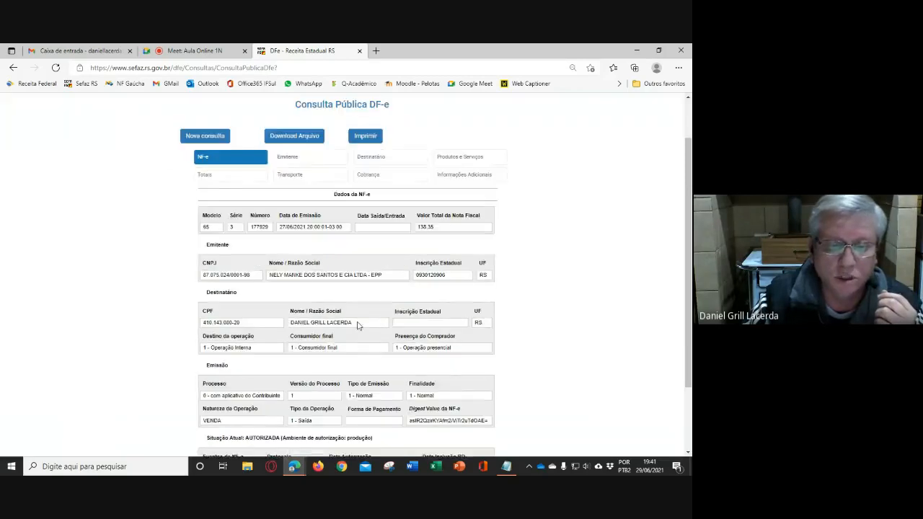
scroll(356, 325, "up", 5)
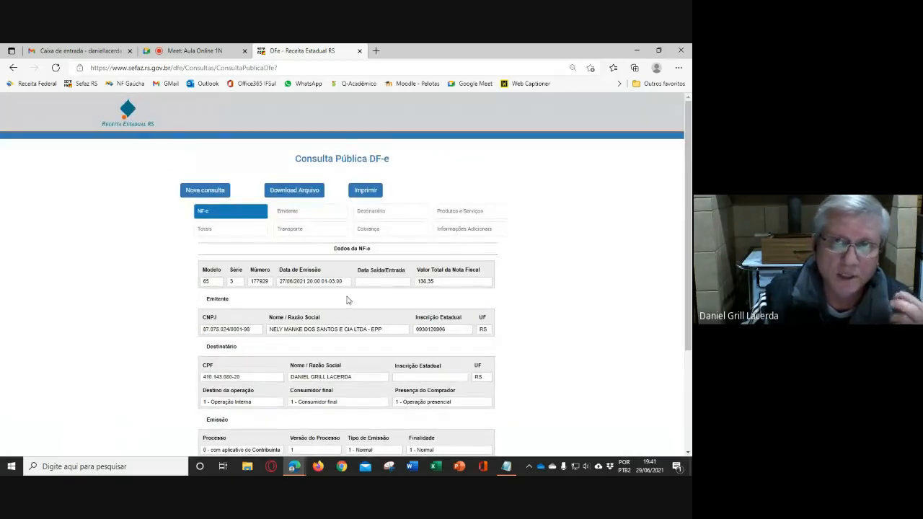
left_click(459, 214)
scroll(438, 343, "down", 1)
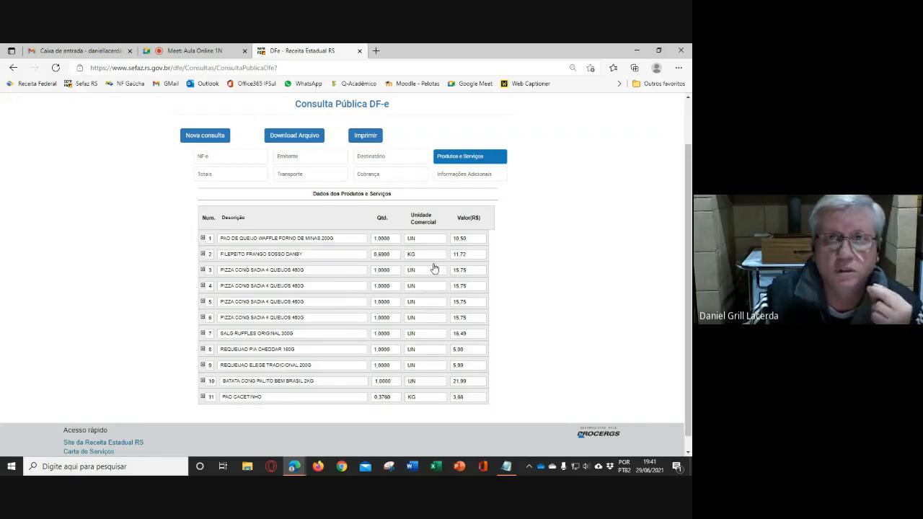
- Copy the QR-Code URL from the invoice's additional information and open it in a new browser tab
left_click(463, 177)
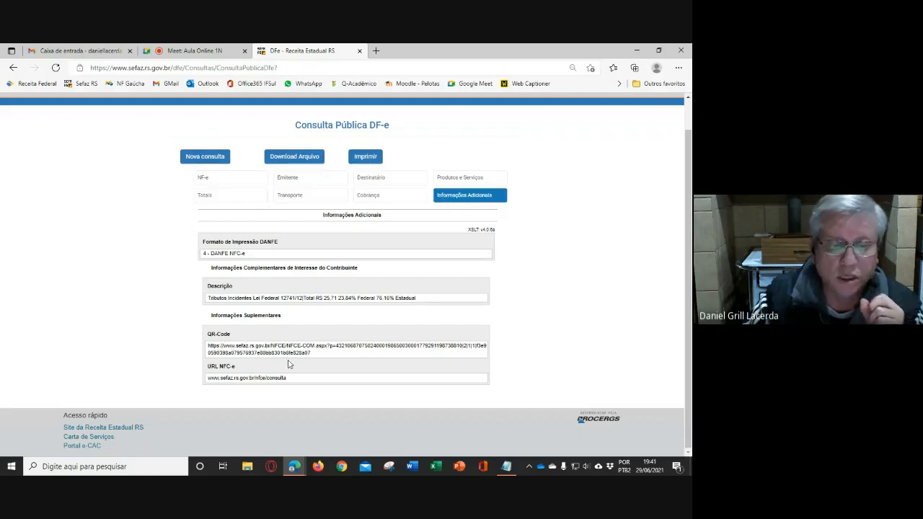
left_click_drag(313, 356, 209, 346)
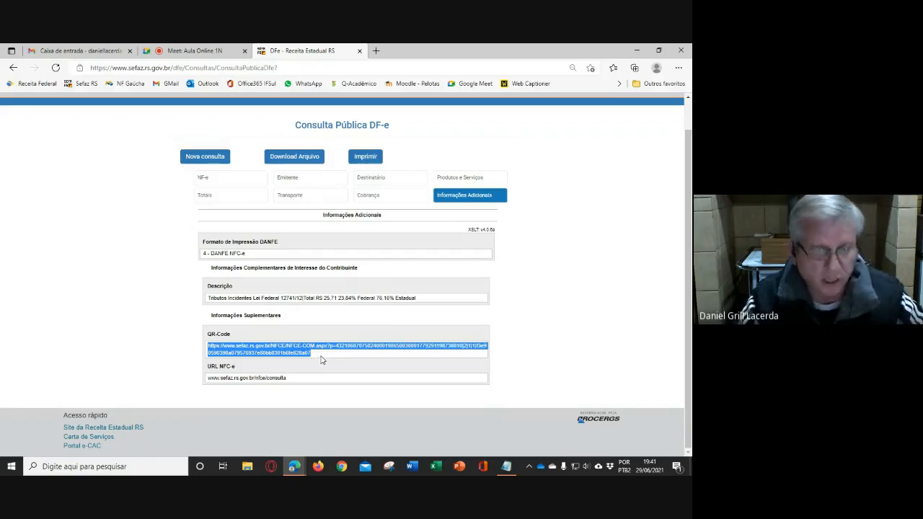
left_click(375, 51)
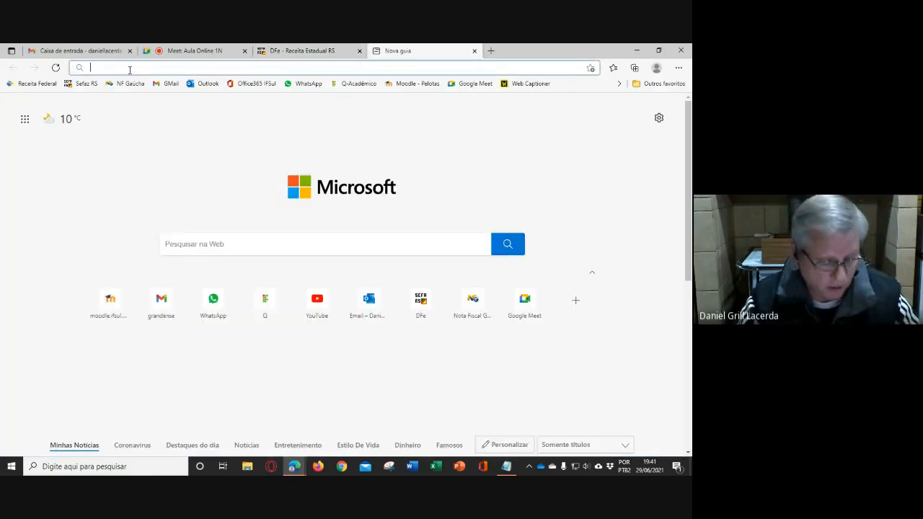
key("ctrl+v")
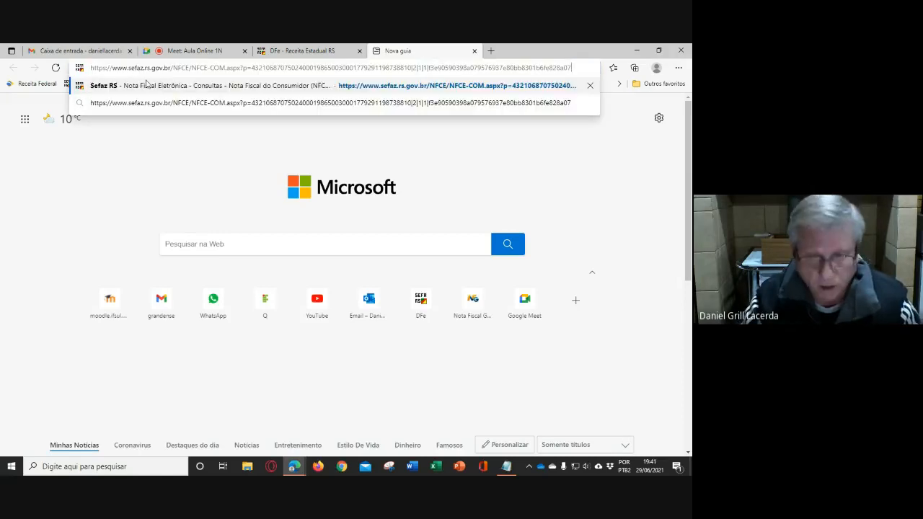
key("Return")
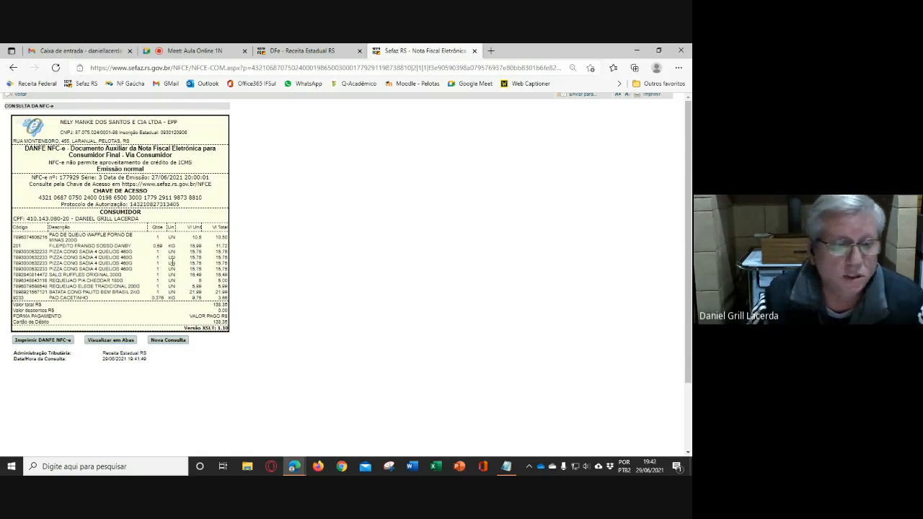
- Select and copy the NFC-e item table, from the Código heading row through the PAO CACETINHO row
left_click_drag(14, 230, 227, 228)
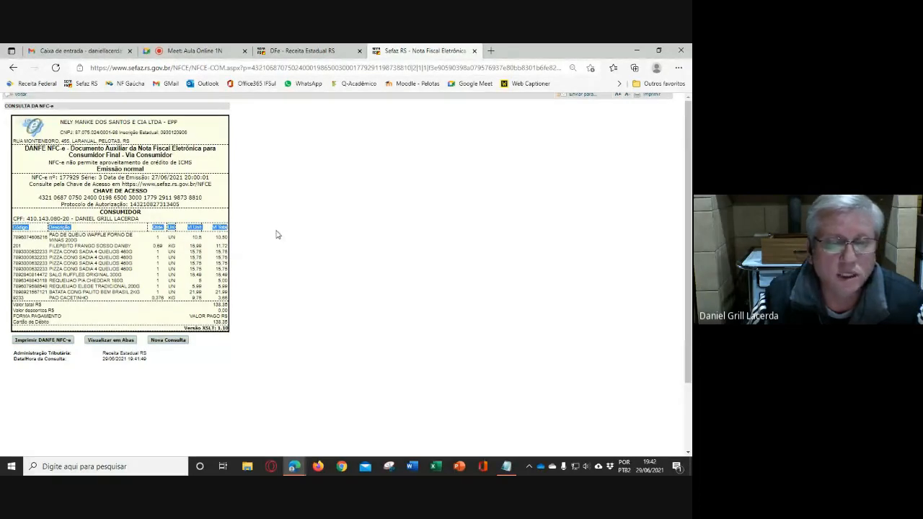
left_click(61, 258)
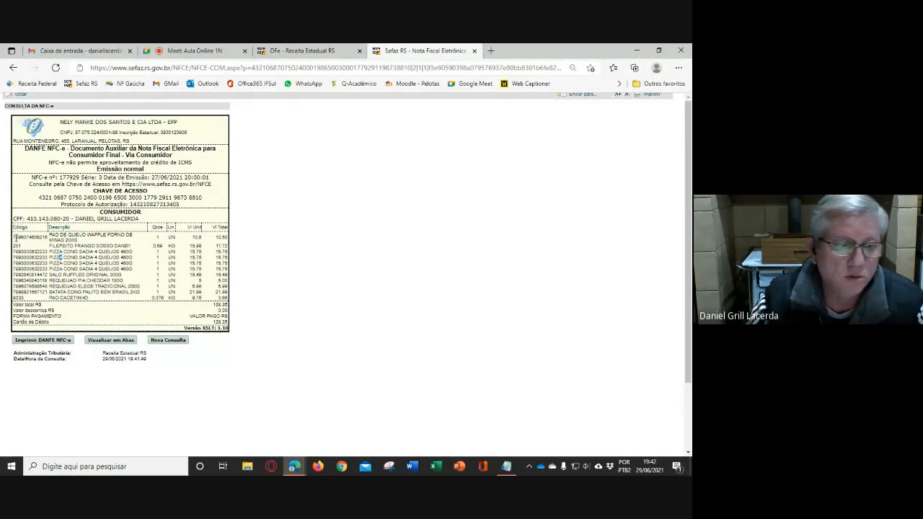
left_click_drag(14, 236, 226, 297)
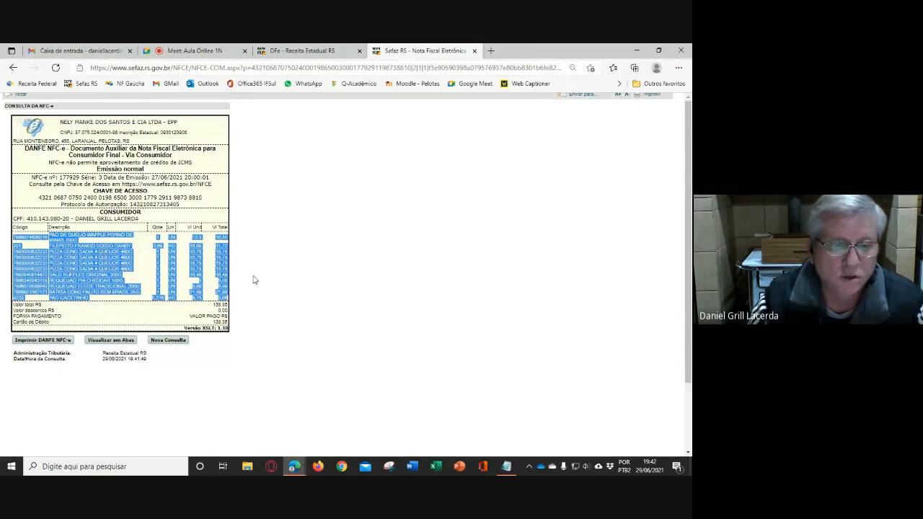
left_click(205, 264)
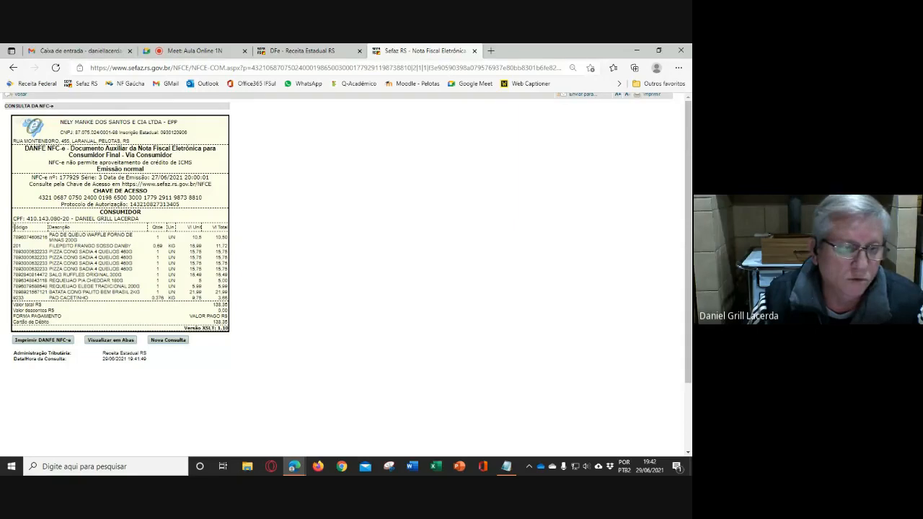
left_click_drag(14, 227, 227, 298)
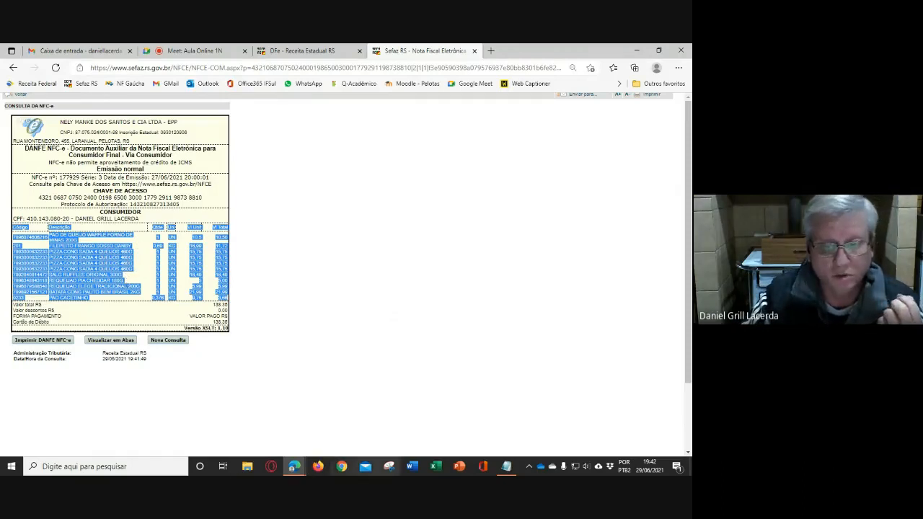
- Switch to Excel, create a blank workbook and paste the copied item table starting at cell A1
left_click(436, 468)
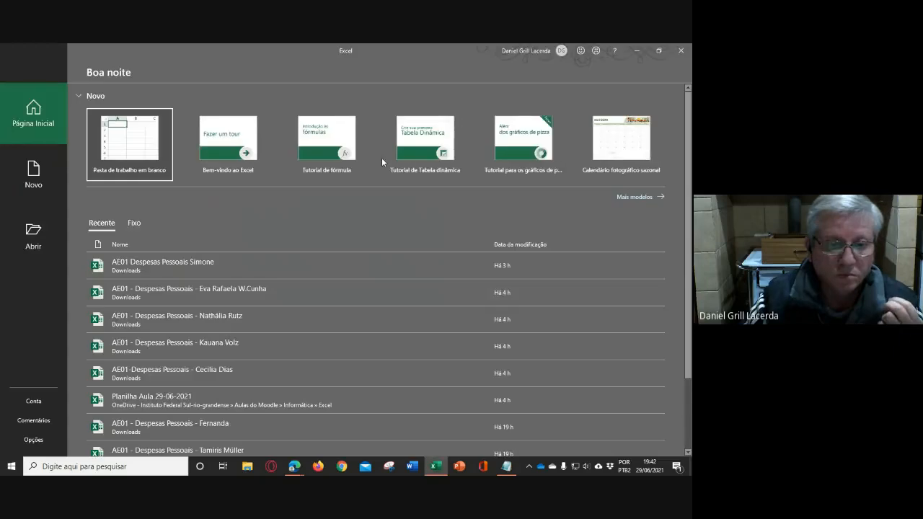
left_click(123, 144)
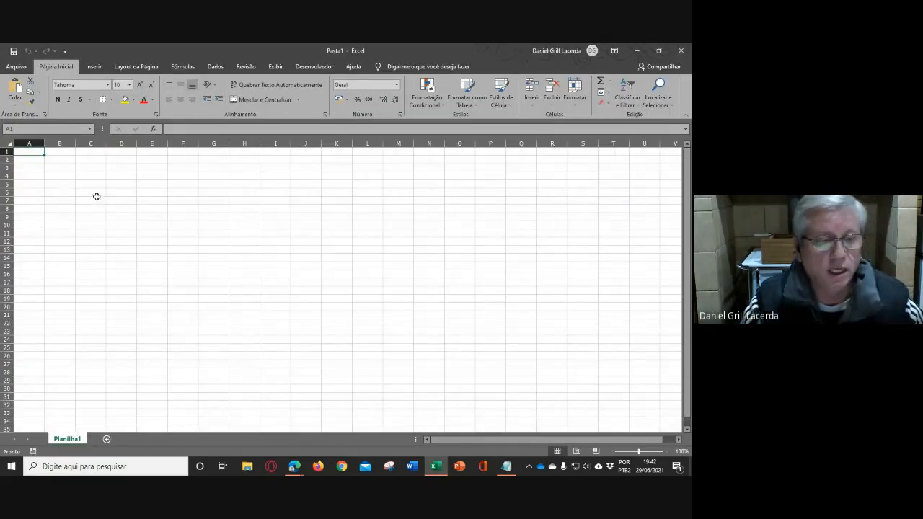
scroll(74, 196, "up", 6)
scroll(75, 196, "up", 4)
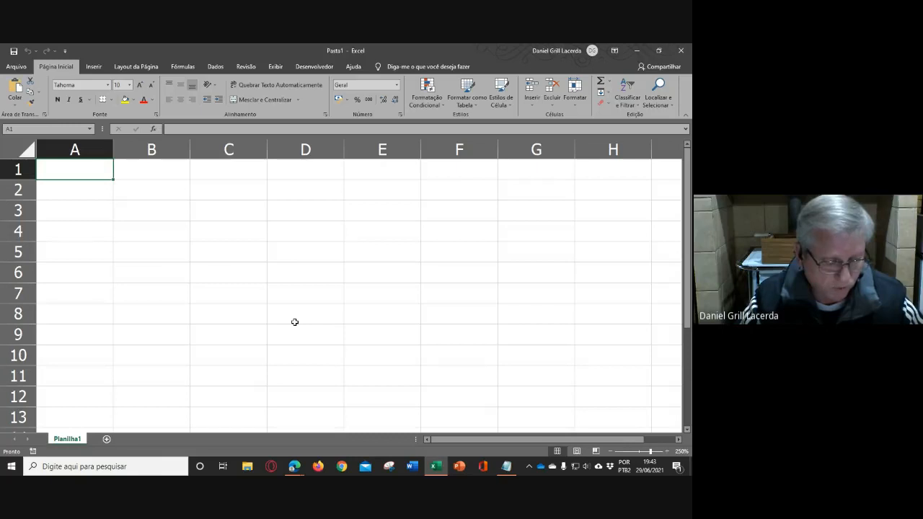
key("ctrl+v")
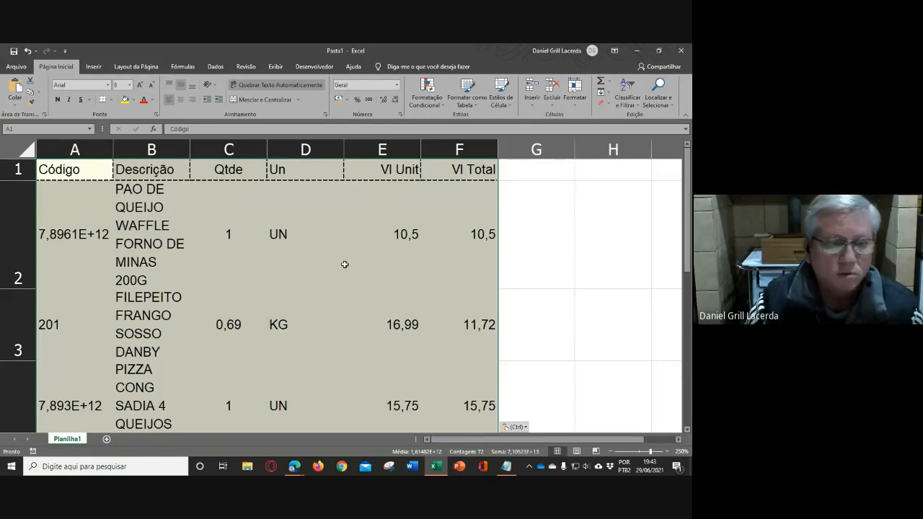
- Change the pasted item table's paste option to match the destination formatting
scroll(354, 265, "down", 2)
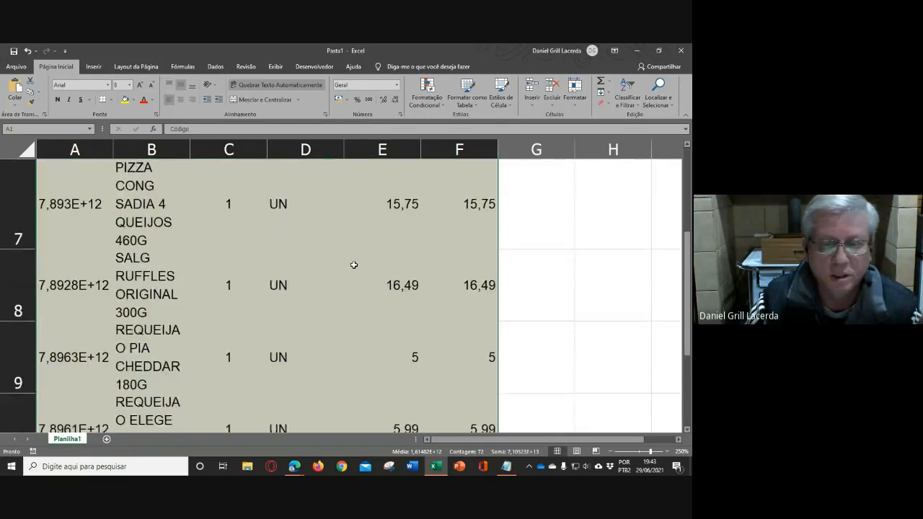
scroll(354, 265, "up", 2)
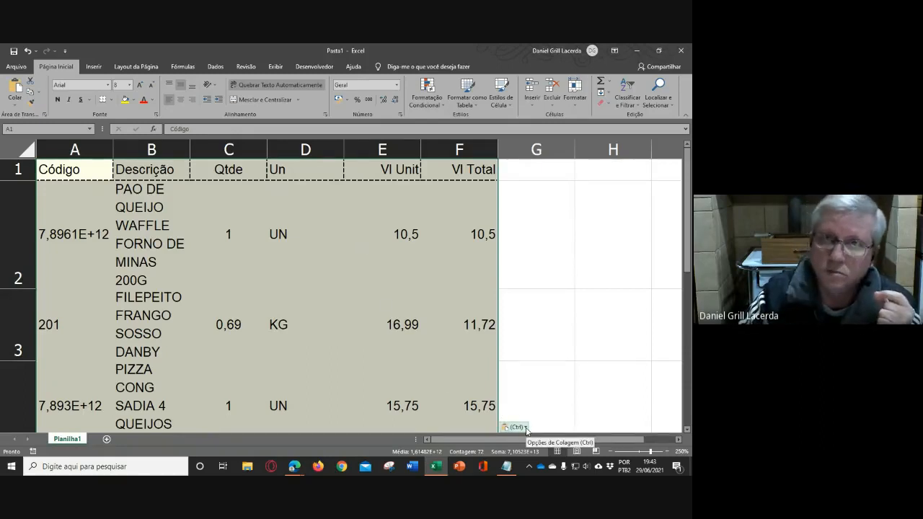
left_click(526, 428)
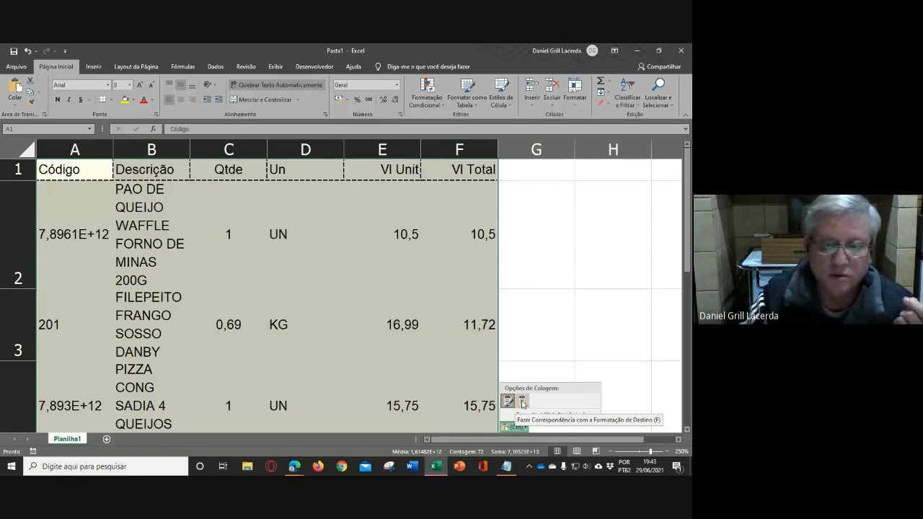
left_click(522, 402)
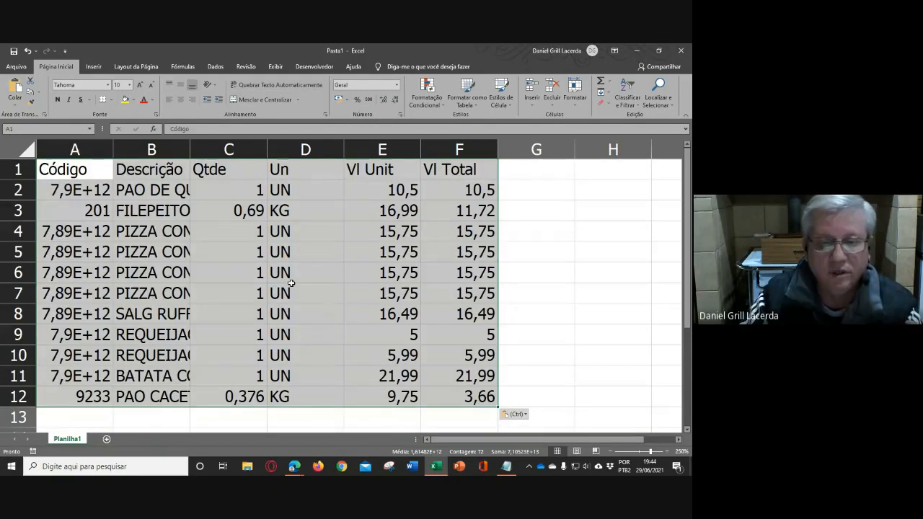
left_click(290, 284)
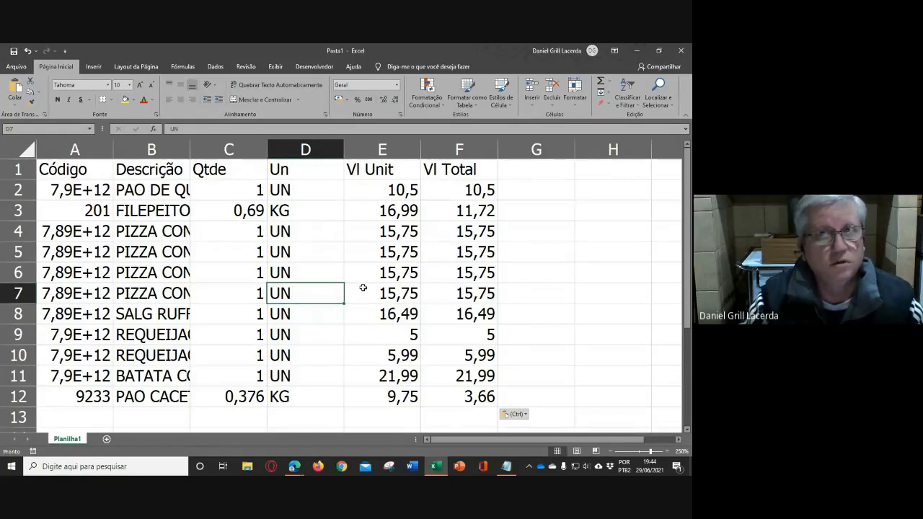
- Inspect the full contents of cells A2, B3 and F2 in the pasted table
left_click(85, 191)
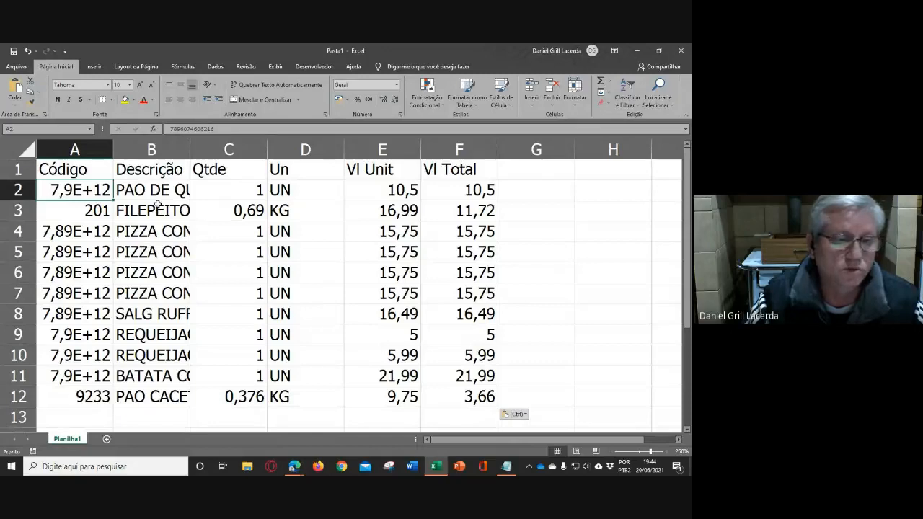
left_click(158, 205)
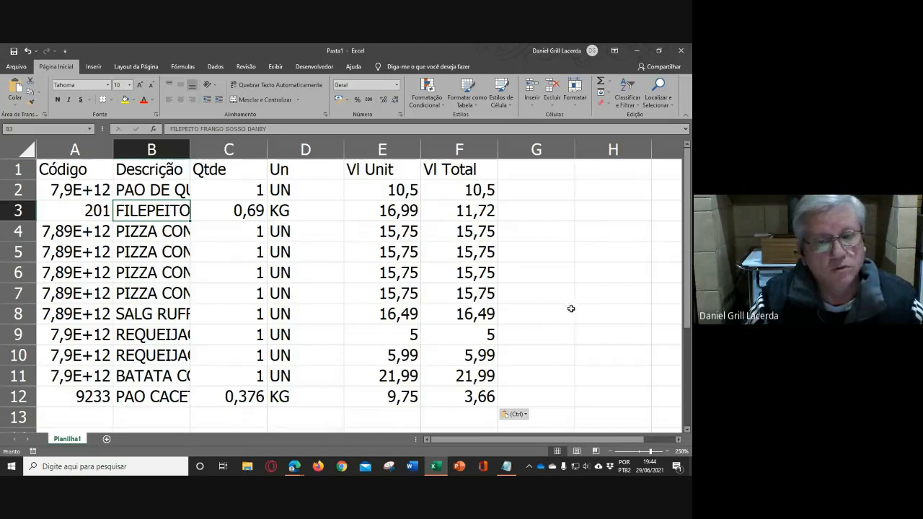
left_click(469, 190)
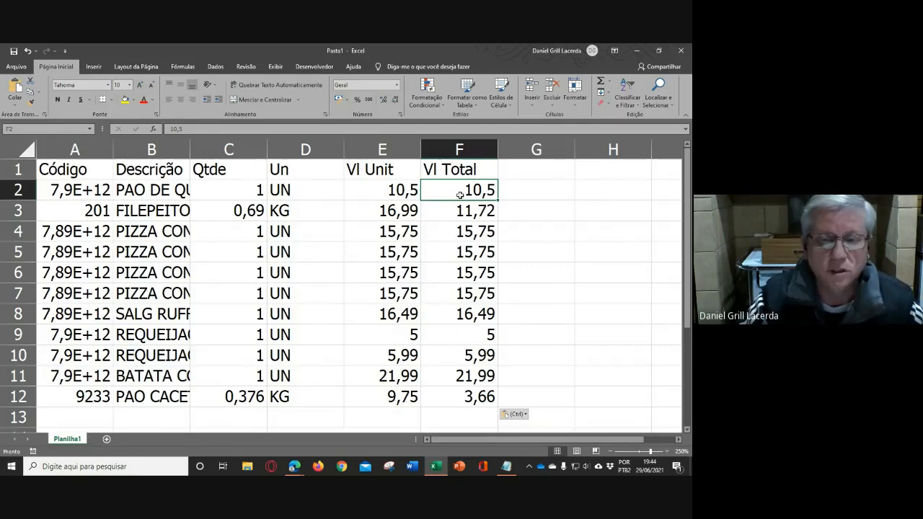
- Clear the Vl Total values in cells F2 to F12, and close the workbook without saving
left_click_drag(460, 193, 464, 397)
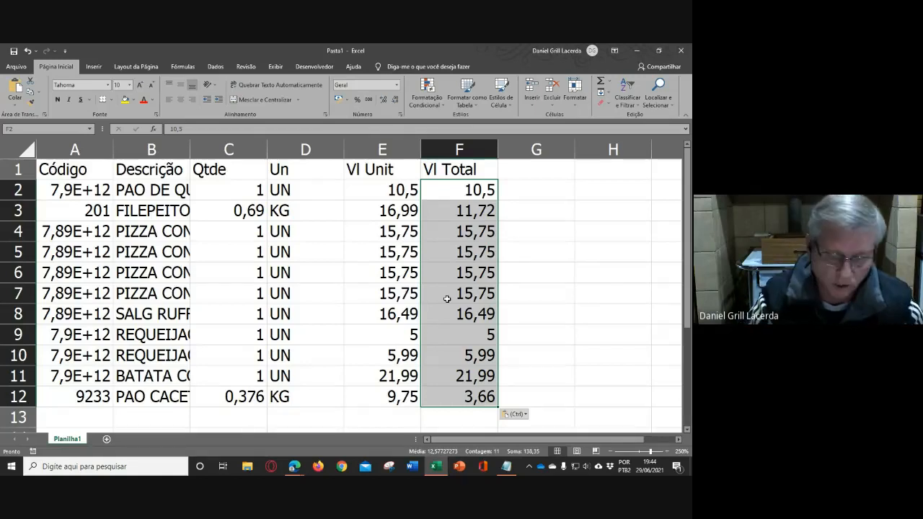
key("Delete")
left_click(546, 269)
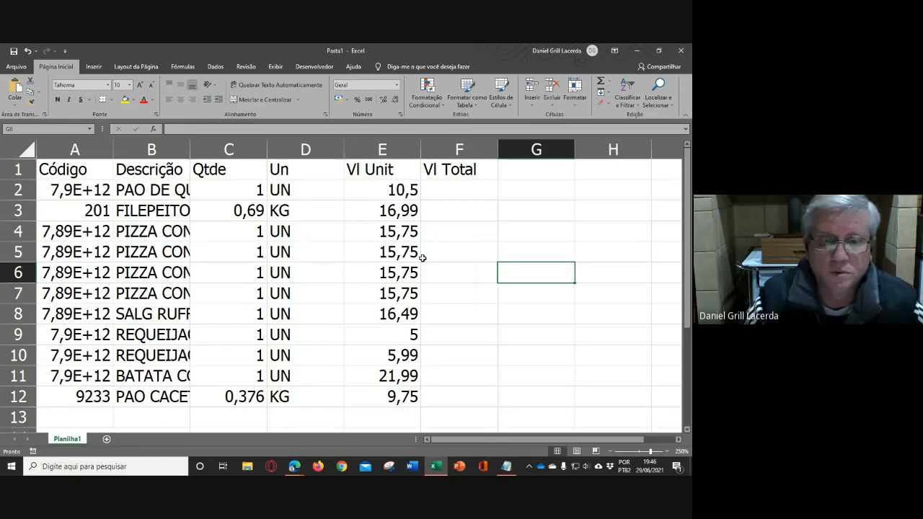
left_click(679, 51)
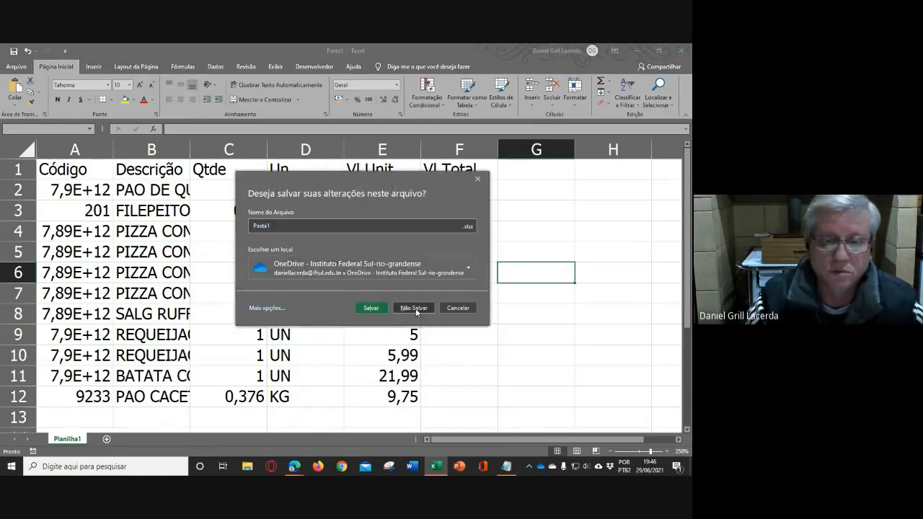
left_click(414, 307)
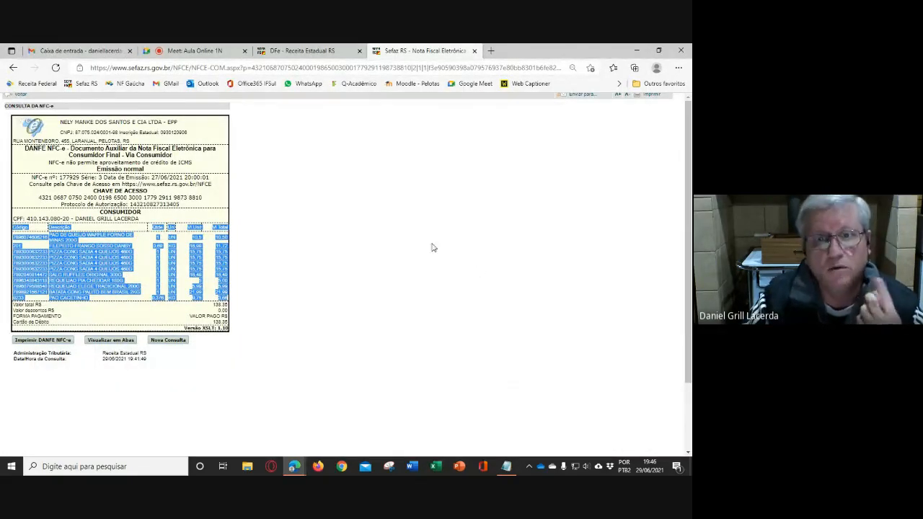
- Switch to Outlook on the web in a new browser tab and create a blank workbook in Excel Online from there
left_click(490, 51)
left_click(206, 83)
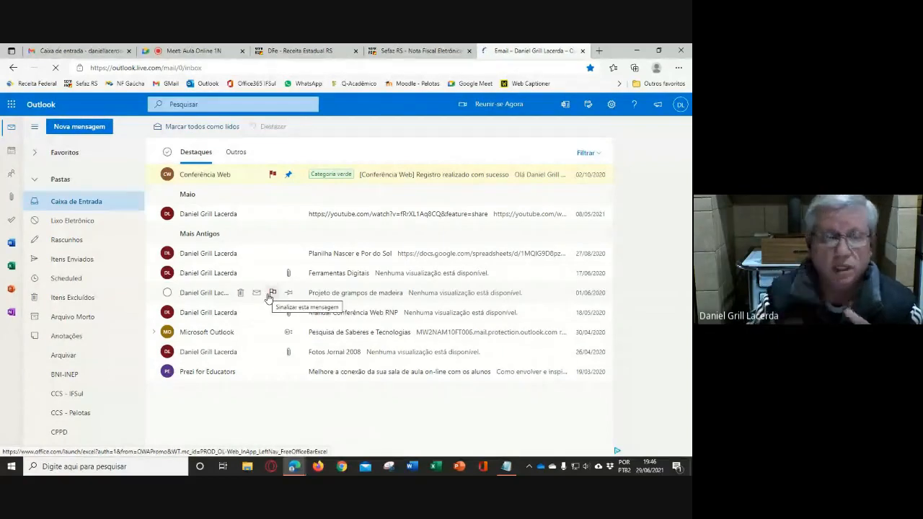
left_click(12, 107)
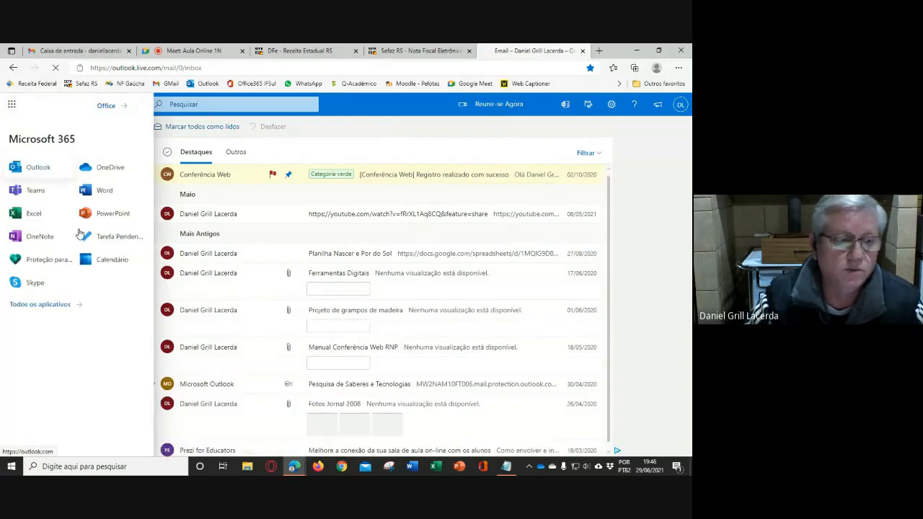
left_click(259, 232)
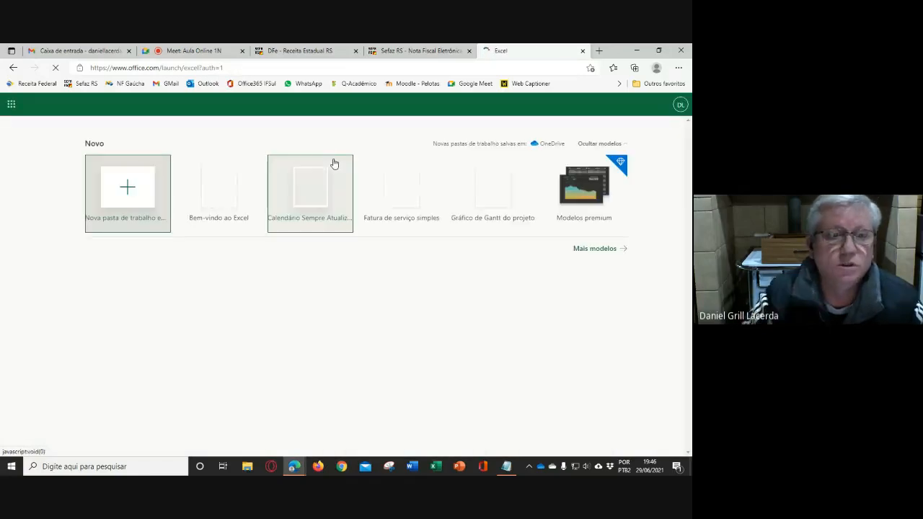
left_click(130, 189)
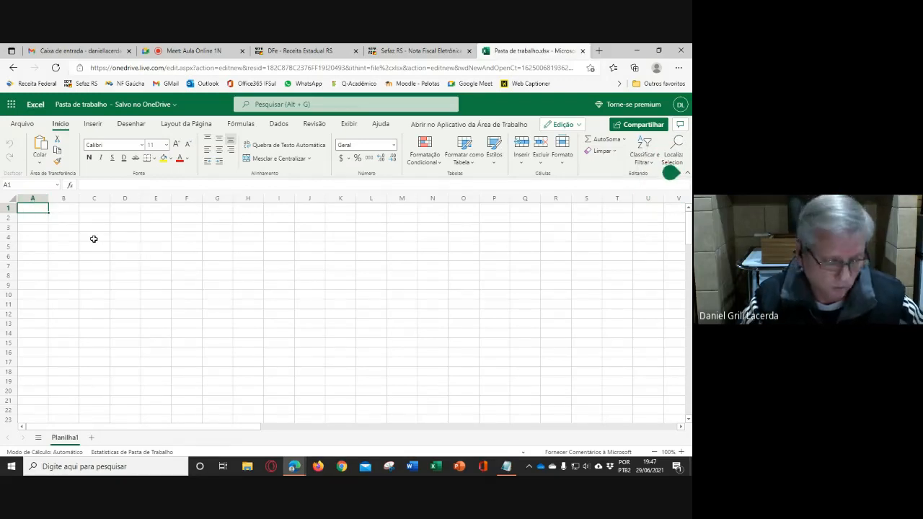
- Paste the copied NFC-e item table at cell A1 as values only
key("ctrl+v")
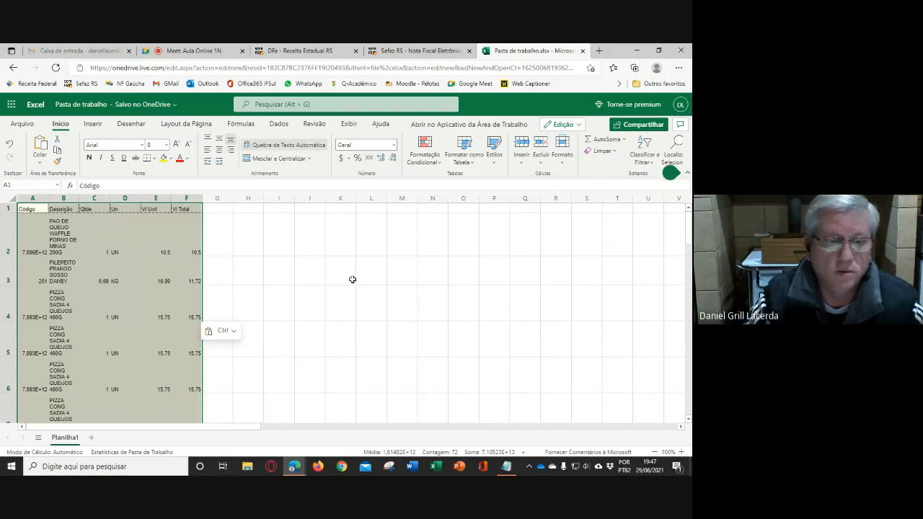
left_click(227, 331)
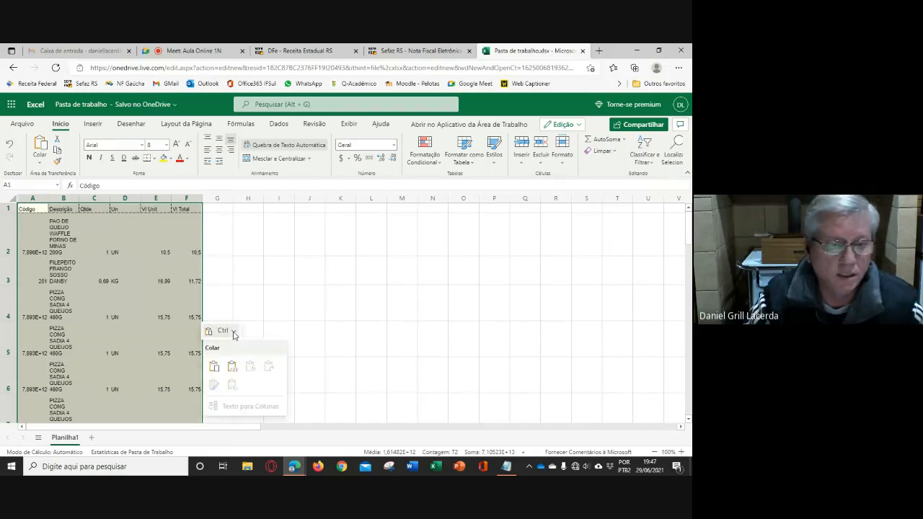
left_click(232, 367)
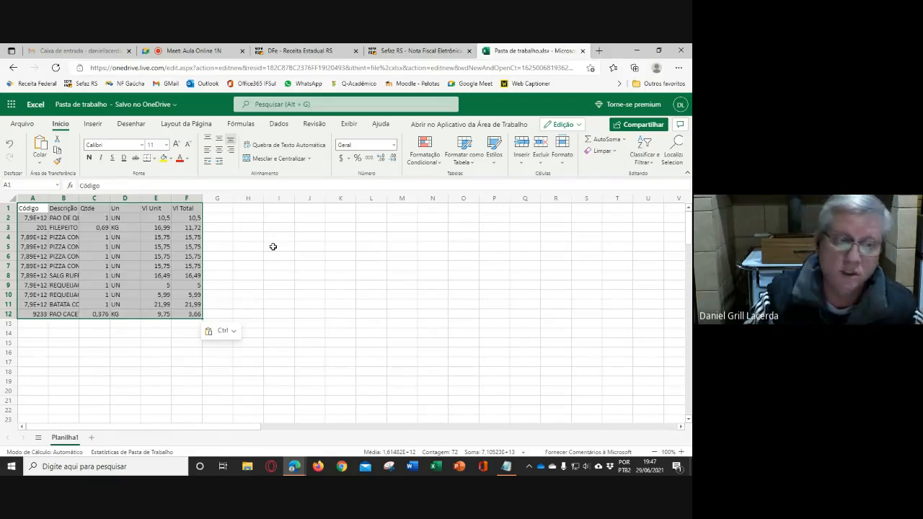
left_click(251, 256)
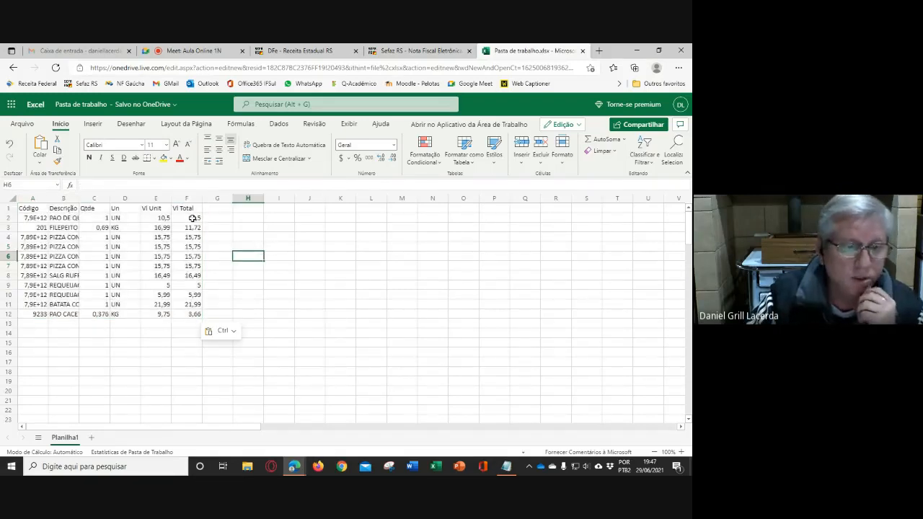
- Clear the item amounts under the Vl Total heading, cells F2 to F12
left_click_drag(191, 218, 196, 310)
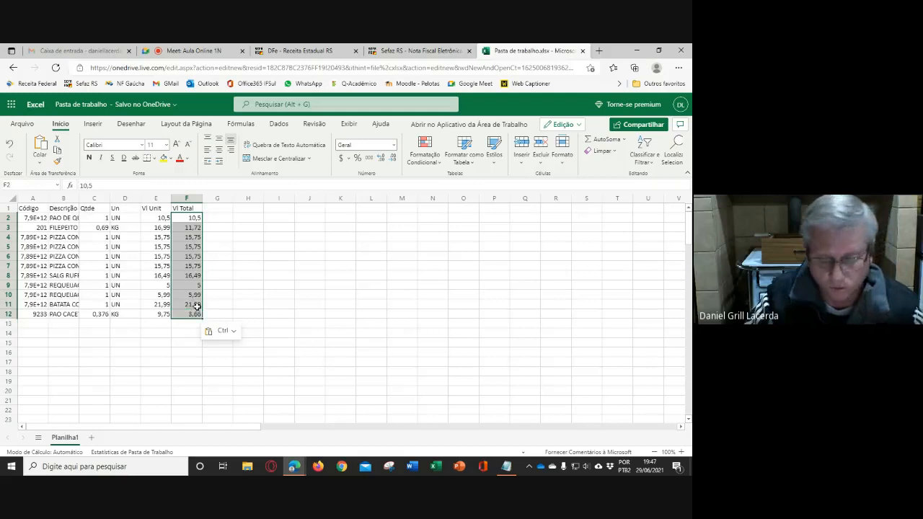
key("Delete")
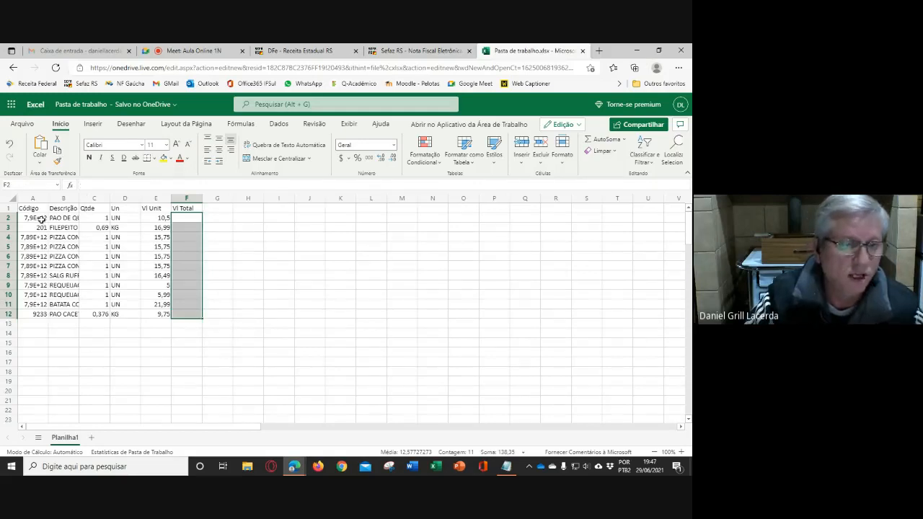
- Format the product codes in cells A2 to A12 as Número with no decimal places
left_click_drag(36, 217, 36, 314)
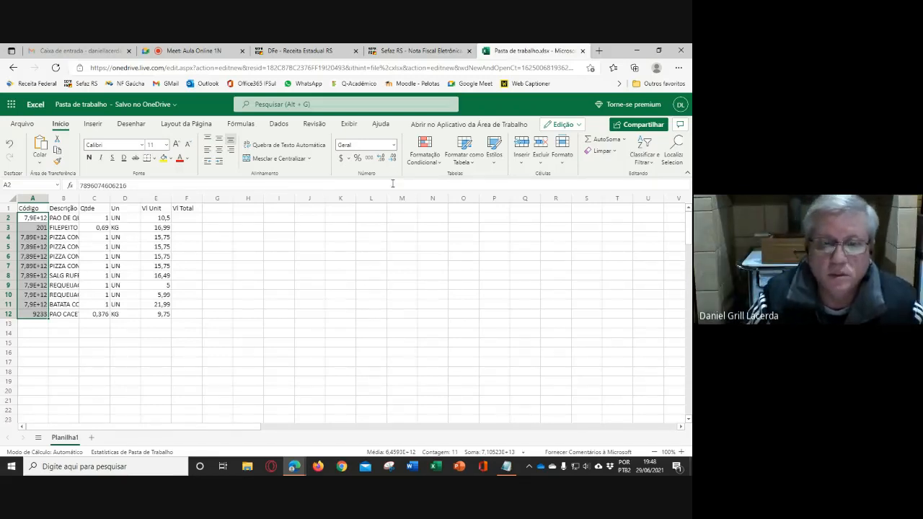
left_click(393, 145)
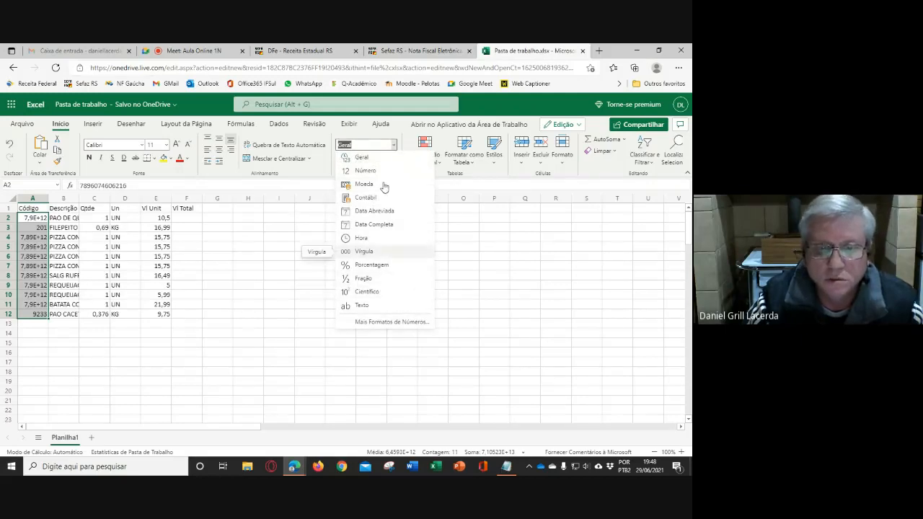
left_click(365, 171)
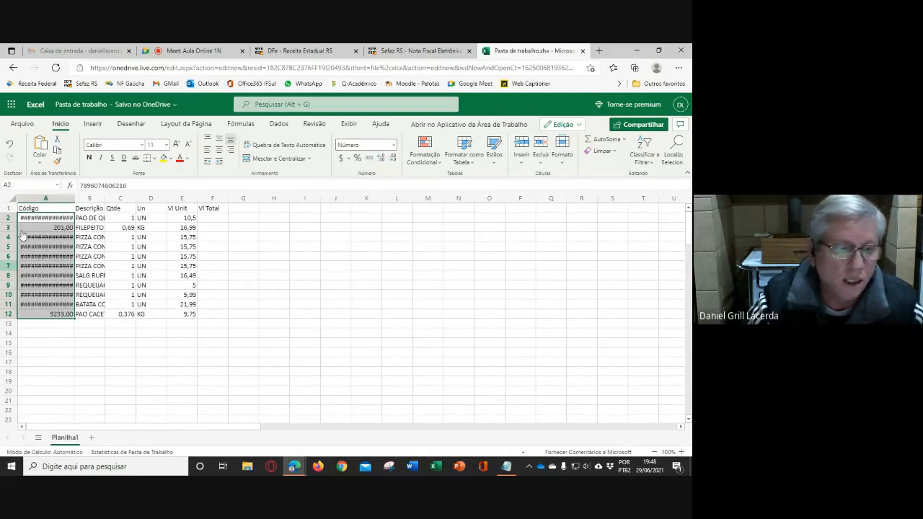
left_click(392, 162)
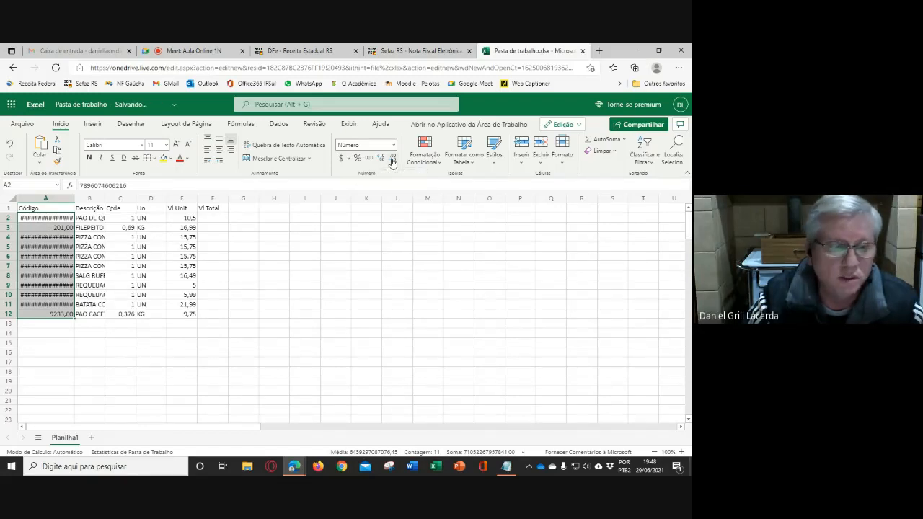
left_click(392, 162)
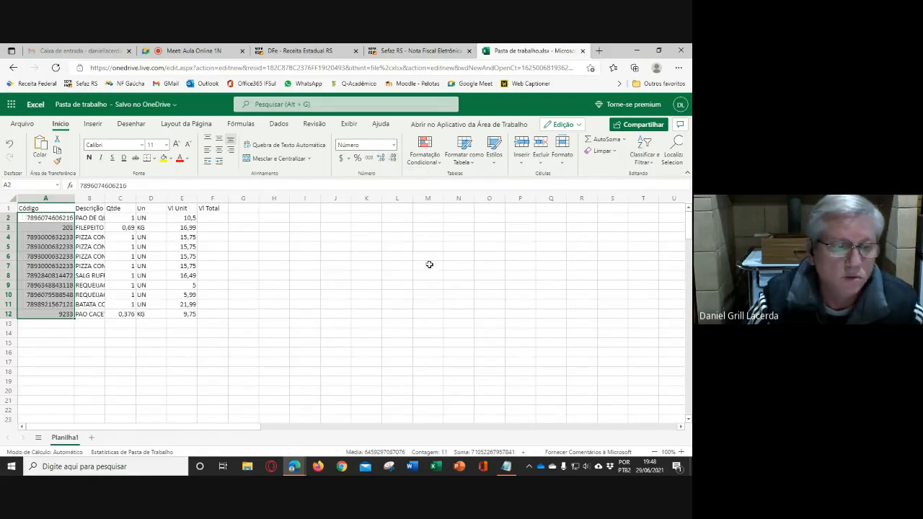
left_click(429, 264)
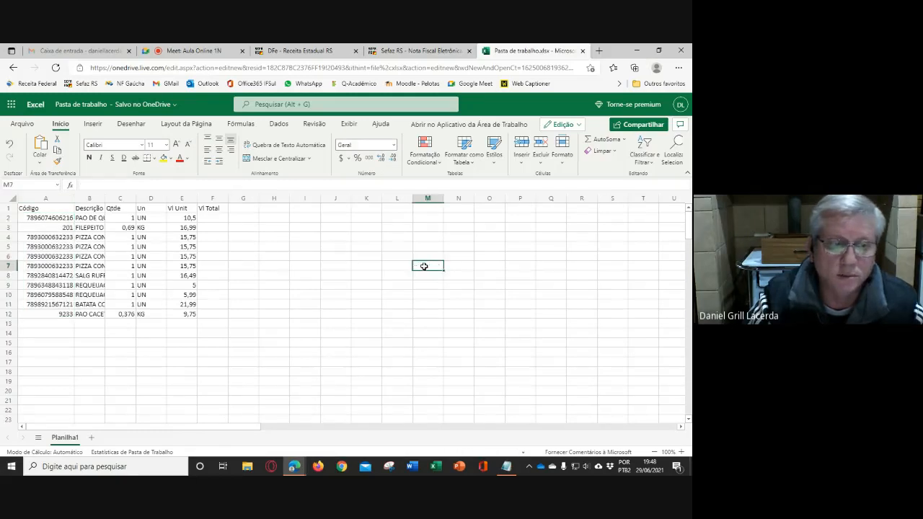
- Check the online workbook's file name and save location
left_click(134, 108)
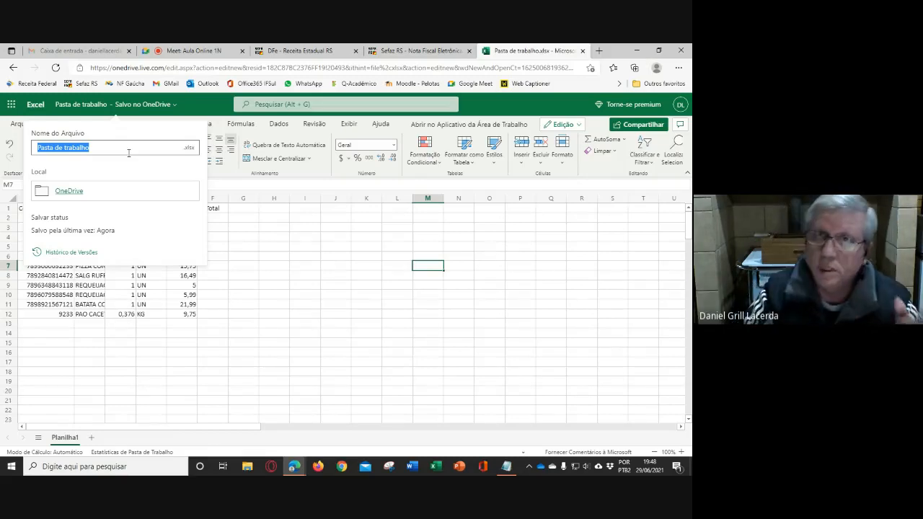
left_click(310, 276)
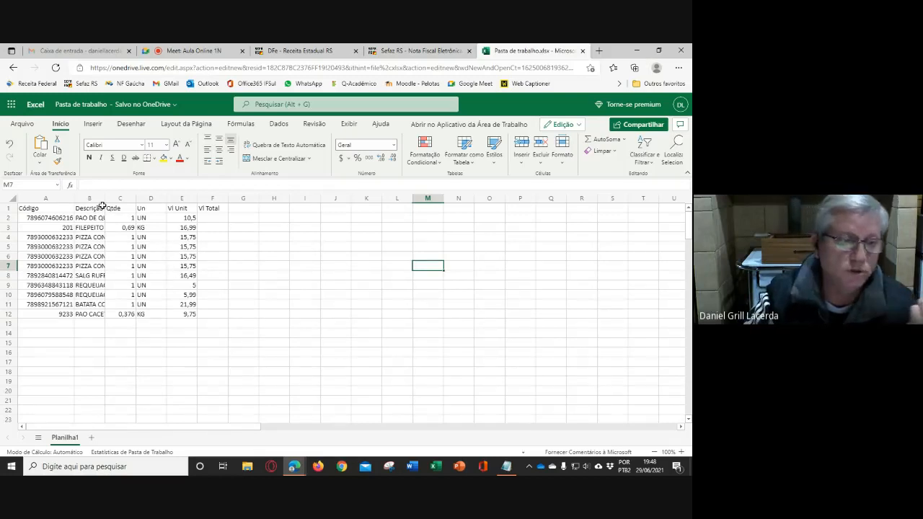
- Widen the Descrição column so the full item descriptions fit, and check the text in cell B2
left_click_drag(104, 200, 221, 197)
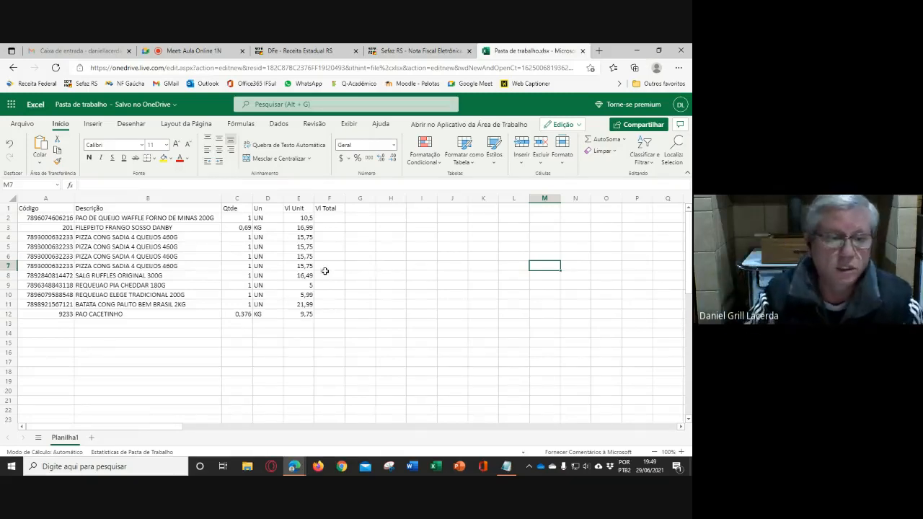
left_click(161, 220)
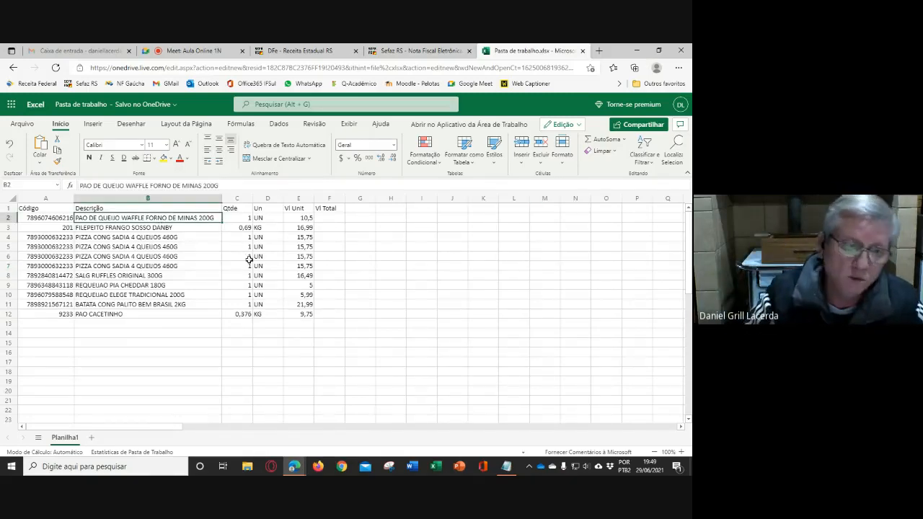
left_click(370, 266)
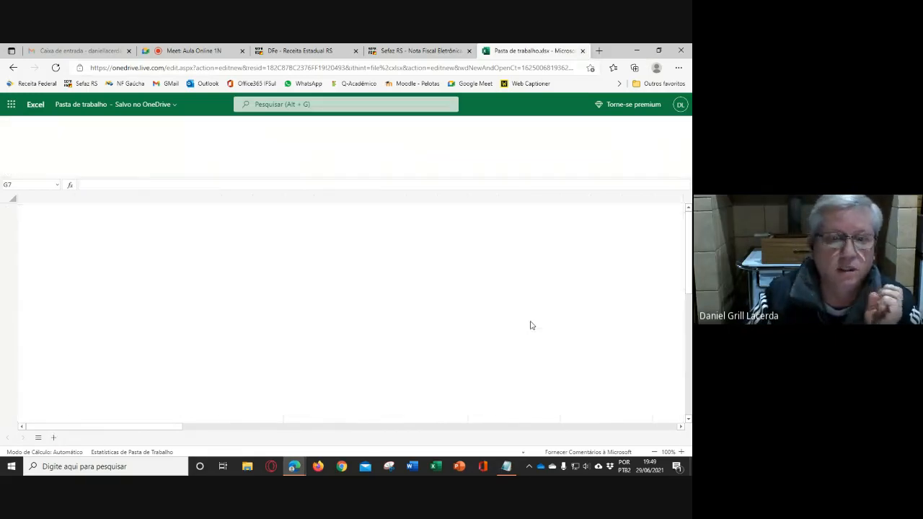
- Close the online workbook's tab, switch to Gmail and open Google Drive from there
key("ctrl+w")
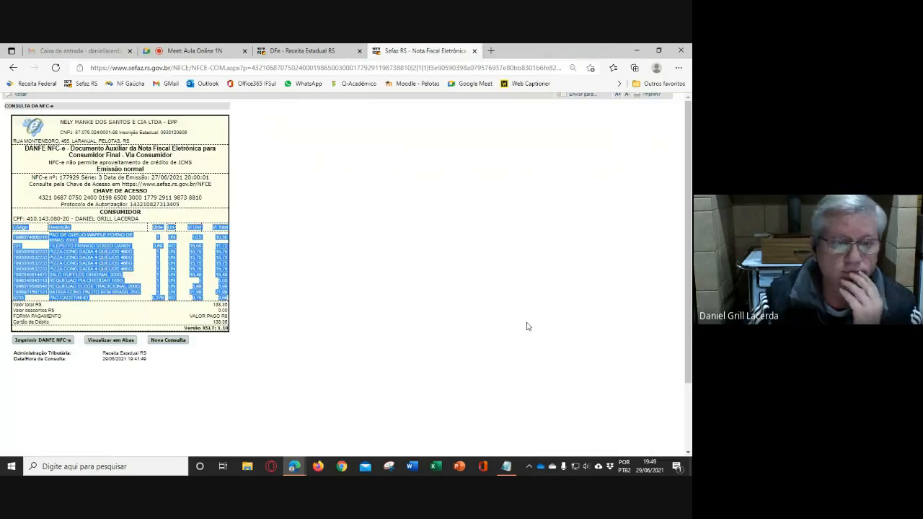
left_click(61, 57)
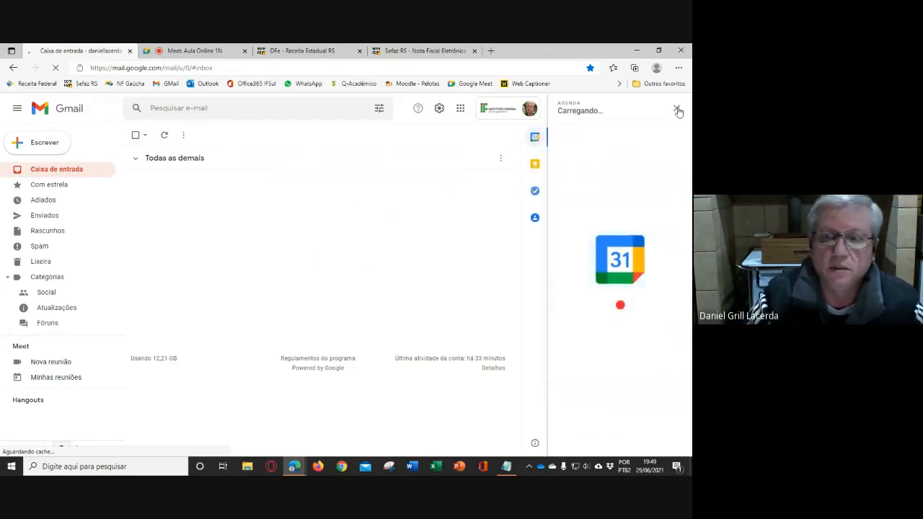
left_click(677, 109)
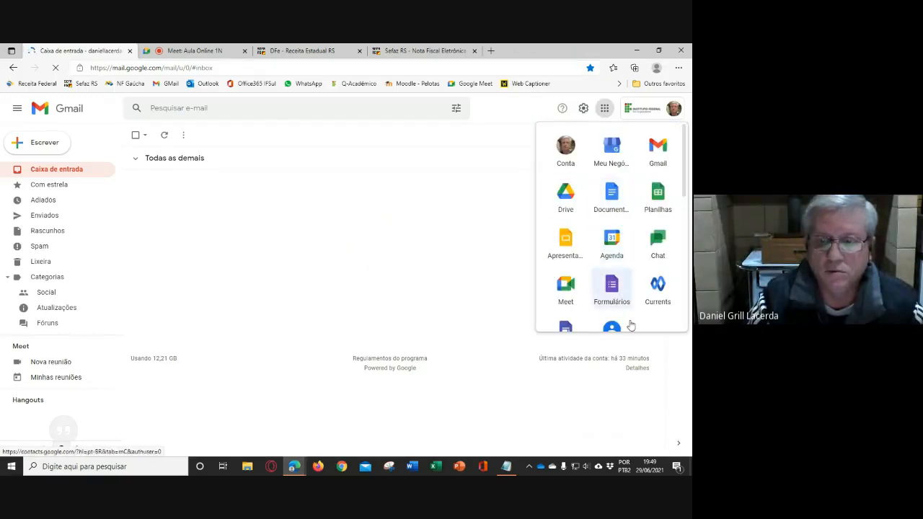
left_click(567, 191)
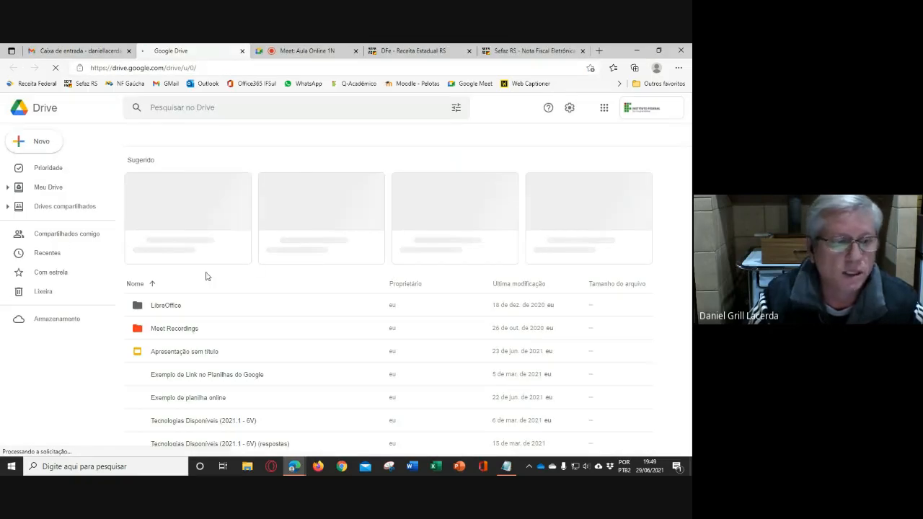
- Open the Excel folder in Meu Drive, under Meet Recordings and Informática
left_click(43, 187)
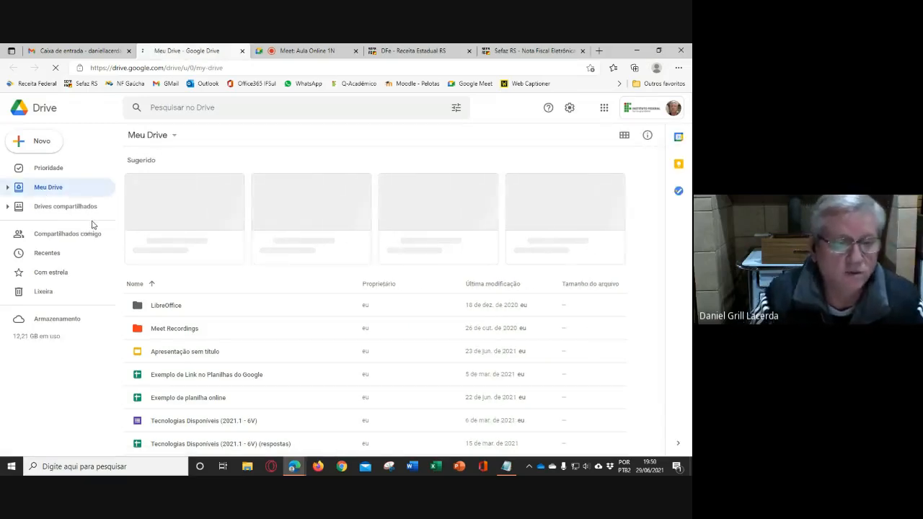
left_click(8, 187)
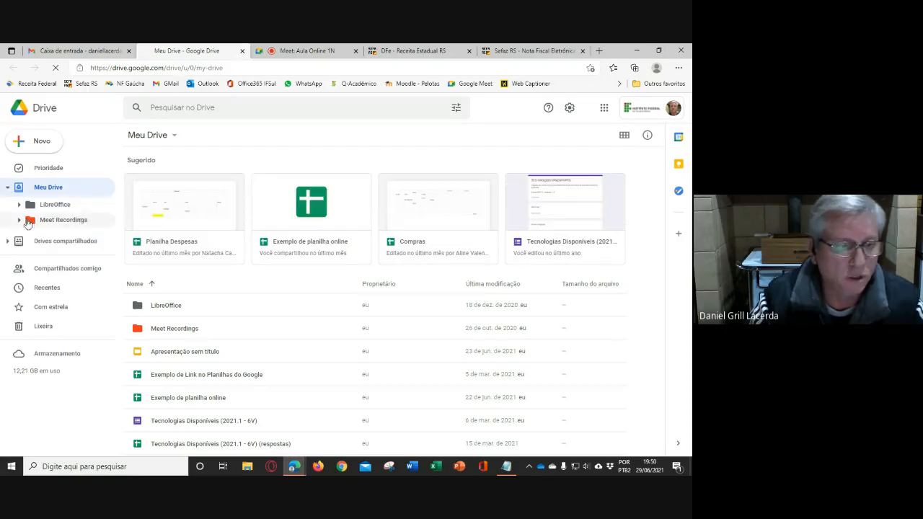
left_click(19, 222)
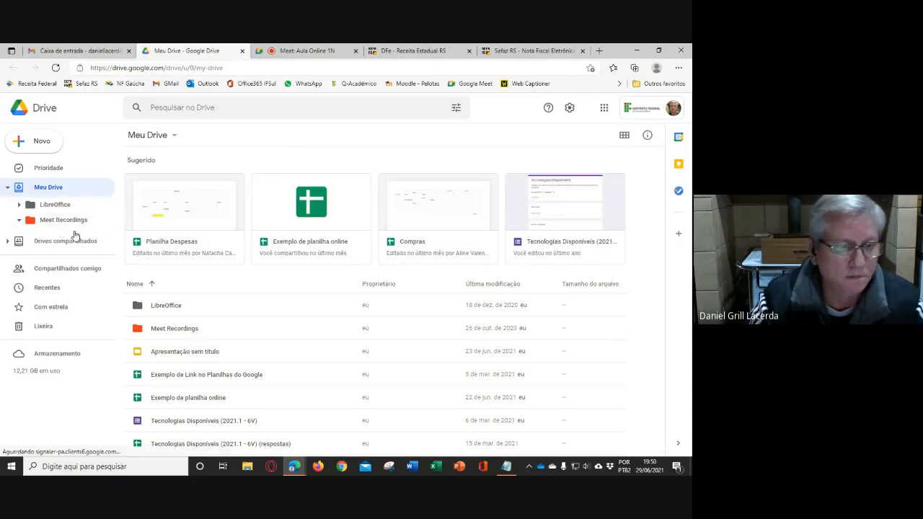
left_click(30, 236)
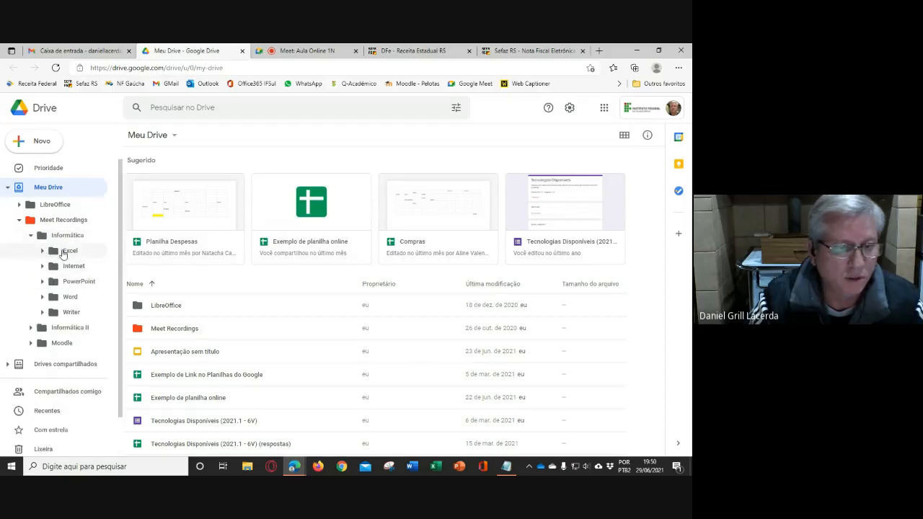
left_click(67, 251)
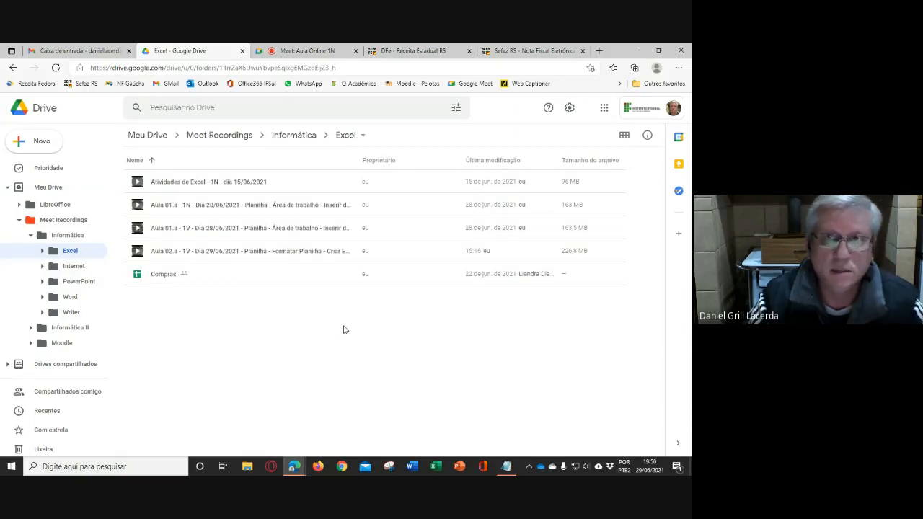
- Create a blank Google Sheets spreadsheet in the Excel folder and paste the invoice item table starting at A1 as values only
left_click(43, 142)
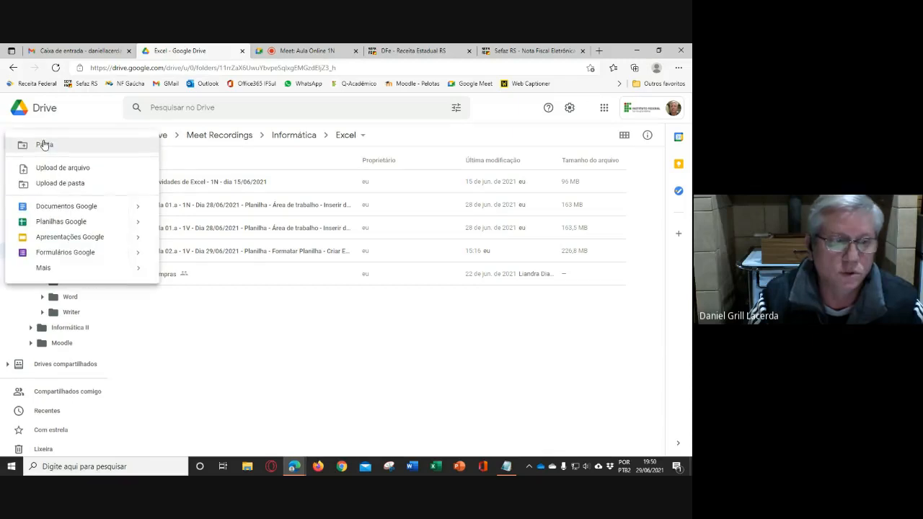
left_click(61, 223)
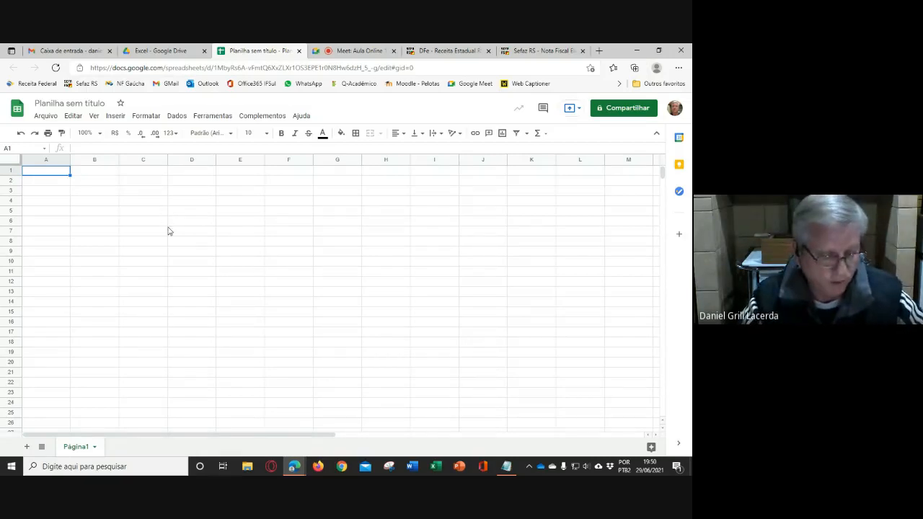
key("ctrl+v")
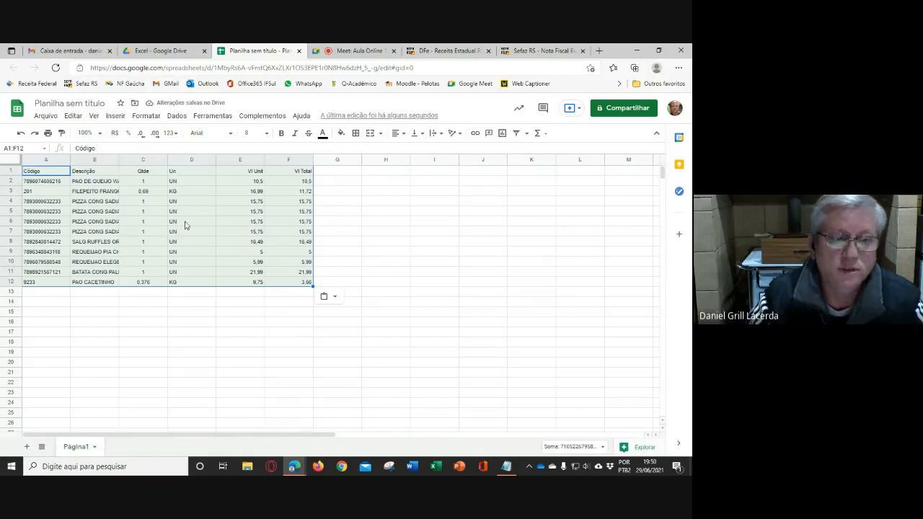
left_click(335, 298)
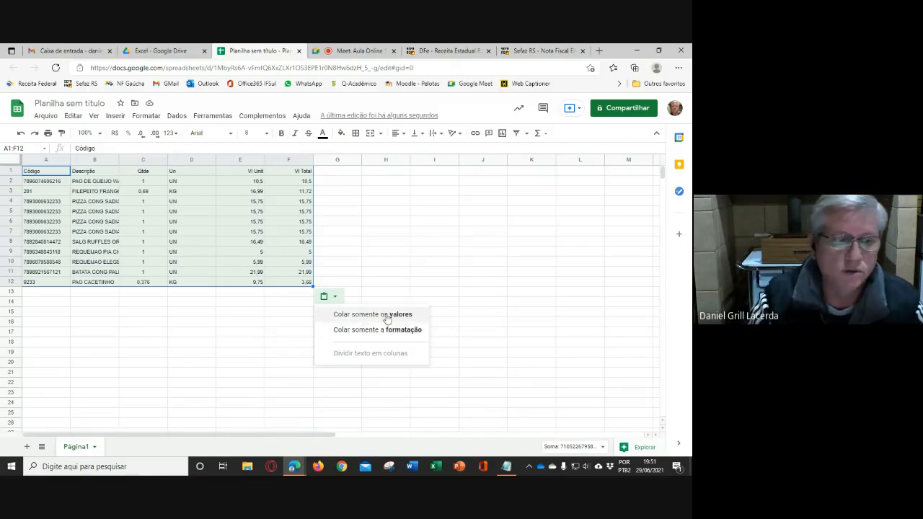
left_click(387, 315)
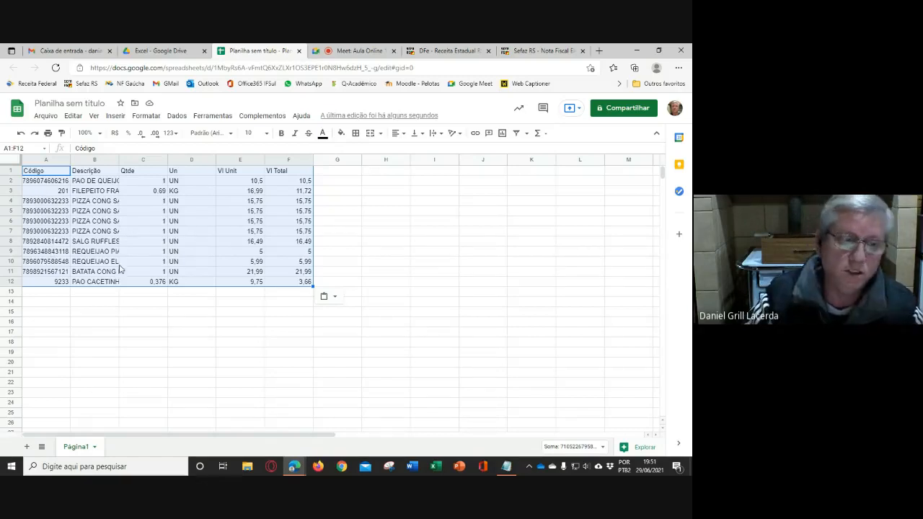
- Clear the item values under the Vl Total heading, in cells F2 to F12
left_click(338, 333)
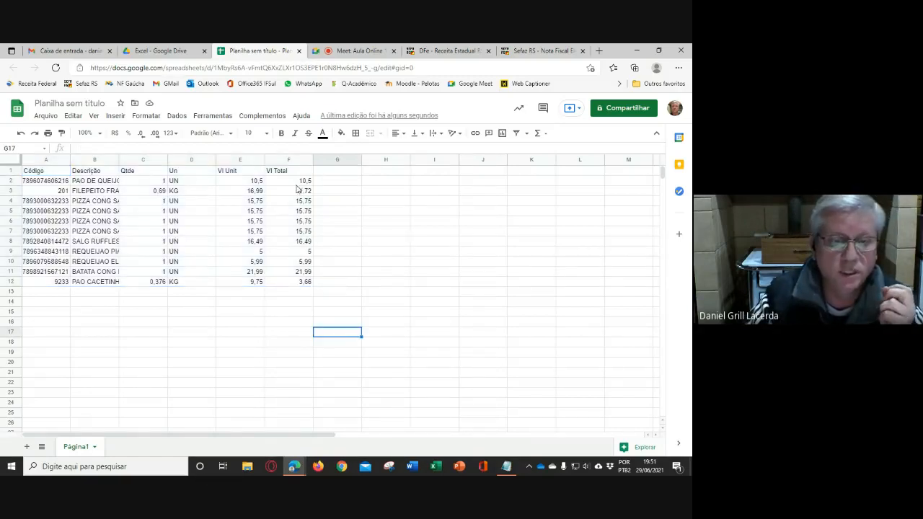
left_click_drag(297, 182, 299, 285)
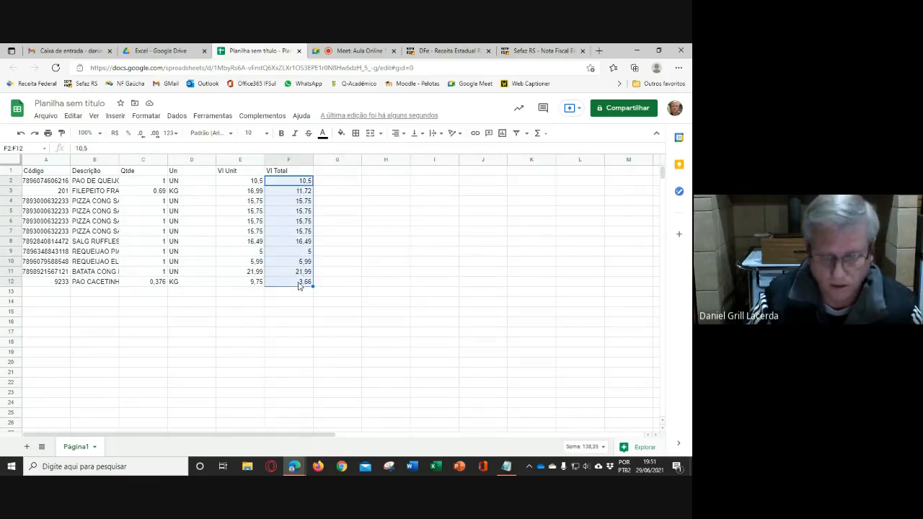
key("Delete")
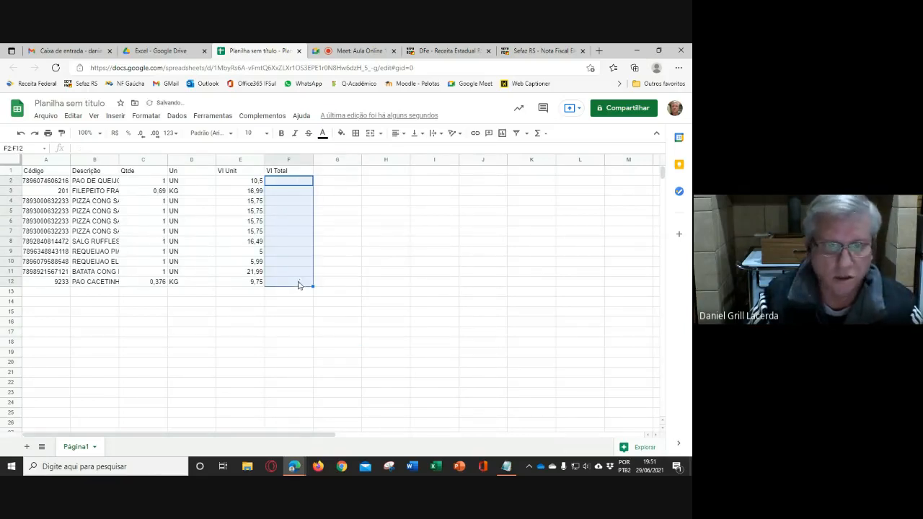
- Fit the Descrição column to its longest text and widen the Código column slightly
left_click(117, 160)
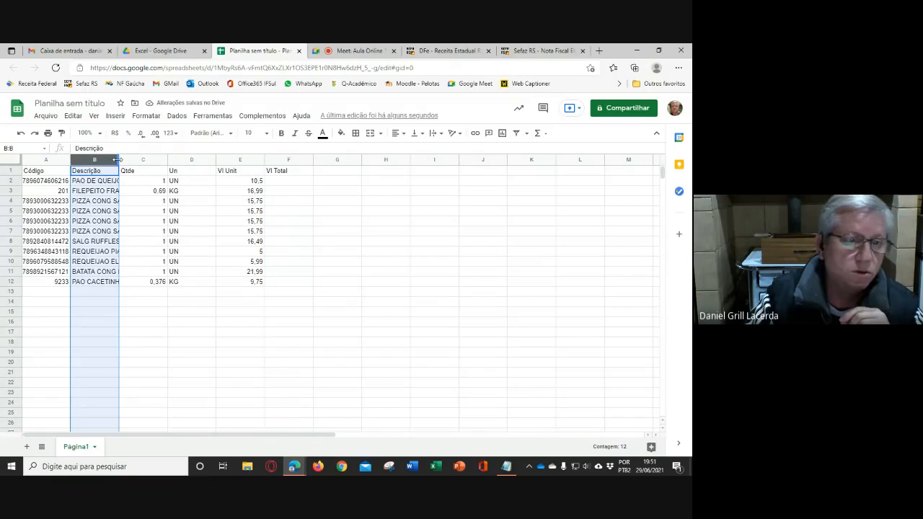
double_click(117, 160)
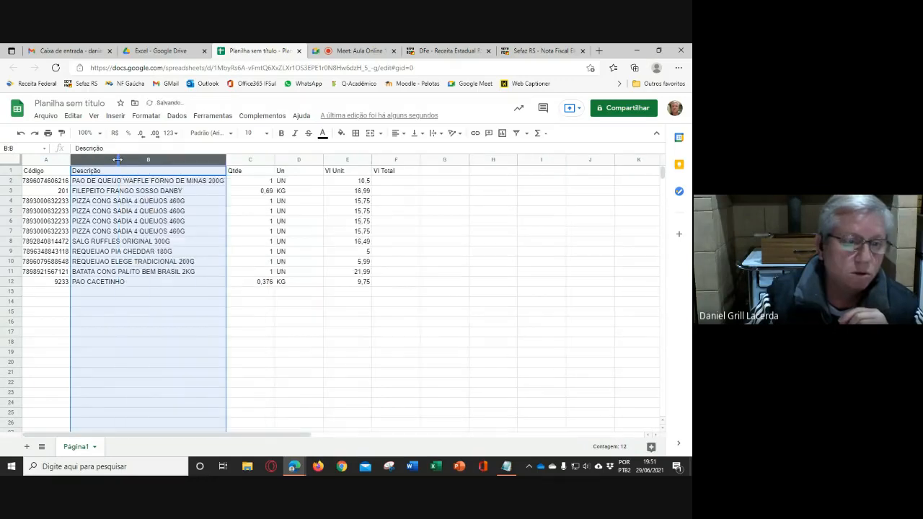
left_click(379, 334)
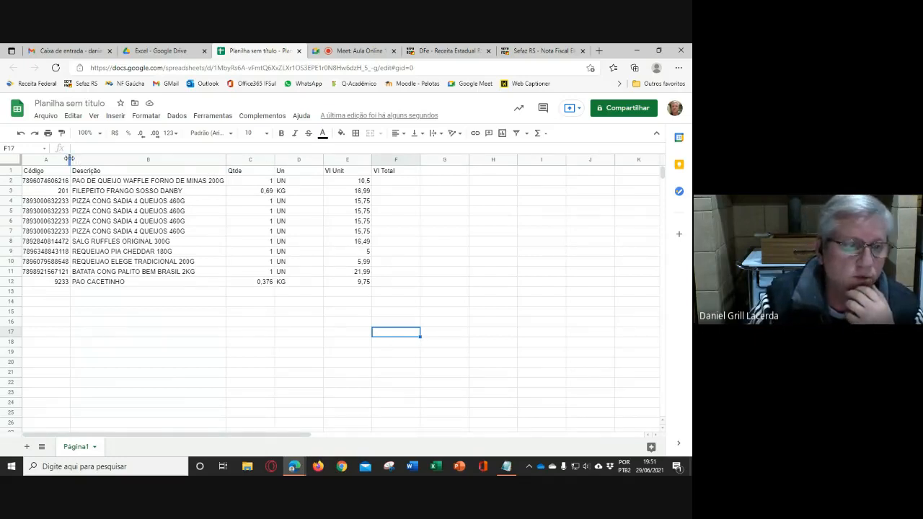
left_click_drag(69, 159, 71, 158)
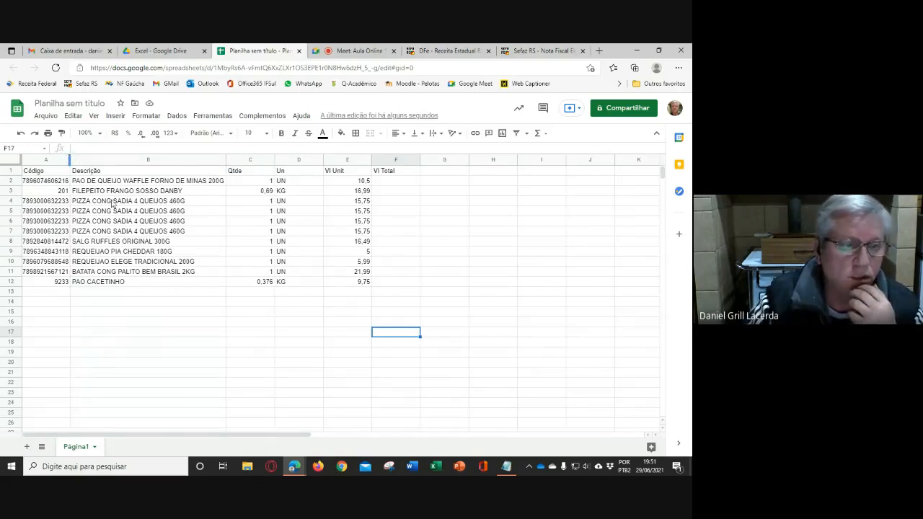
- Narrow the Qtde and Un columns together to the same smaller width
left_click(299, 343)
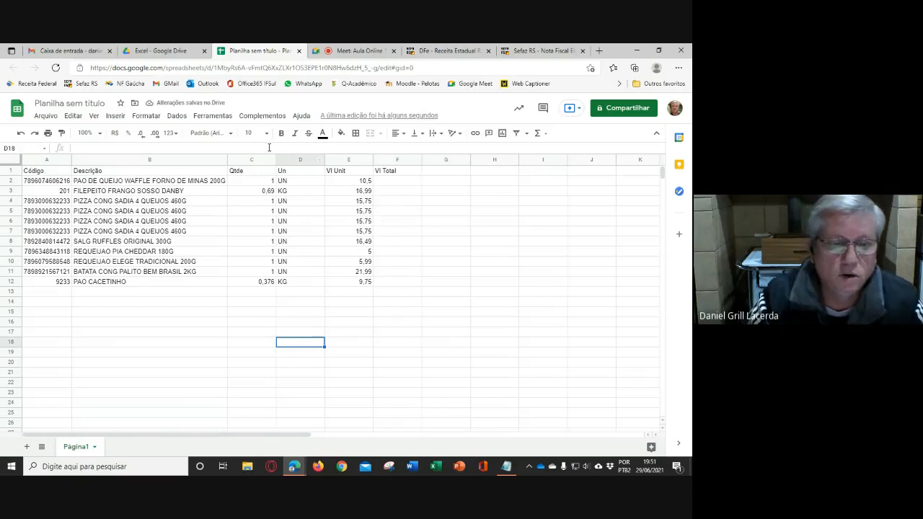
mouse_move(260, 158)
left_mouse_down()
mouse_move(303, 159)
mouse_move(260, 159)
left_mouse_up()
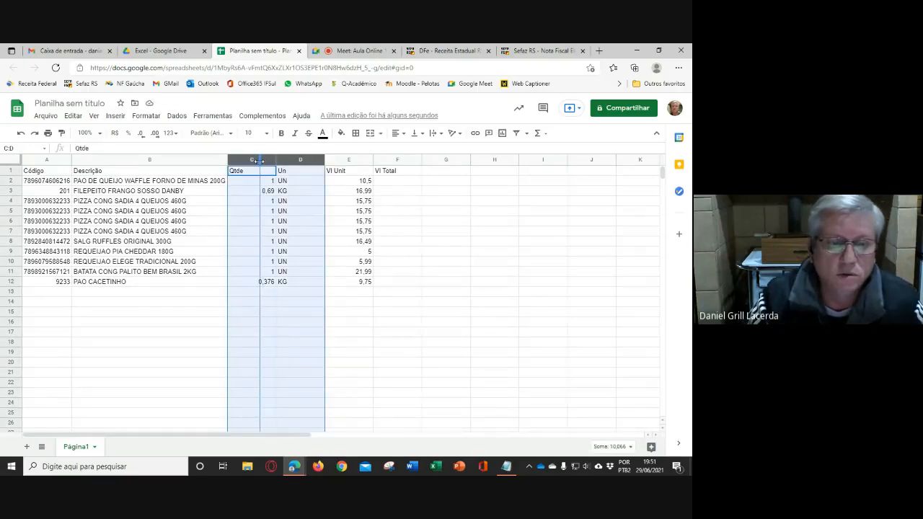
left_click(409, 214)
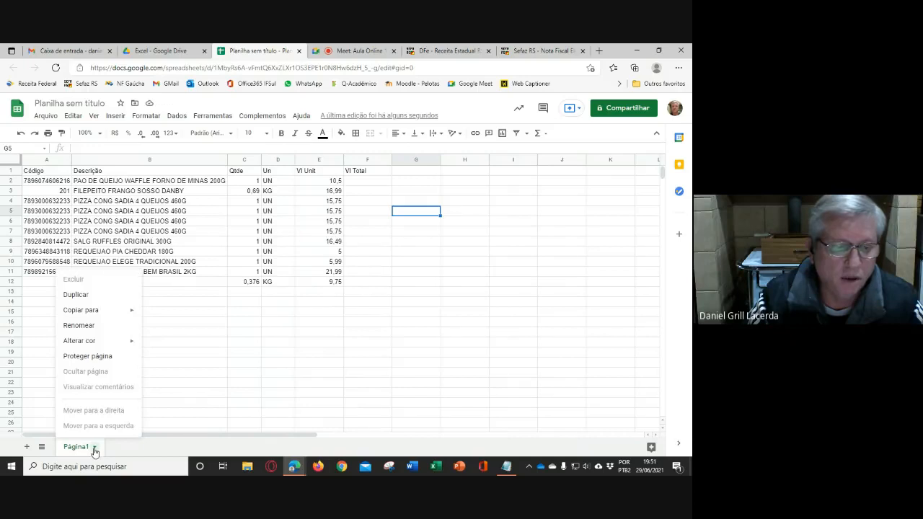
- Examine the options available for the Página1 sheet, including Renomear, and how its name opens for direct editing
left_click(325, 363)
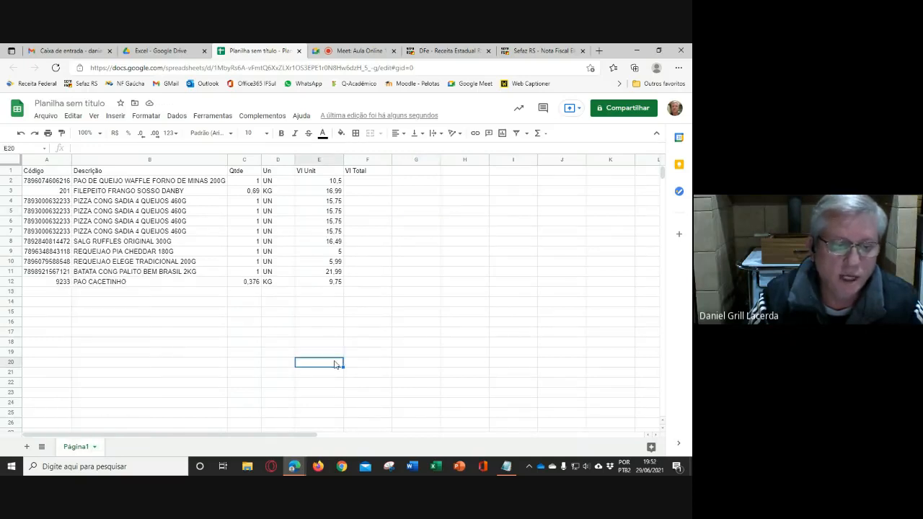
right_click(72, 446)
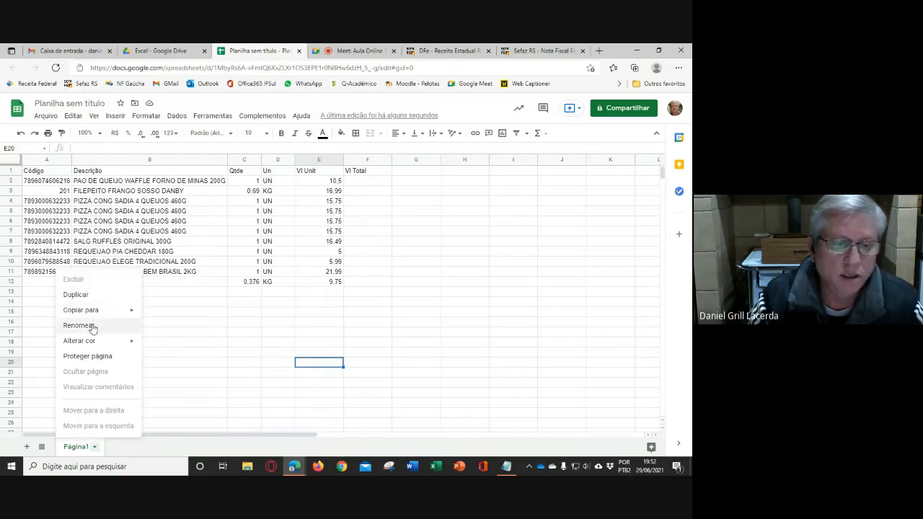
left_click(320, 335)
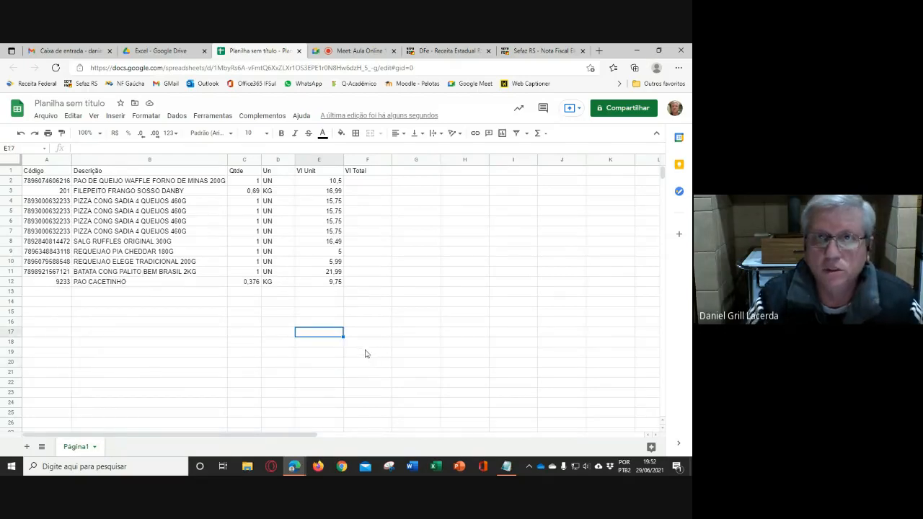
left_click(94, 447)
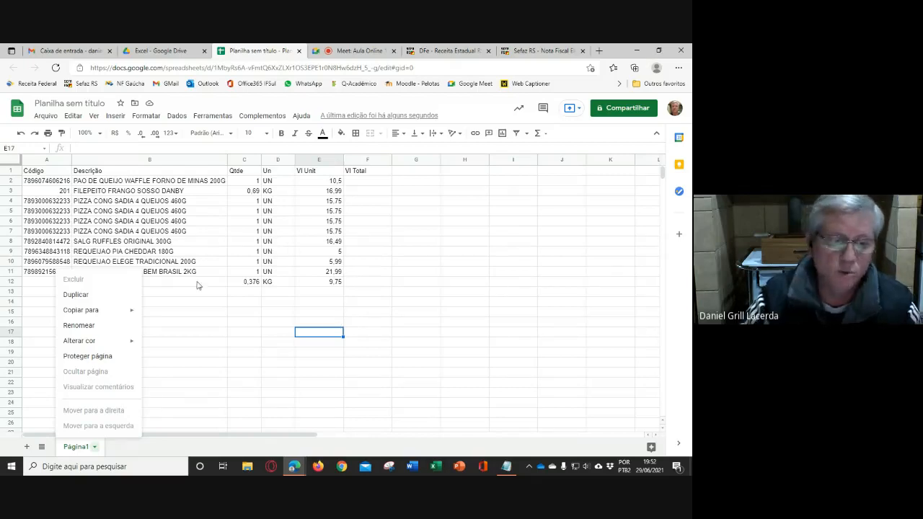
left_click(483, 291)
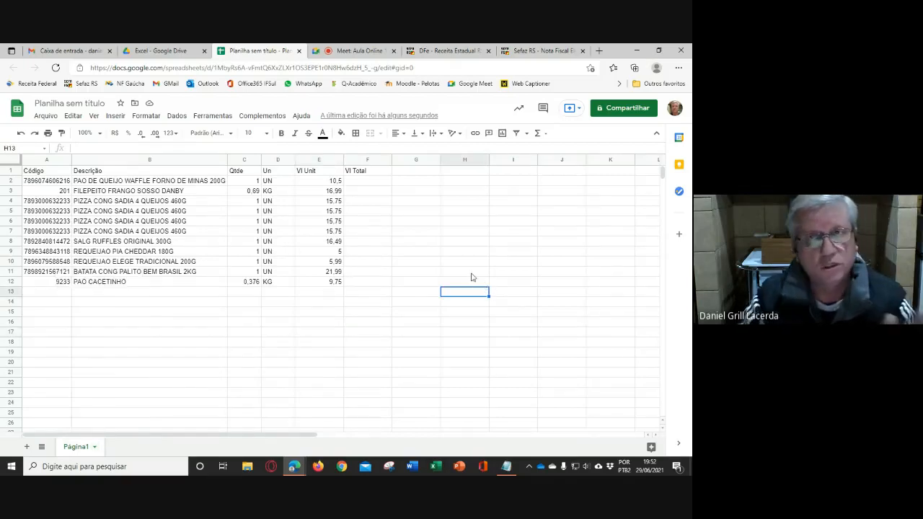
double_click(78, 448)
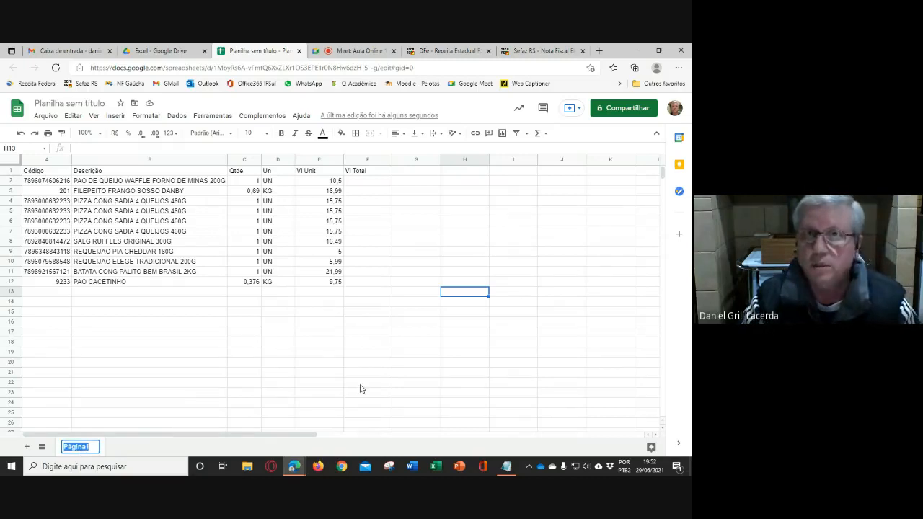
left_click(459, 344)
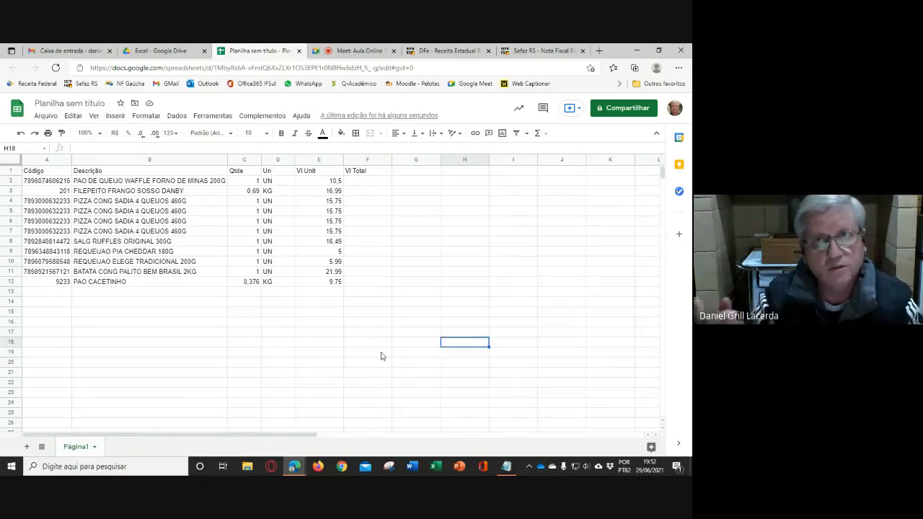
left_click(93, 448)
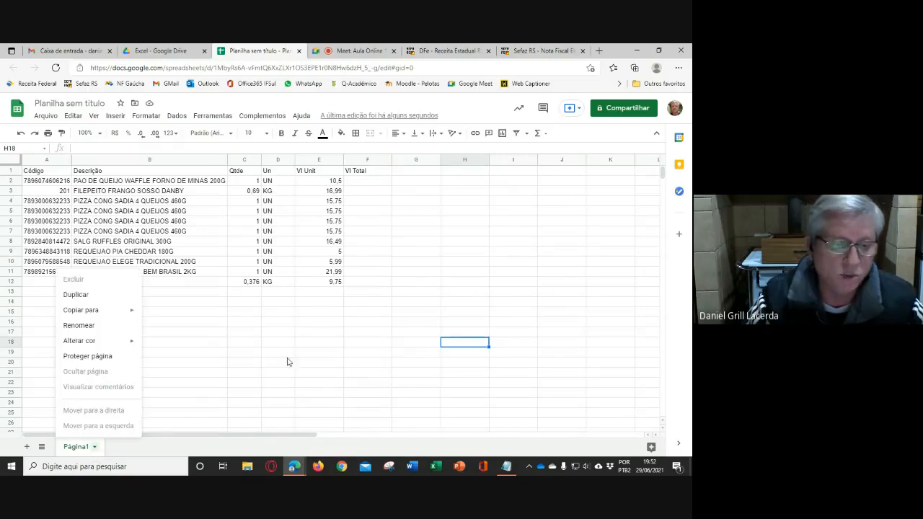
left_click(298, 354)
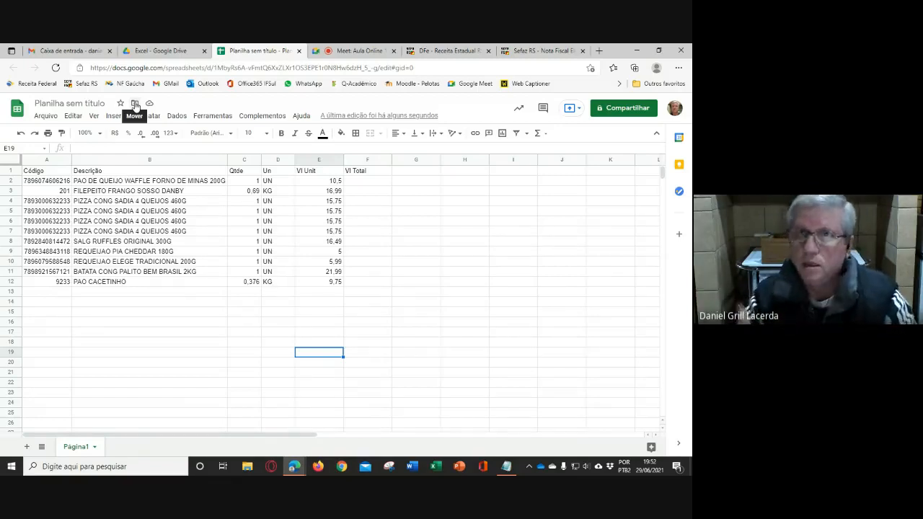
left_click(407, 244)
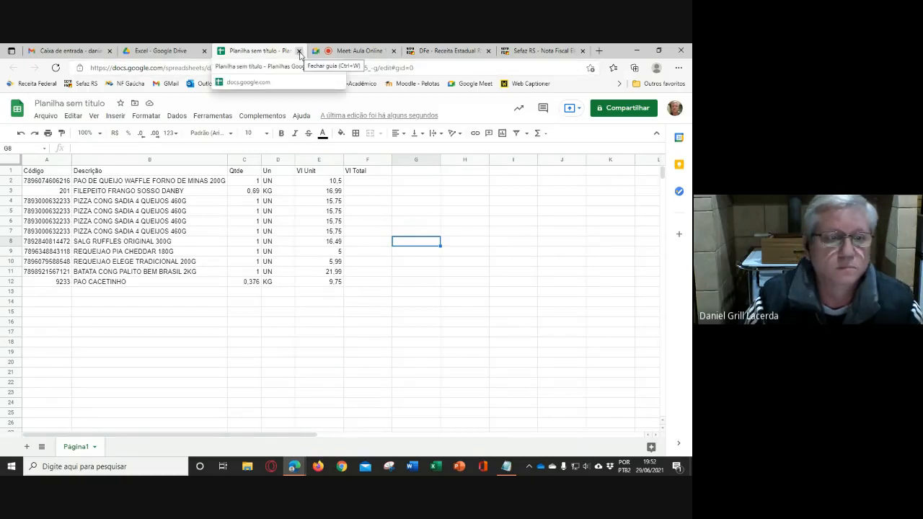
- Rename the untitled spreadsheet as "AE01 - Planilha de Despesas - " followed by the author's first name
left_click(70, 103)
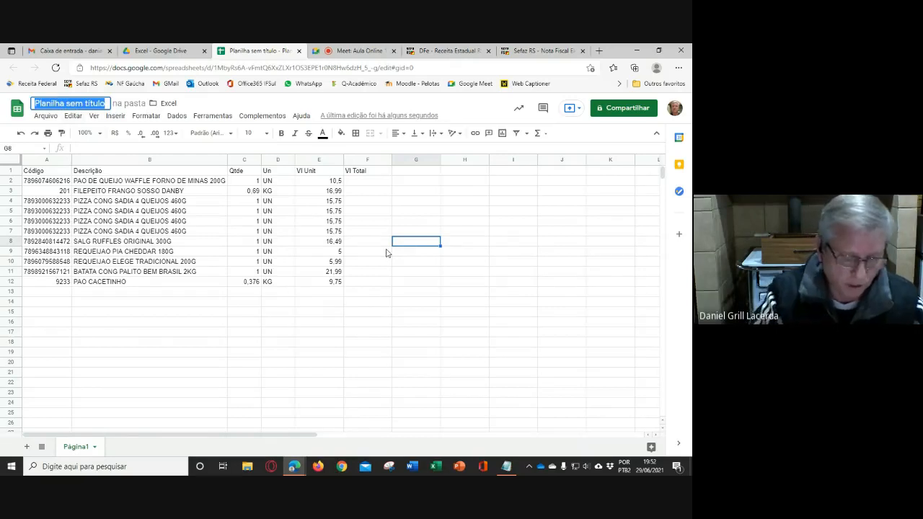
type("AE01")
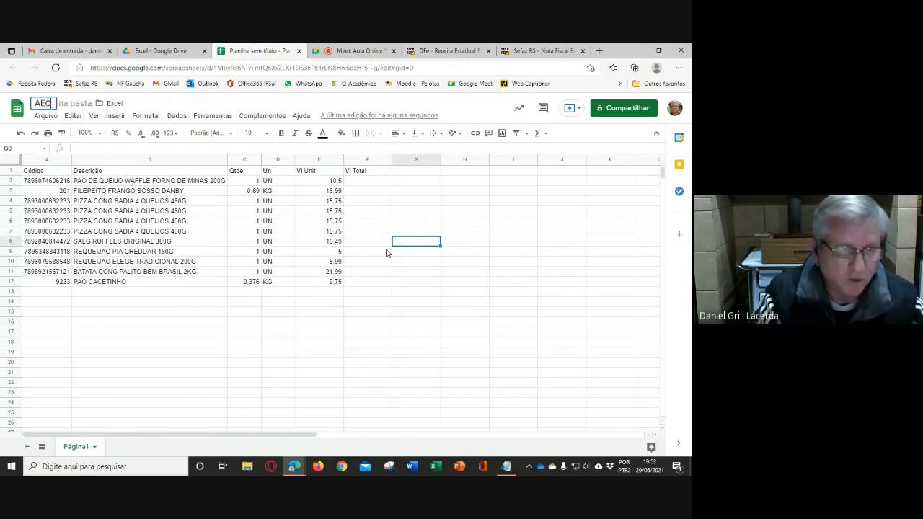
type("-")
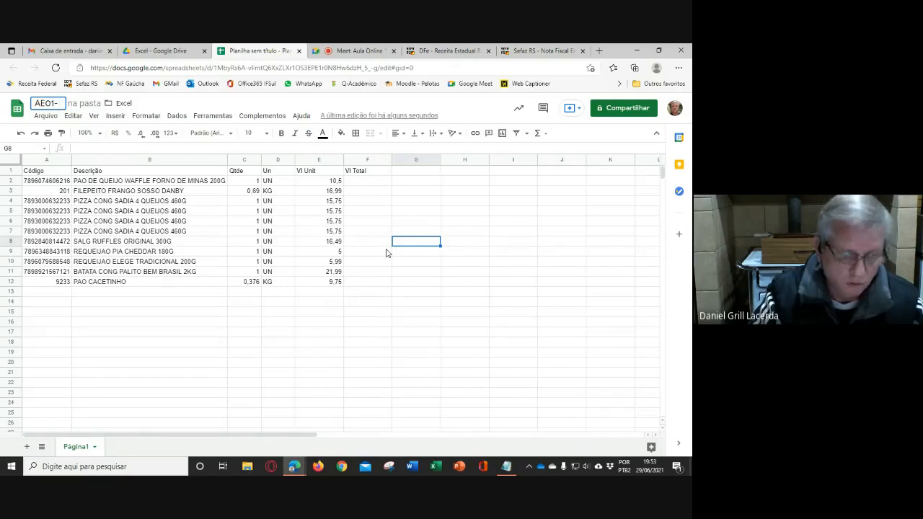
key("BackSpace")
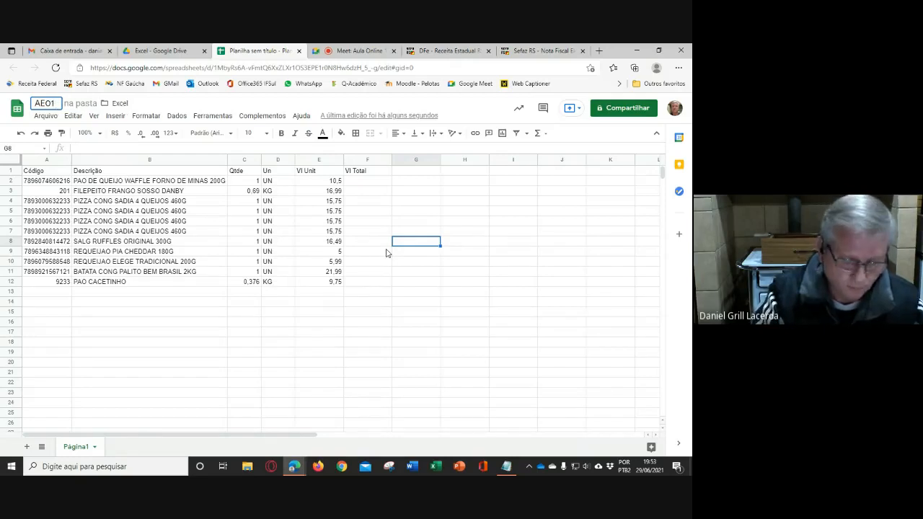
type("- Planilha de")
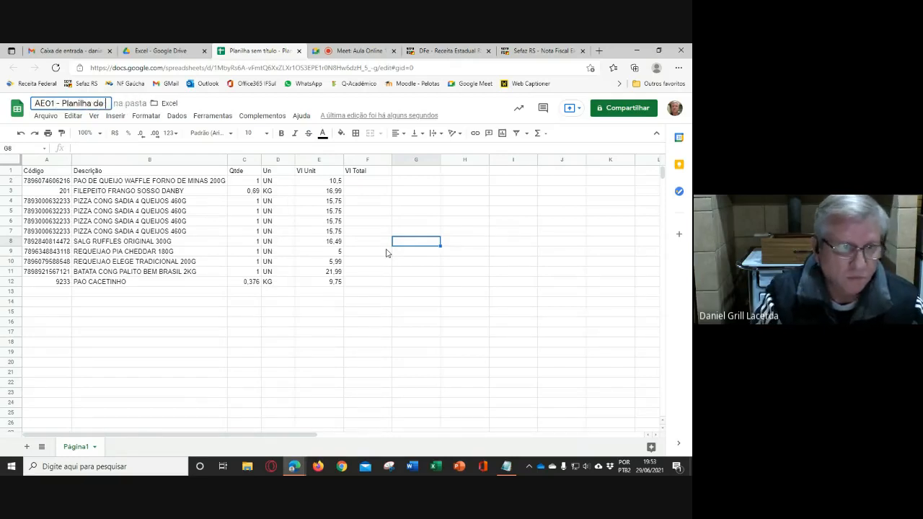
type(" Despesas")
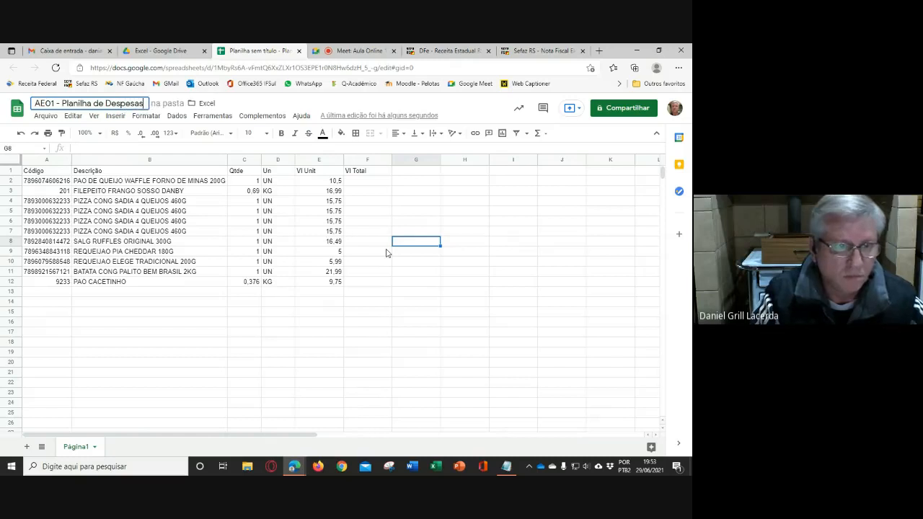
type(" - Daniel")
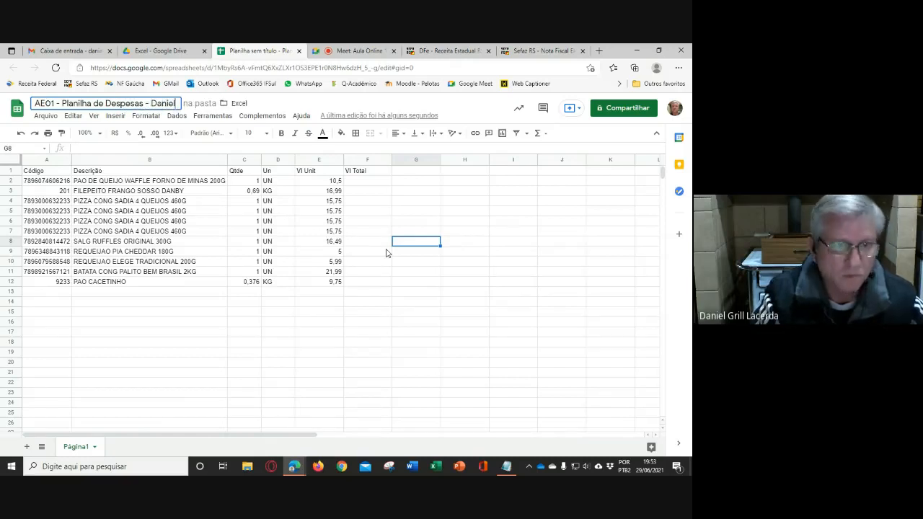
key("Return")
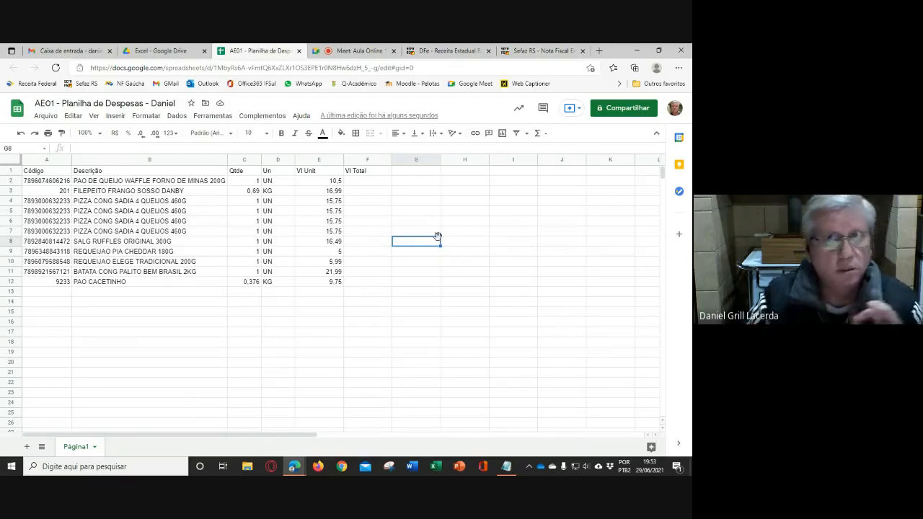
- Rename the Página1 sheet as "Depsesas"
double_click(73, 448)
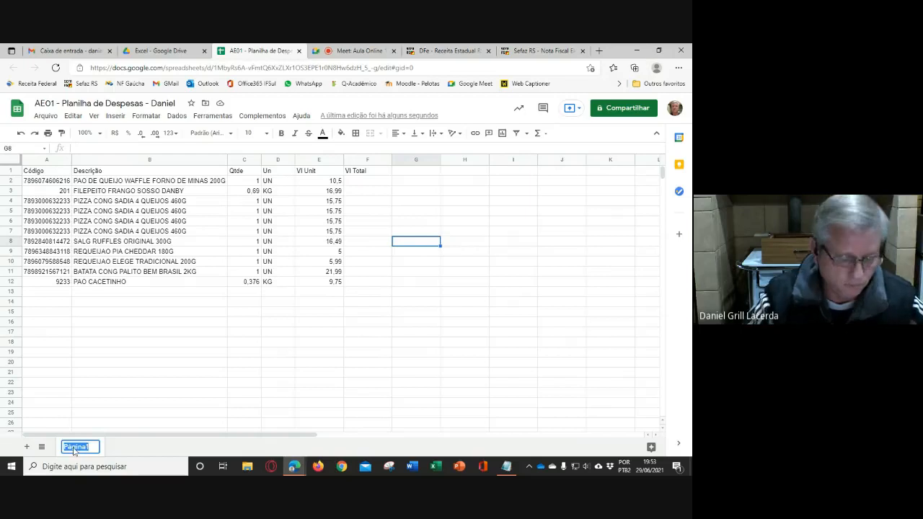
type("Depsesas")
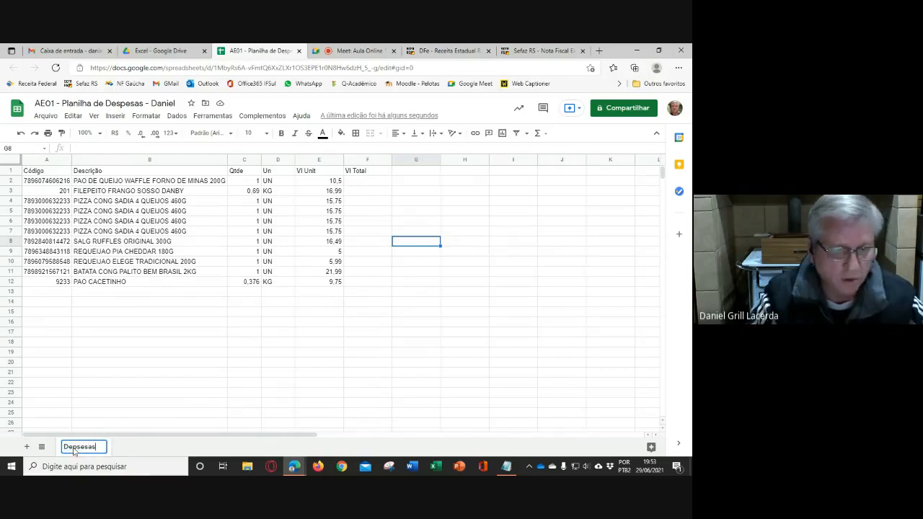
key("Return")
left_click(479, 342)
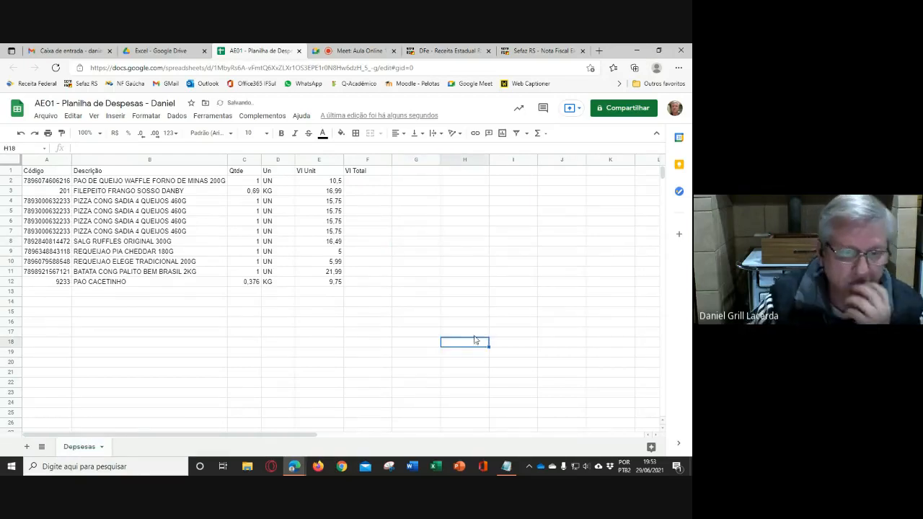
left_click(432, 211)
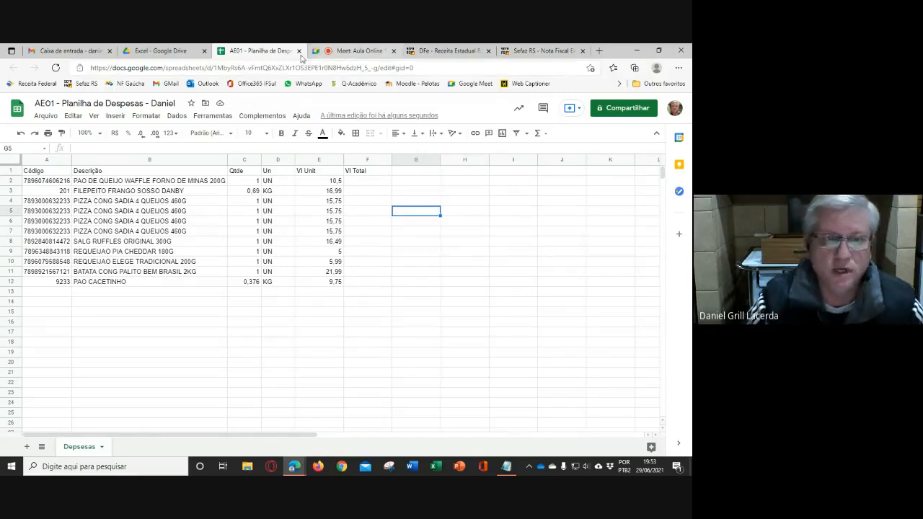
- Close the expense spreadsheet, minimize the browser and open a blank LibreOffice Calc spreadsheet from the desktop
key("ctrl+w")
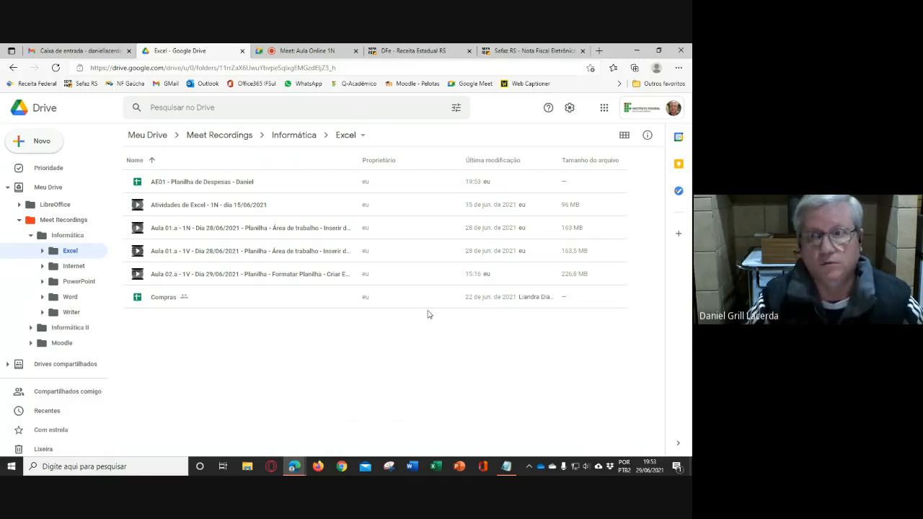
left_click(637, 51)
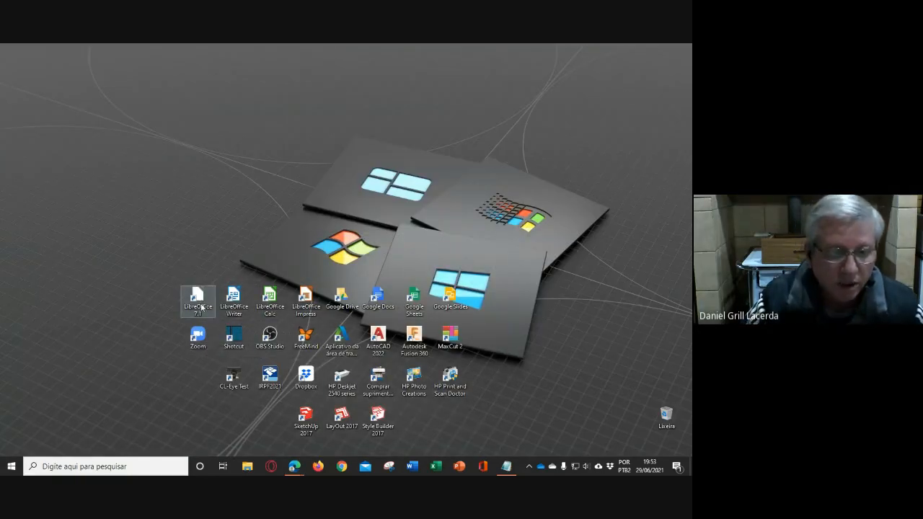
double_click(269, 299)
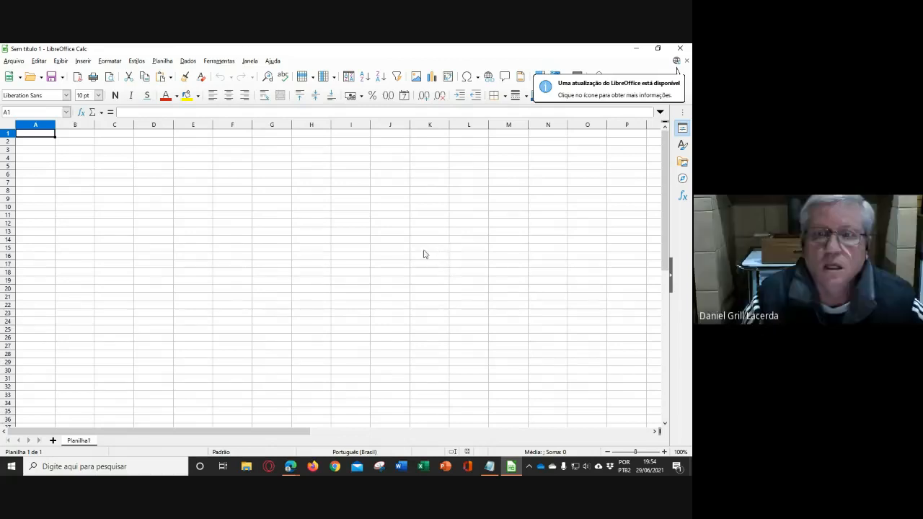
- Paste the copied invoice item table into the blank sheet starting at cell A1
left_click(187, 232)
left_click(32, 134)
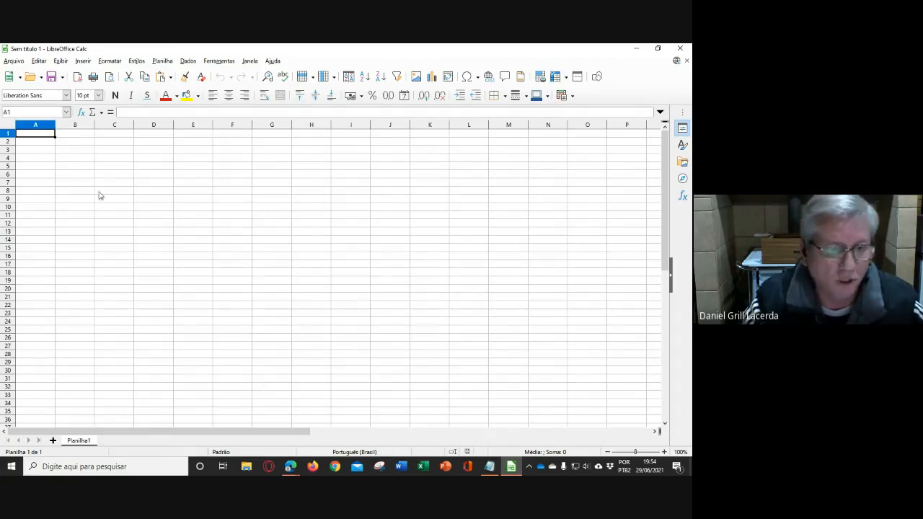
scroll(100, 195, "up", 5)
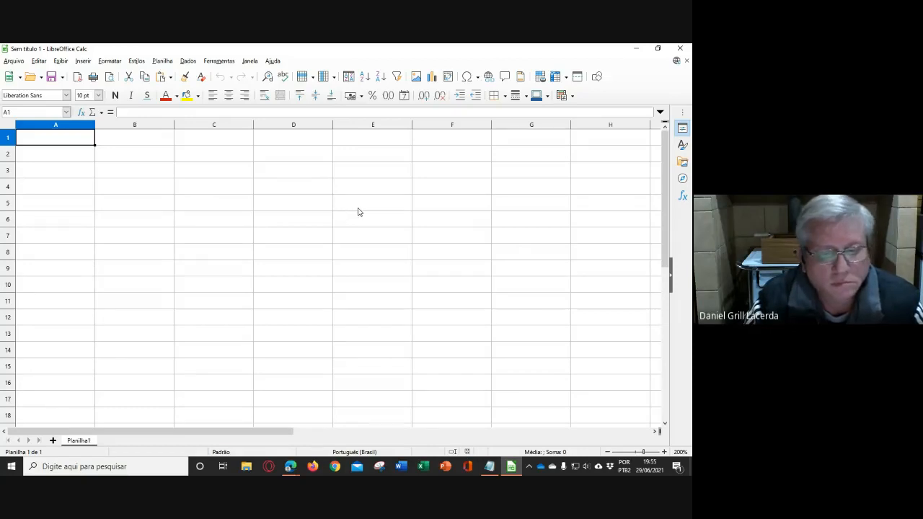
key("ctrl+v")
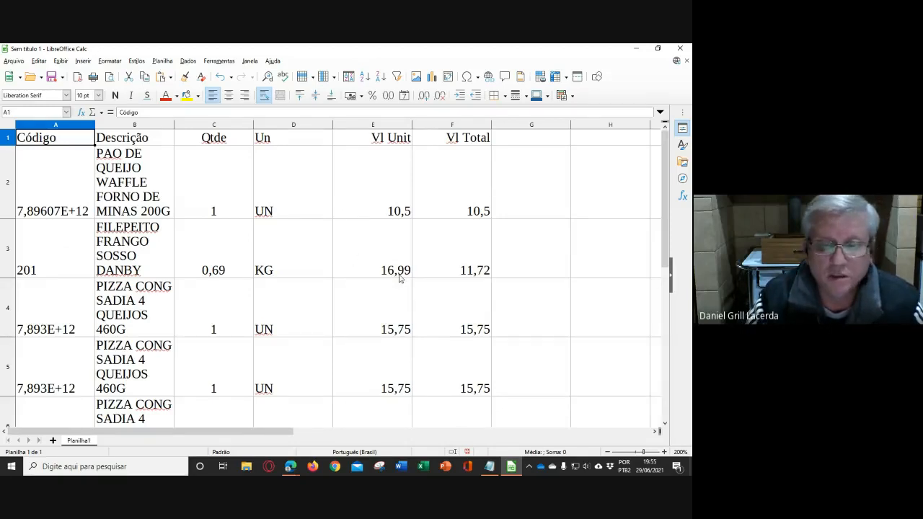
- Look through the pasted table from the header row to the last item at 160% zoom
scroll(400, 278, "down", 2)
scroll(400, 278, "up", 1)
scroll(400, 278, "down", 3)
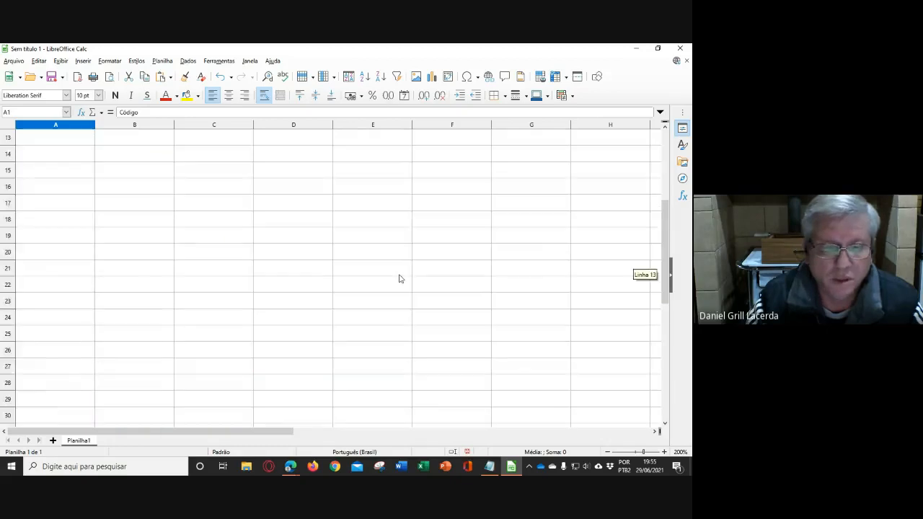
scroll(400, 278, "up", 3)
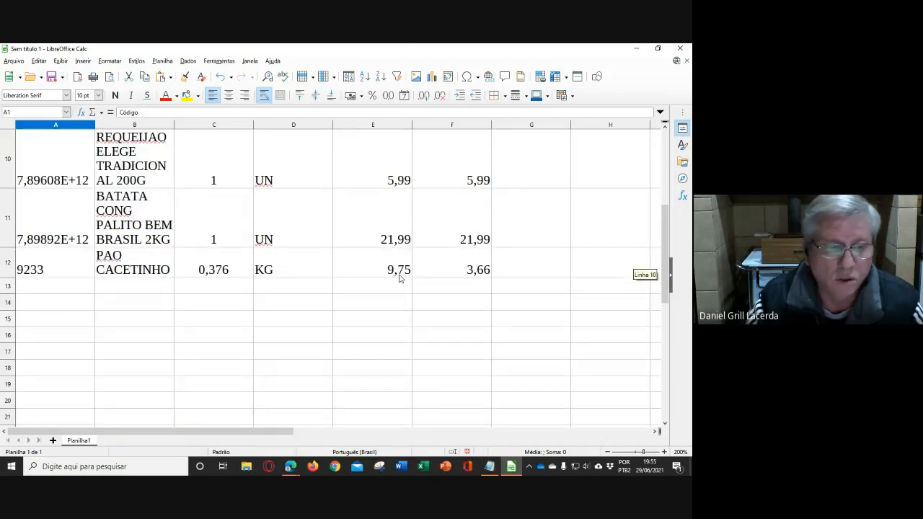
scroll(398, 278, "down", 2, "ctrl")
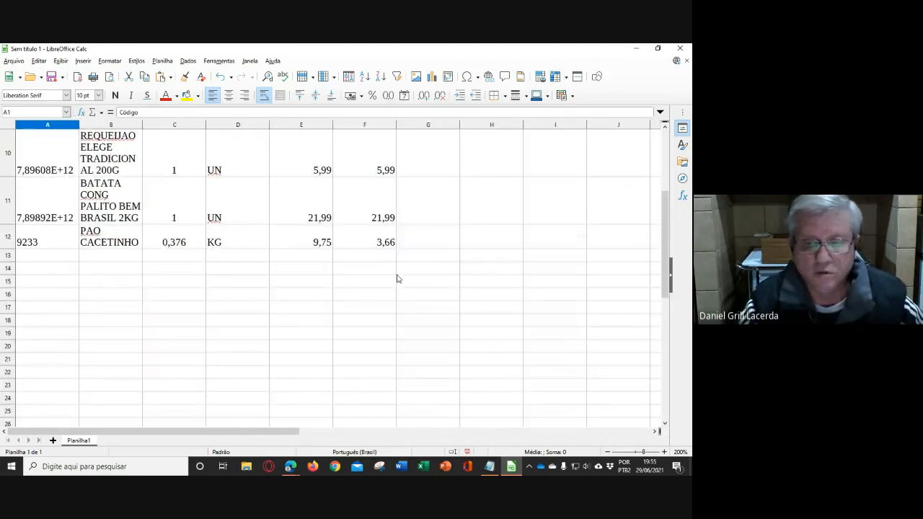
scroll(397, 278, "up", 3)
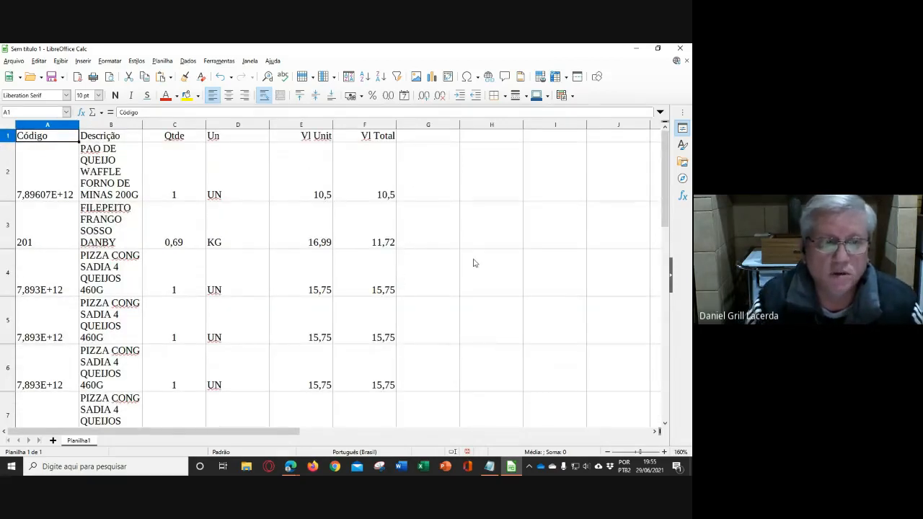
scroll(473, 262, "down", 3)
scroll(472, 263, "up", 3)
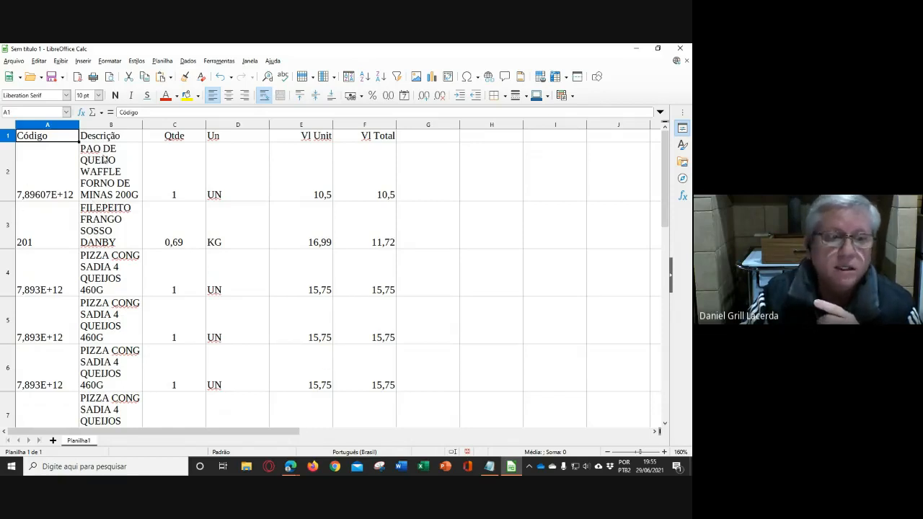
- Widen the Descrição column enough for every product description to fit on one line
left_click_drag(142, 125, 290, 127)
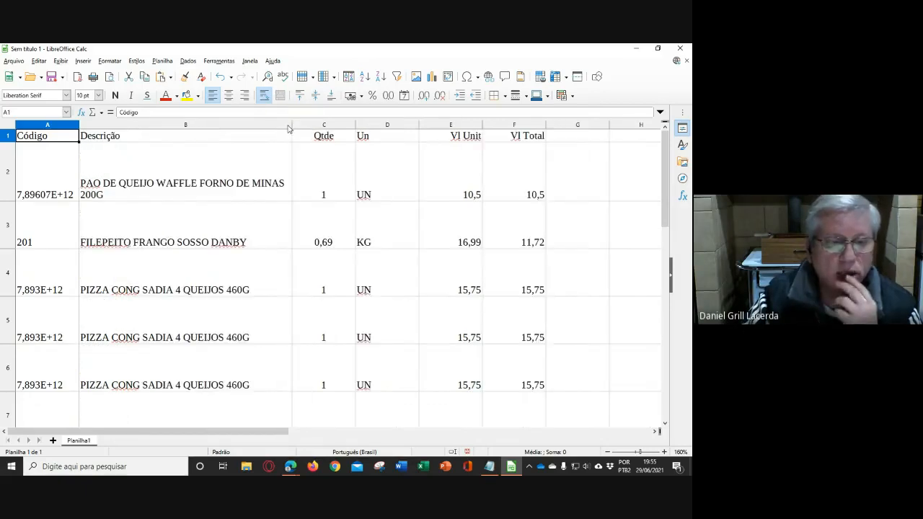
key("ctrl+z")
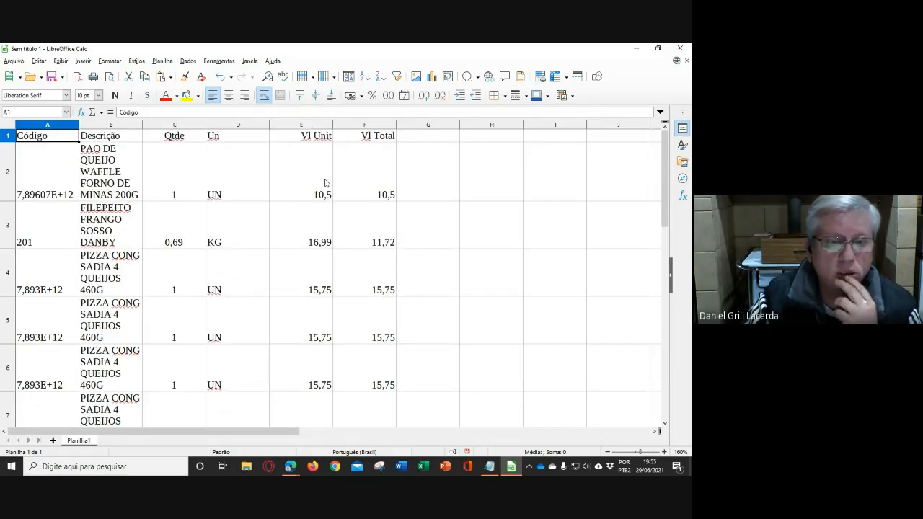
left_click_drag(395, 125, 385, 128)
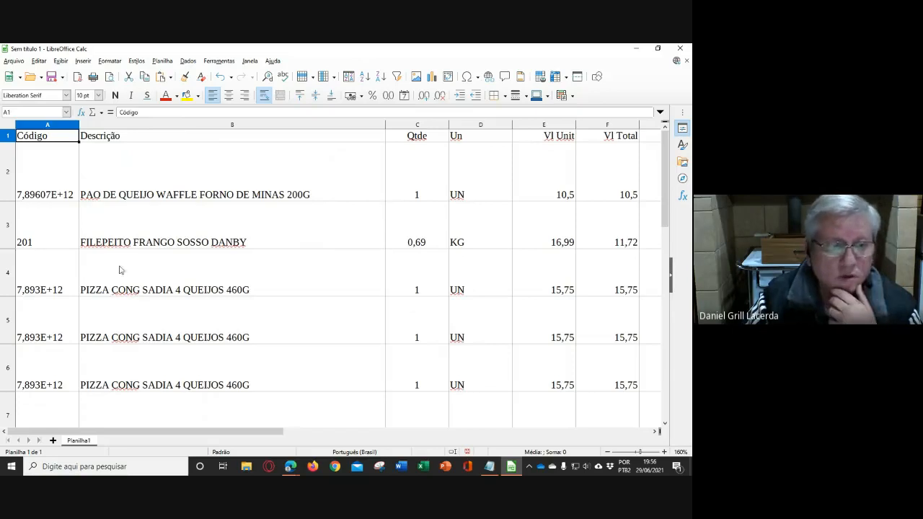
- Set item rows 2 to 12 to their optimal height so each takes up a single text line
double_click(5, 201)
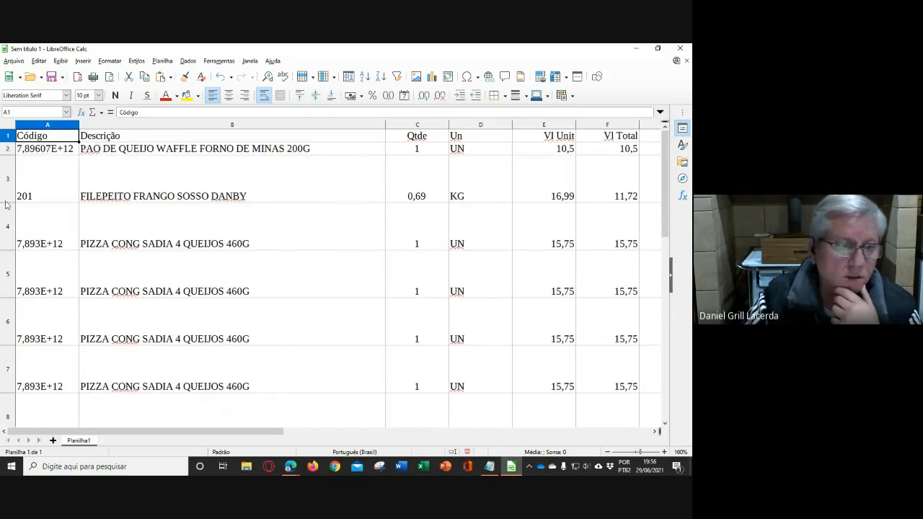
double_click(6, 202)
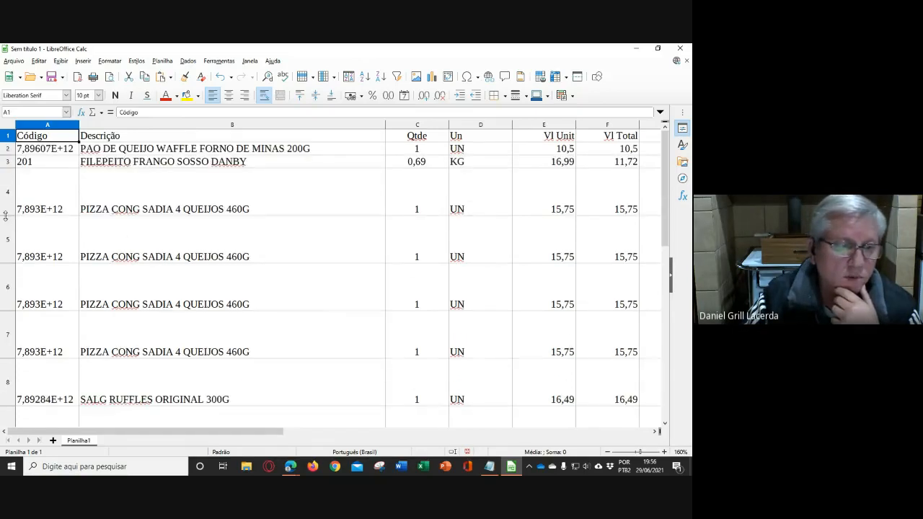
double_click(5, 216)
double_click(5, 227)
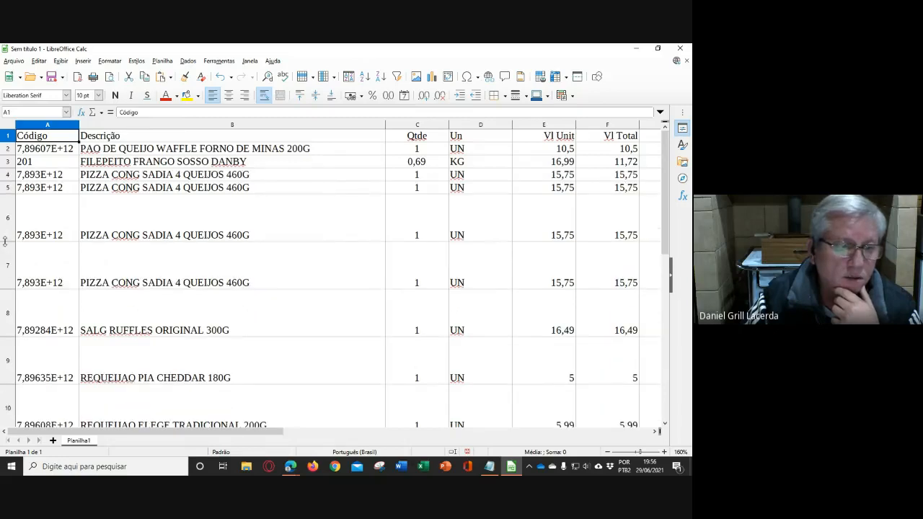
double_click(5, 242)
double_click(6, 255)
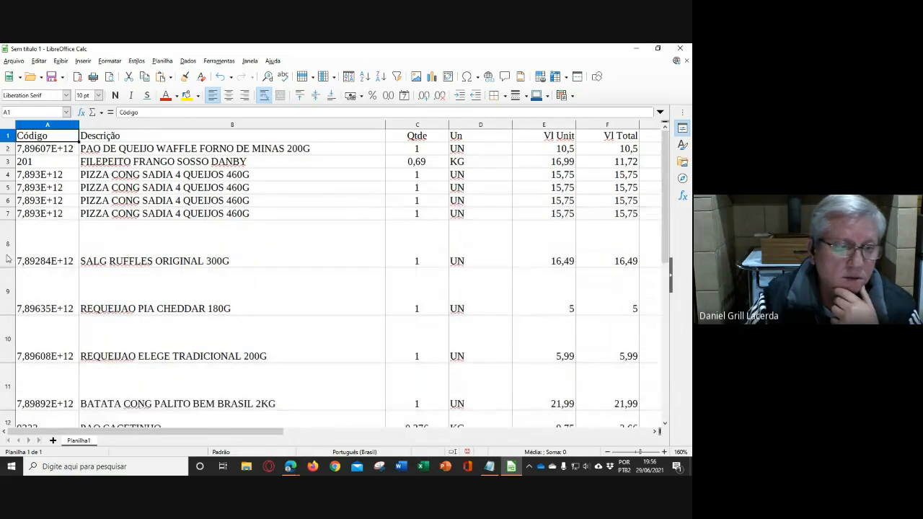
double_click(8, 268)
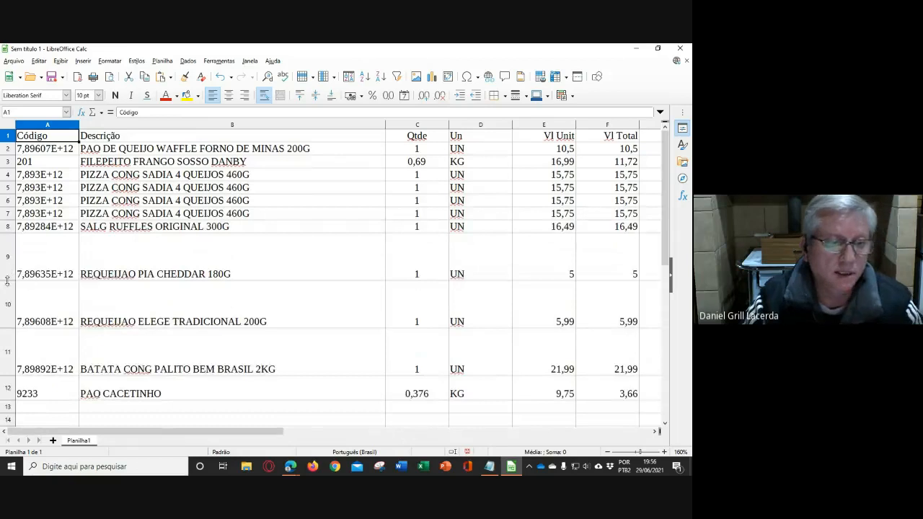
double_click(9, 280)
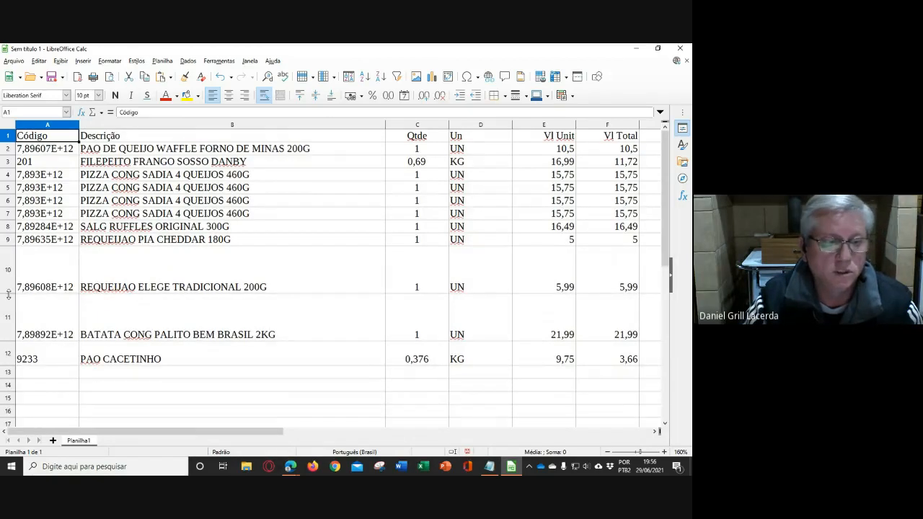
double_click(9, 293)
double_click(9, 307)
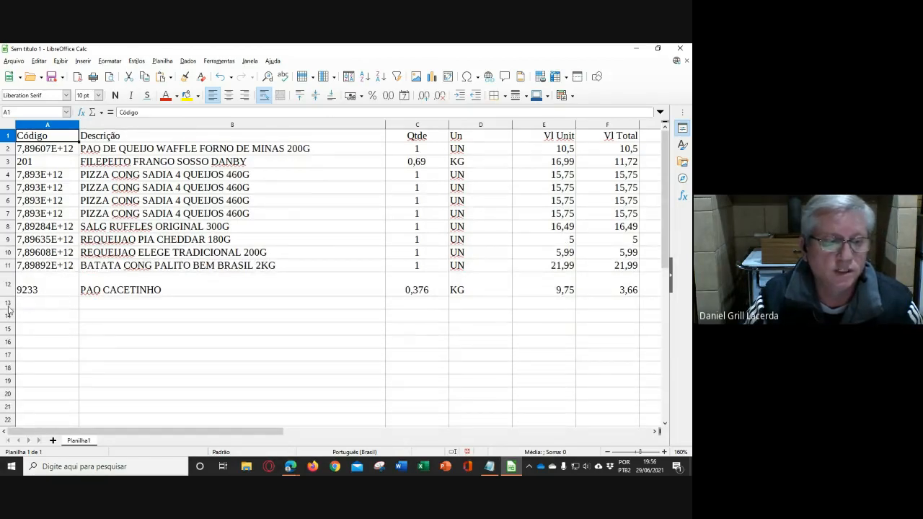
double_click(9, 296)
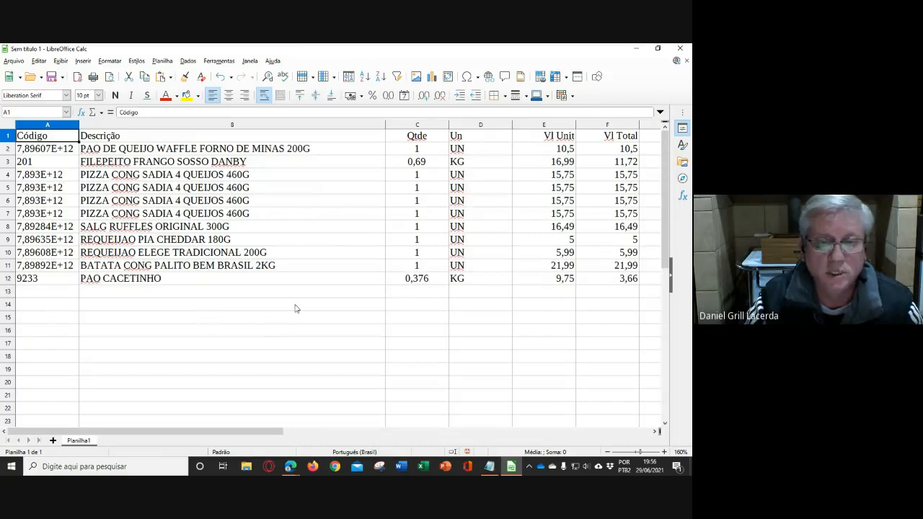
- Try the automatic width on the Descrição column, and widen it manually until the longest product description fits on one line
double_click(385, 125)
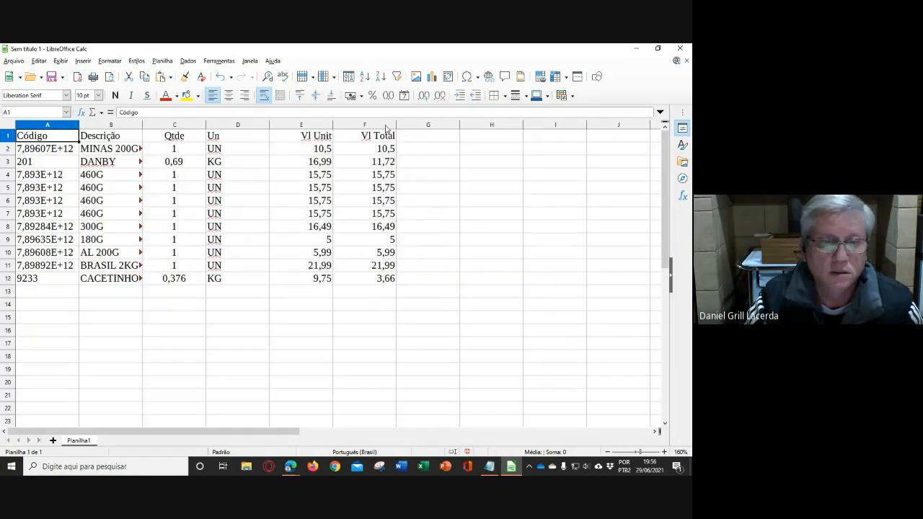
left_click(136, 149)
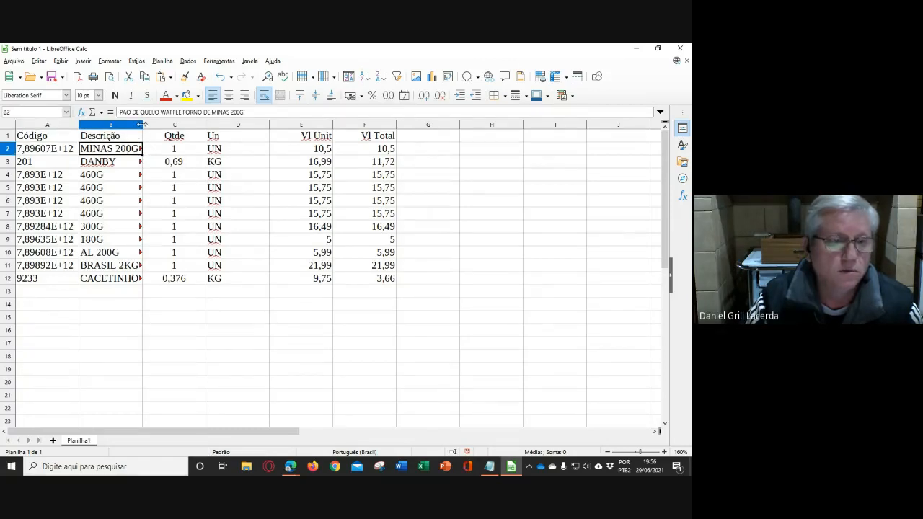
left_click_drag(142, 124, 255, 121)
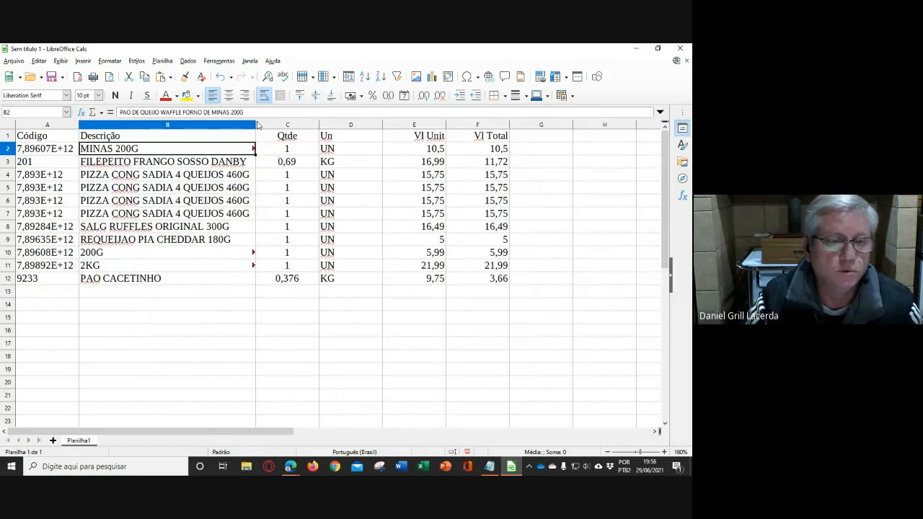
left_click(258, 125)
left_click(354, 290)
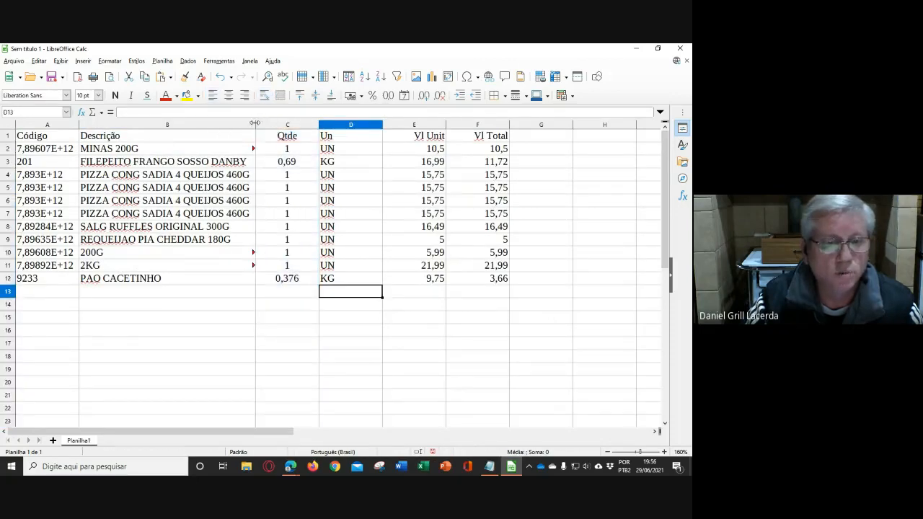
left_click_drag(254, 123, 306, 126)
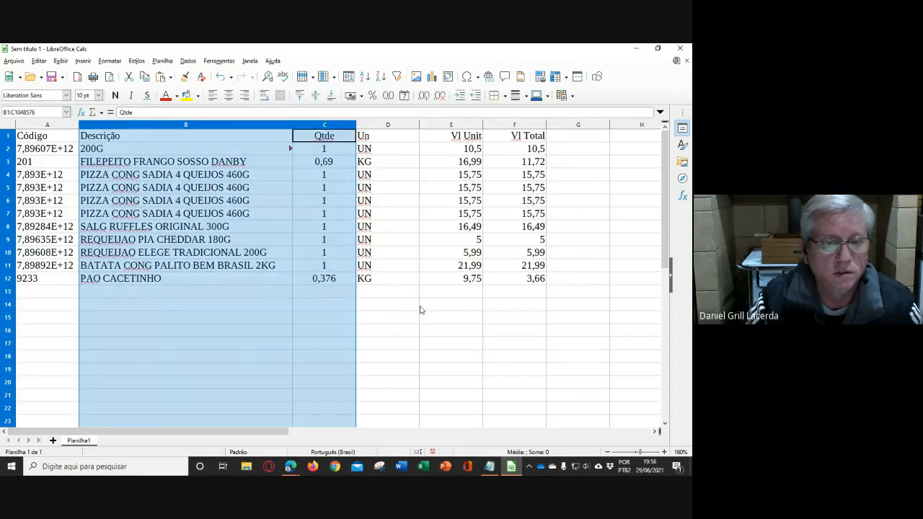
left_click_drag(451, 330, 450, 344)
left_click_drag(293, 124, 329, 124)
left_click(335, 317)
left_click(414, 369)
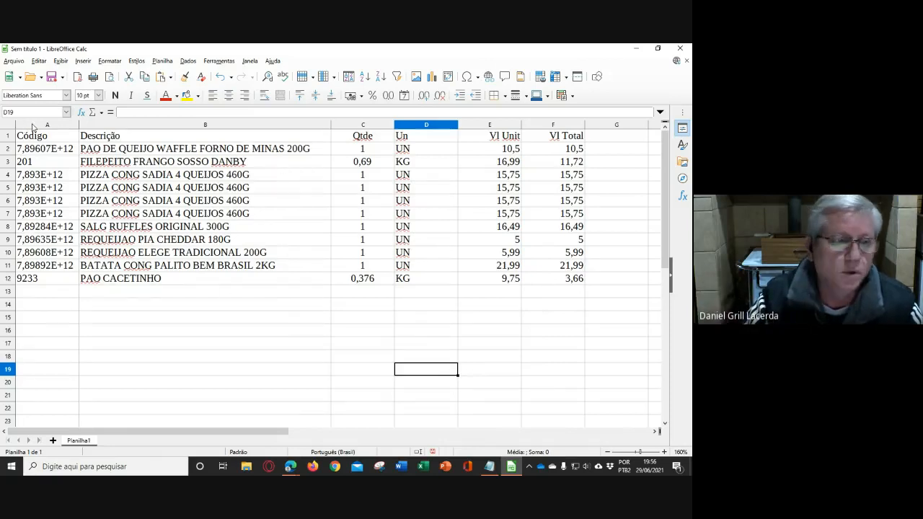
- Format the Código values in A2:A12 as whole numbers using the Número category's -1235 format with no decimal places
left_click_drag(63, 151, 63, 276)
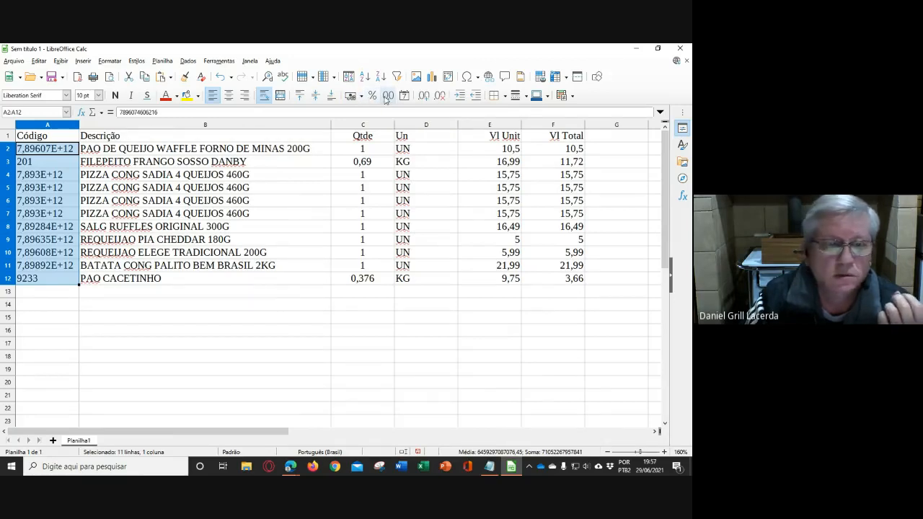
left_click(110, 61)
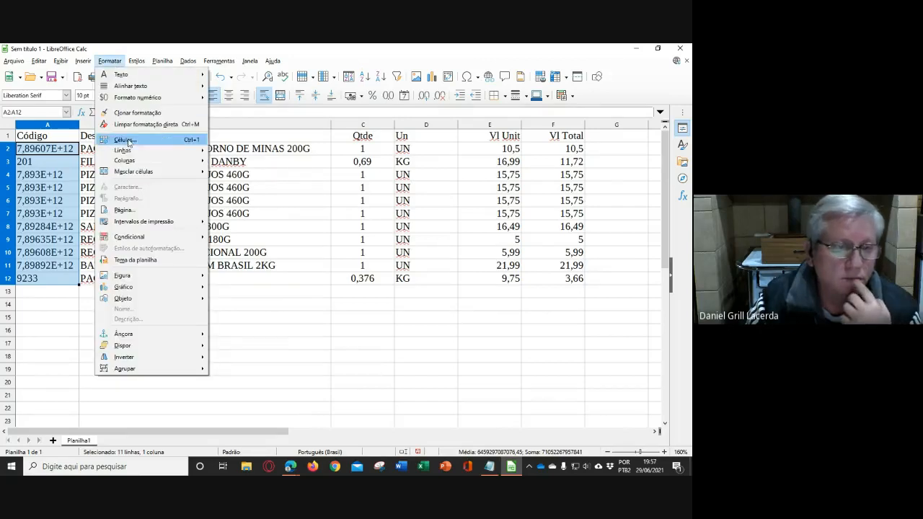
key("Escape")
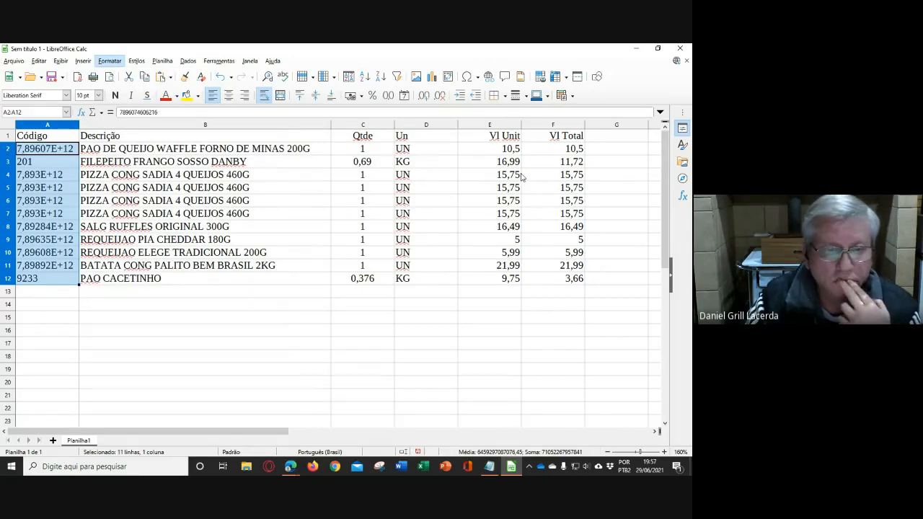
key("ctrl+1")
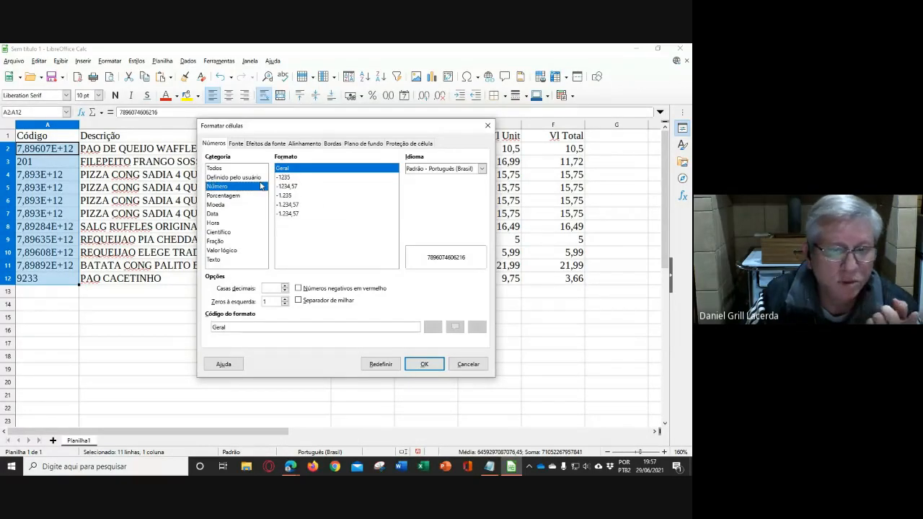
left_click(287, 177)
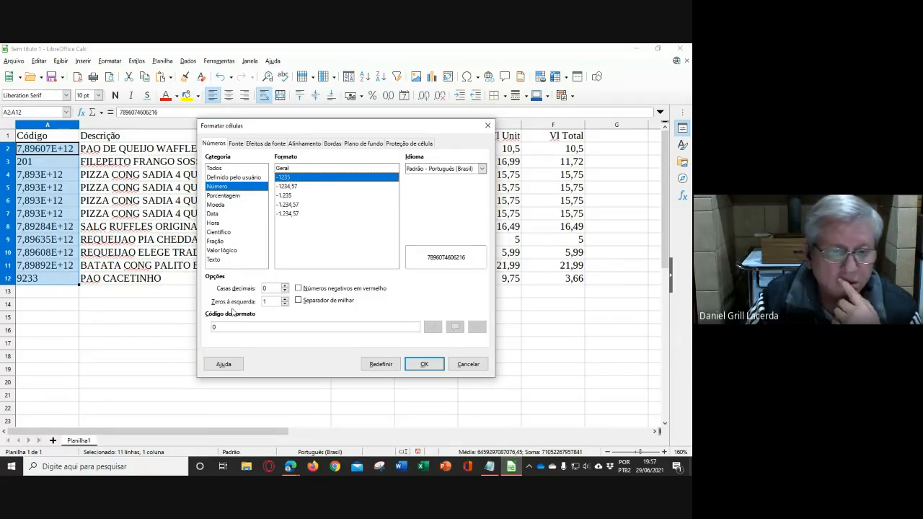
left_click(424, 364)
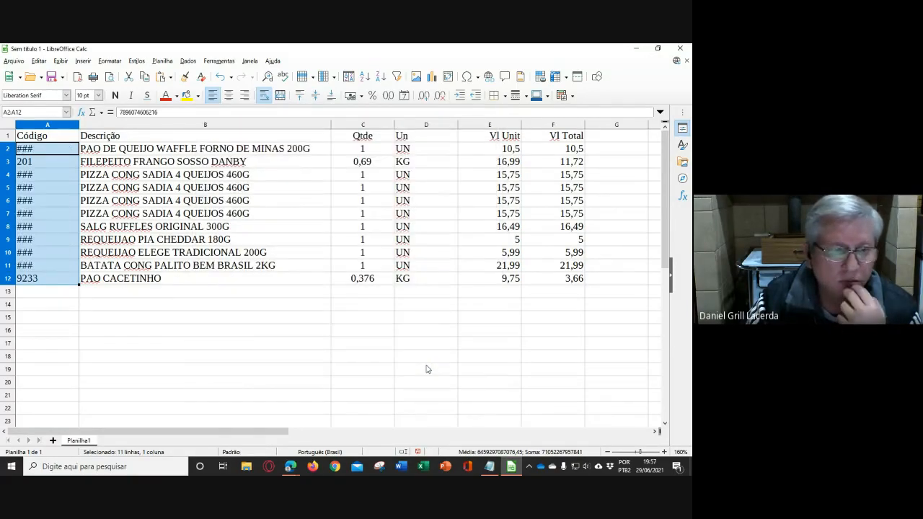
- Widen the Código column until the longest product codes fit in full
left_click(247, 215)
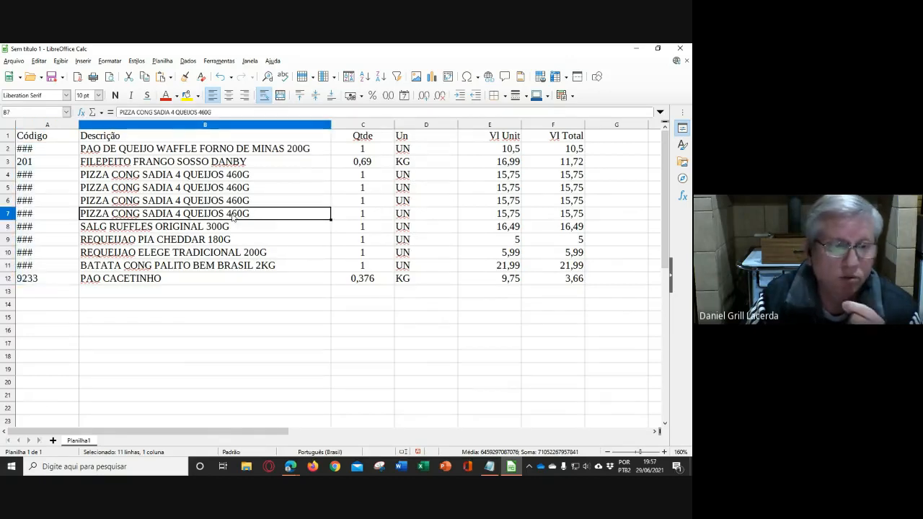
left_click(75, 139)
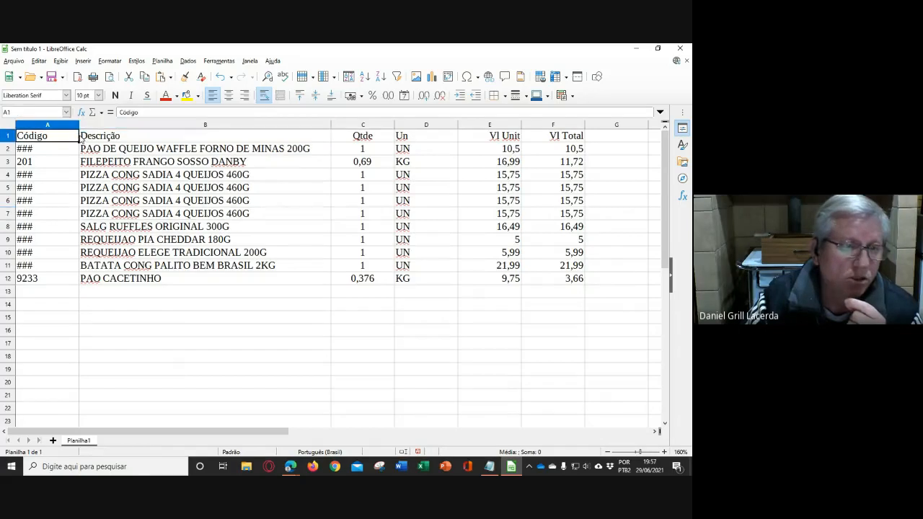
left_click_drag(79, 125, 102, 124)
left_click(183, 318)
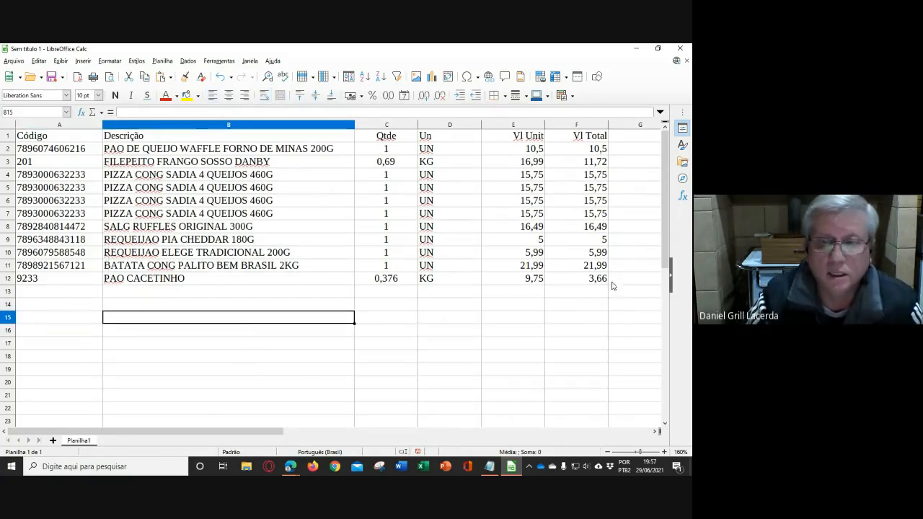
- Clear the item values in F2:F12 under Vl Total, keeping the column header
left_click_drag(566, 151, 576, 279)
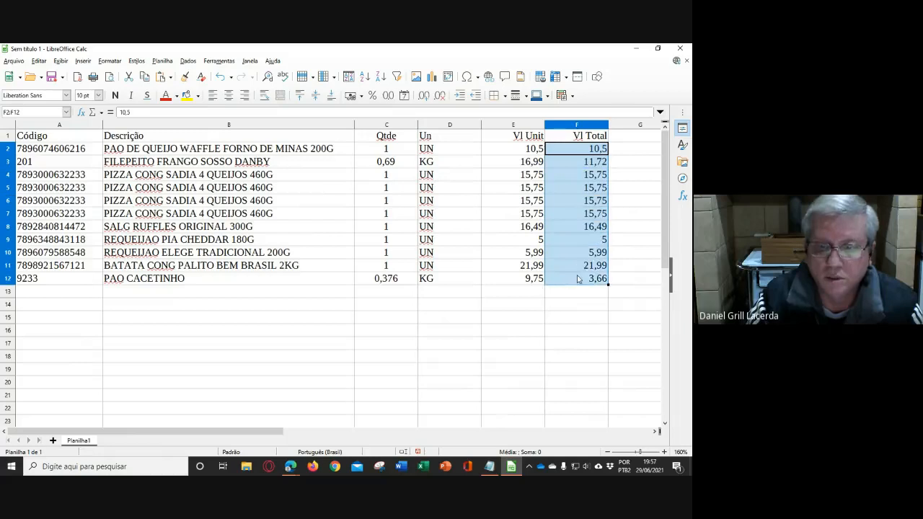
key("Delete")
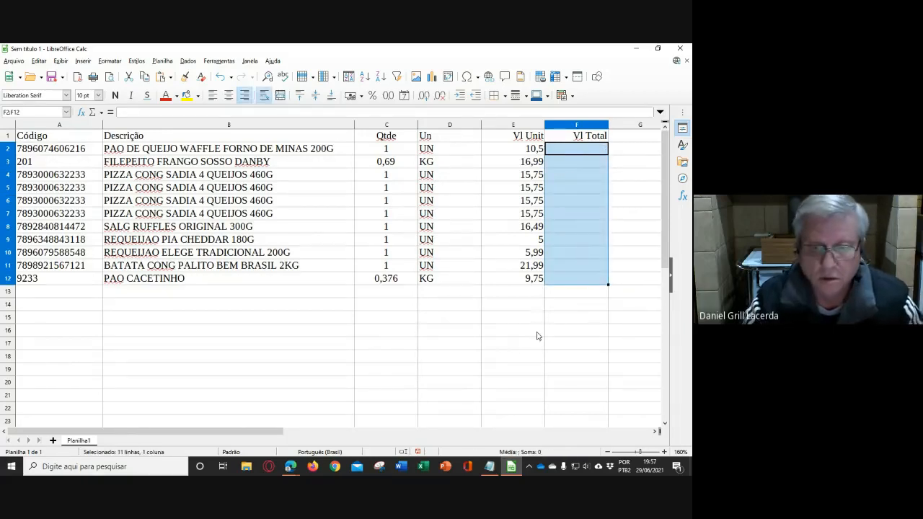
- Switch to the Google Meet call in Edge, admit the waiting participant, and return to the spreadsheet in LibreOffice Calc
left_click(290, 466)
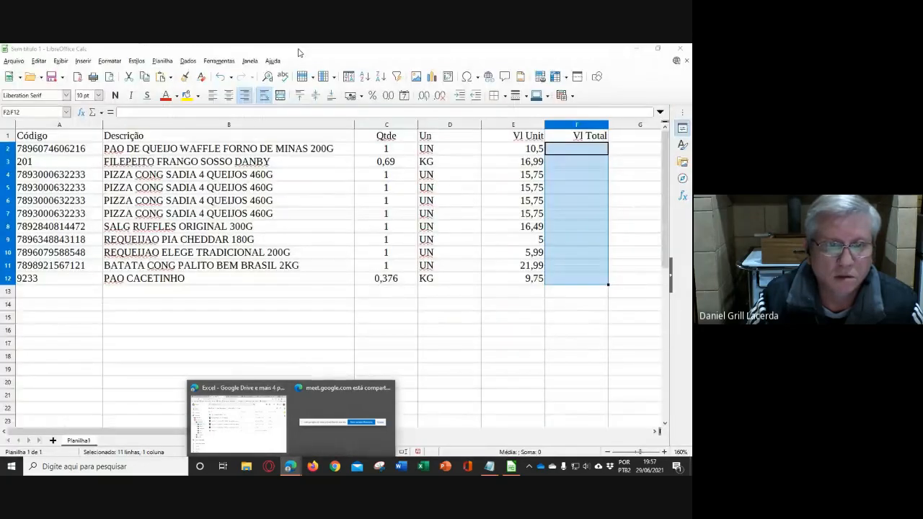
left_click(257, 421)
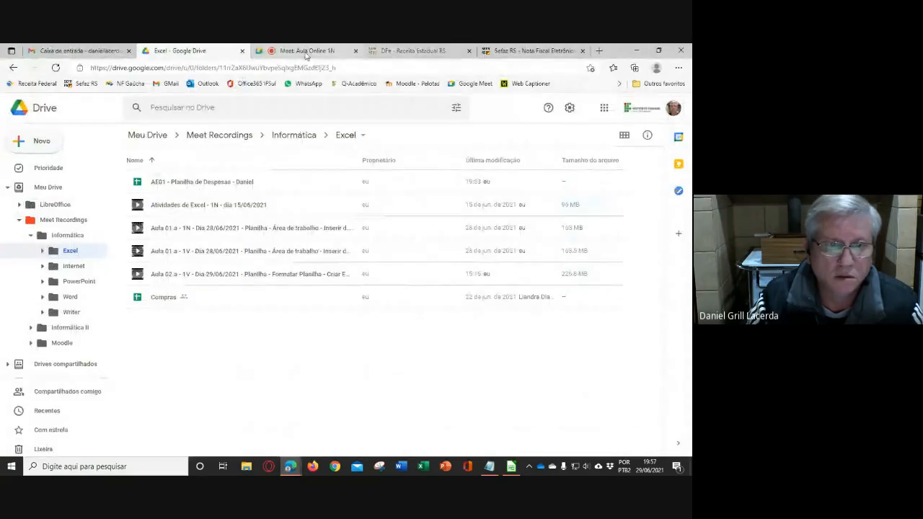
left_click(307, 52)
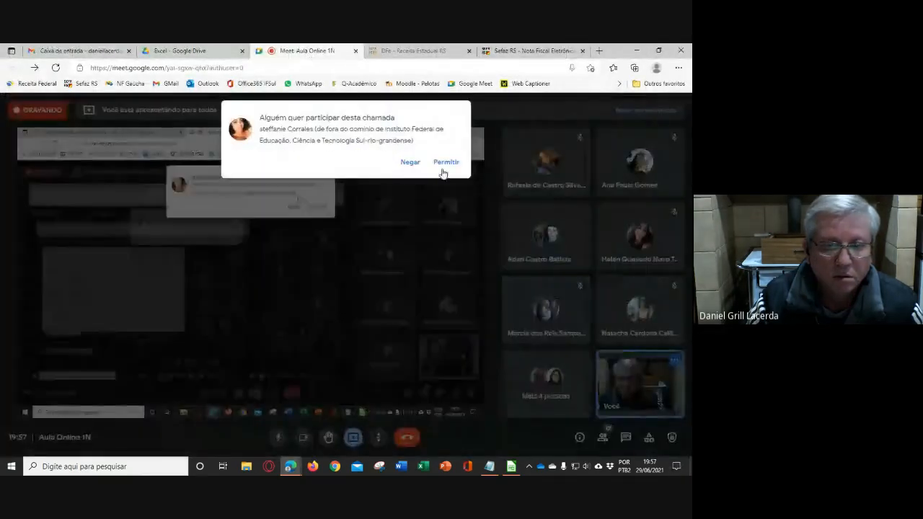
left_click(446, 163)
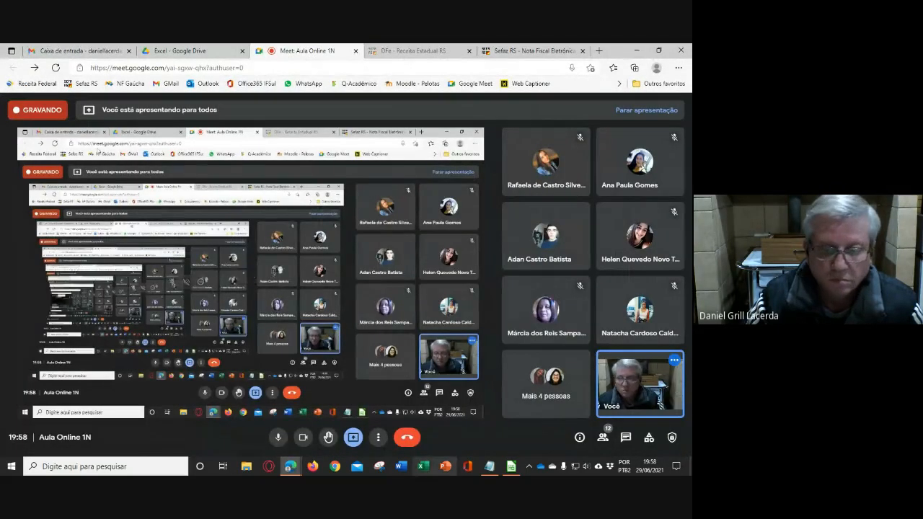
left_click(511, 467)
left_click(456, 332)
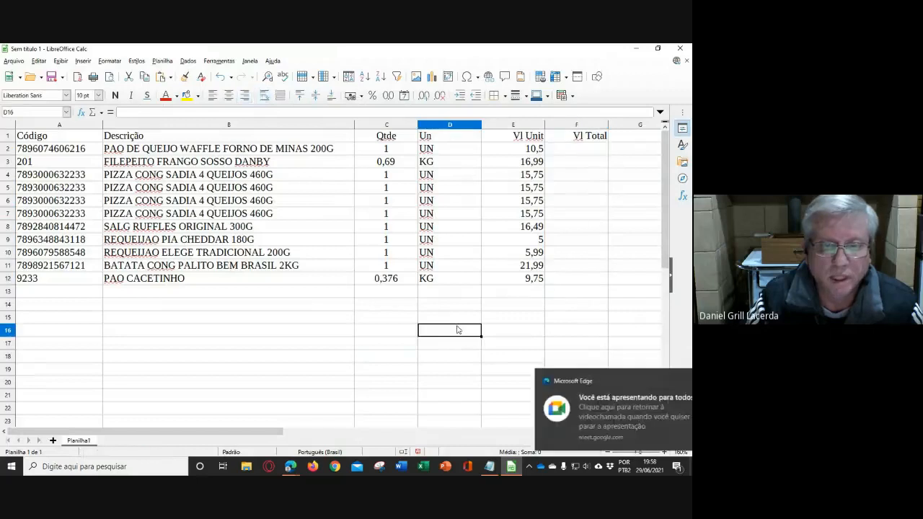
- Narrow the Qtde and Un columns together to the same smaller width
mouse_move(400, 127)
left_mouse_down()
mouse_move(453, 126)
mouse_move(402, 128)
left_mouse_up()
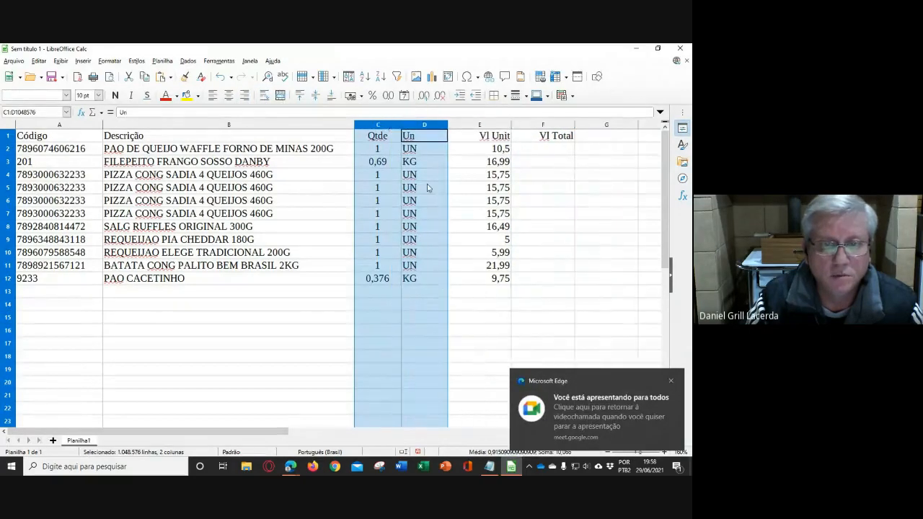
left_click(482, 340)
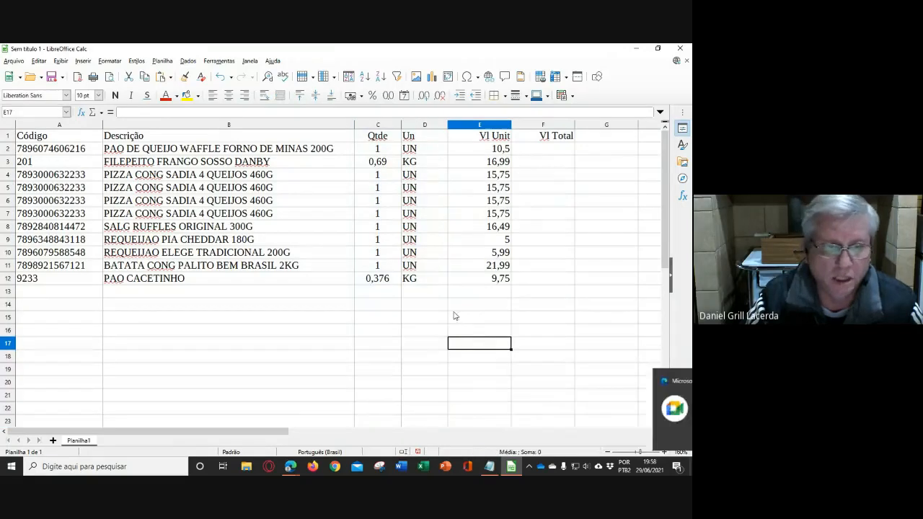
left_click(305, 295)
left_click(309, 318)
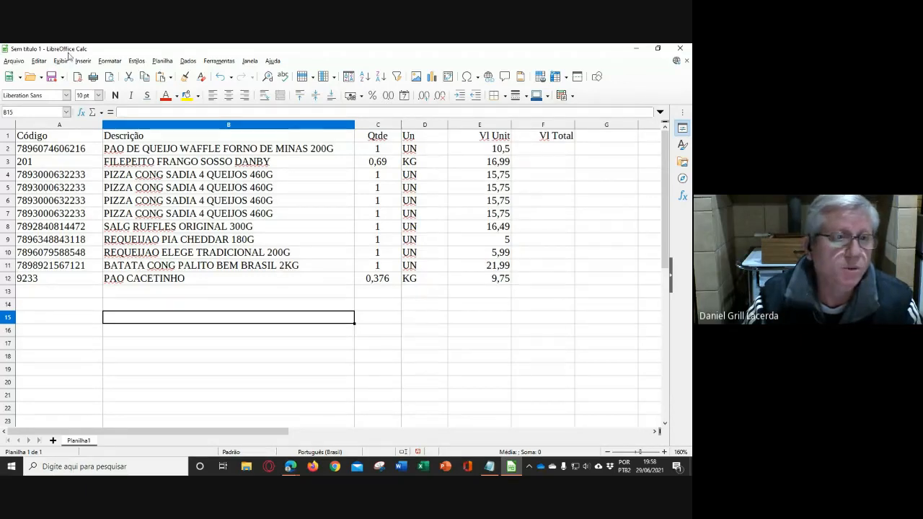
- Rename the sheet Planilha1 as Despesas
double_click(79, 440)
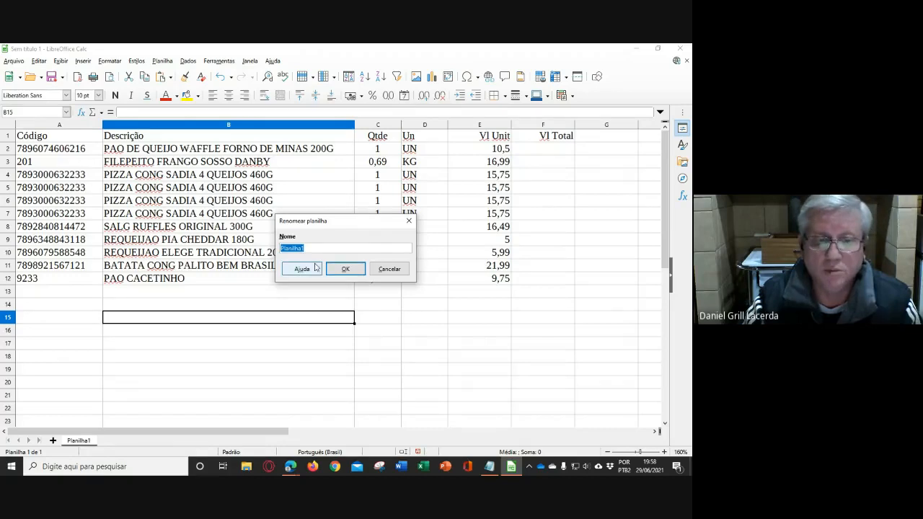
type("Desp")
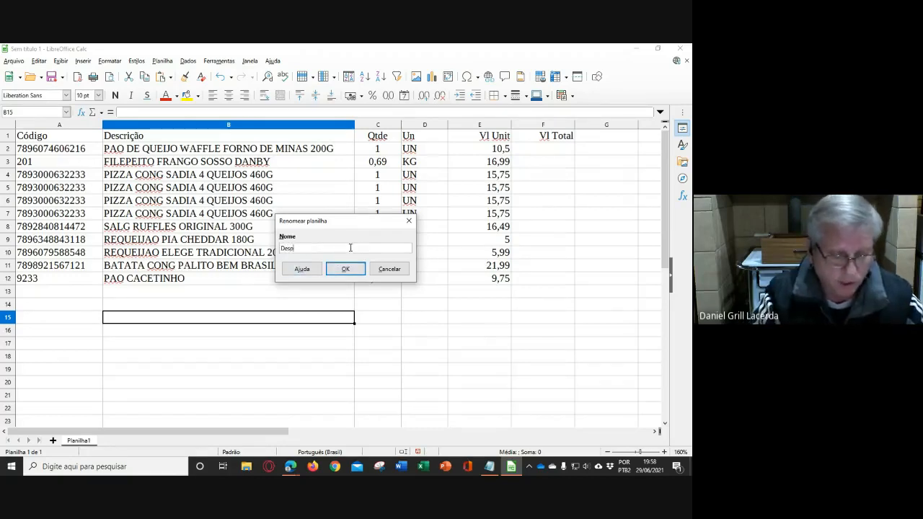
type("esas")
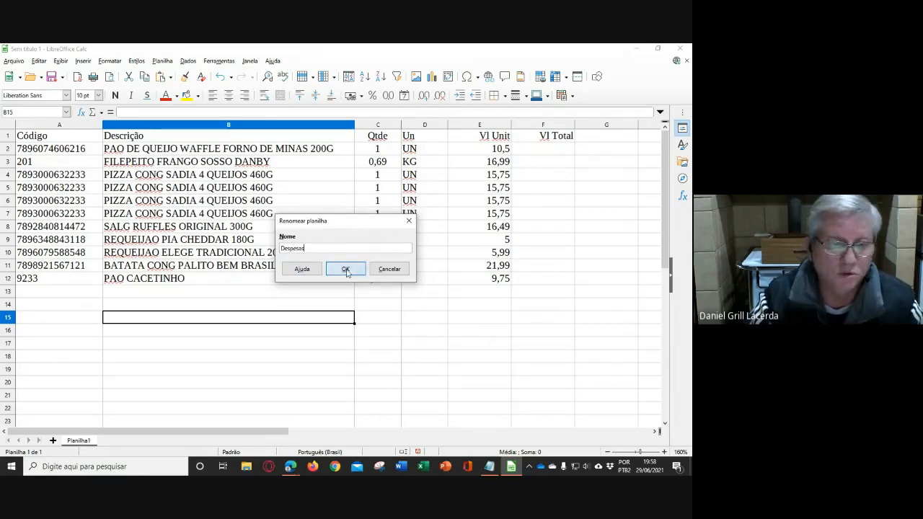
left_click(345, 269)
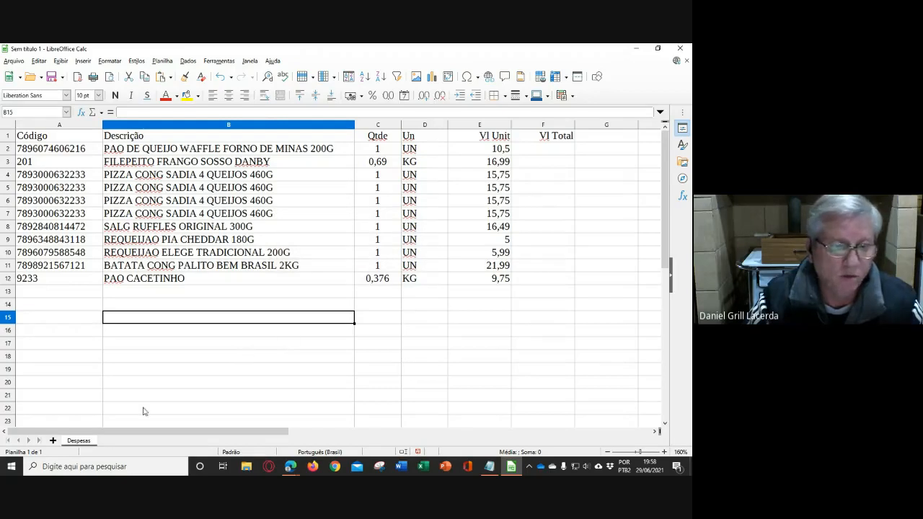
right_click(79, 442)
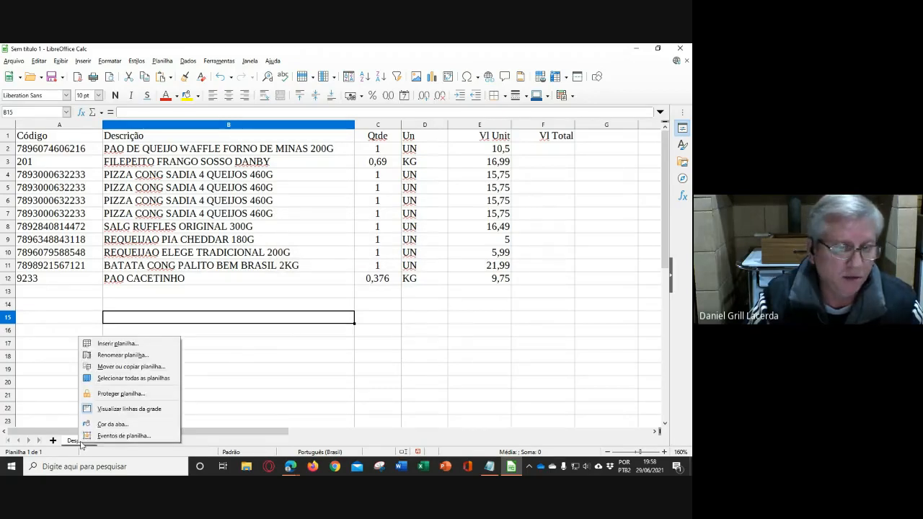
left_click(152, 358)
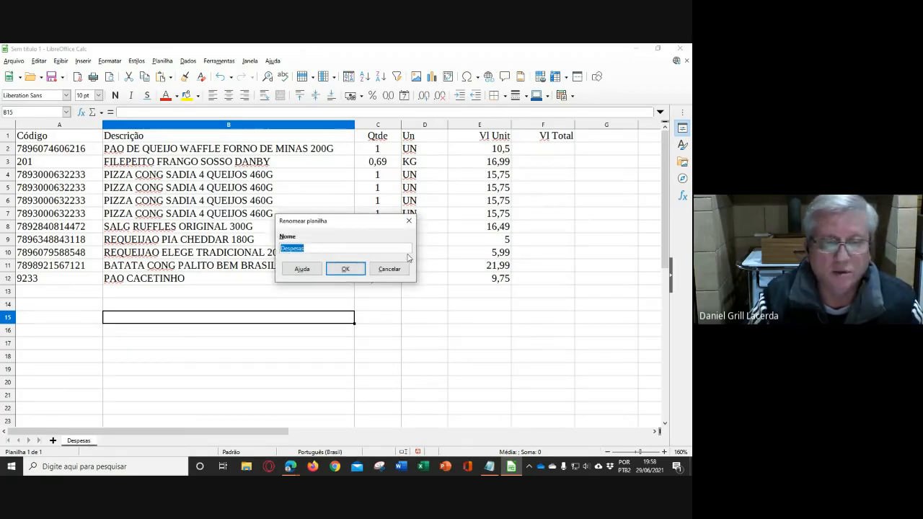
left_click(390, 271)
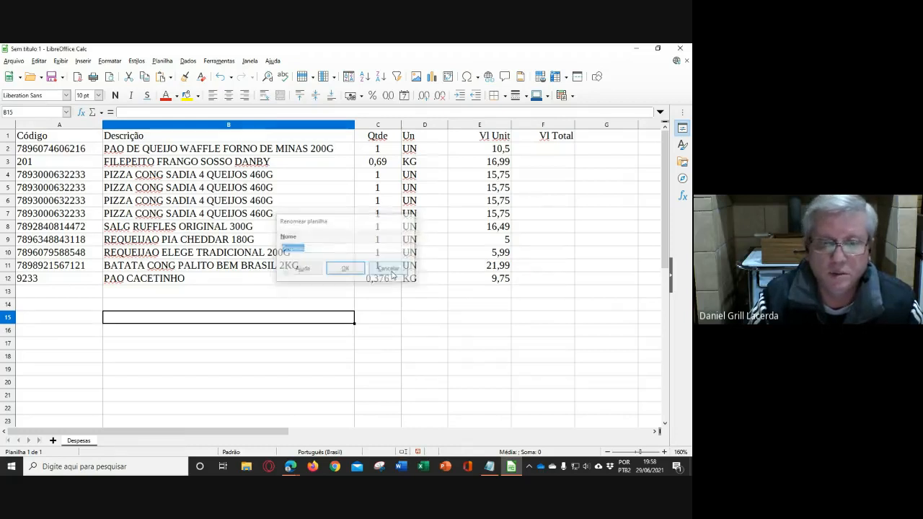
left_click(436, 351)
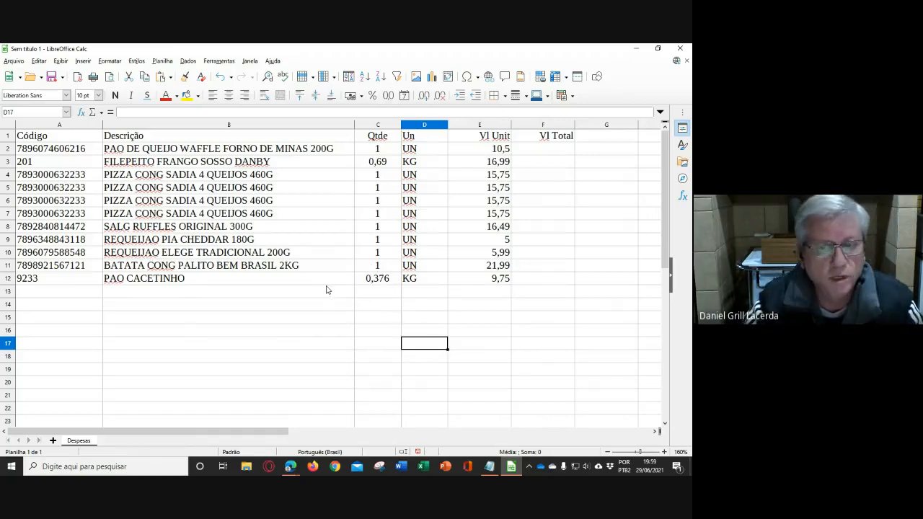
left_click(312, 306)
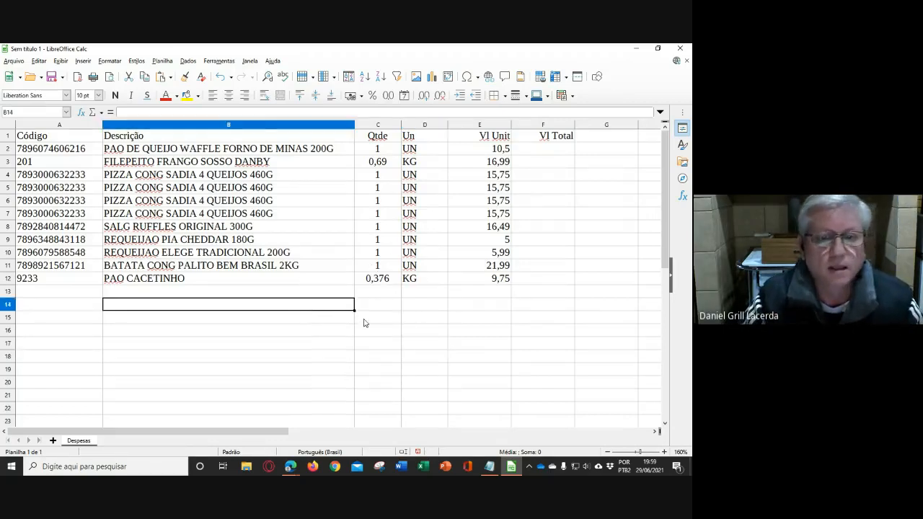
left_click(405, 326)
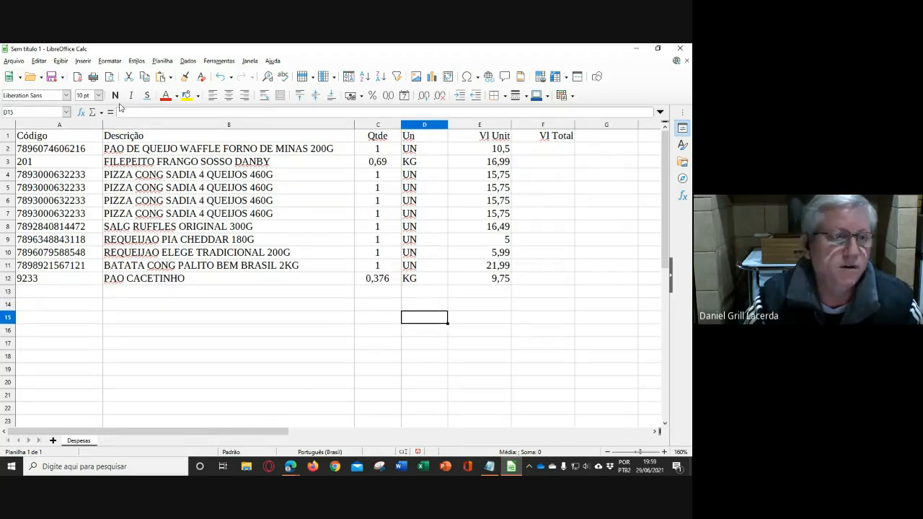
- Start saving the spreadsheet under a new name and go to OneDrive - Instituto Federal Sul-rio-grandense > Aulas do Moodle > Informática > Excel
left_click(13, 62)
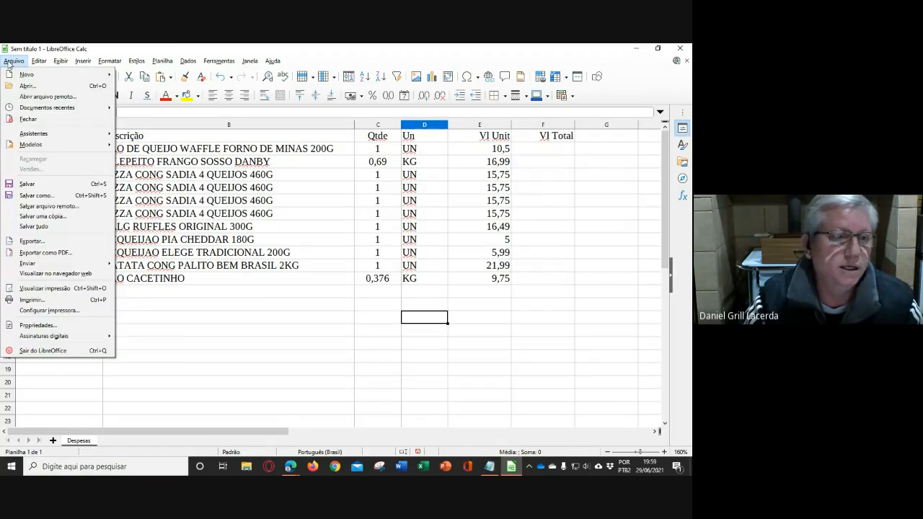
left_click(35, 196)
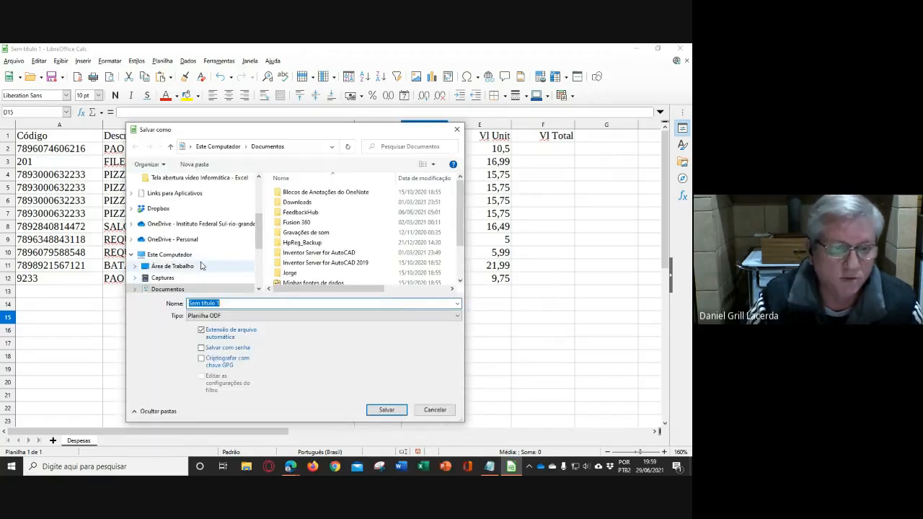
left_click(212, 228)
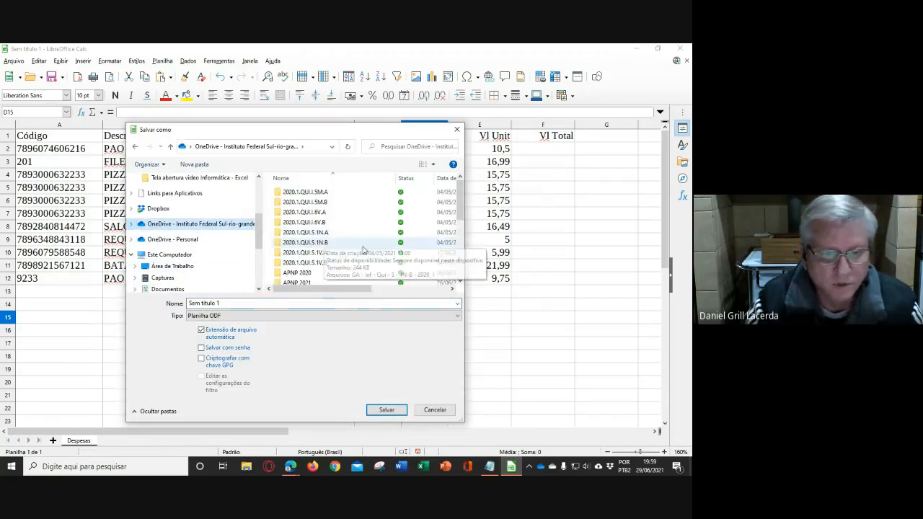
double_click(321, 269)
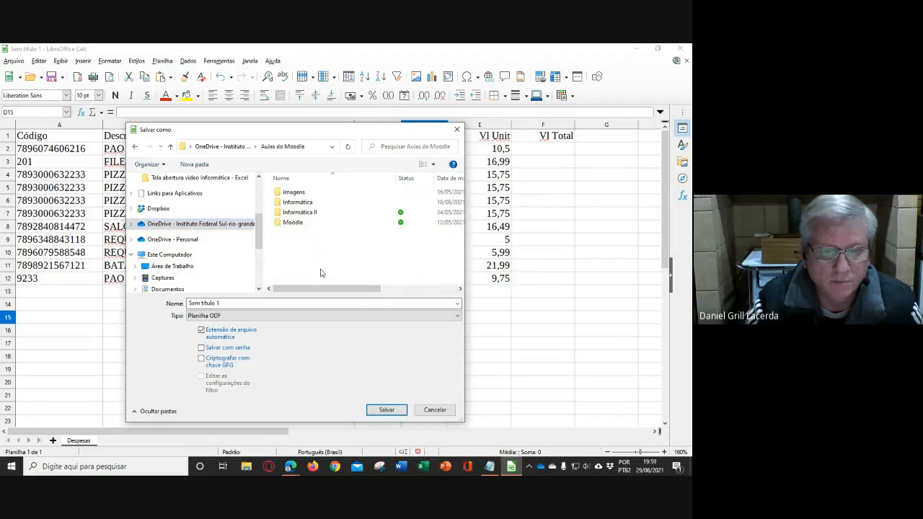
double_click(306, 202)
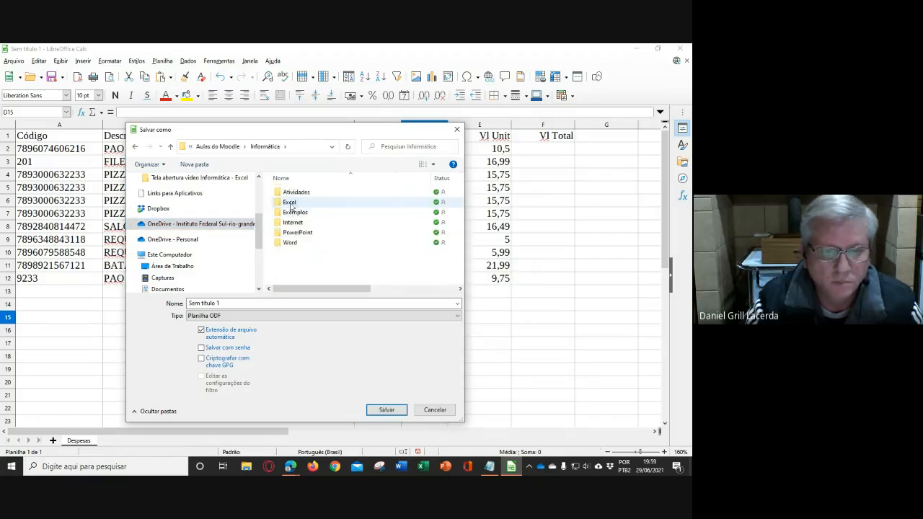
double_click(289, 203)
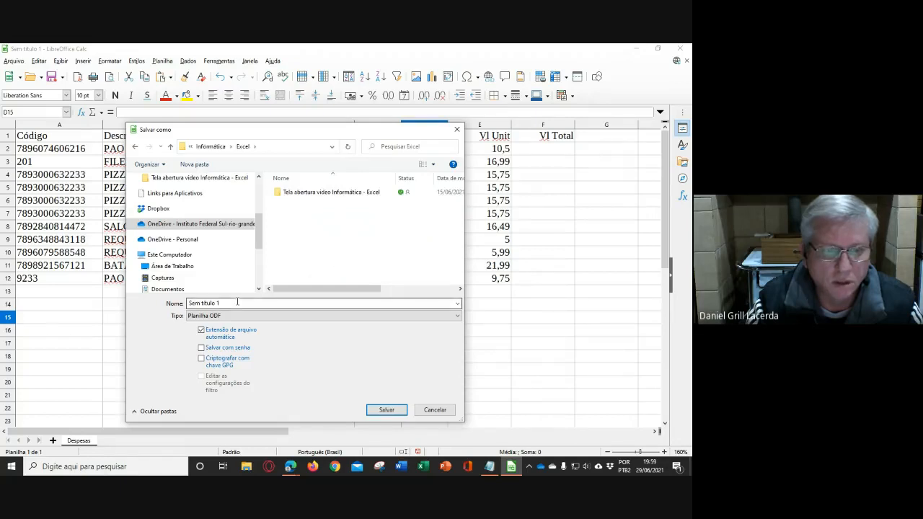
- Name the file "AE01 - Planilha de Despesas - " followed by the author's first name, and save it as Planilha ODF
left_click_drag(238, 303, 189, 304)
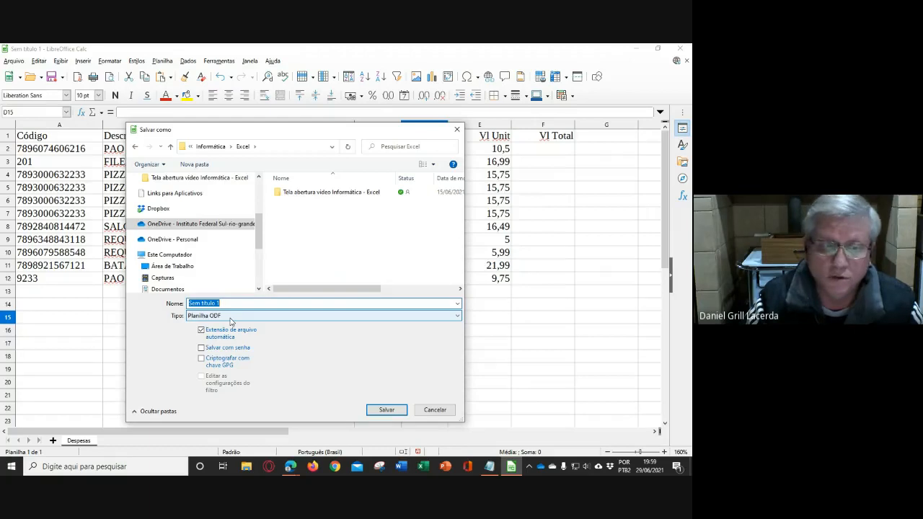
left_click(230, 317)
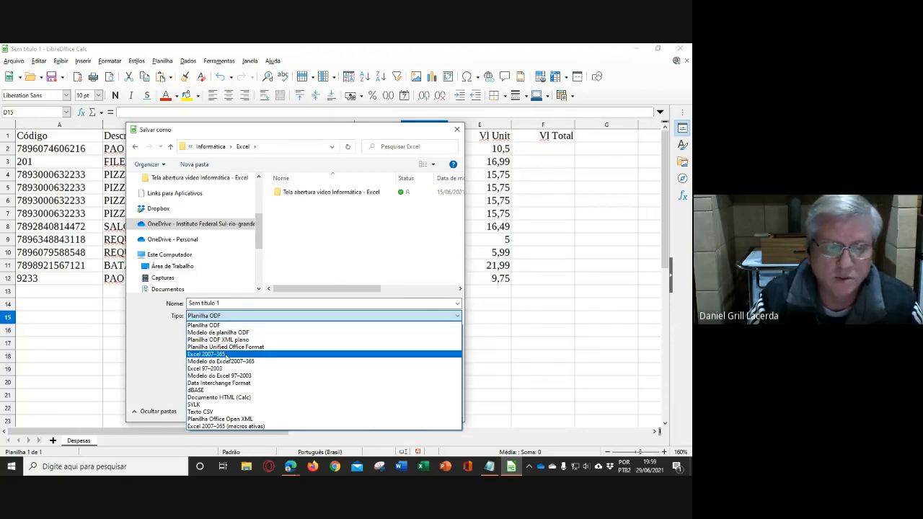
left_click(323, 243)
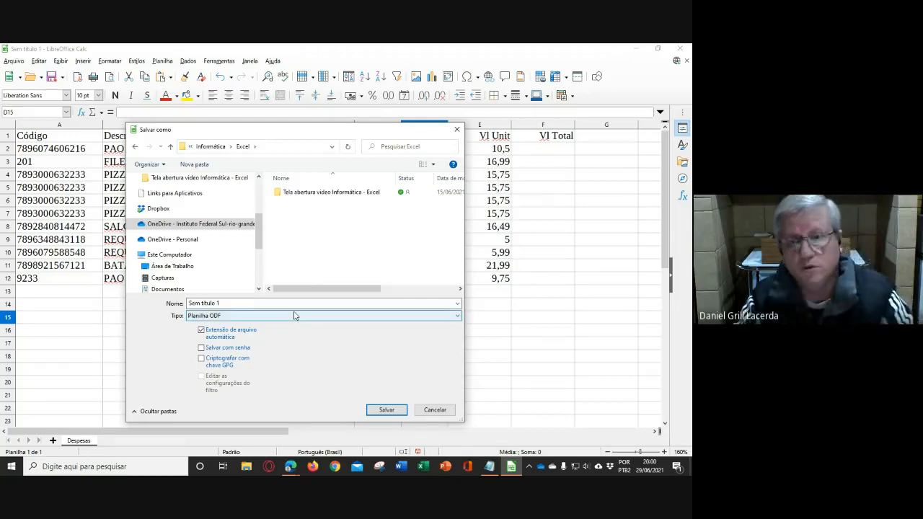
double_click(249, 301)
type("Af")
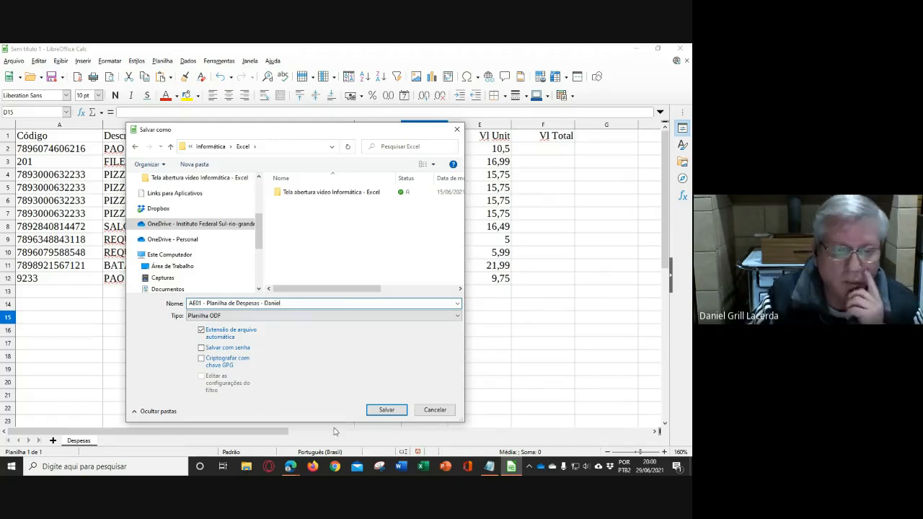
left_click(386, 409)
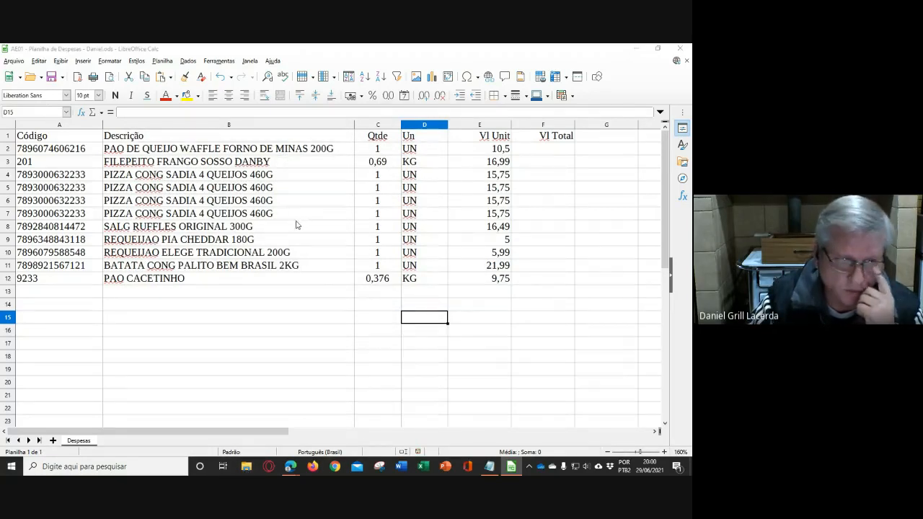
- Switch to File Explorer, select the saved AE01 expense spreadsheet in the Excel folder, and close the document in LibreOffice Calc
key("super+e")
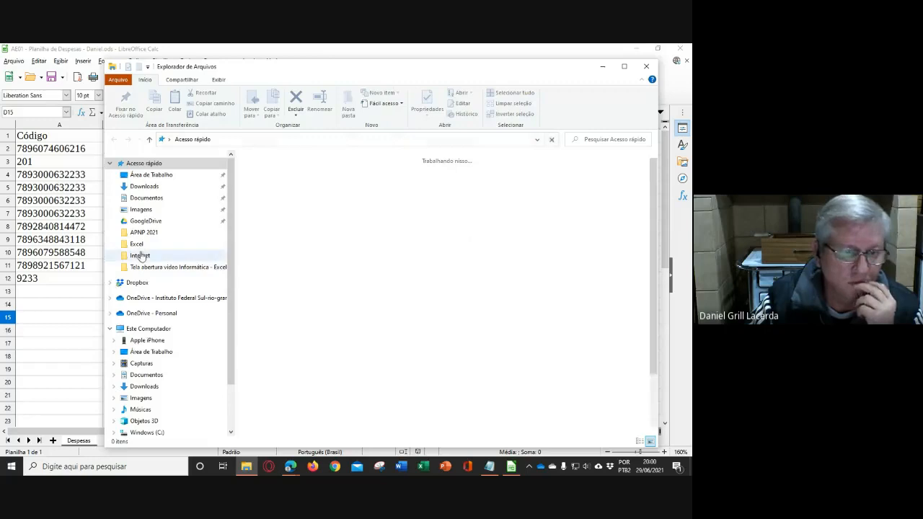
left_click(136, 244)
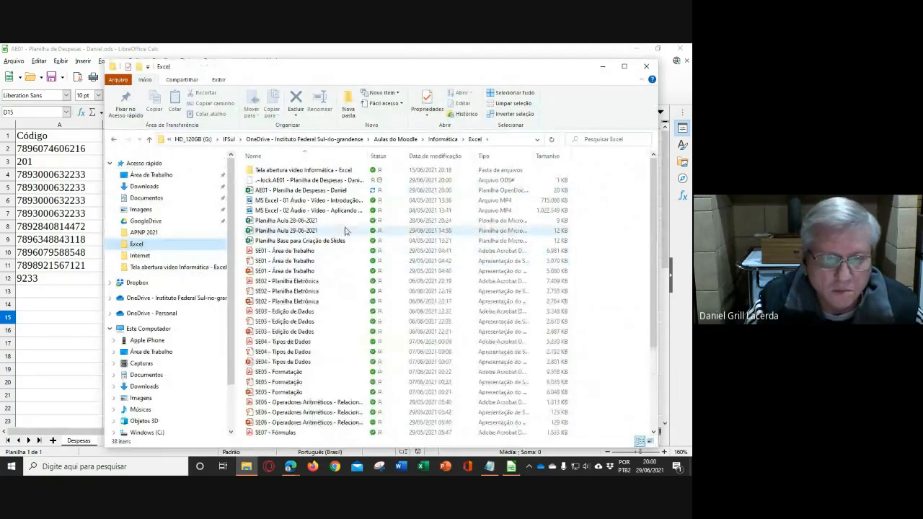
left_click(306, 191)
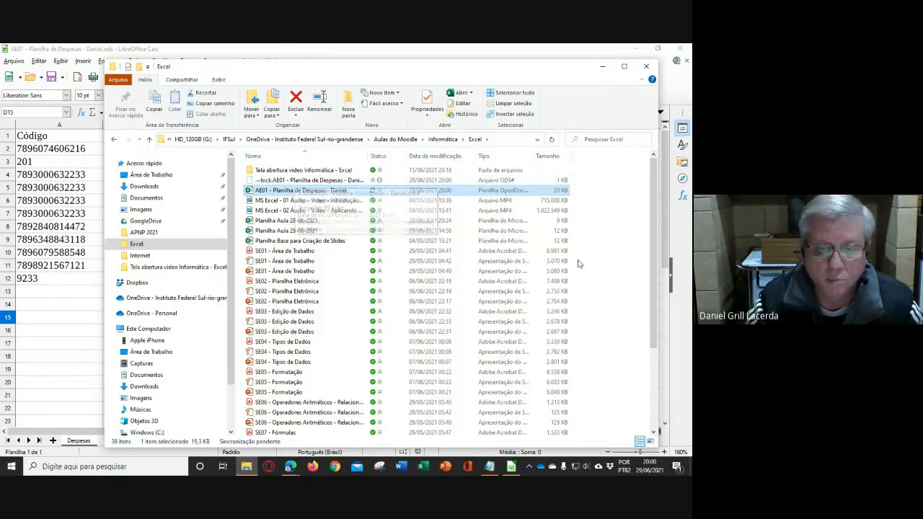
scroll(576, 263, "down", 4)
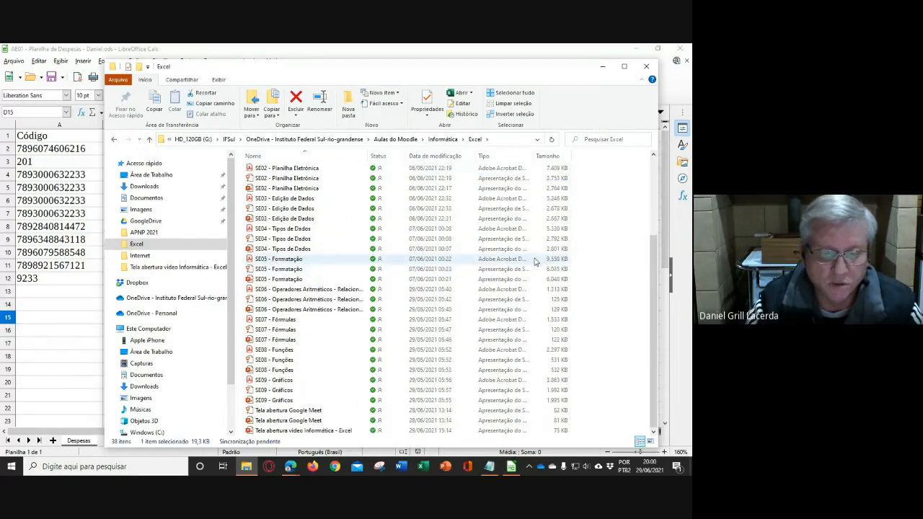
scroll(536, 262, "up", 4)
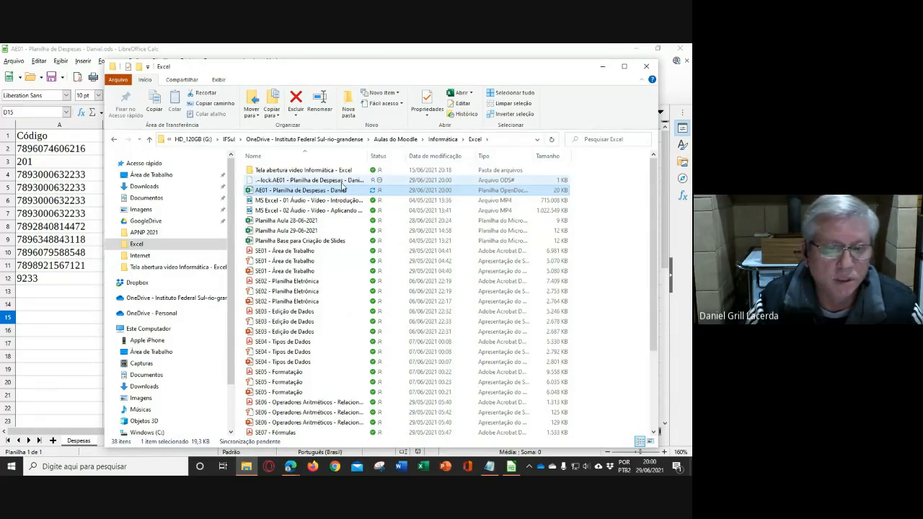
left_click(51, 310)
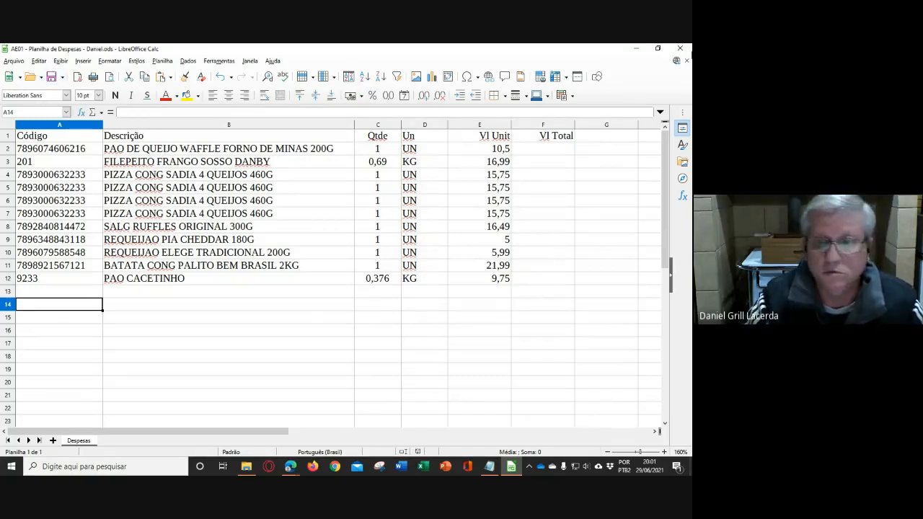
left_click(678, 50)
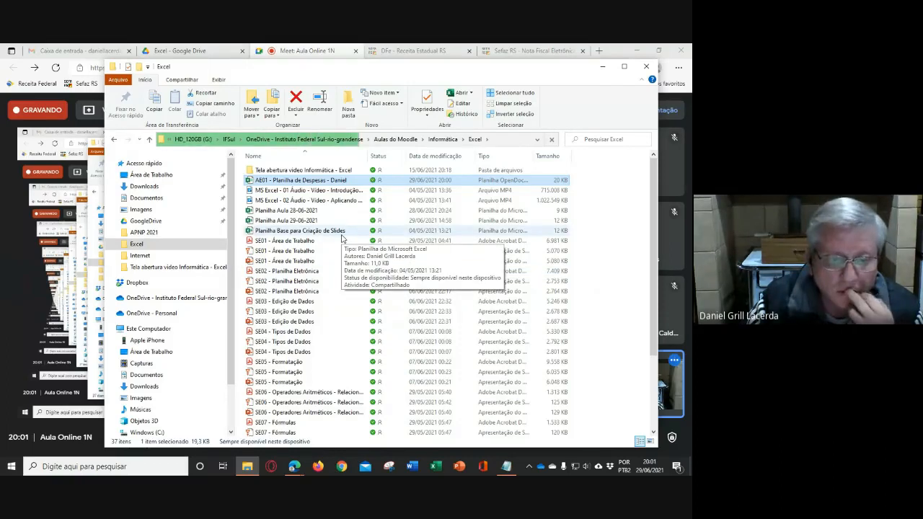
- Sort the Excel folder's files by Tipo in ascending order and widen the Tipo column to show the file type names
scroll(342, 238, "down", 3)
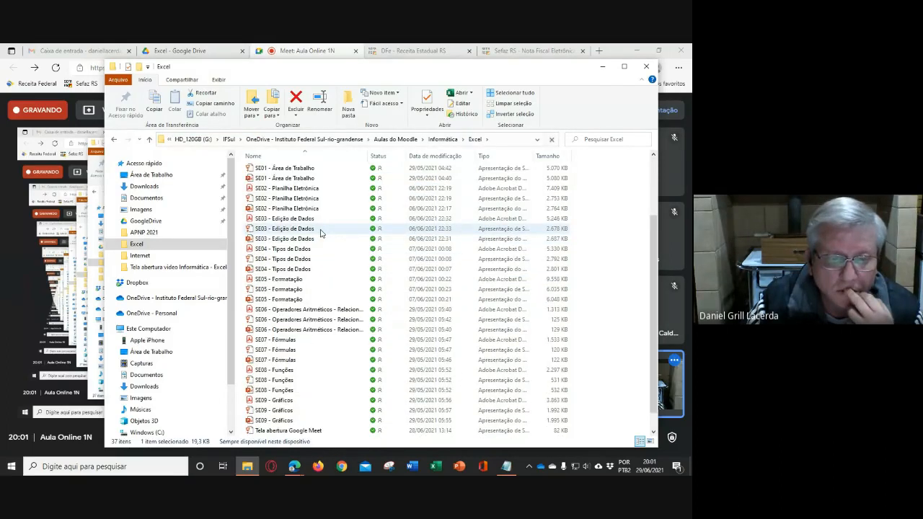
scroll(322, 232, "down", 1)
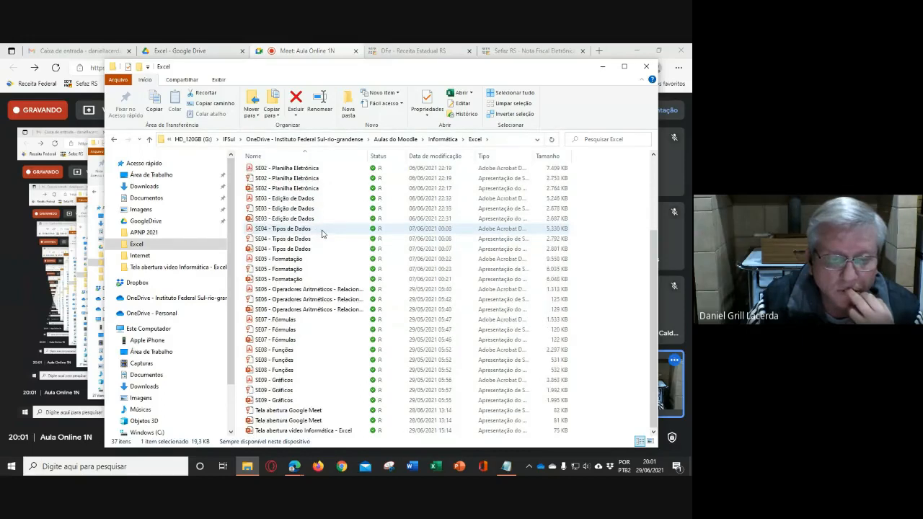
scroll(323, 235, "up", 4)
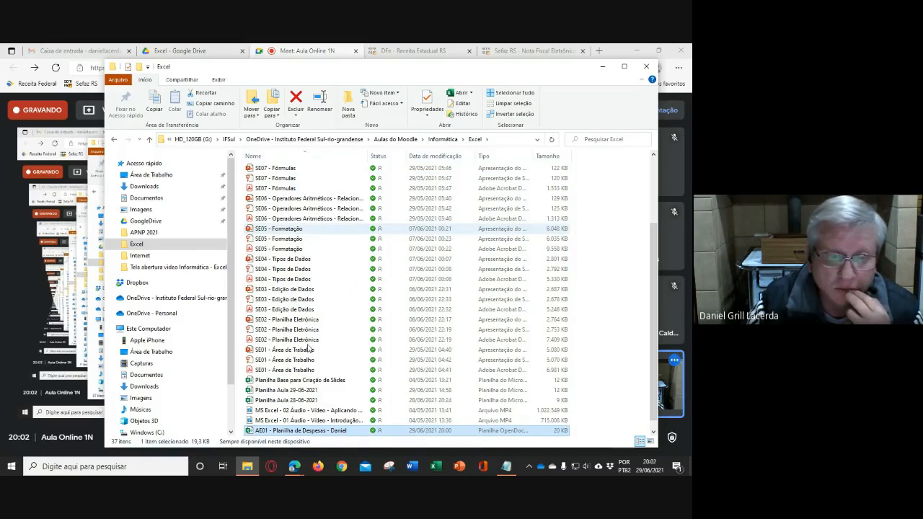
scroll(319, 331, "up", 3)
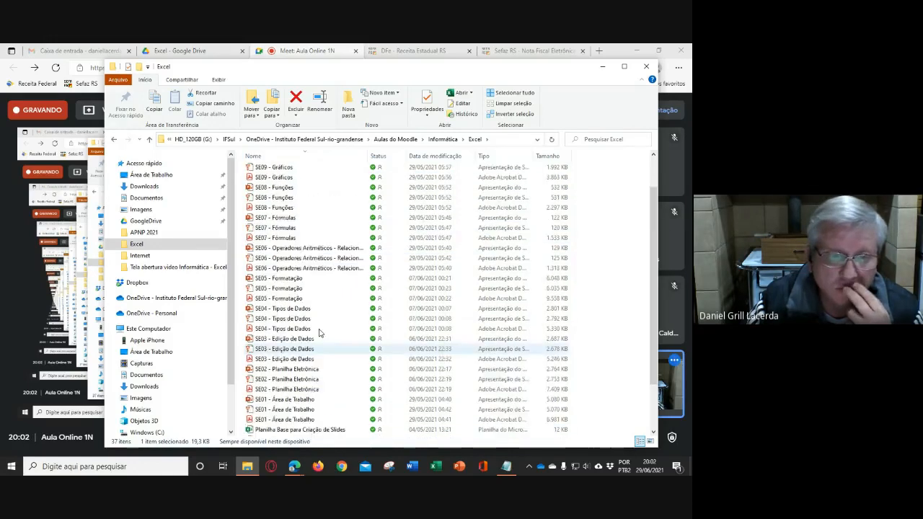
left_click(489, 157)
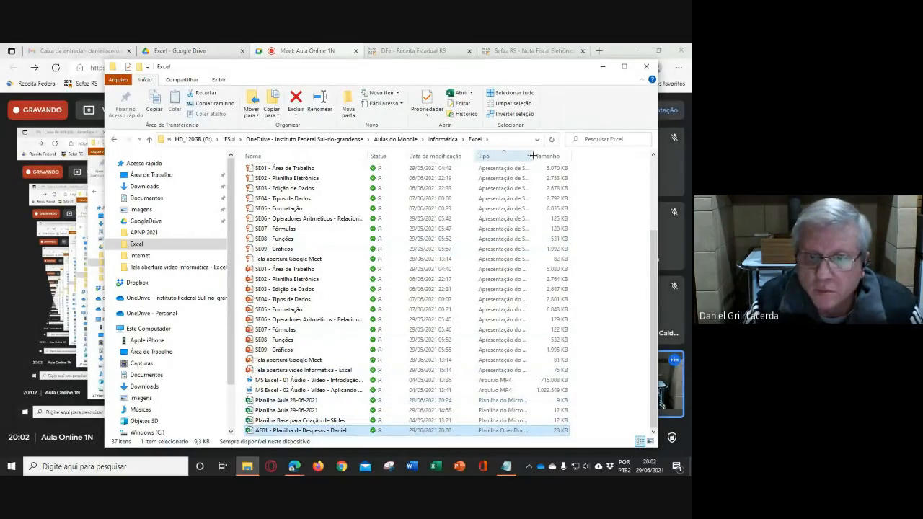
left_click_drag(534, 156, 582, 156)
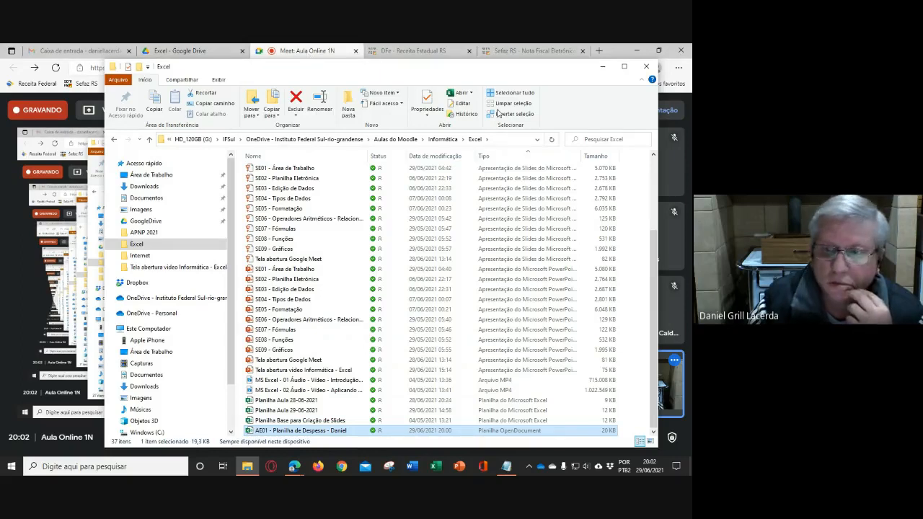
- Switch to the Google Meet call in Edge, dismiss the microphone error, and try to turn the microphone back on
left_click(690, 135)
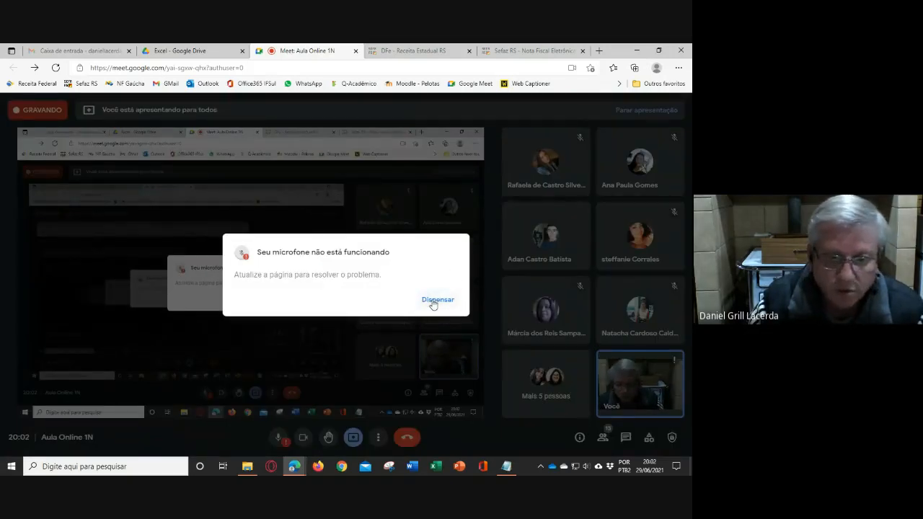
left_click(435, 300)
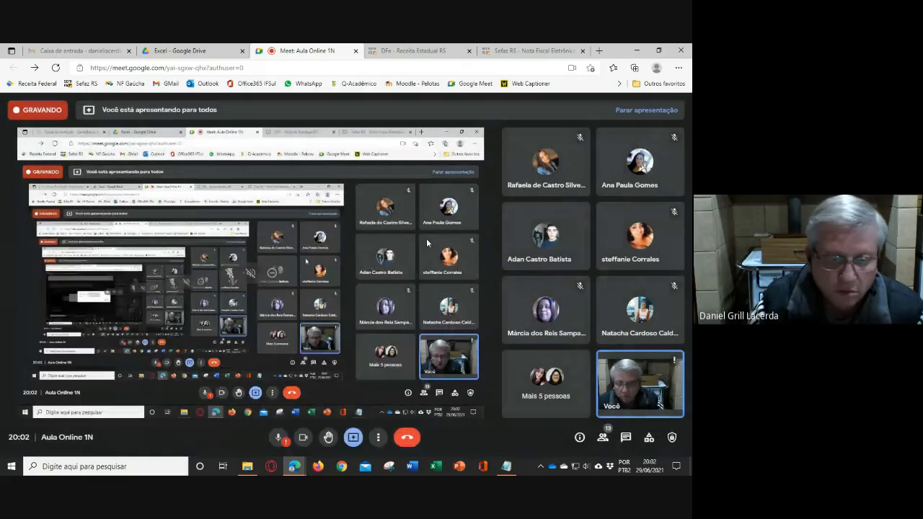
left_click(278, 441)
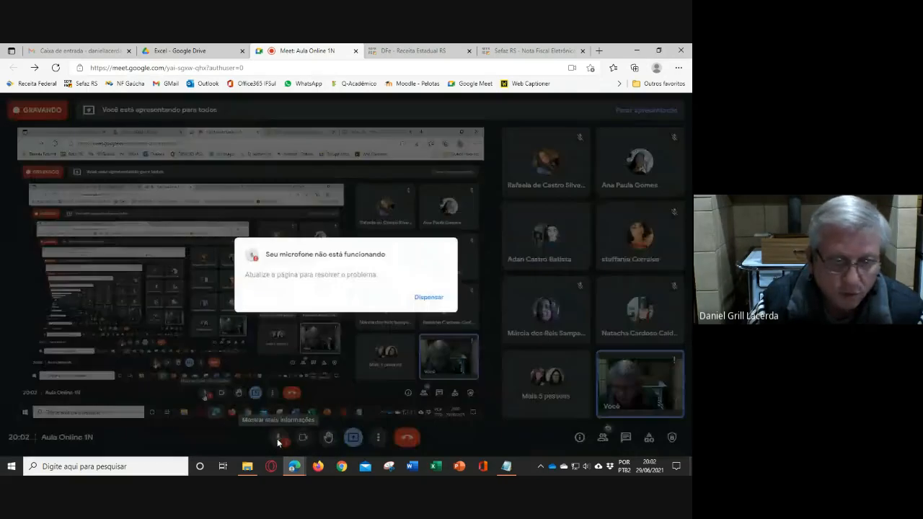
left_click(441, 302)
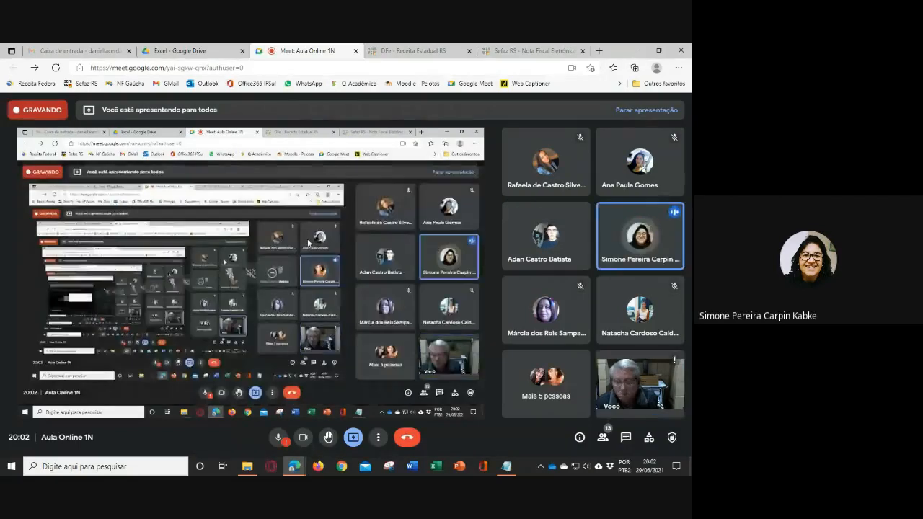
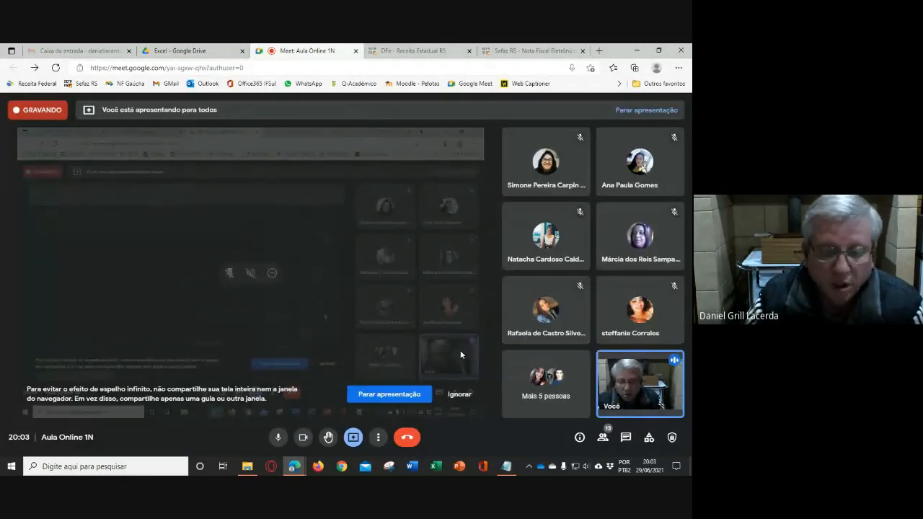
- Ignore the infinite-mirror warning in the Meet call and close the Sefaz RS and DFe browser pages
left_click(459, 394)
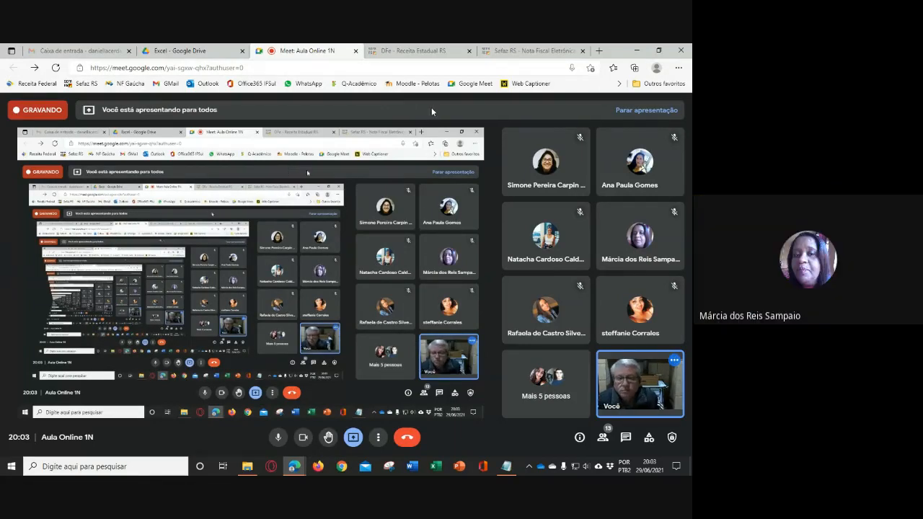
left_click(583, 51)
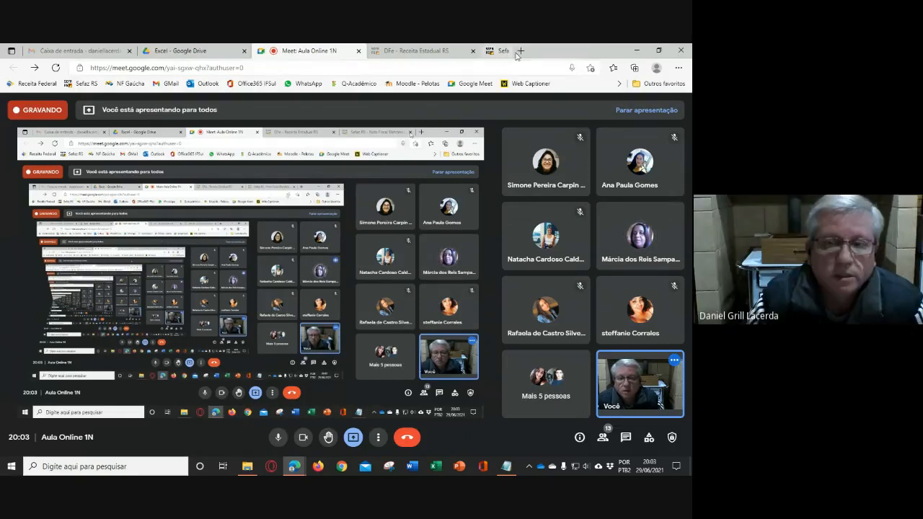
left_click(474, 52)
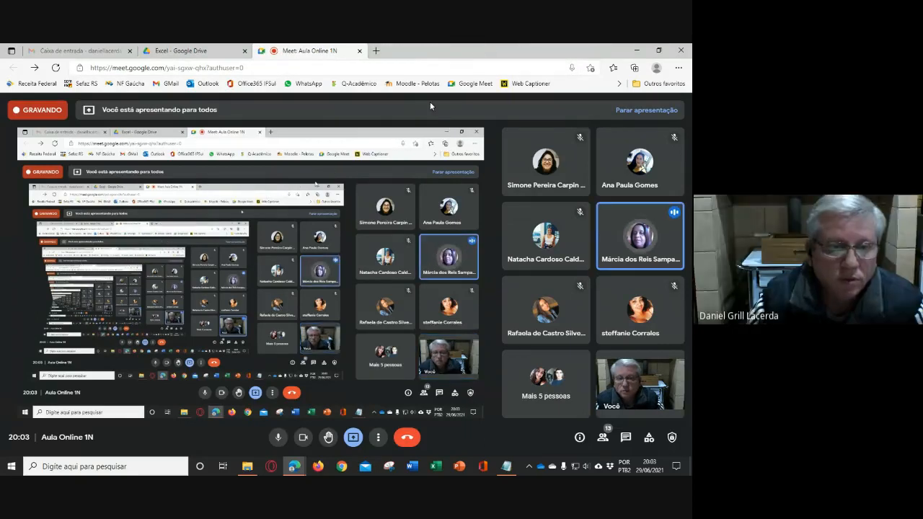
- Switch to the Excel folder in Google Drive and open the AE01 expense spreadsheet
left_click(77, 50)
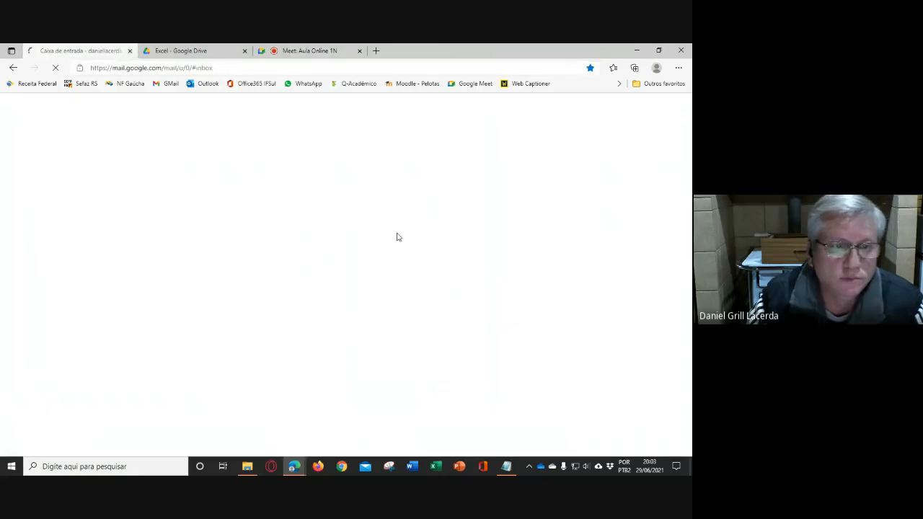
left_click(193, 52)
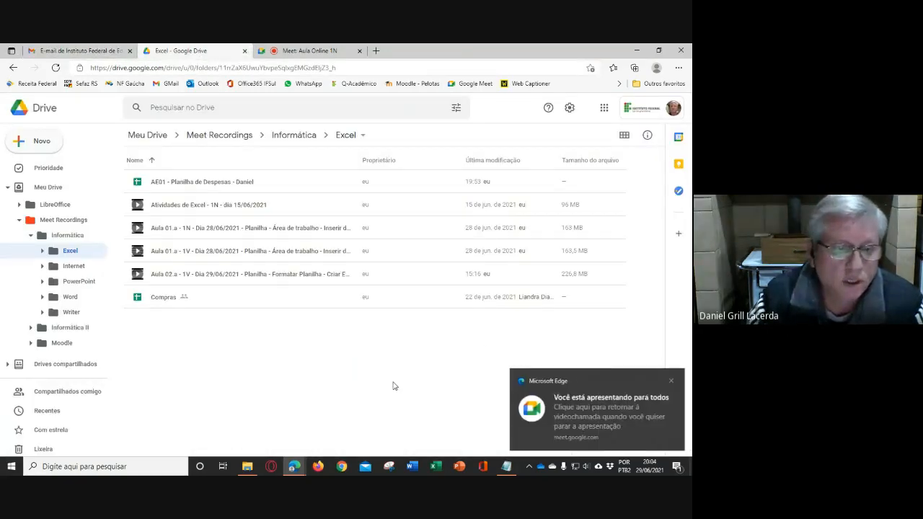
left_click(226, 183)
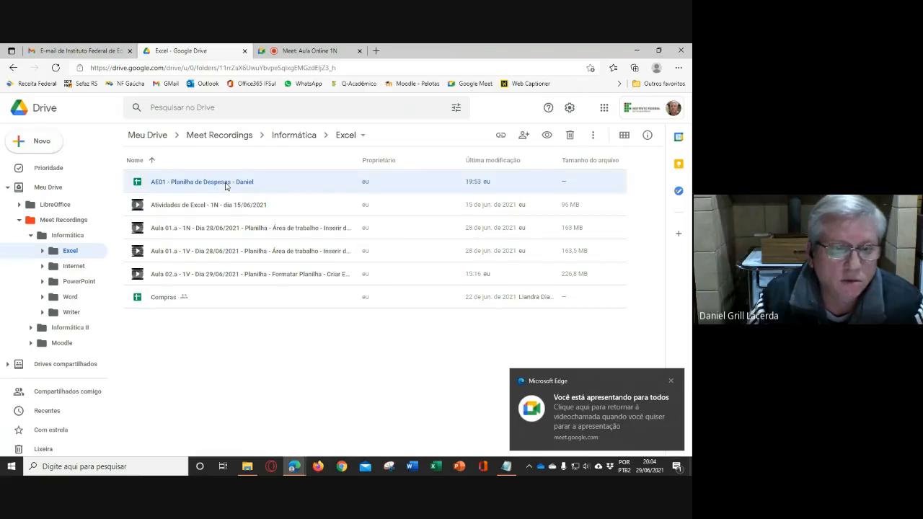
double_click(225, 183)
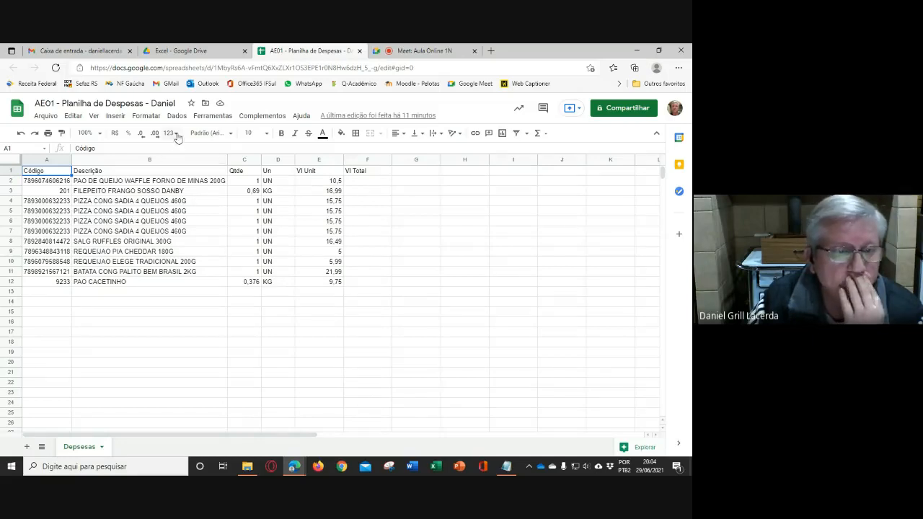
left_click(143, 118)
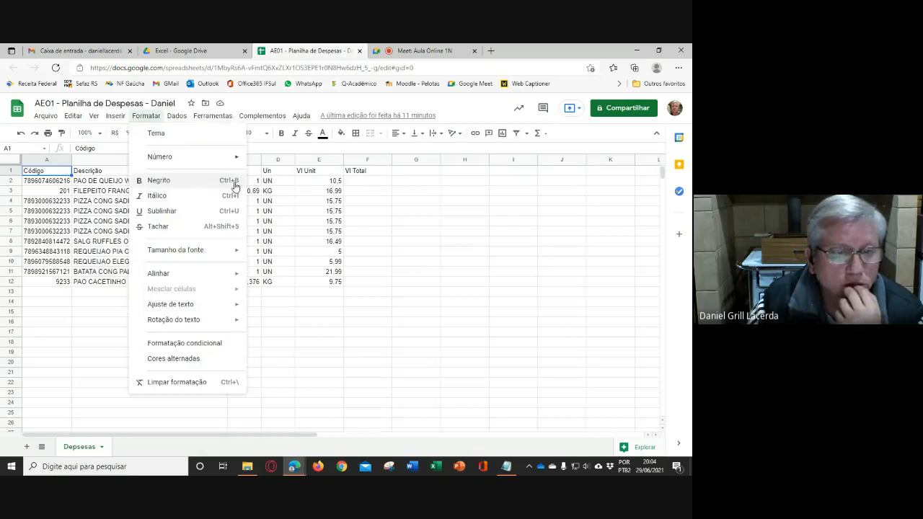
left_click(414, 232)
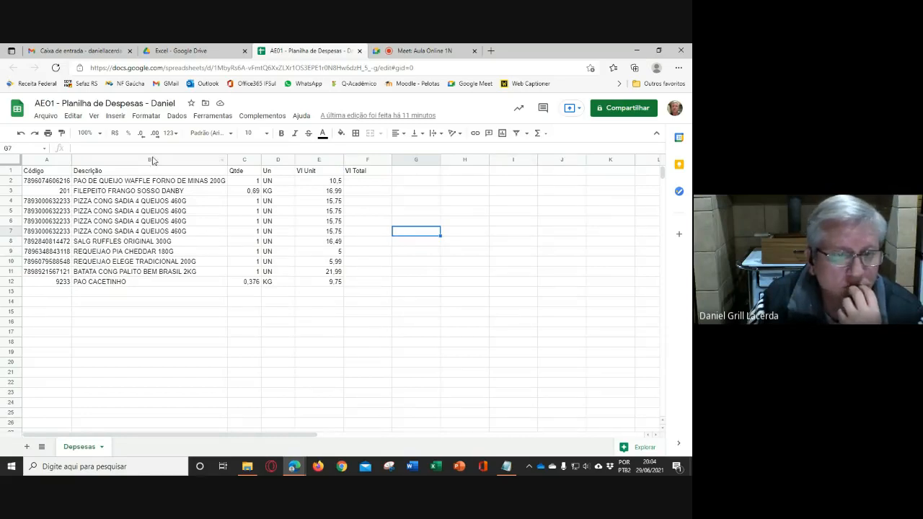
left_click(217, 117)
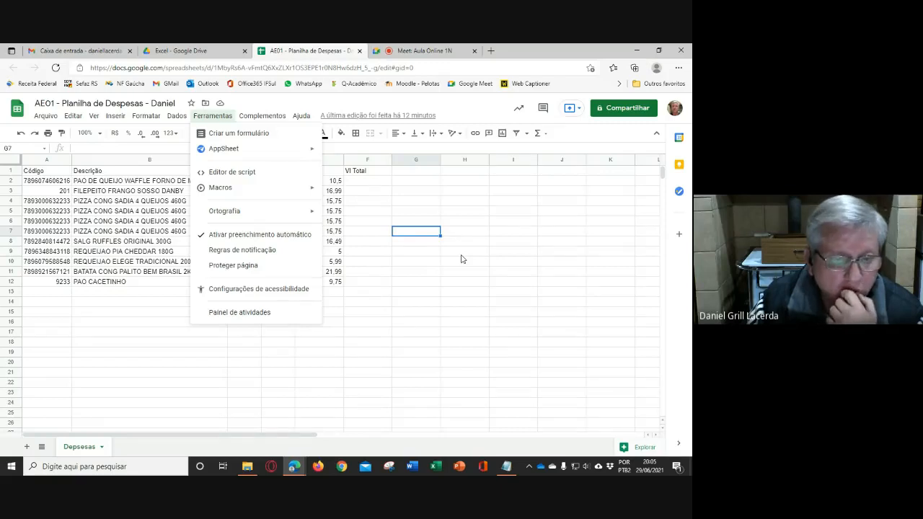
left_click(462, 258)
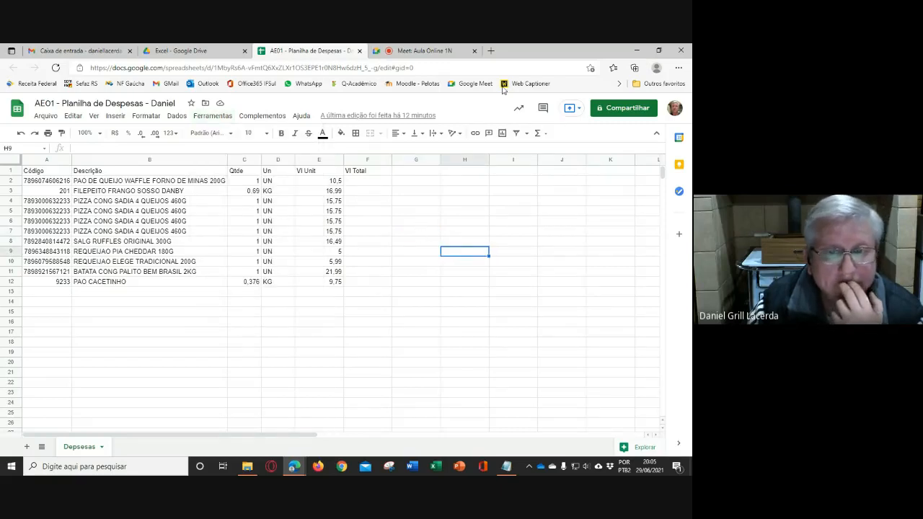
- Reach Excel Online through Outlook in a new browser page, open the recent Pasta de trabalho workbook, and view its cell styles
left_click(490, 51)
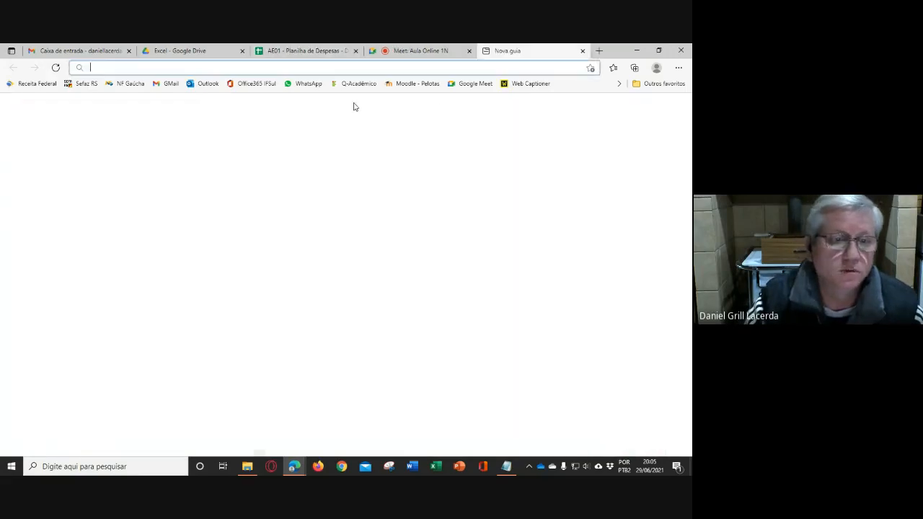
left_click(204, 83)
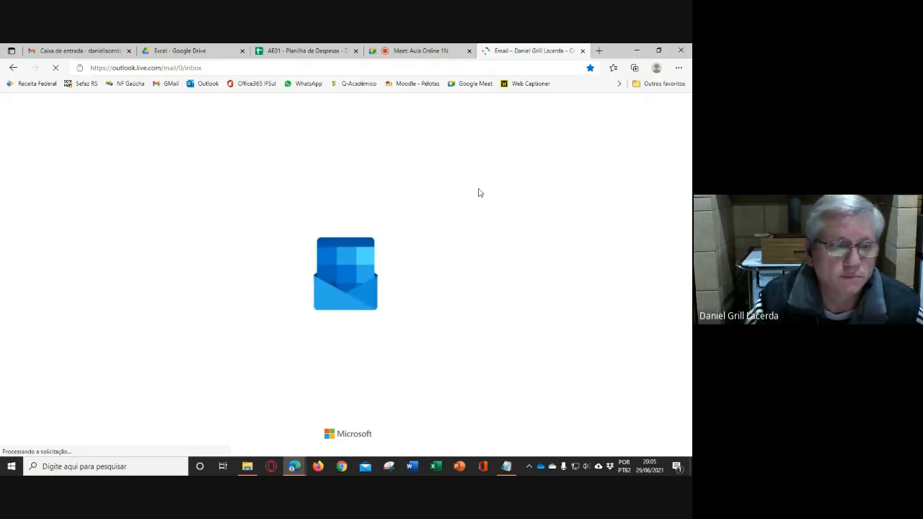
left_click(11, 267)
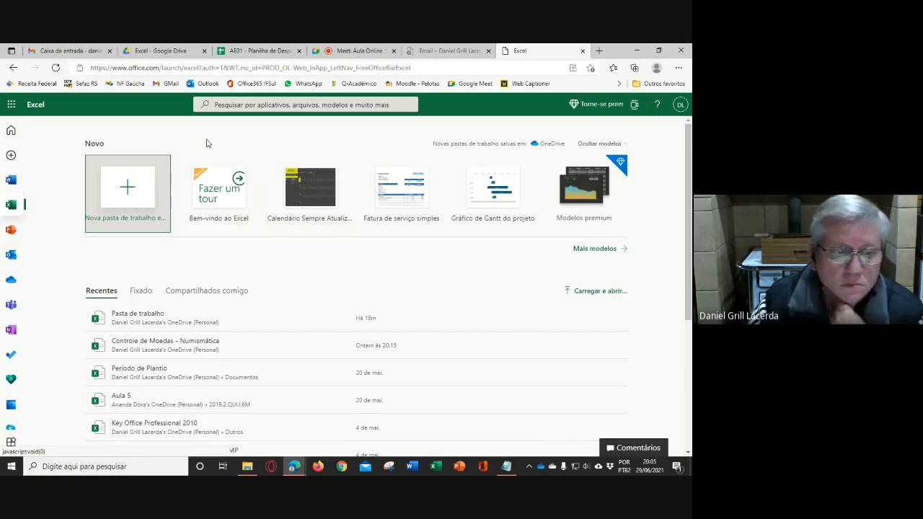
left_click(144, 322)
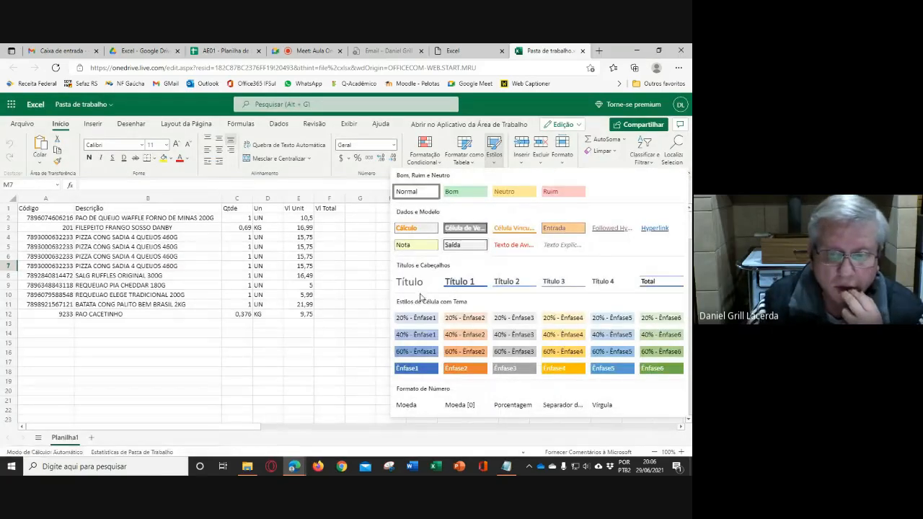
left_click(345, 325)
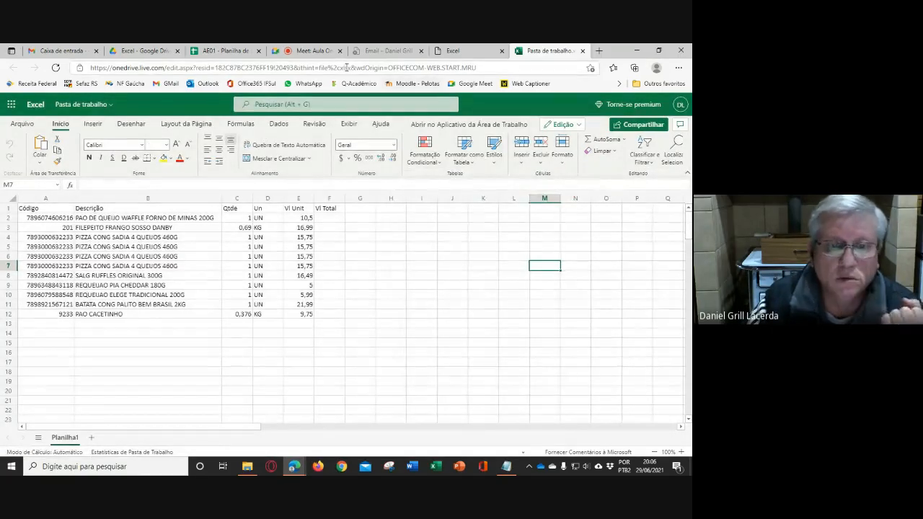
- Close the Excel start page and the Outlook mail page, leaving the Pasta de trabalho workbook open
left_click(496, 53)
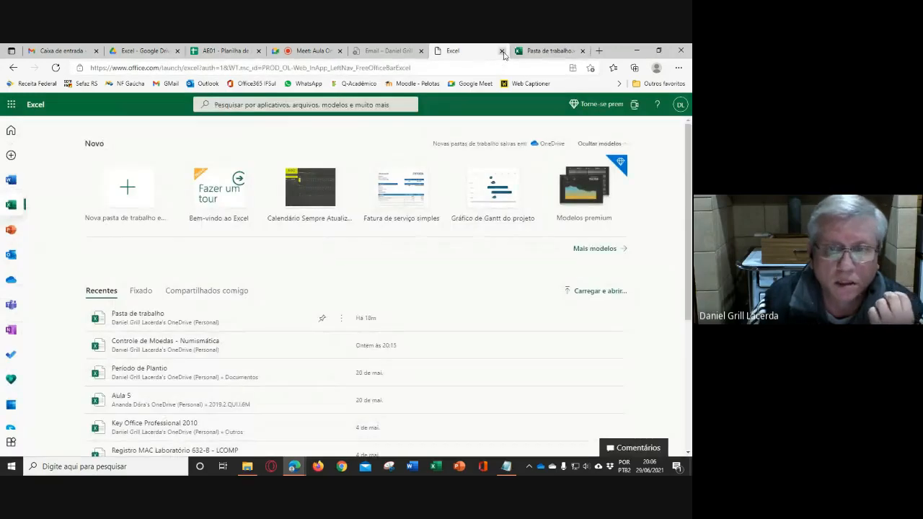
left_click(501, 52)
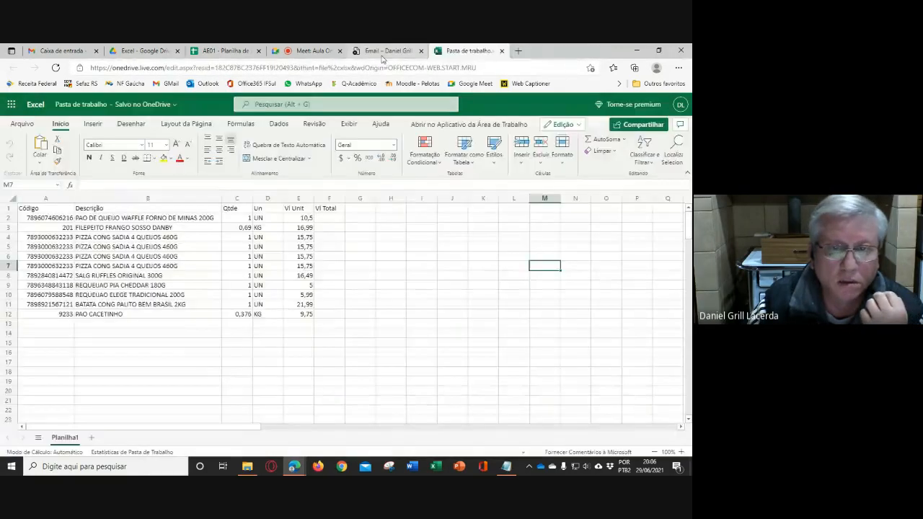
left_click(385, 52)
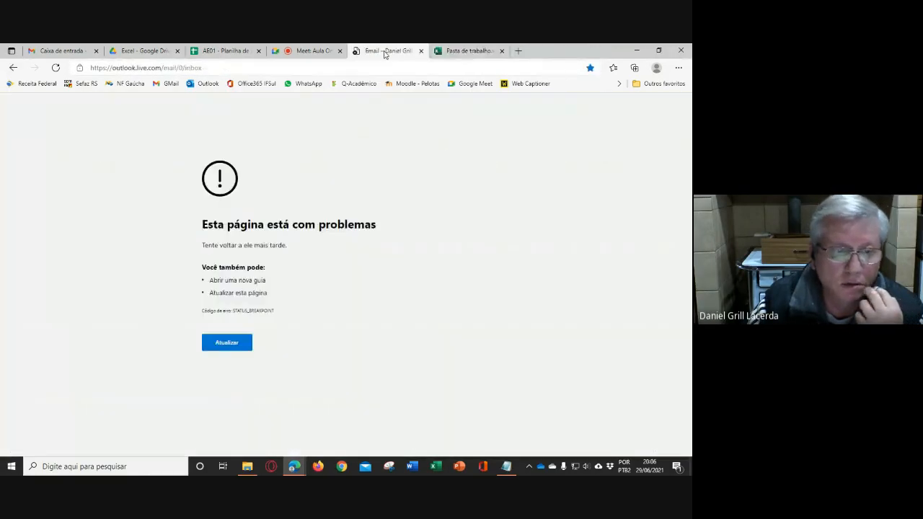
left_click(420, 51)
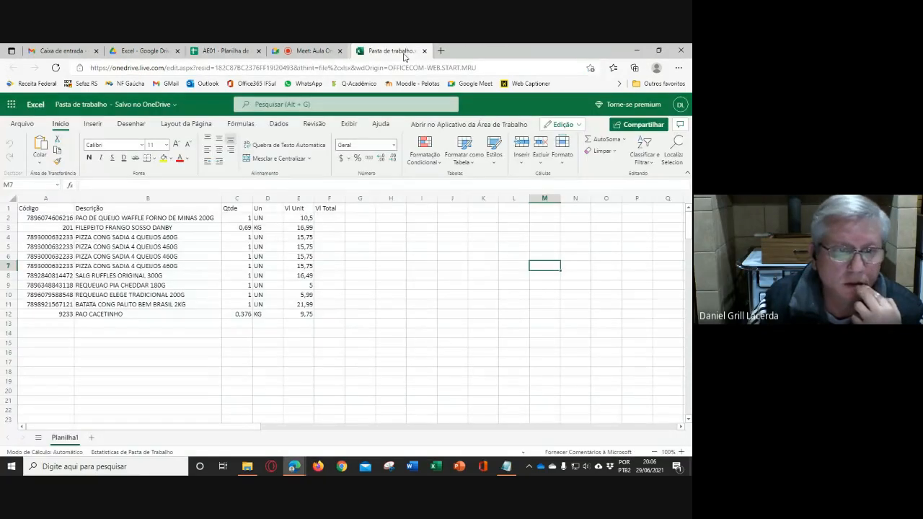
- Return to the AE01 expense spreadsheet in Google Sheets and examine its fonts, themes, and editing, formatting, data, tools, add-on and help options
left_click(226, 51)
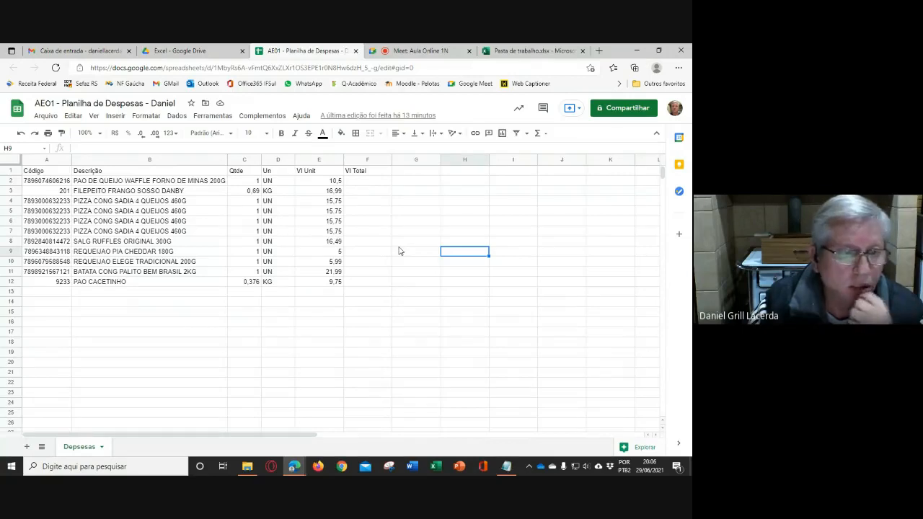
left_click(232, 135)
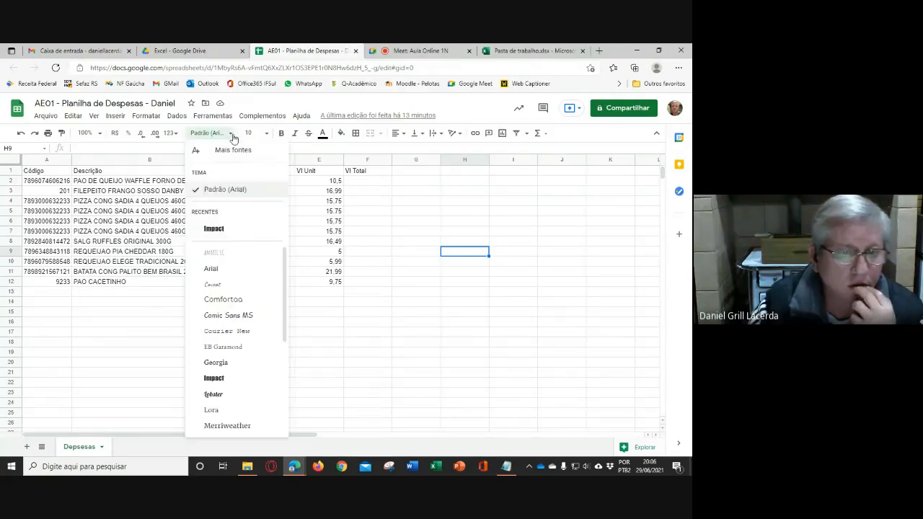
left_click(388, 241)
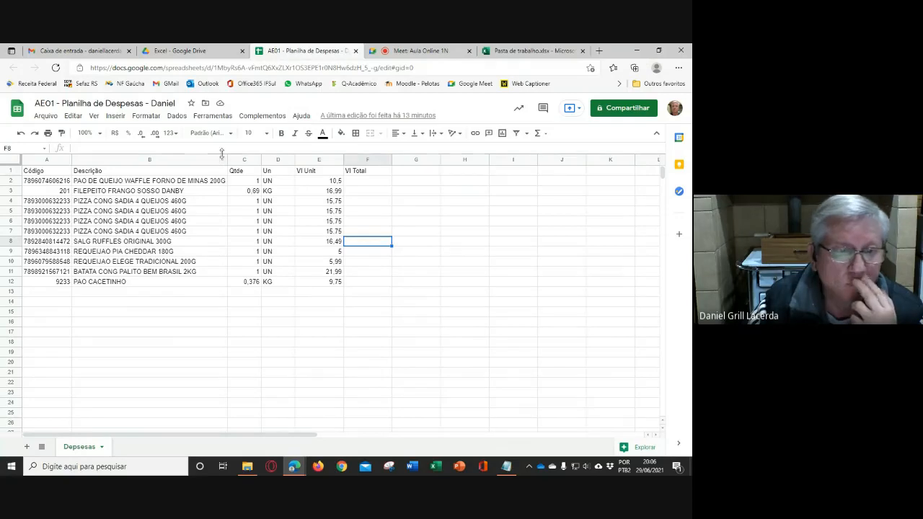
left_click(72, 116)
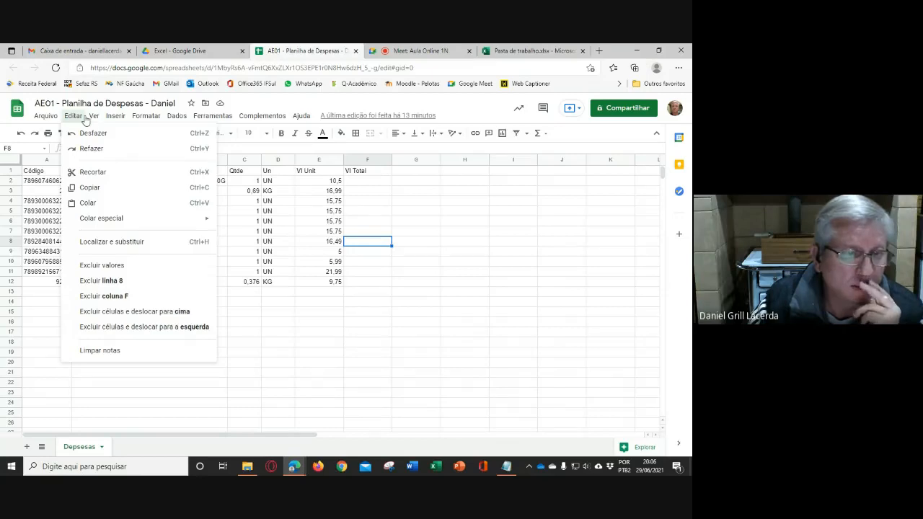
mouse_move(95, 118)
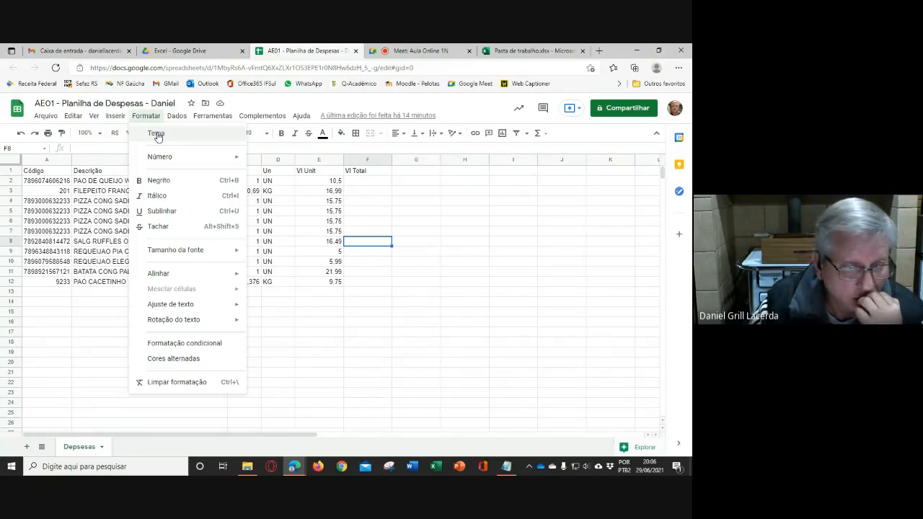
left_click(157, 136)
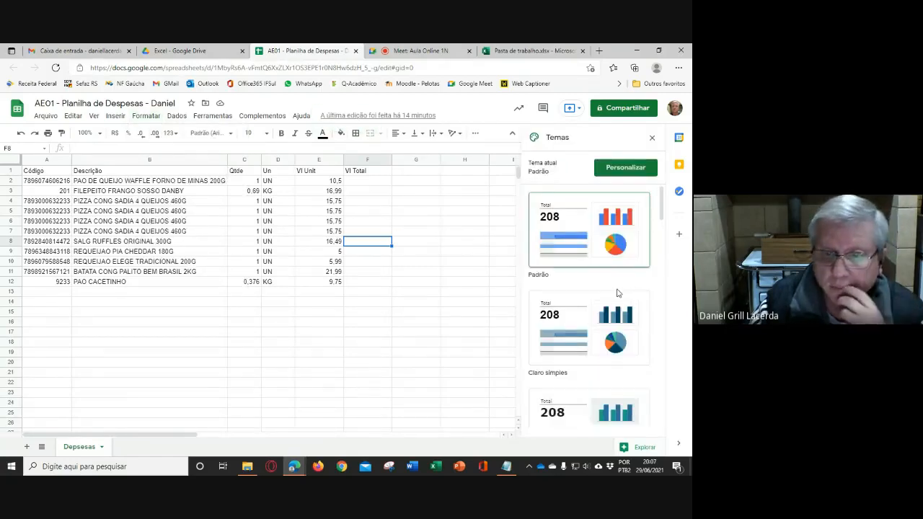
scroll(616, 292, "down", 5)
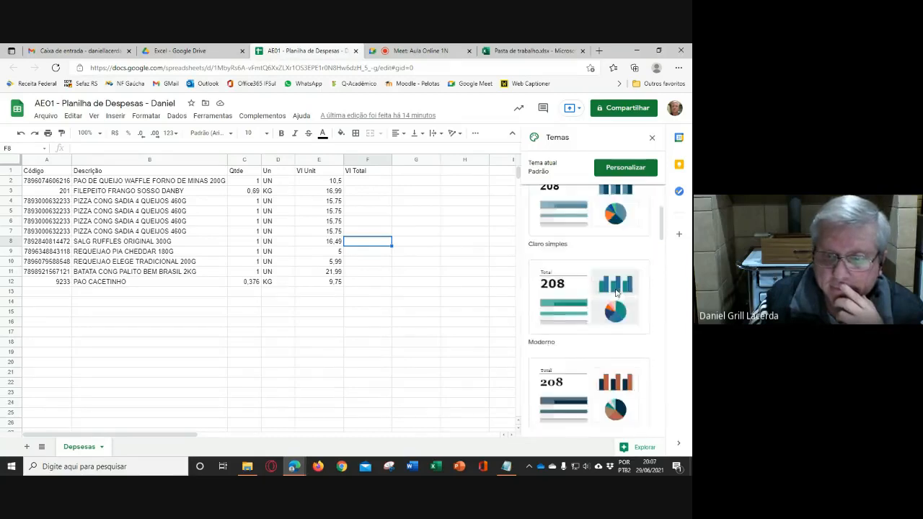
left_click(651, 138)
left_click(176, 116)
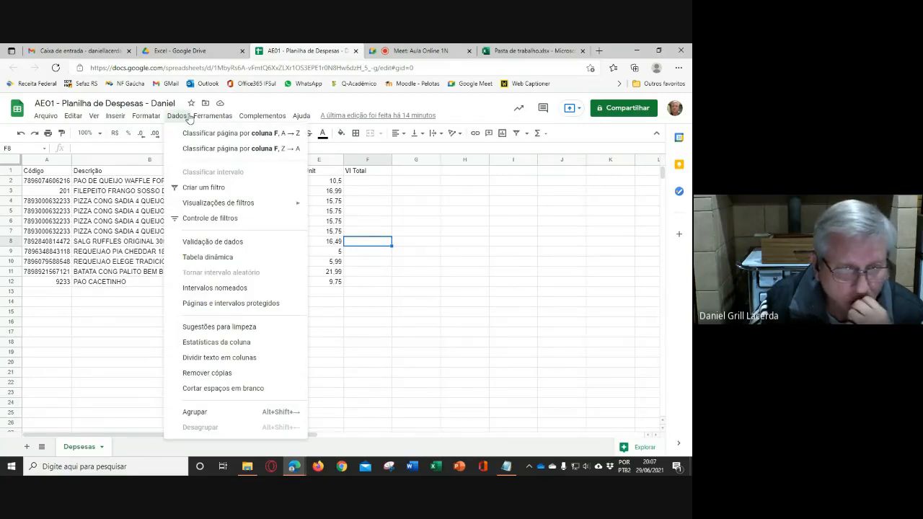
mouse_move(213, 118)
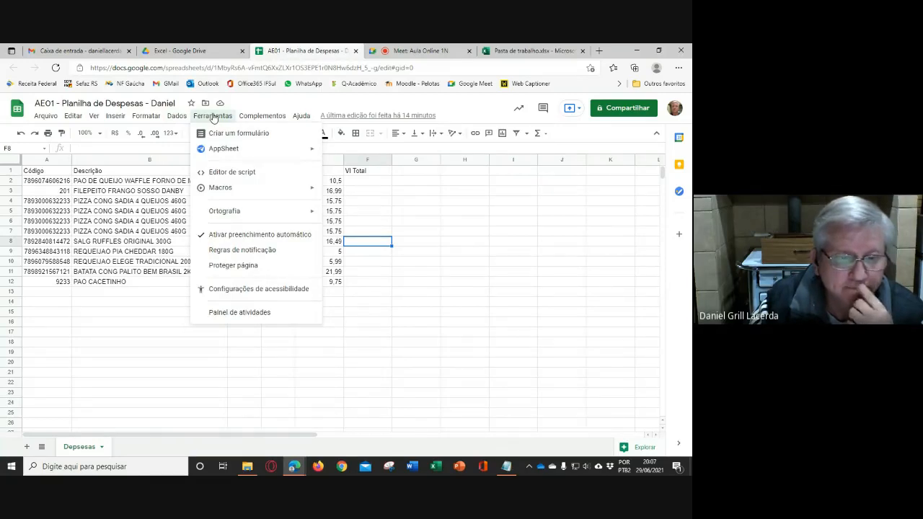
mouse_move(257, 119)
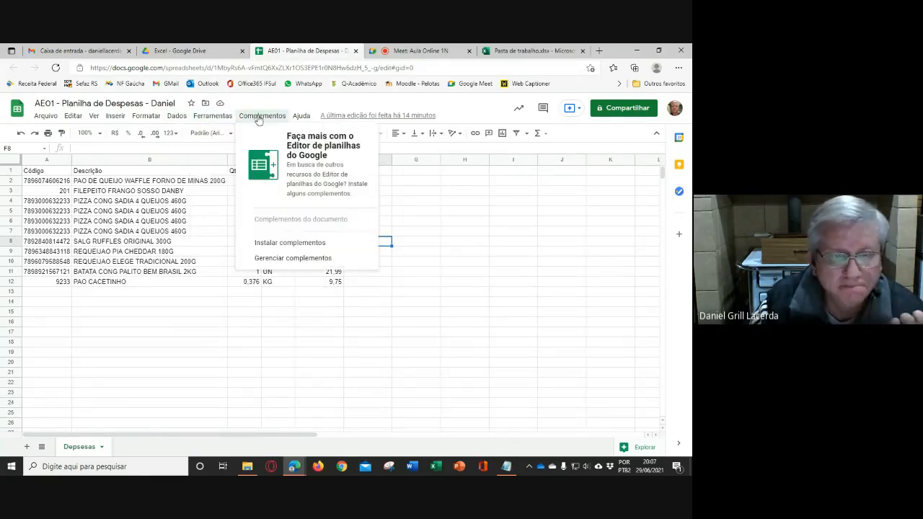
mouse_move(303, 121)
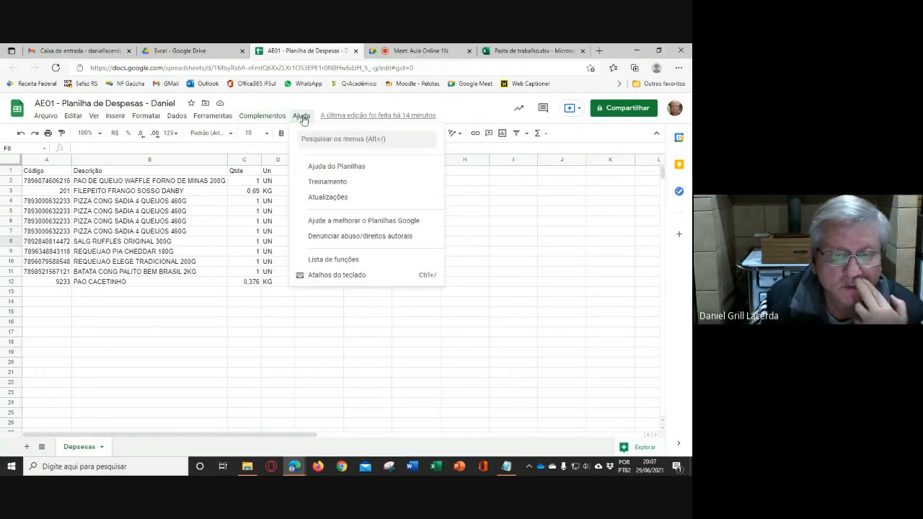
left_click(521, 243)
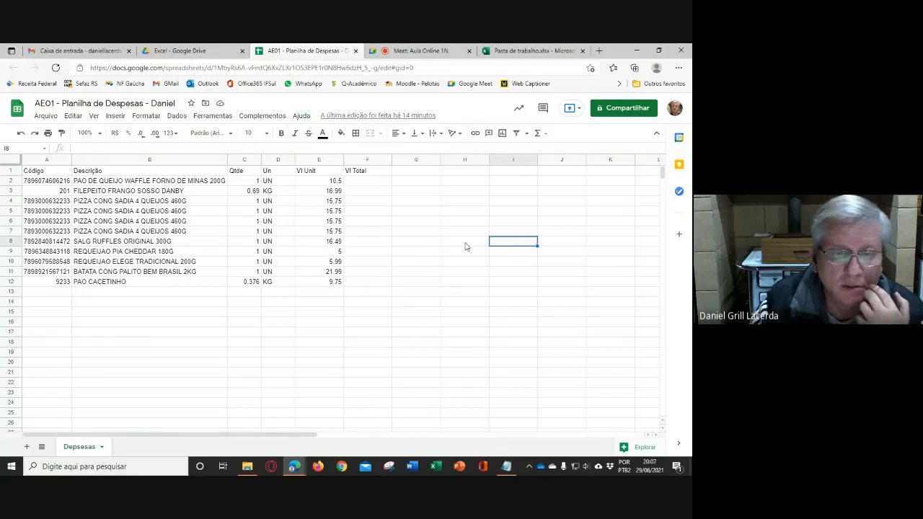
- Switch to the Pasta de trabalho workbook in Excel Online and review the available cell styles
left_click(510, 51)
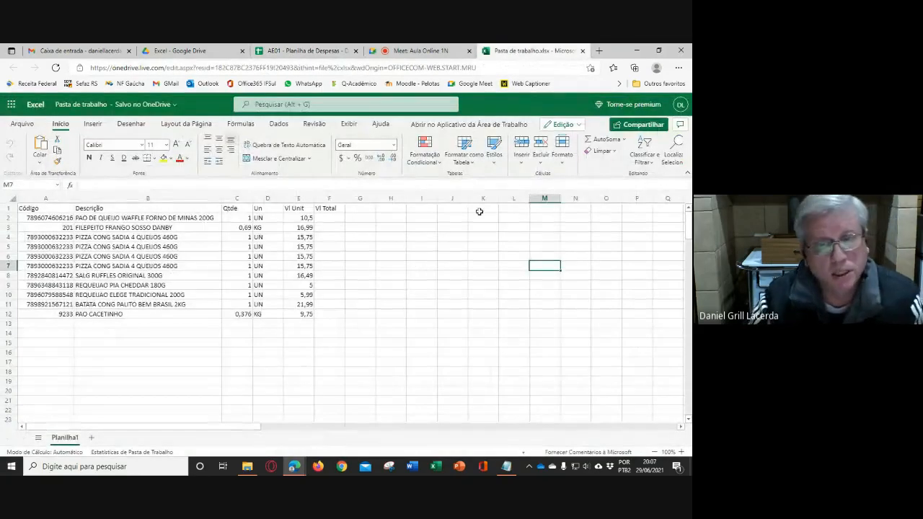
left_click(495, 165)
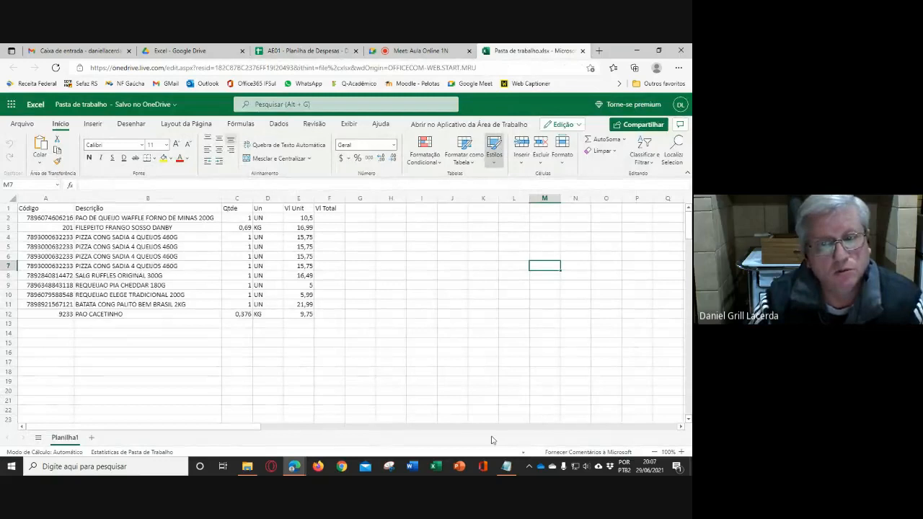
left_click(354, 323)
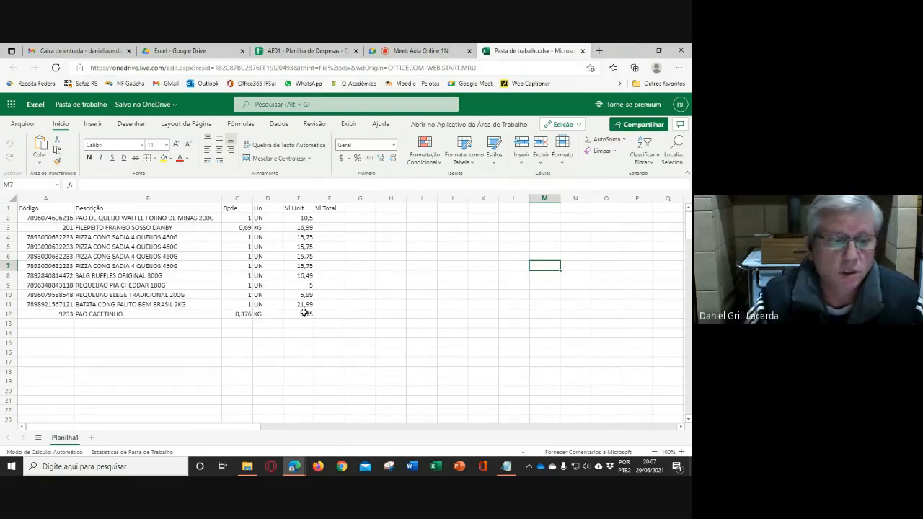
- Zoom the worksheet to 130% and examine the extent of the item table in A1:F12
scroll(121, 255, "up", 3)
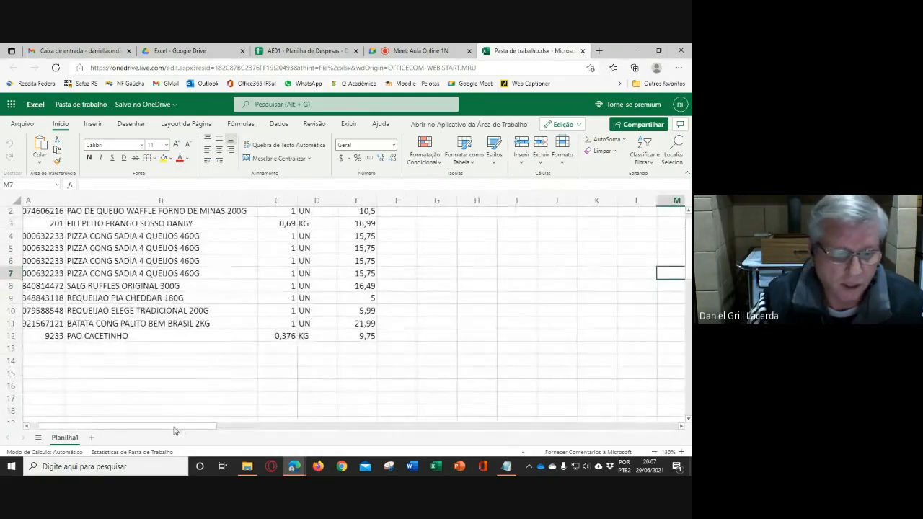
left_click_drag(175, 428, 111, 433)
scroll(215, 340, "up", 1)
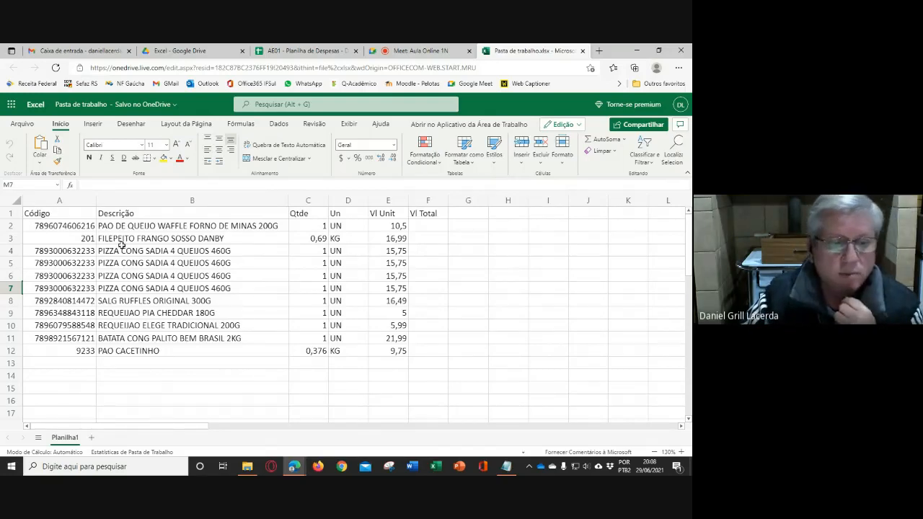
left_click_drag(86, 238, 442, 303)
left_click(439, 348)
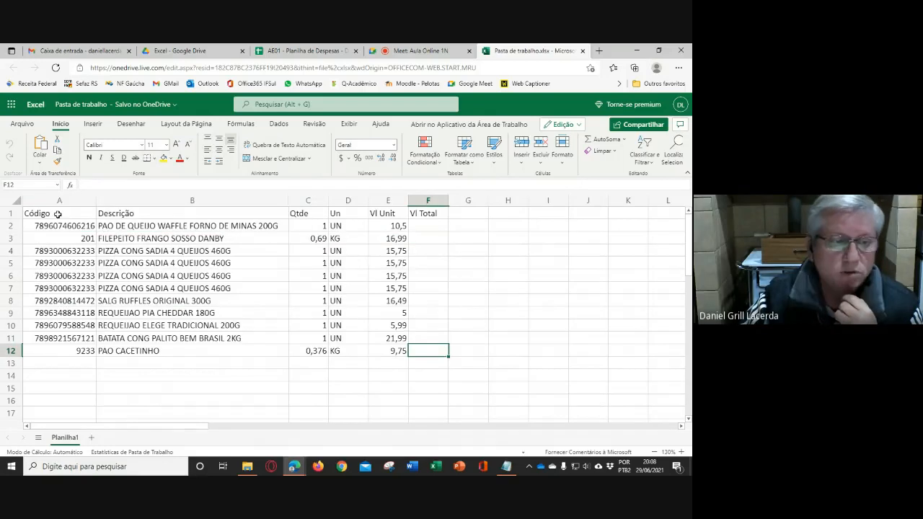
left_click(58, 213)
left_click(421, 350, "shift")
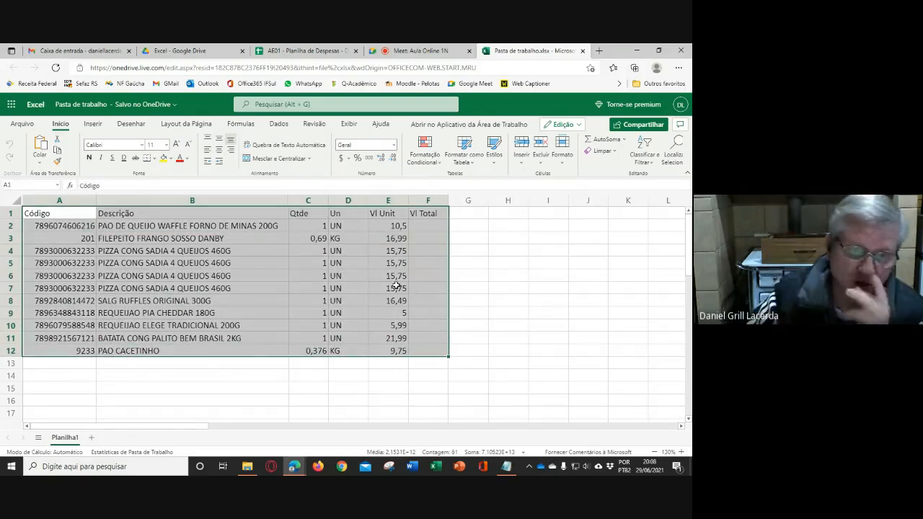
left_click(394, 286)
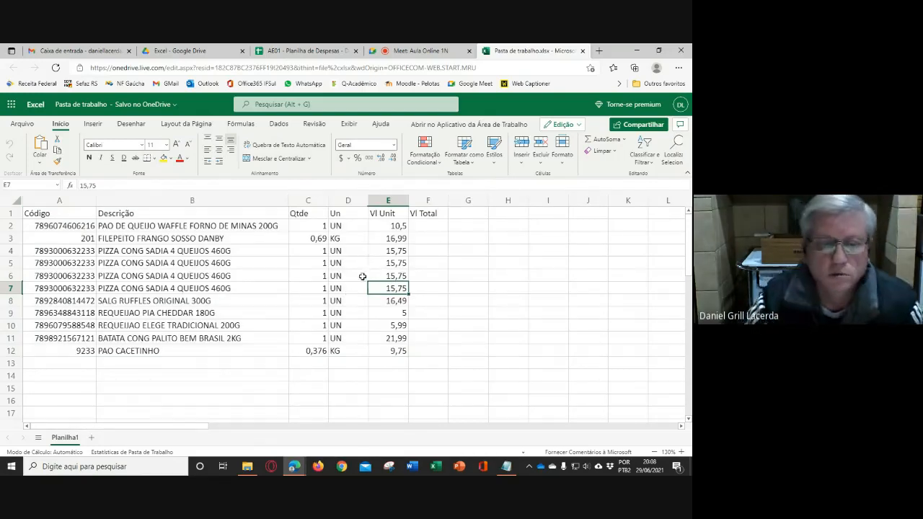
left_click(277, 290)
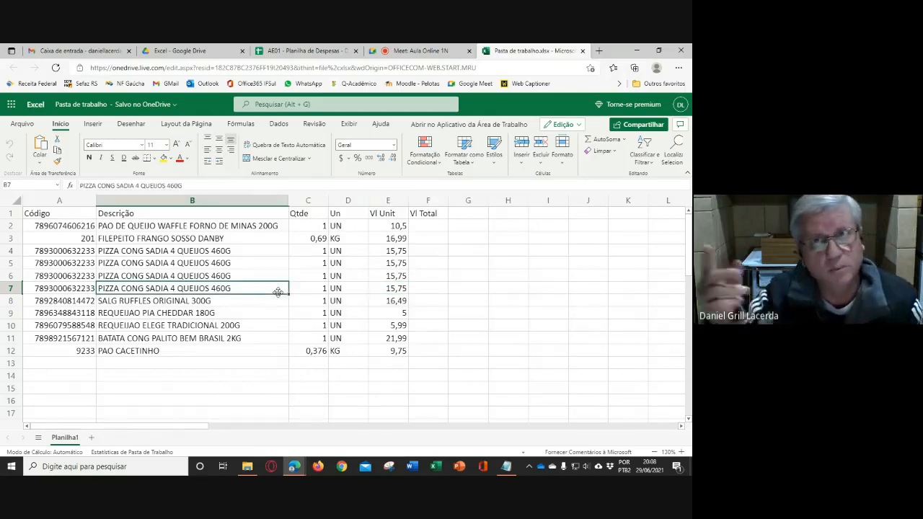
- Examine the data cells beneath each heading of the item table, from Código through Vl Total
left_click(72, 213)
left_click_drag(74, 225, 78, 338)
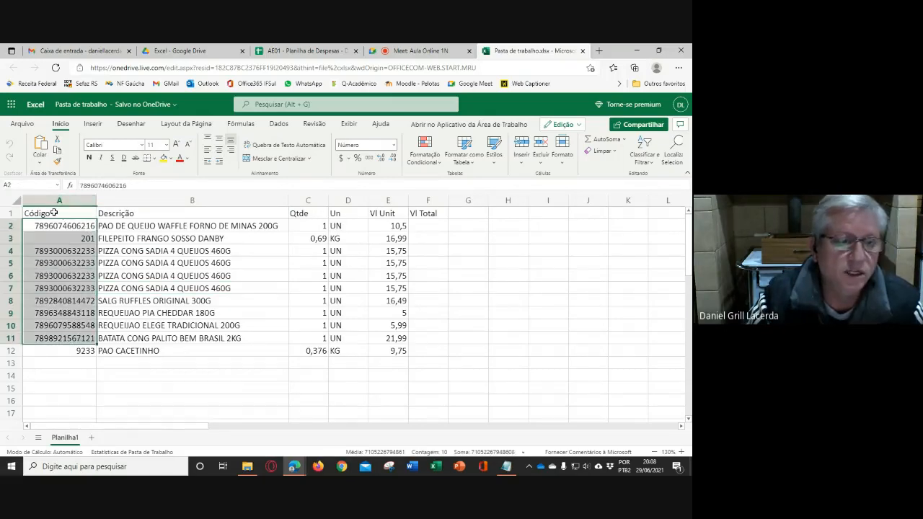
left_click(54, 213)
left_click_drag(82, 229, 82, 350)
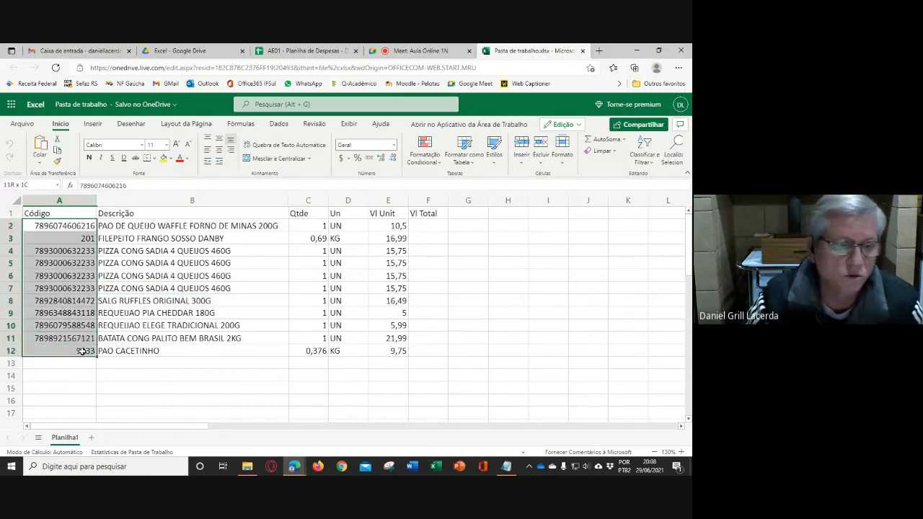
left_click(71, 214)
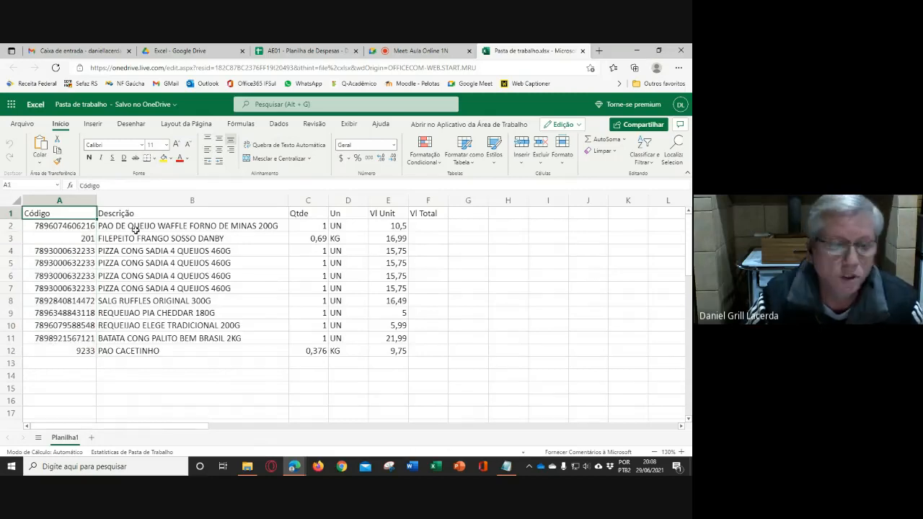
left_click_drag(135, 227, 144, 350)
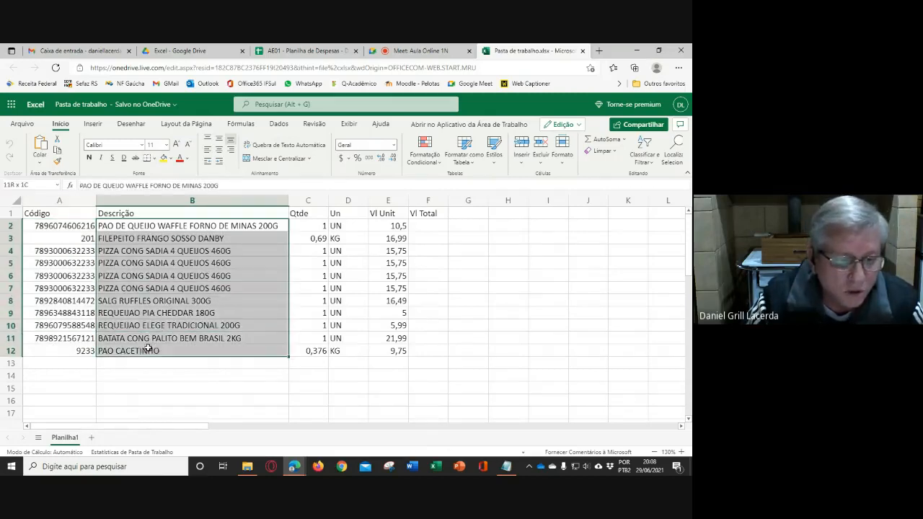
left_click(151, 215)
left_click_drag(322, 228, 306, 354)
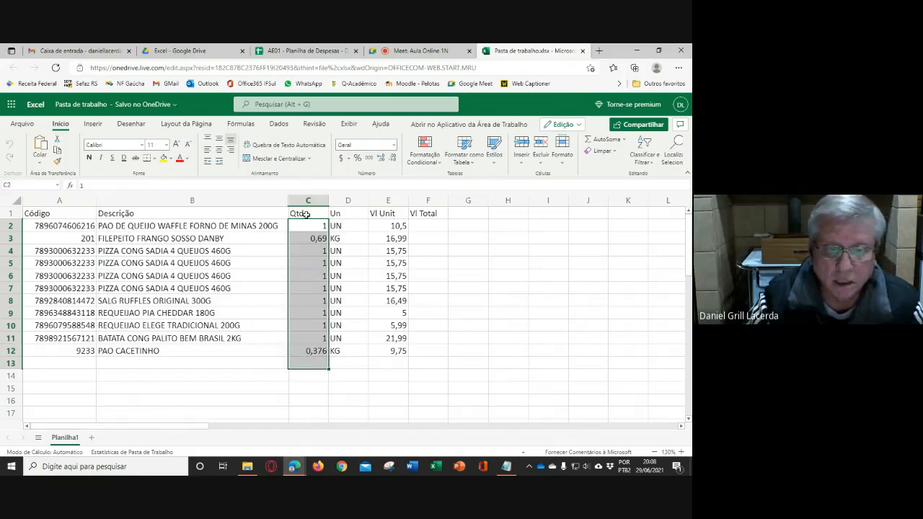
left_click_drag(347, 225, 337, 325)
left_click_drag(385, 225, 393, 288)
left_click_drag(428, 227, 432, 274)
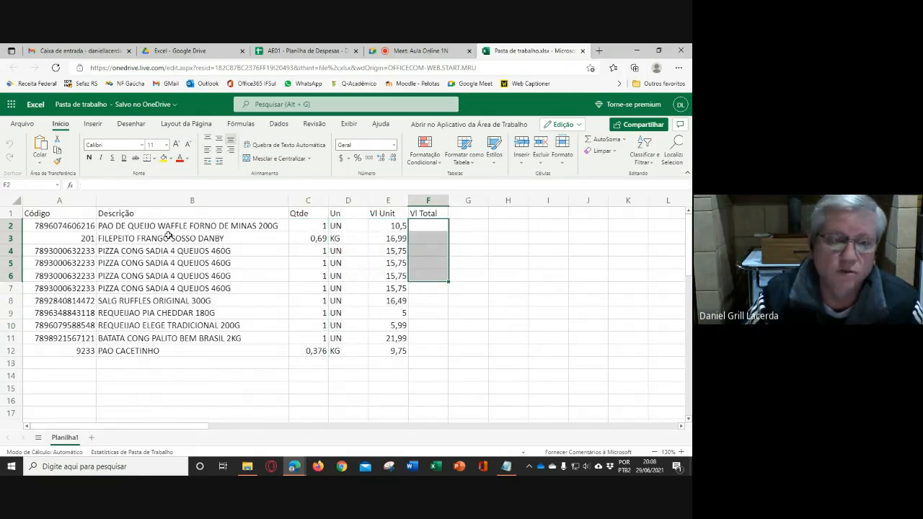
- Examine the table's structure by highlighting header cells A1:F1 and each full column from heading to row 12
left_click_drag(65, 215, 429, 213)
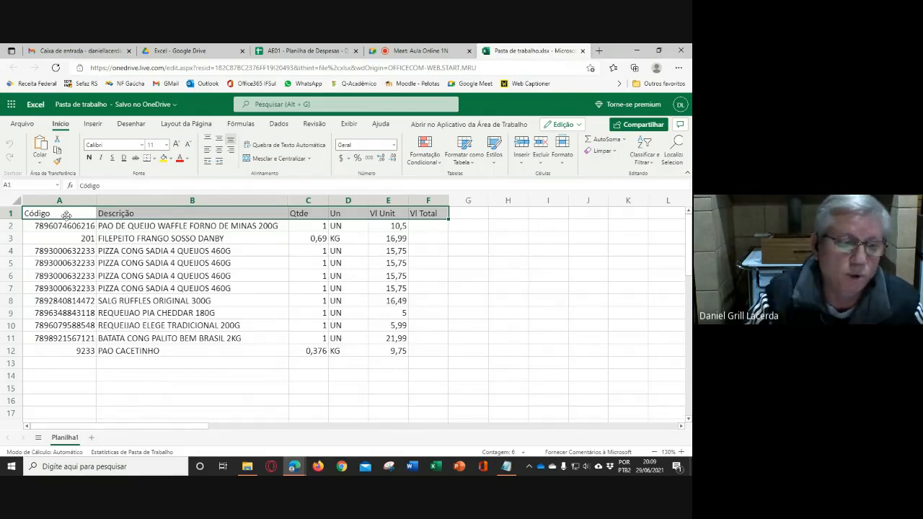
left_click_drag(67, 214, 79, 351)
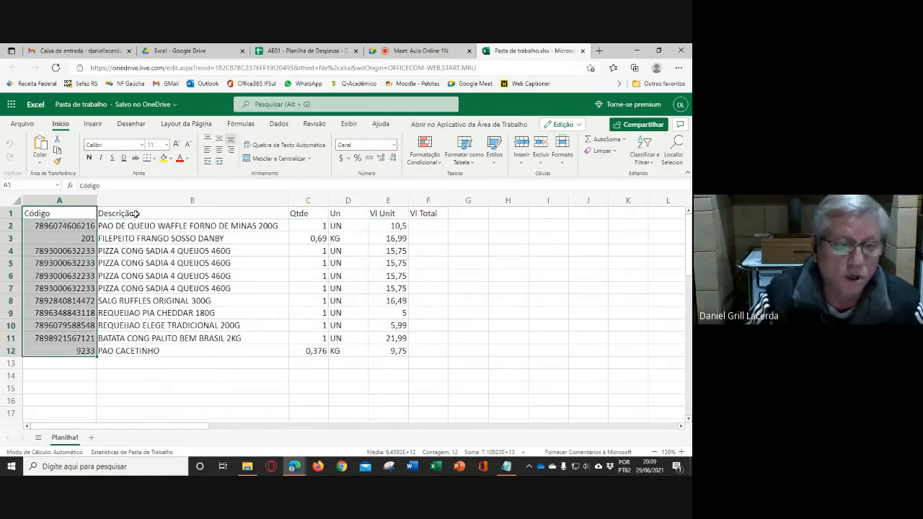
left_click_drag(135, 214, 143, 339)
left_click_drag(301, 214, 311, 350)
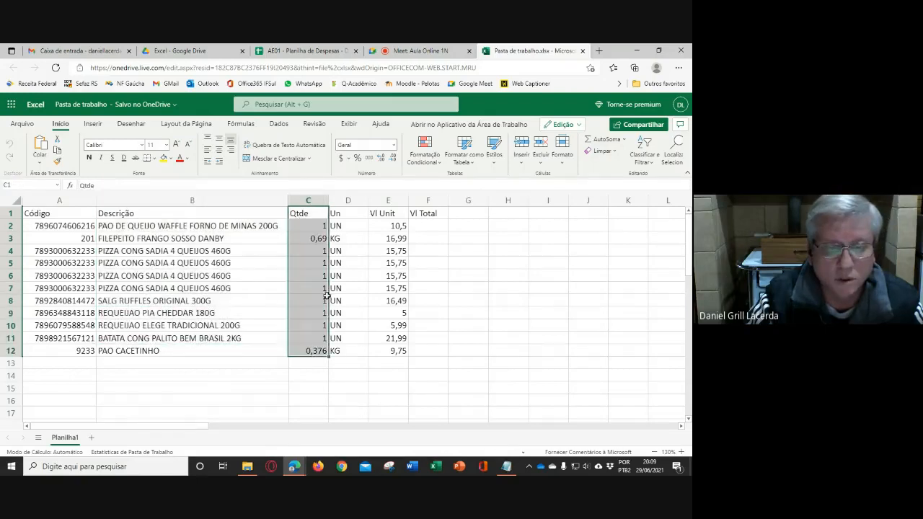
left_click_drag(340, 214, 345, 351)
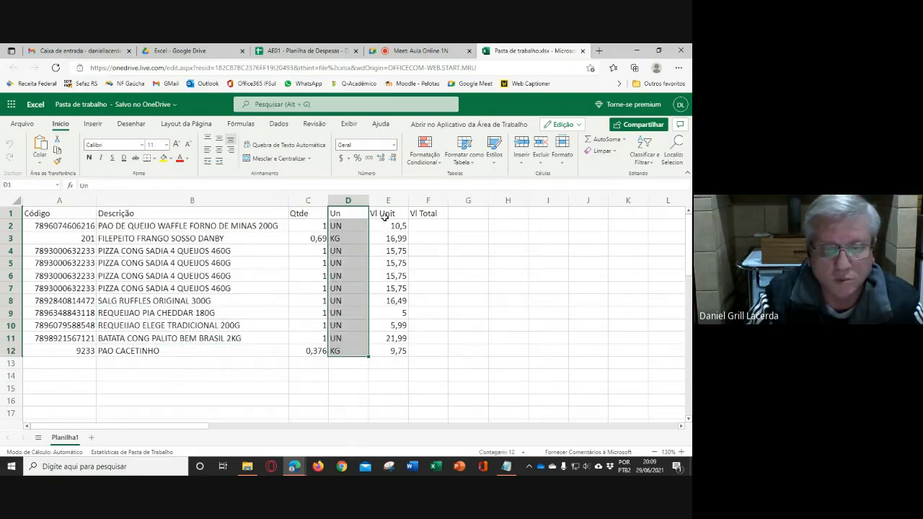
left_click_drag(384, 216, 389, 352)
left_click_drag(418, 214, 423, 353)
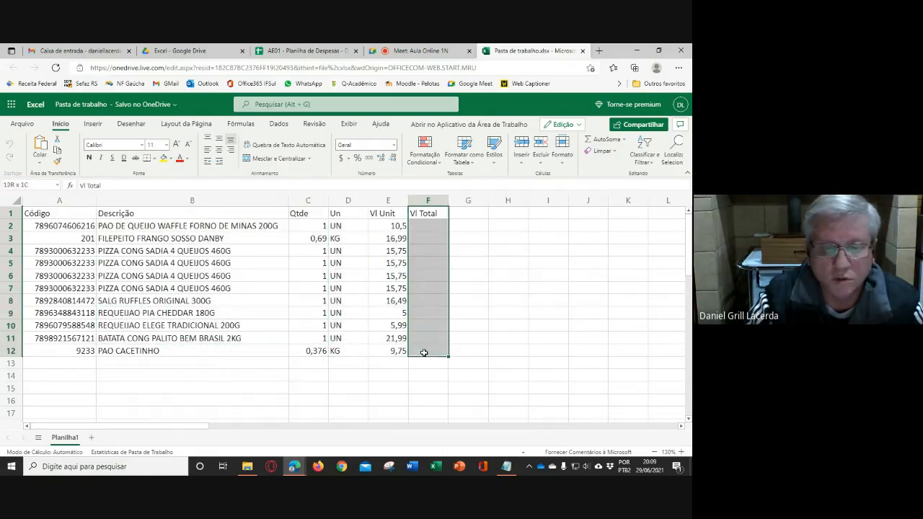
left_click(498, 273)
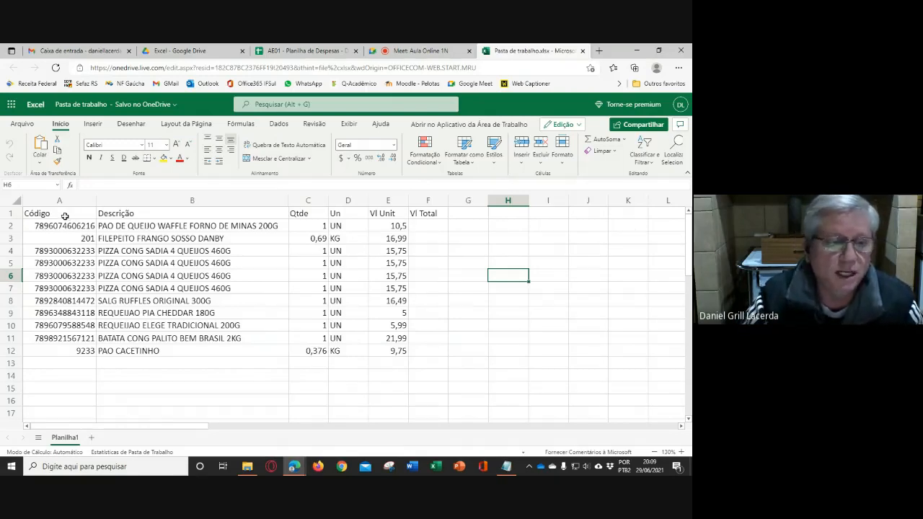
- Apply the Ênfase1 themed cell style to header cells A1:F1
left_click_drag(65, 216, 422, 211)
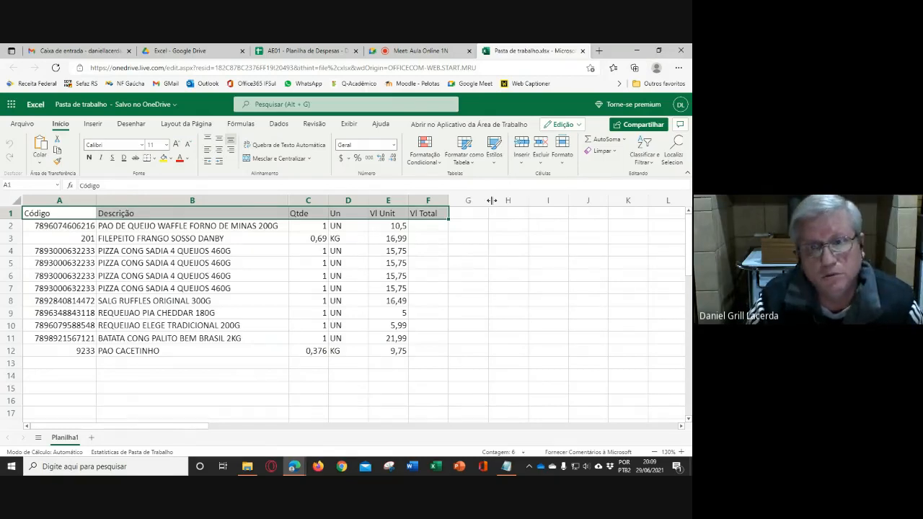
left_click(495, 160)
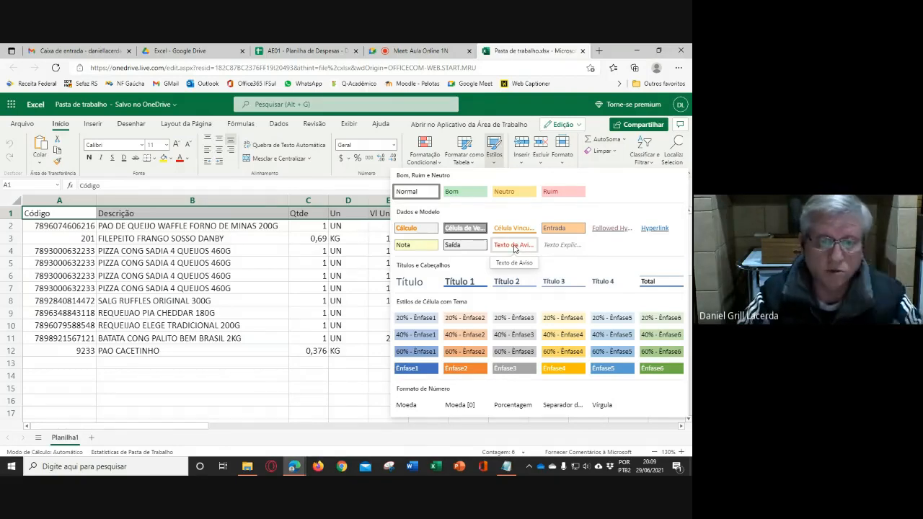
left_click(421, 373)
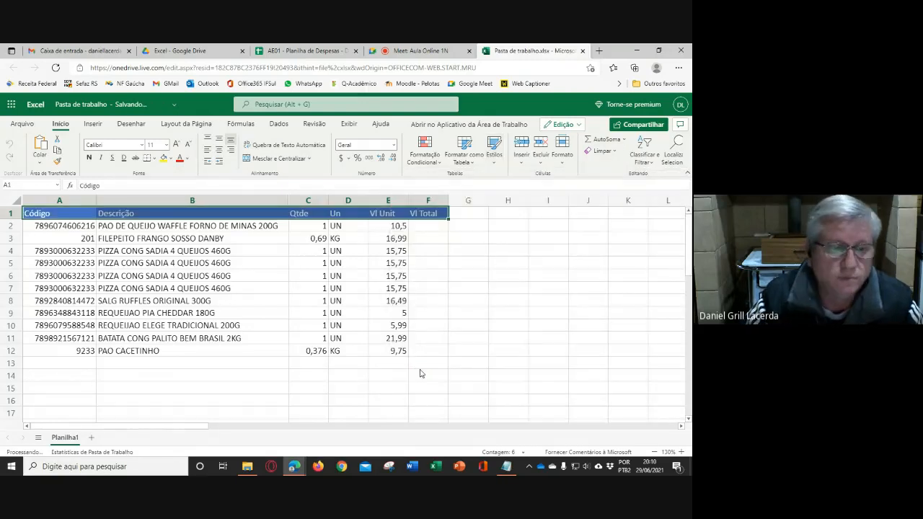
left_click(508, 279)
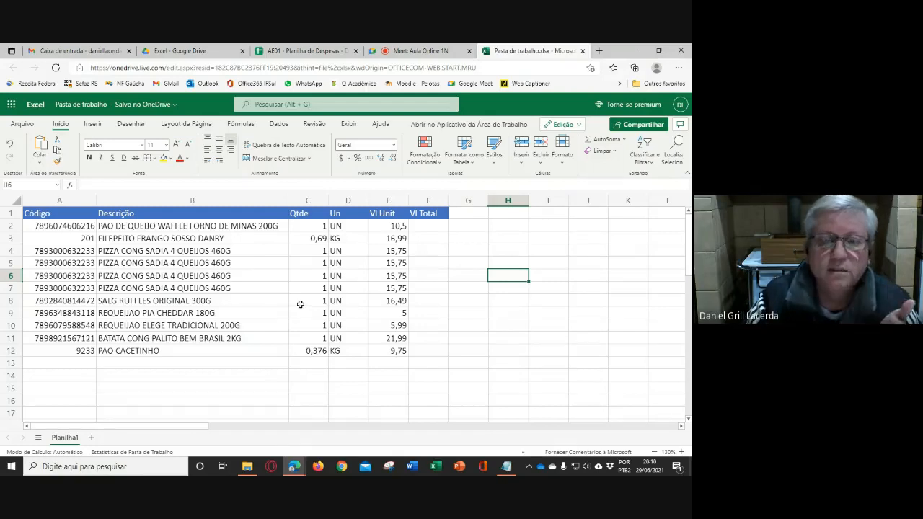
- Check the styled header row and look through the available cell styles again without applying one
left_click_drag(40, 213, 390, 219)
left_click(458, 284)
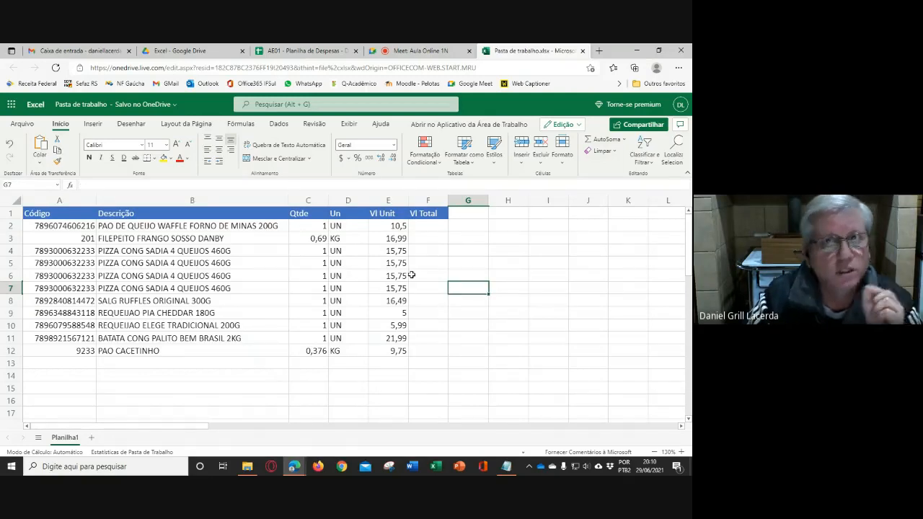
left_click(495, 160)
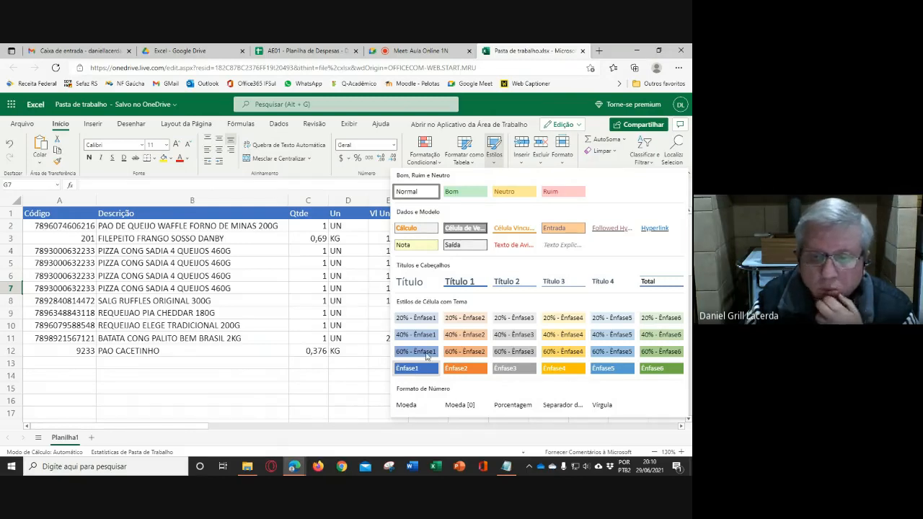
left_click(358, 326)
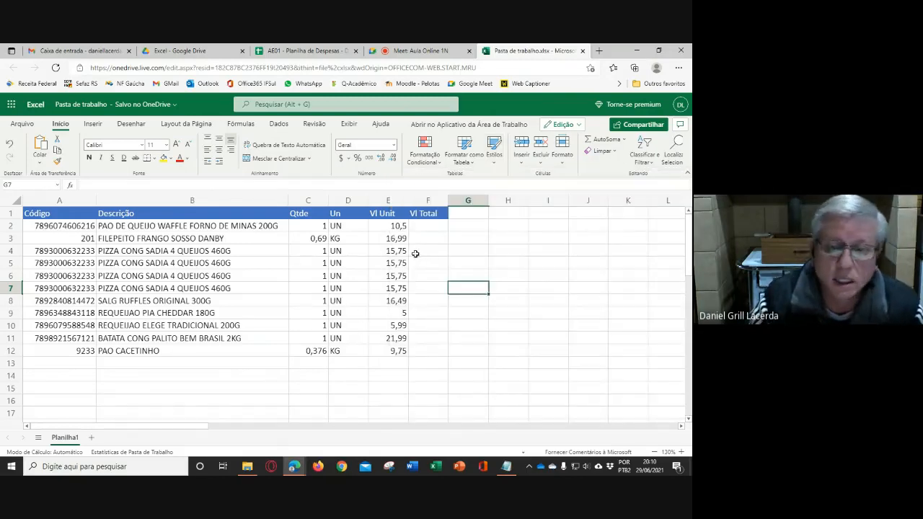
left_click(495, 164)
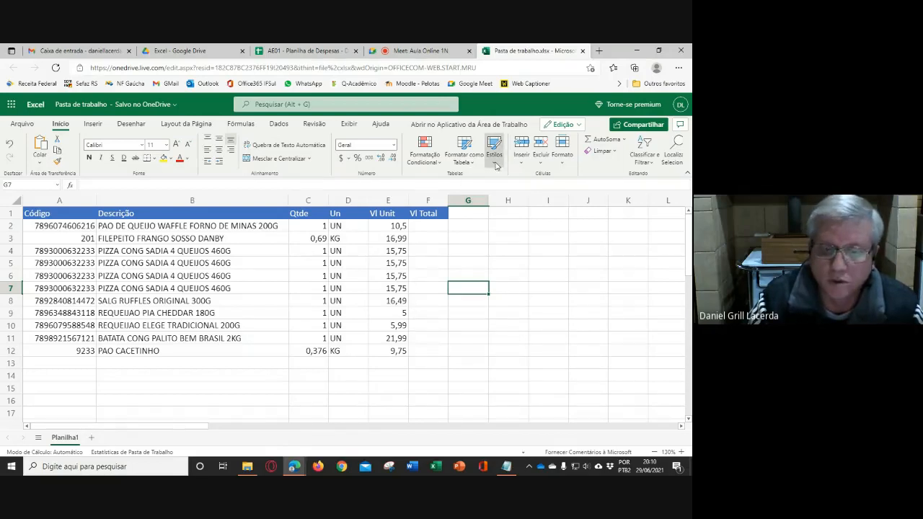
left_click(335, 379)
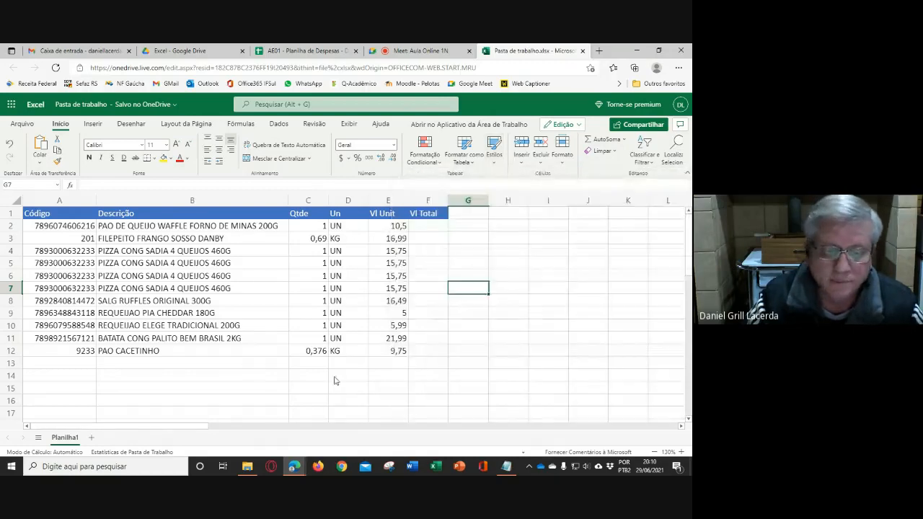
- Switch to desktop Excel, open the most recent AE01 Despesas Pessoais workbook, and view the options for customizing the Ênfase1 cell style
left_click(435, 467)
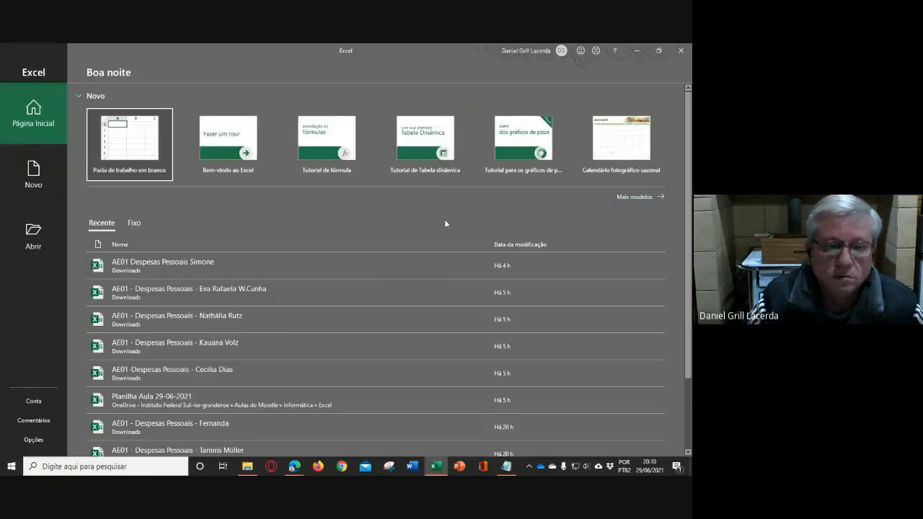
left_click(165, 264)
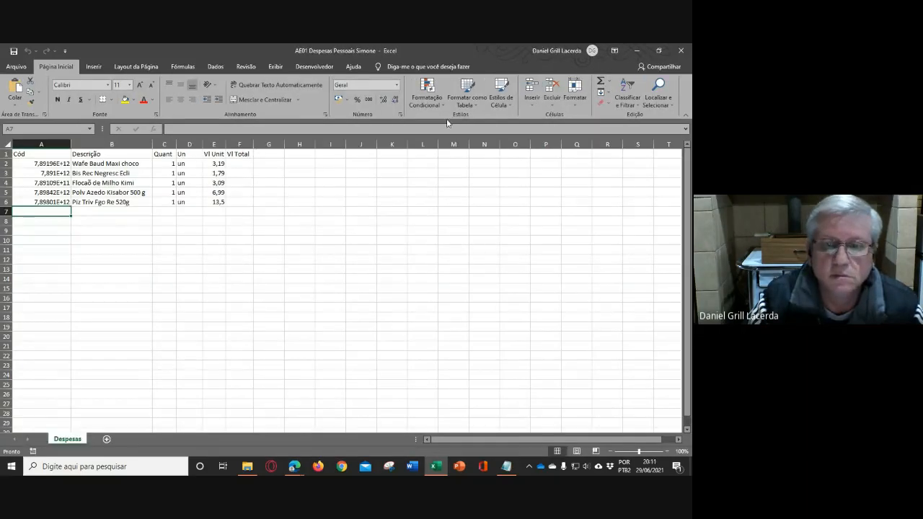
left_click(509, 105)
right_click(403, 249)
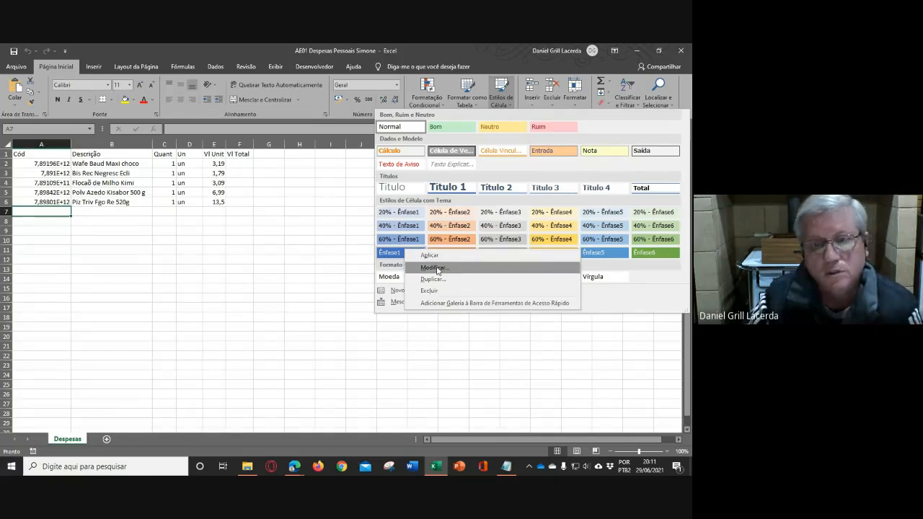
left_click(353, 268)
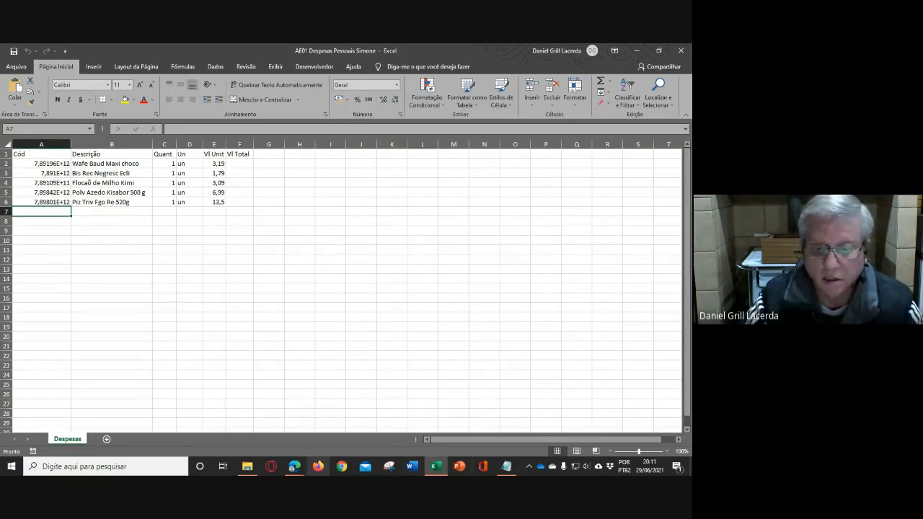
- Switch to the Excel Online workbook, select table A1:F12, and set the border colour to a dark blue theme shade
left_click(294, 467)
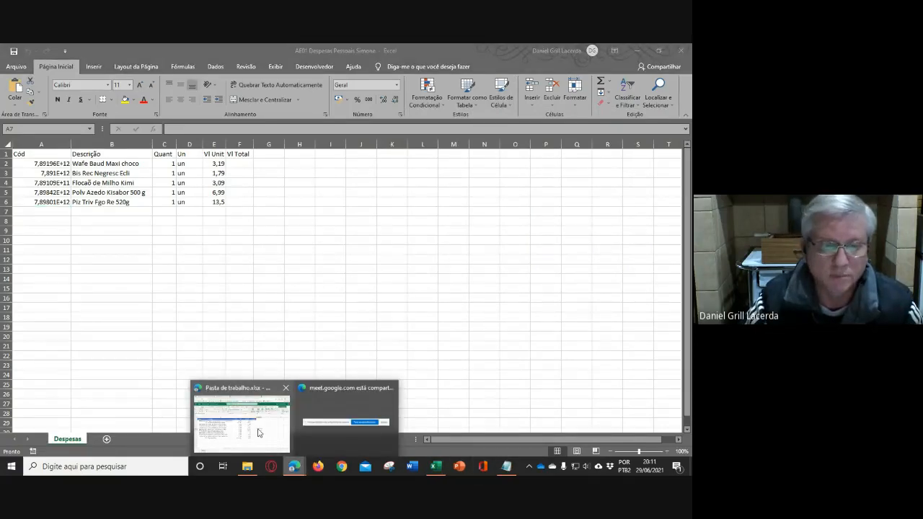
left_click(259, 433)
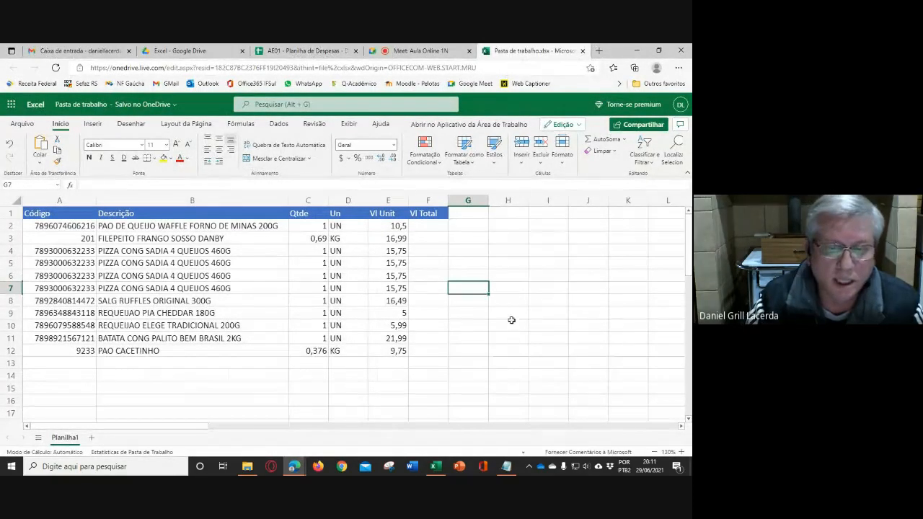
left_click(521, 299)
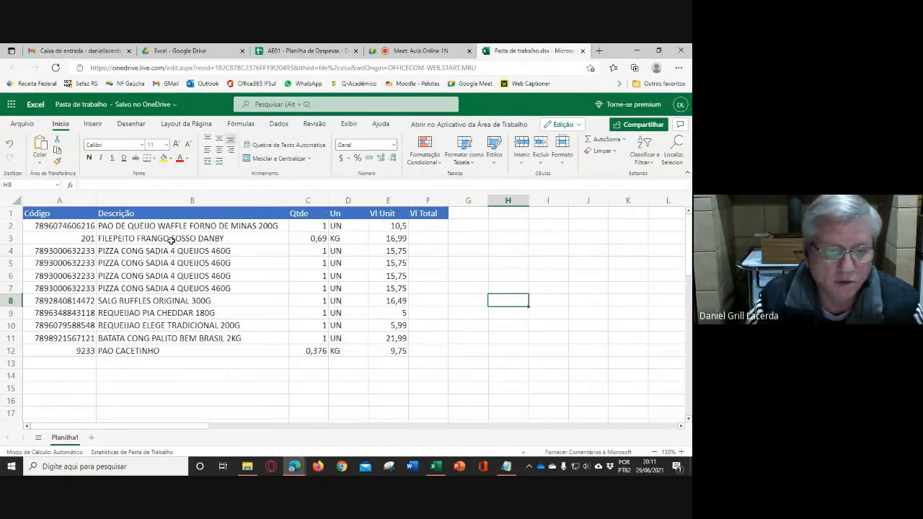
left_click_drag(50, 215, 427, 351)
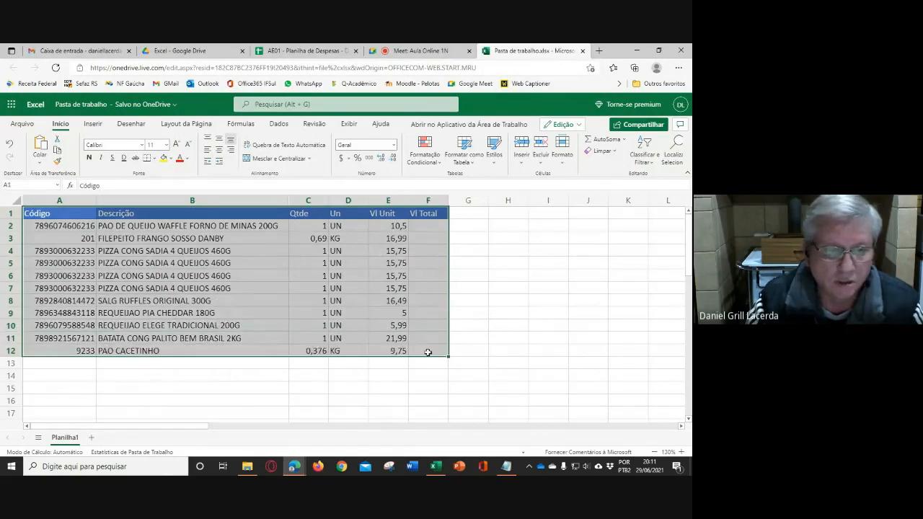
left_click(155, 158)
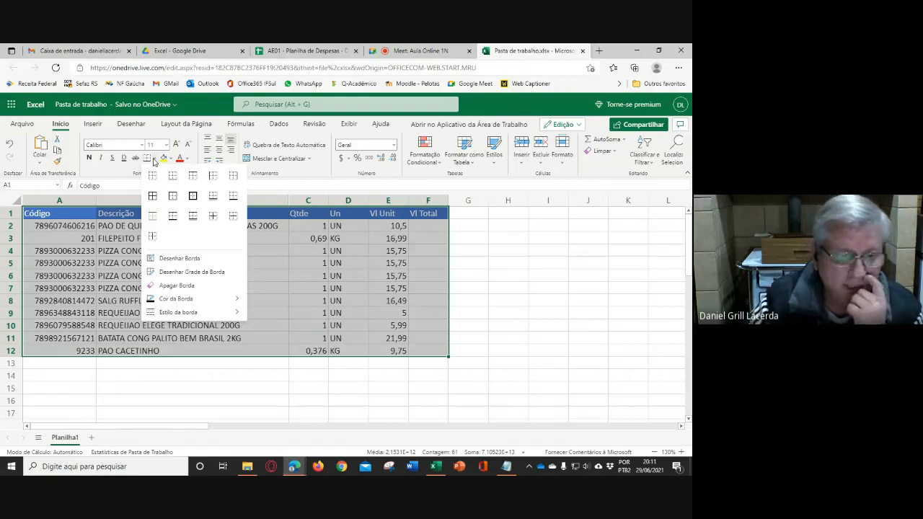
mouse_move(188, 302)
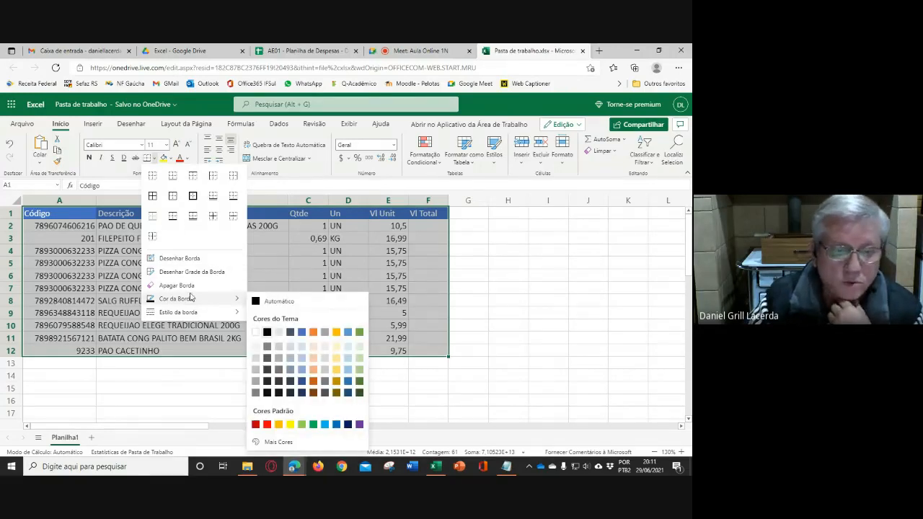
left_click(301, 381)
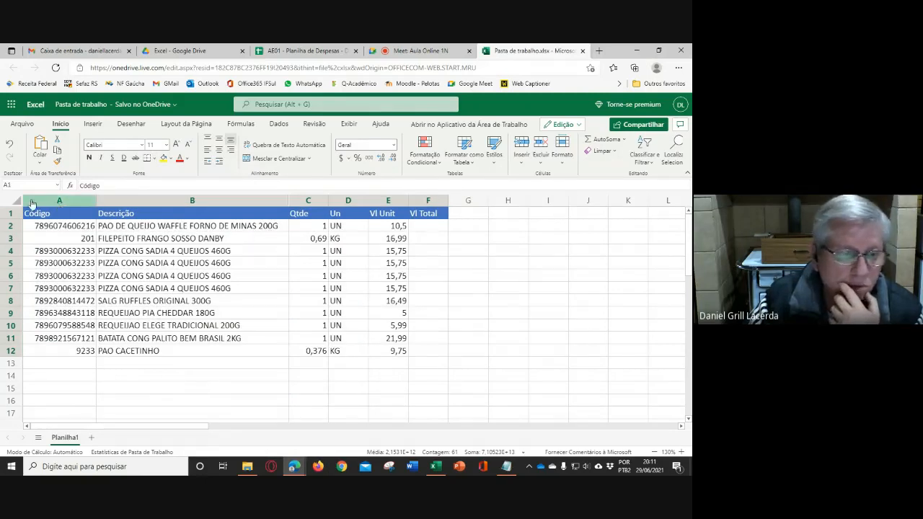
- Draw an outer border around table A1:F12 and leave border-drawing mode
left_click_drag(116, 209, 149, 350)
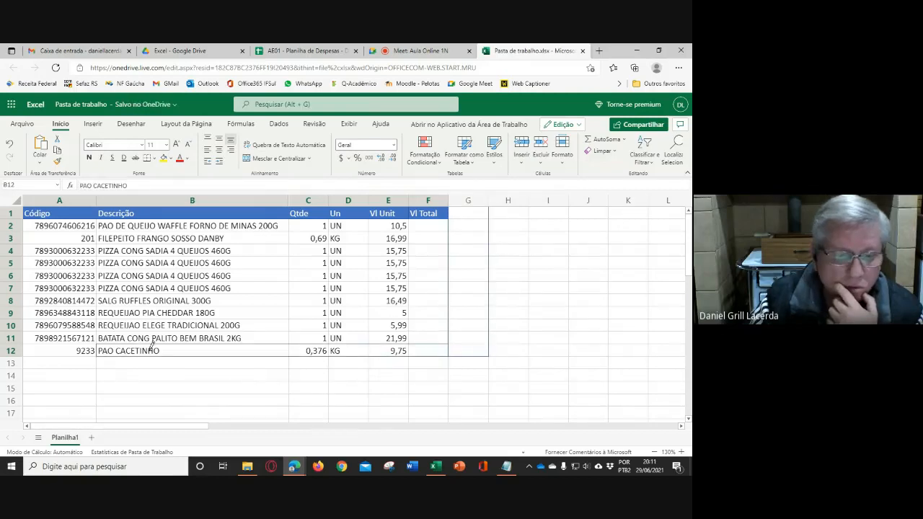
left_click_drag(33, 208, 440, 347)
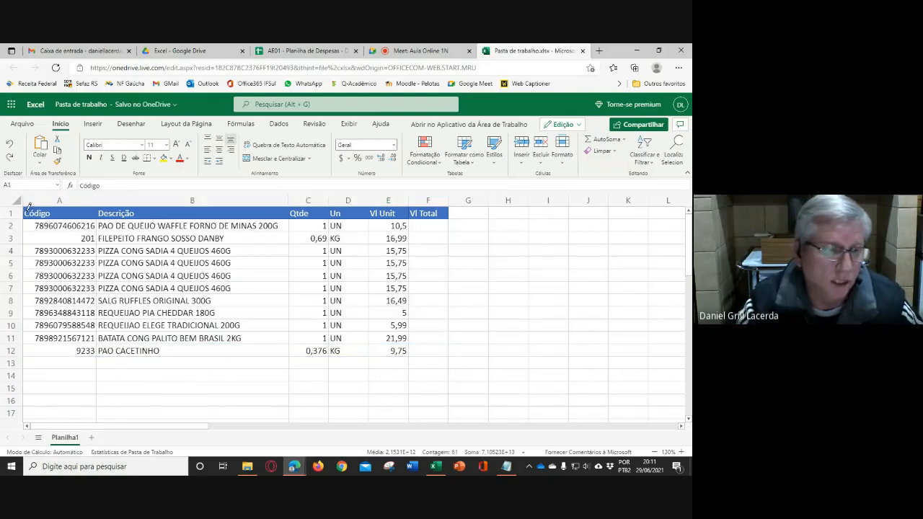
mouse_move(29, 207)
left_mouse_down()
mouse_move(288, 330)
mouse_move(442, 348)
left_mouse_up()
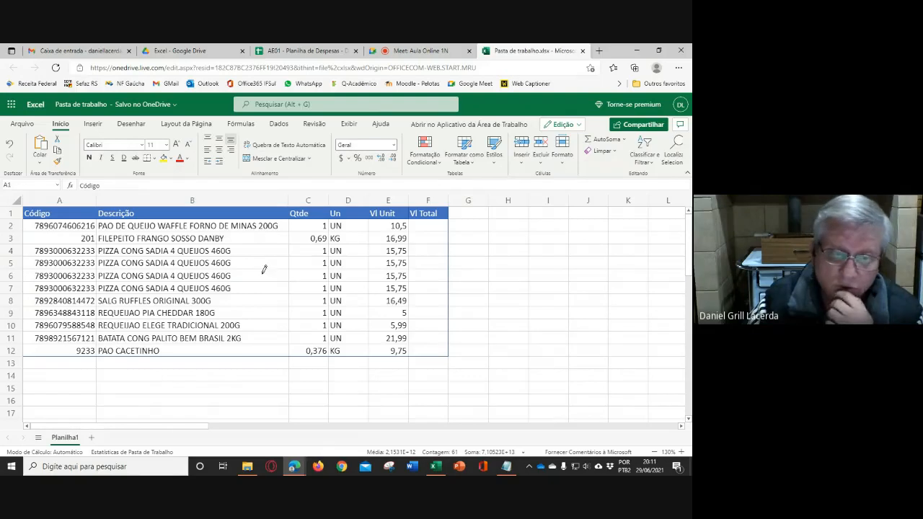
left_click(154, 160)
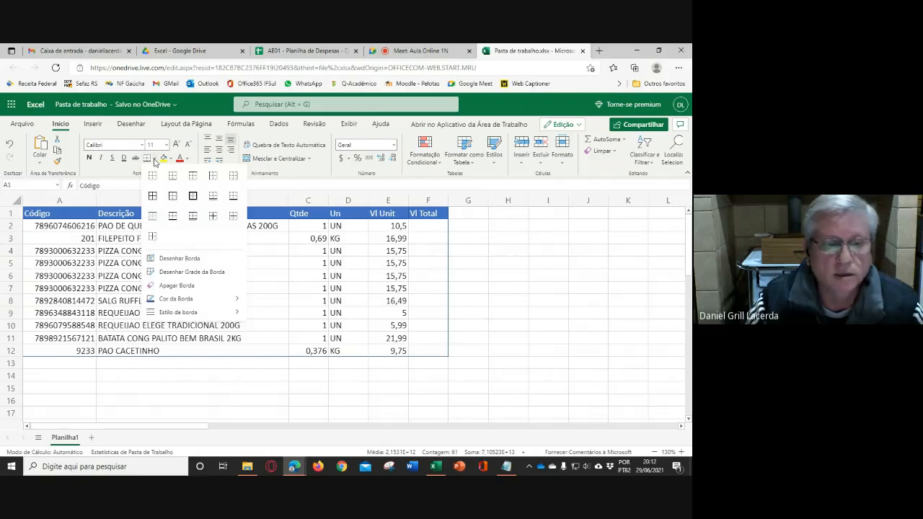
left_click(214, 287)
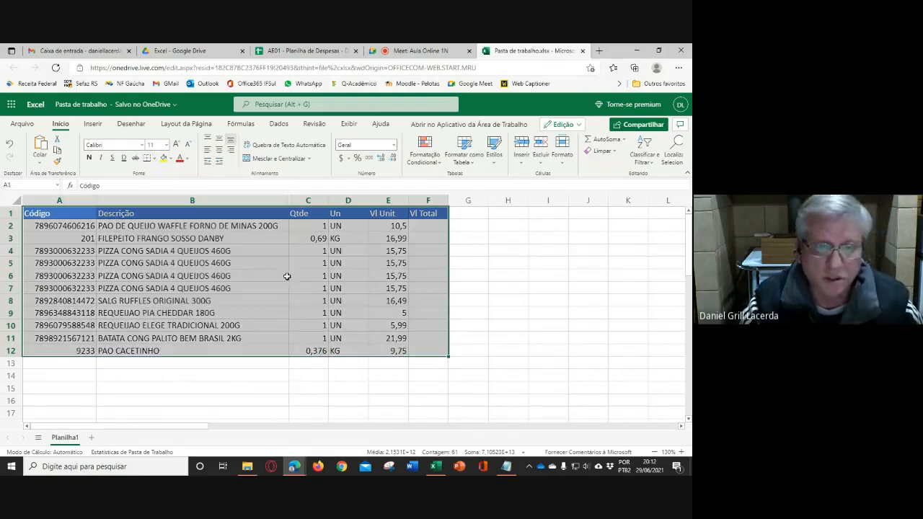
left_click(376, 297)
left_click(429, 273)
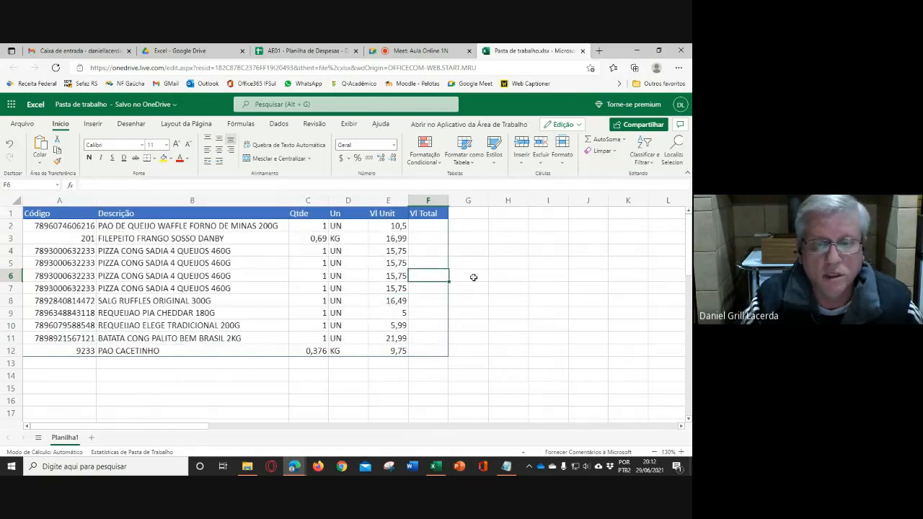
left_click(481, 276)
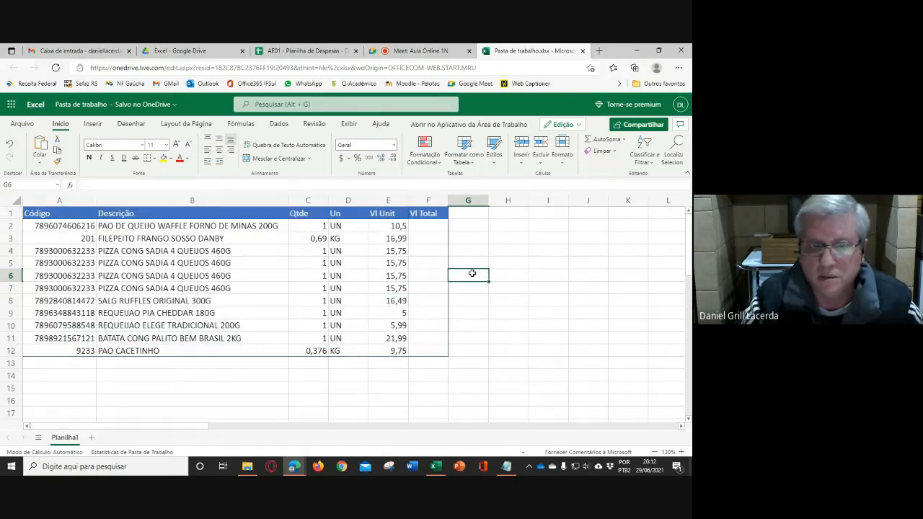
left_click(498, 260)
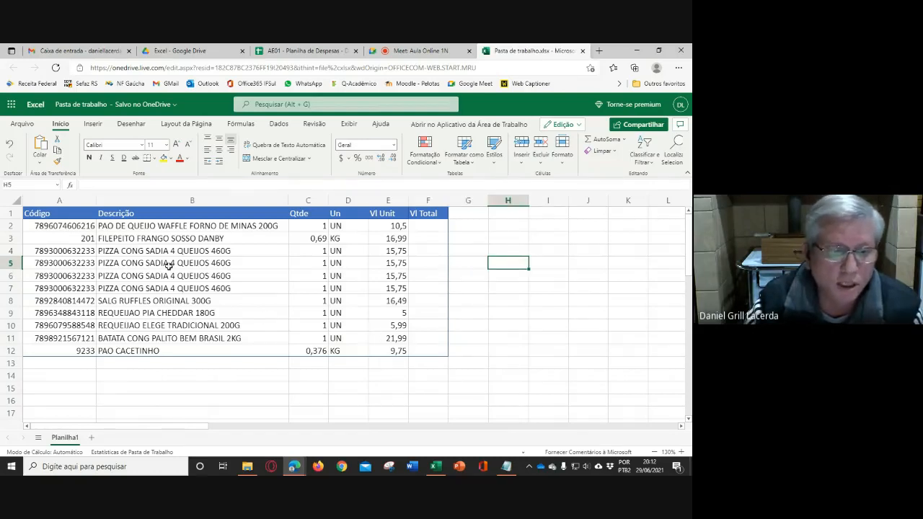
- Left-align the product codes in cells A2:A12
left_click_drag(65, 227, 69, 351)
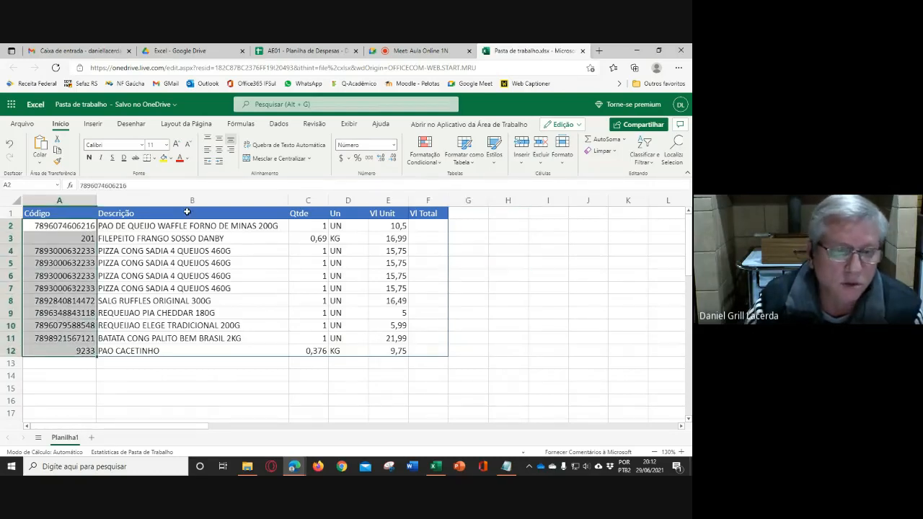
left_click(207, 153)
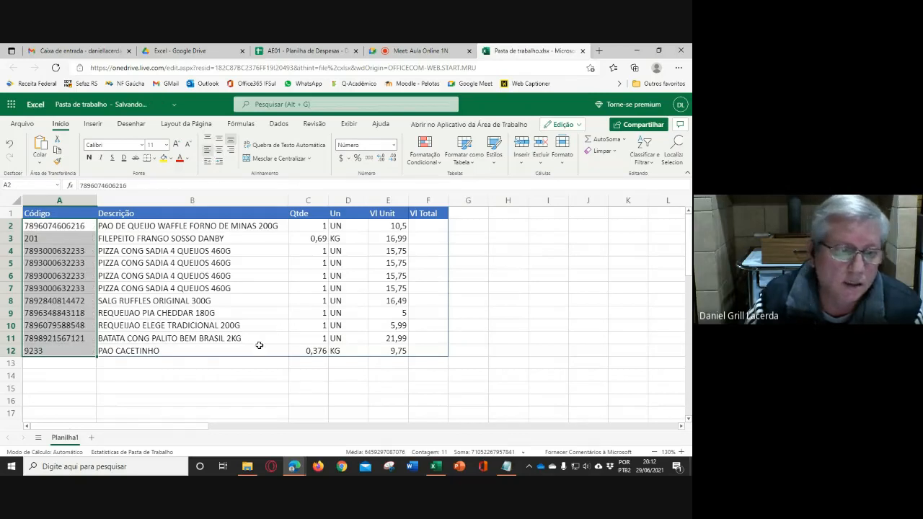
left_click(258, 326)
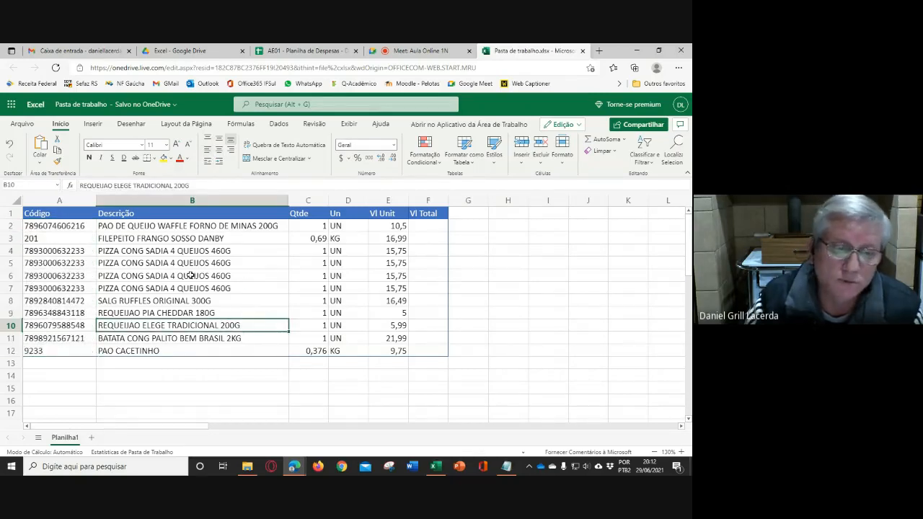
- Compare the cell styles offered in Excel Online with those in desktop Excel without applying one, ending back in Excel Online
left_click(494, 161)
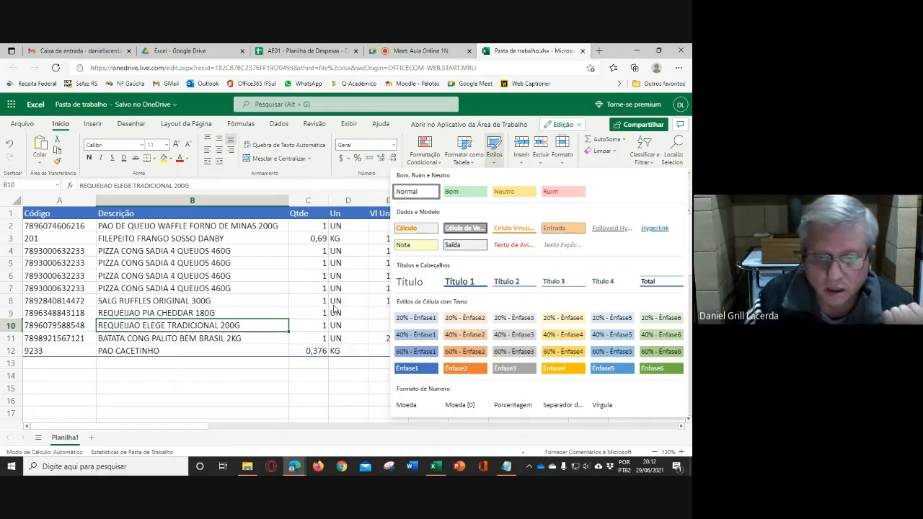
left_click(440, 469)
left_click(439, 468)
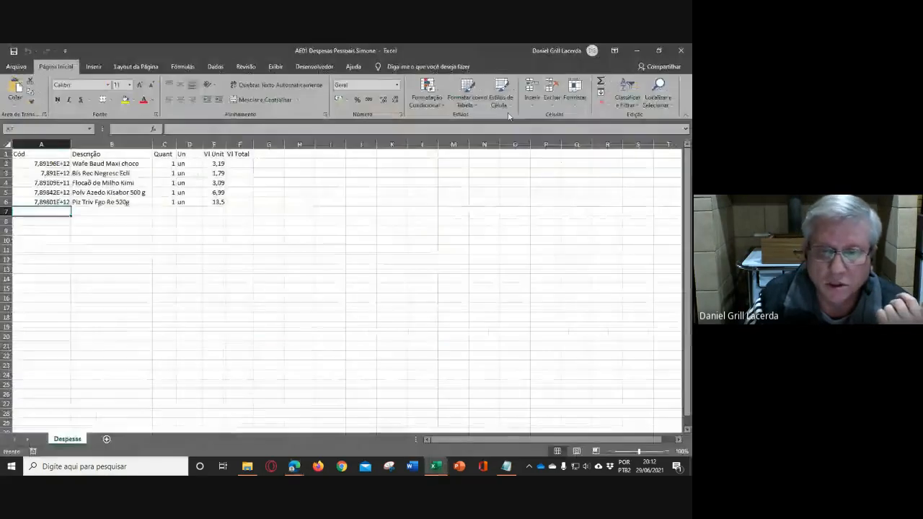
left_click(508, 107)
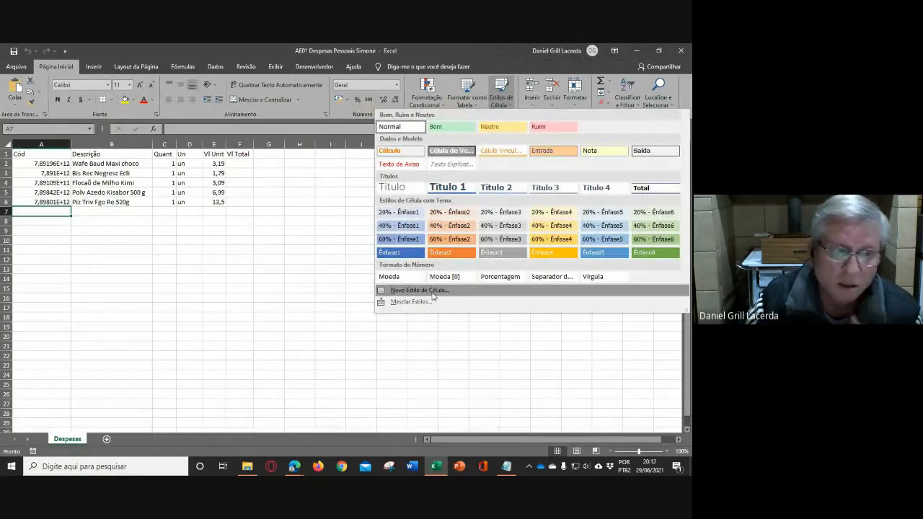
left_click(291, 274)
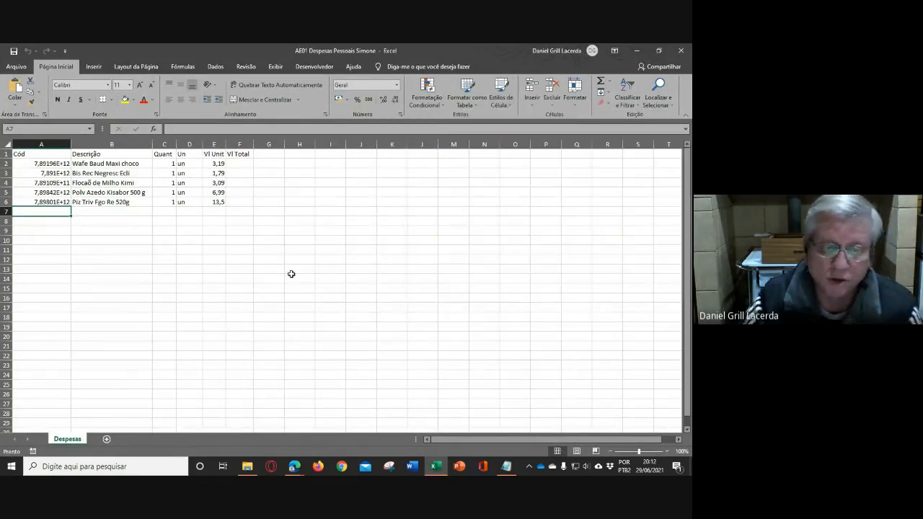
left_click(294, 467)
left_click(269, 442)
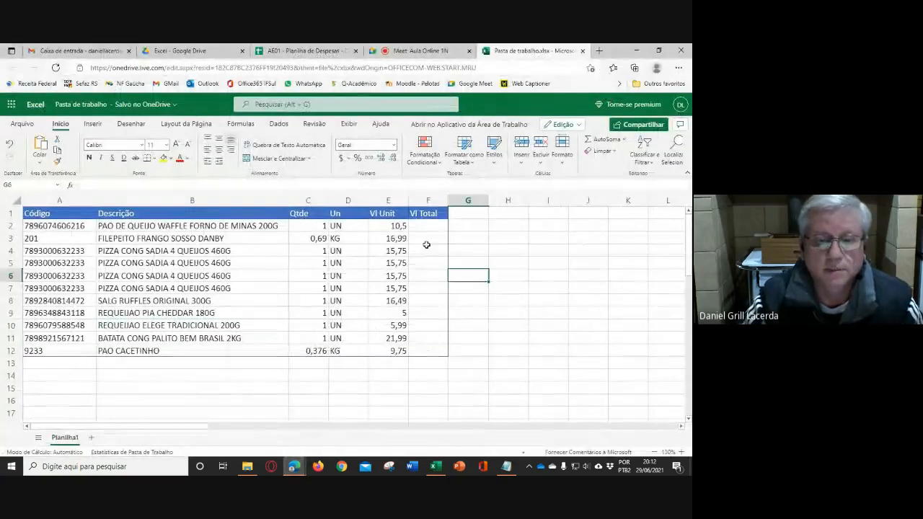
left_click(427, 225)
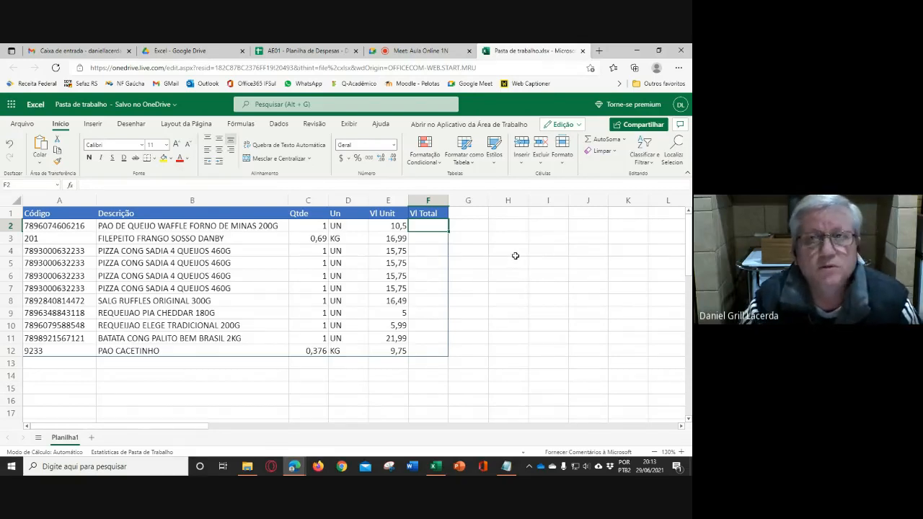
left_click(496, 165)
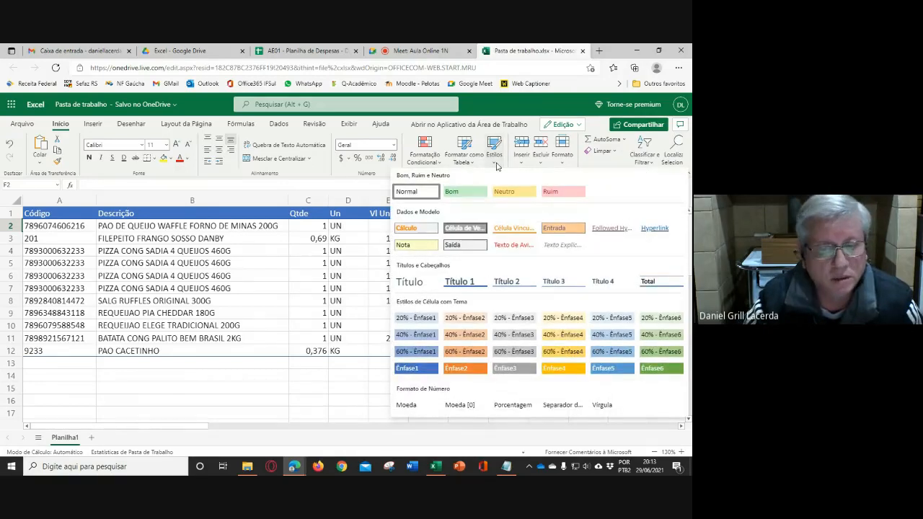
left_click(336, 397)
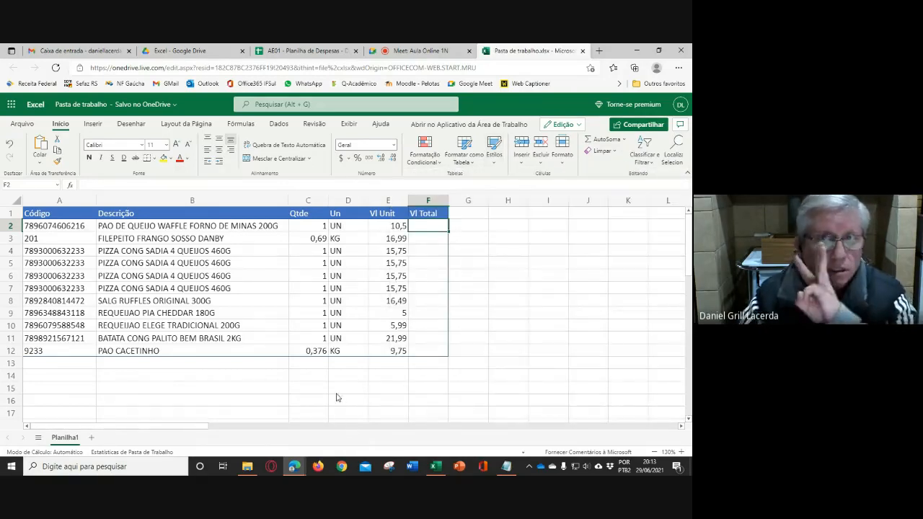
left_click(502, 302)
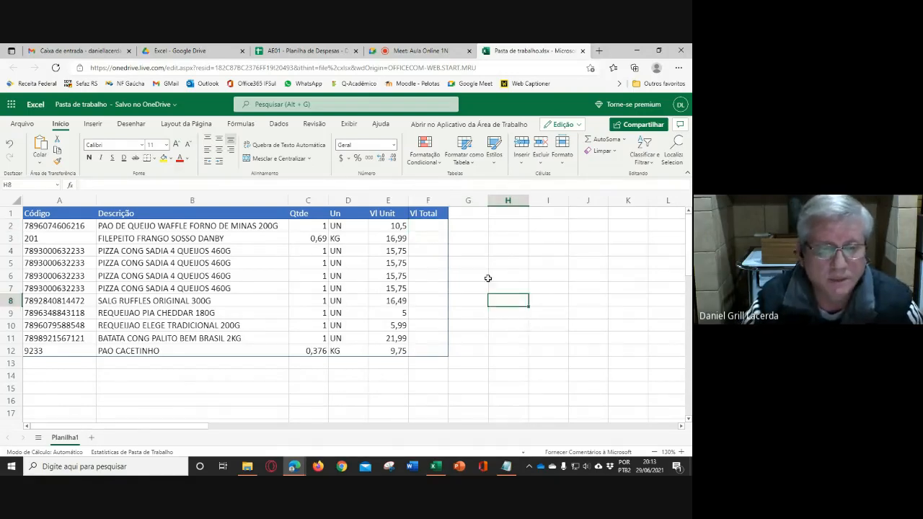
- Enter the text dado in cell F2 of the Vl Total column
left_click(430, 226)
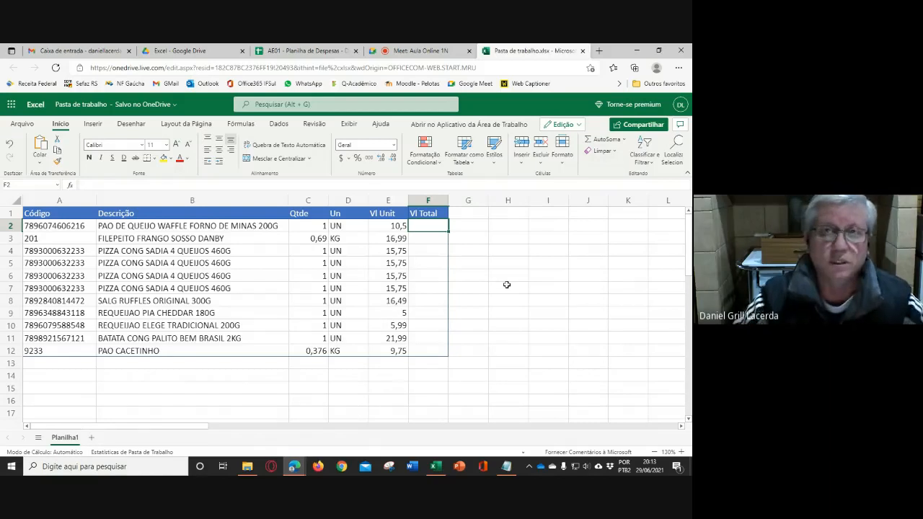
scroll(444, 230, "up", 1)
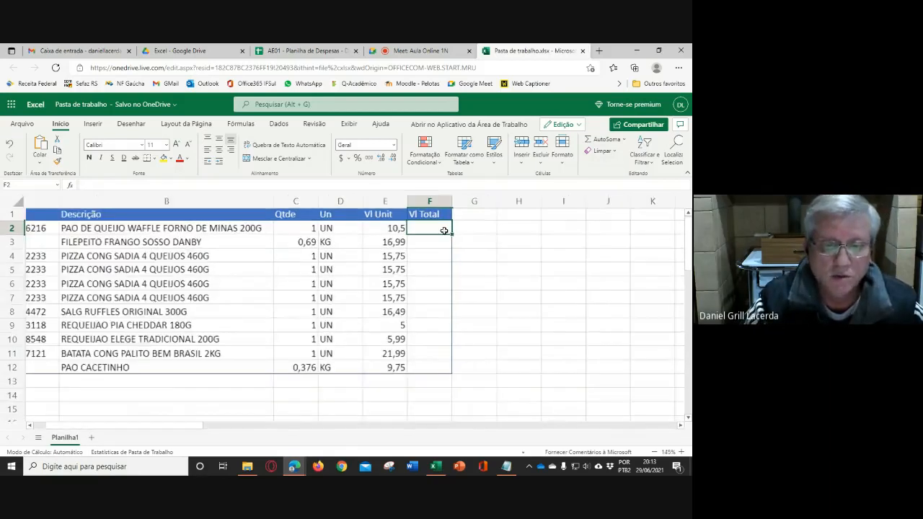
scroll(444, 230, "up", 3)
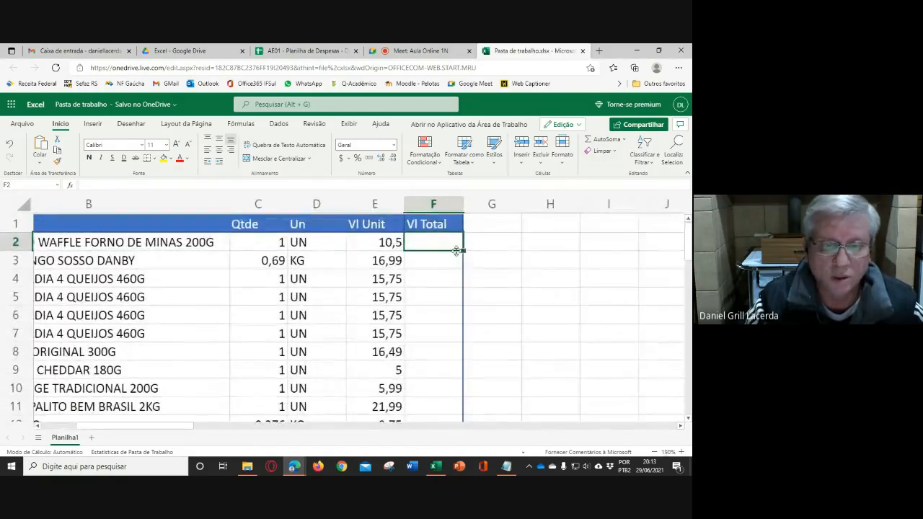
left_click(271, 249)
left_click(372, 246)
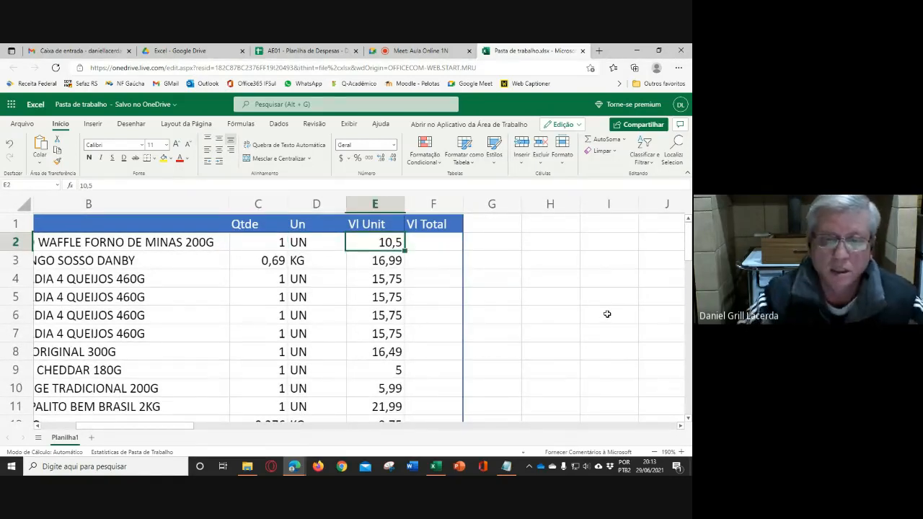
left_click(439, 244)
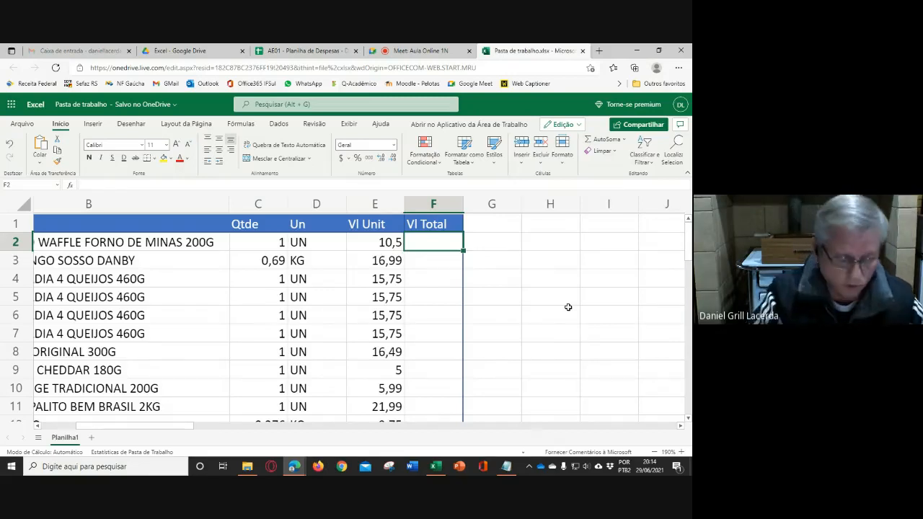
type("dado")
key("Return")
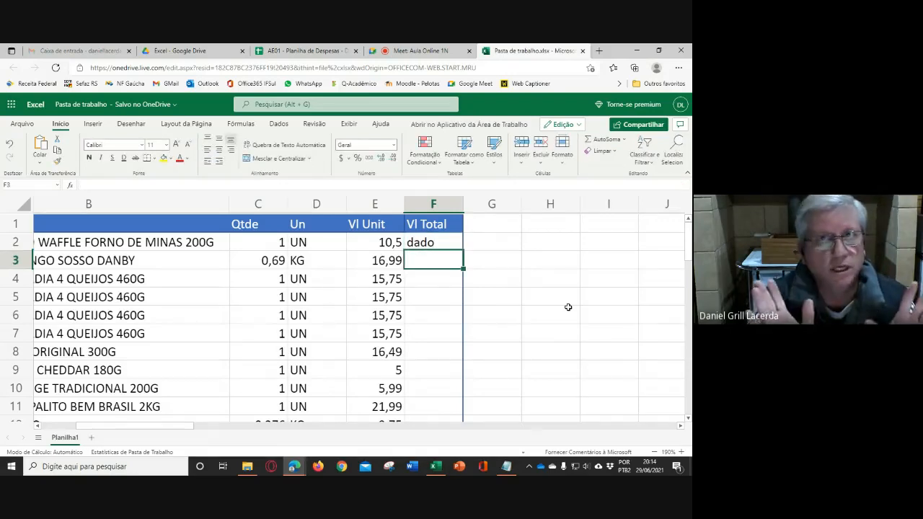
- Check the contents of the first item's Vl Total, Qtde and Vl Unit cells F2, C2 and E2
left_click(447, 245)
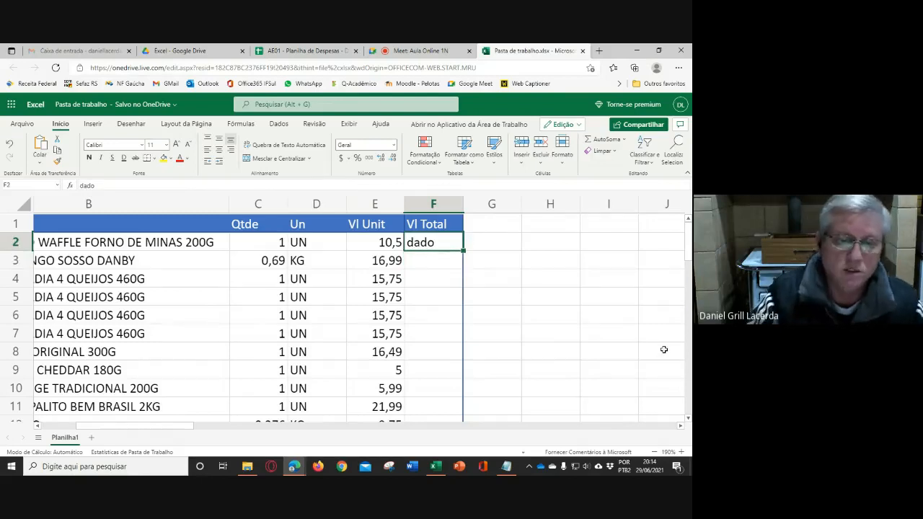
left_click(278, 242)
left_click(397, 245)
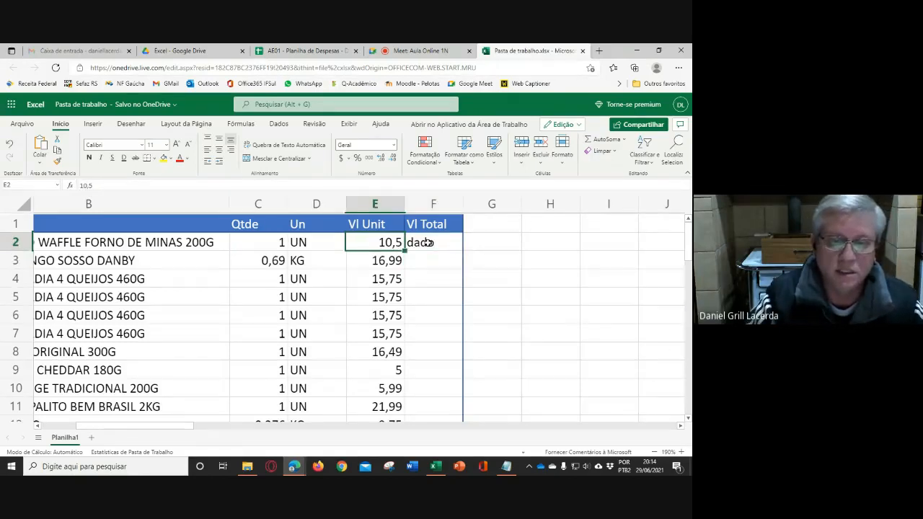
- Enter the formula =C2*E2 in cell F2, multiplying the first item's Qtde by its Vl Unit
left_click(427, 242)
type("=")
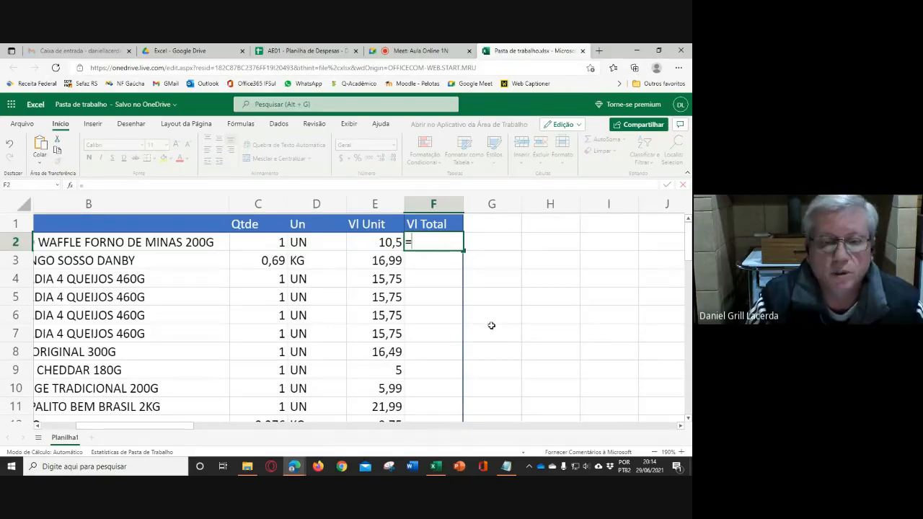
left_click(267, 243)
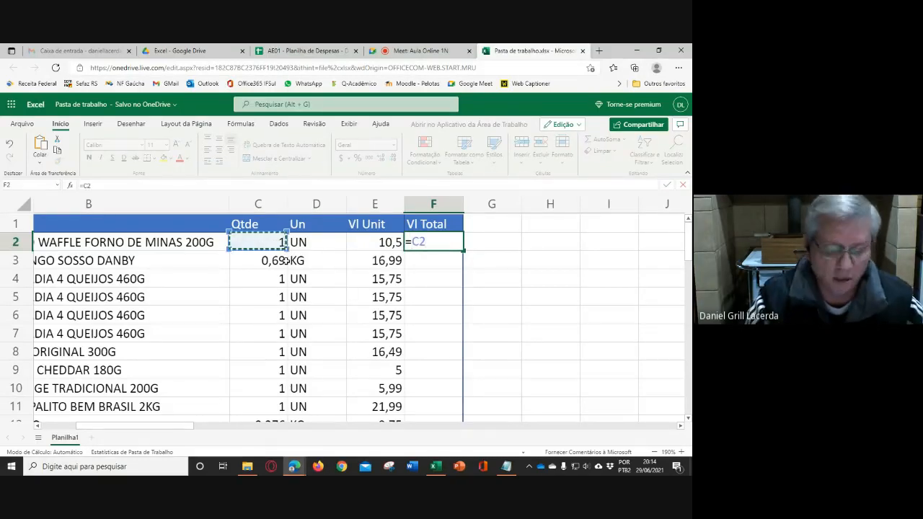
type("*")
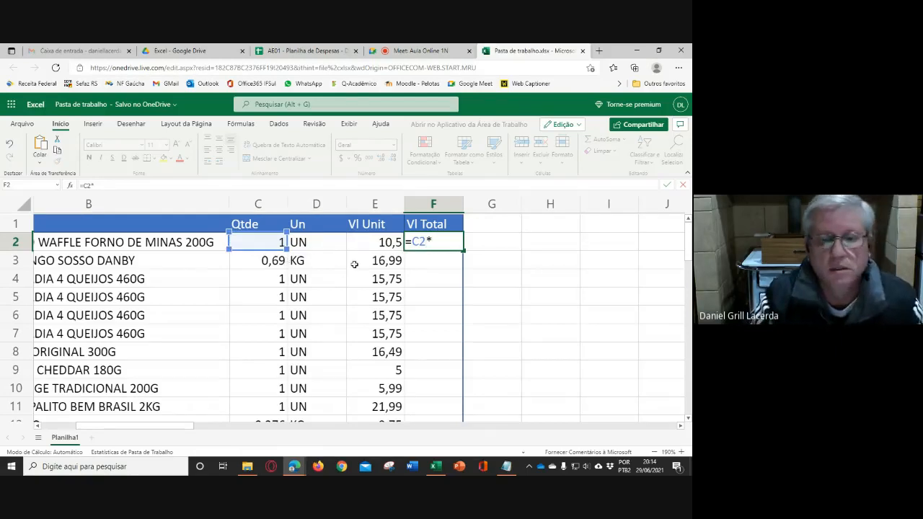
left_click(364, 243)
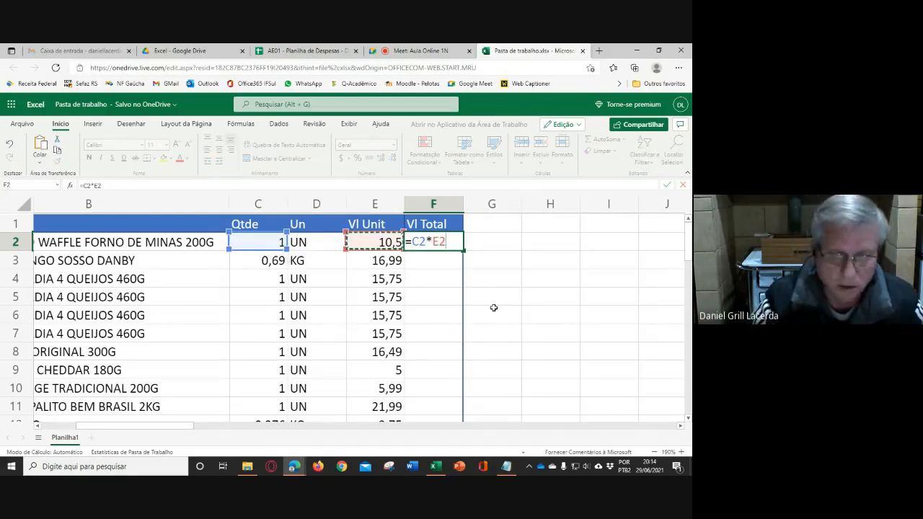
key("Return")
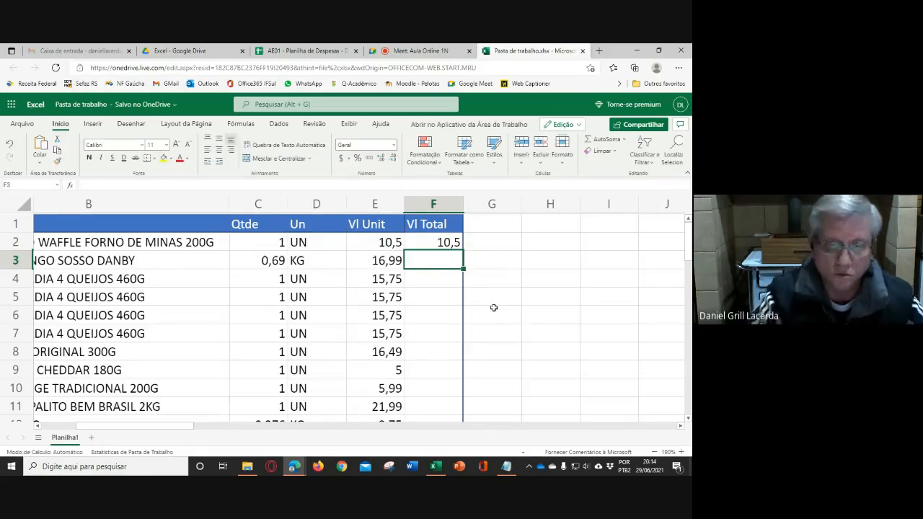
- Enter the formula =C3*E3 in cell F3 for the second item's Vl Total
type("=")
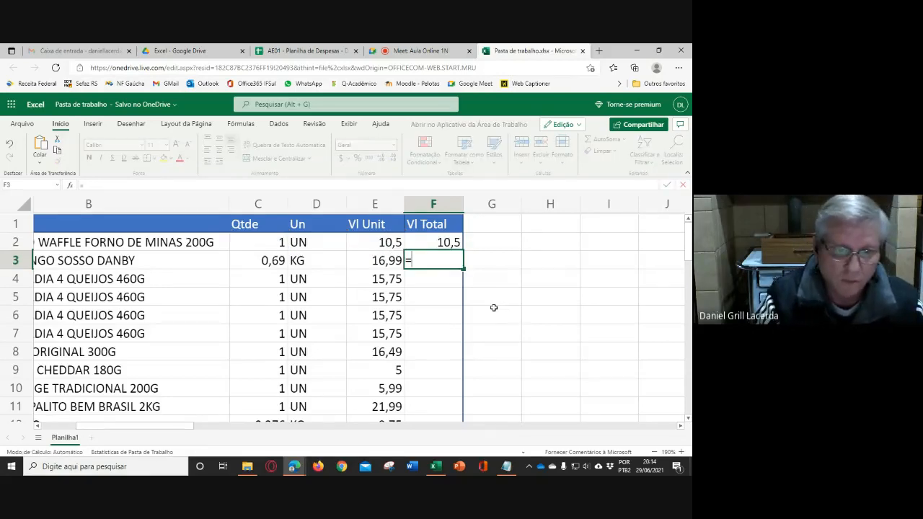
type("C")
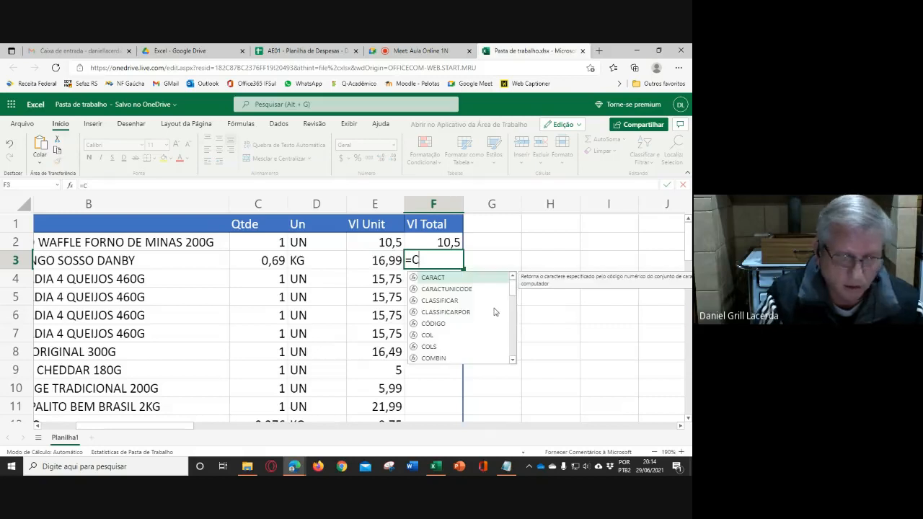
type("3*")
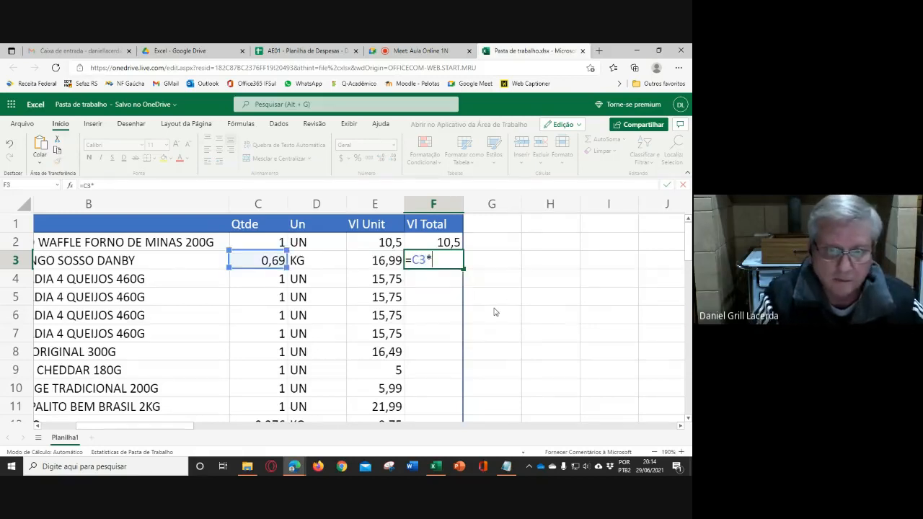
type("E3")
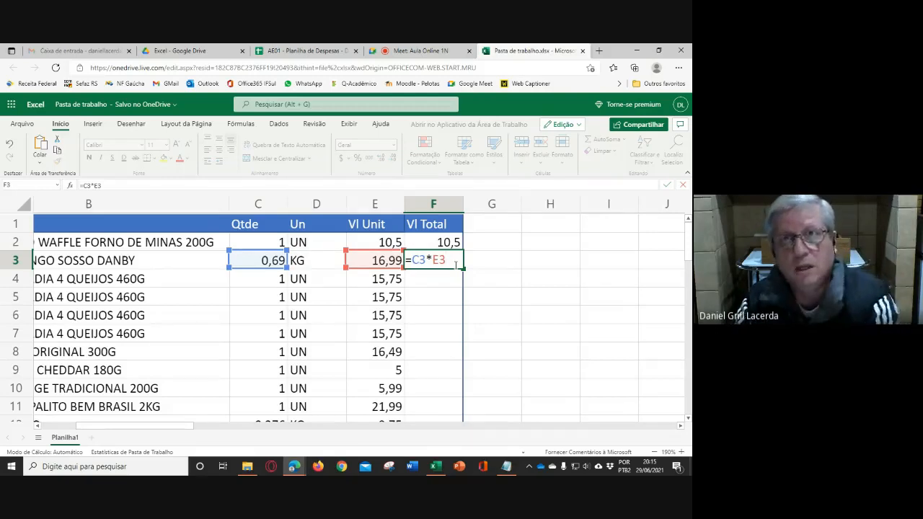
key("Return")
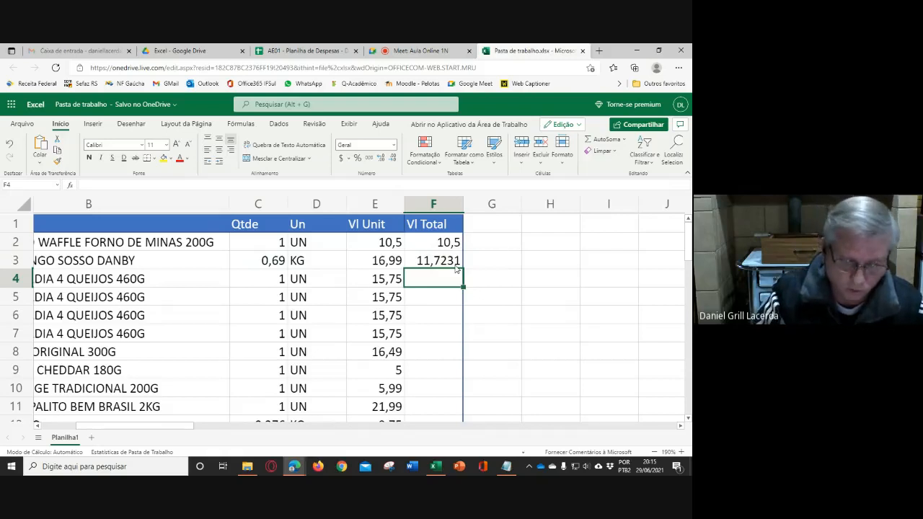
- Enter the formula =1*15,75 with literal numbers in cell F4 of the Vl Total column
type("=1")
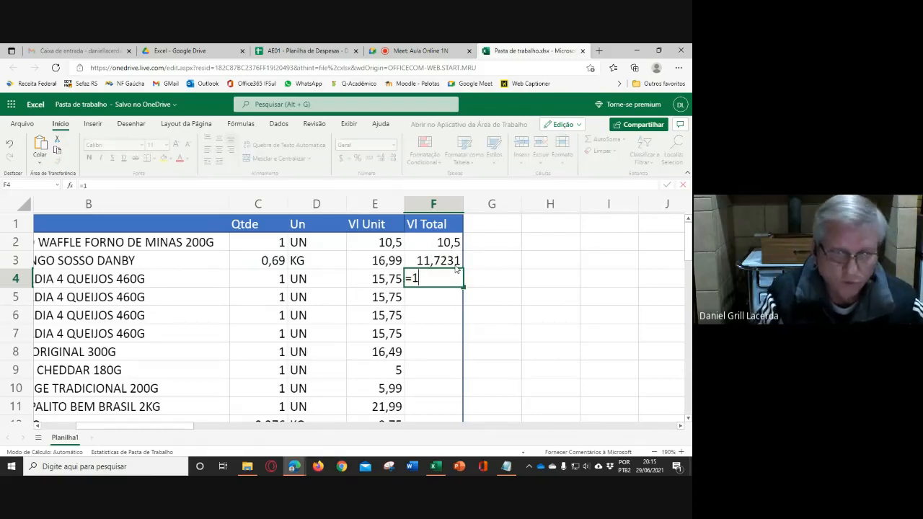
type("*15,")
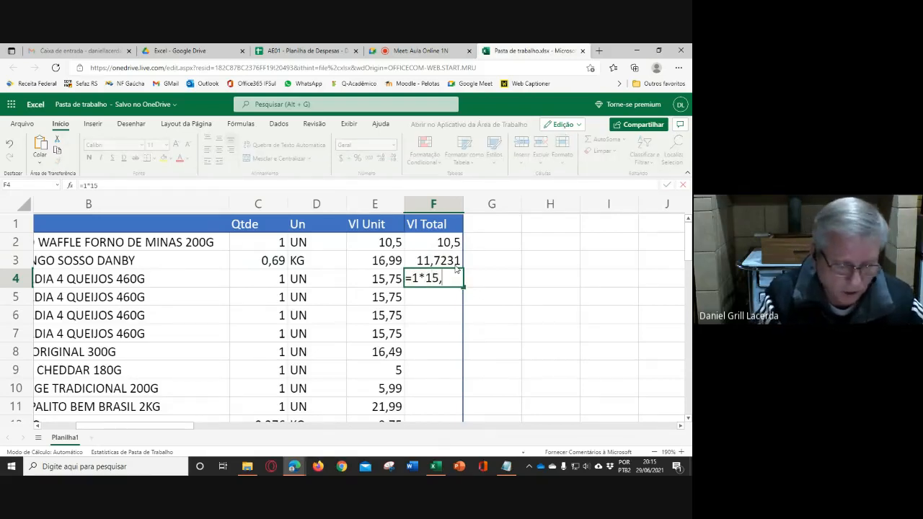
type("75")
key("Return")
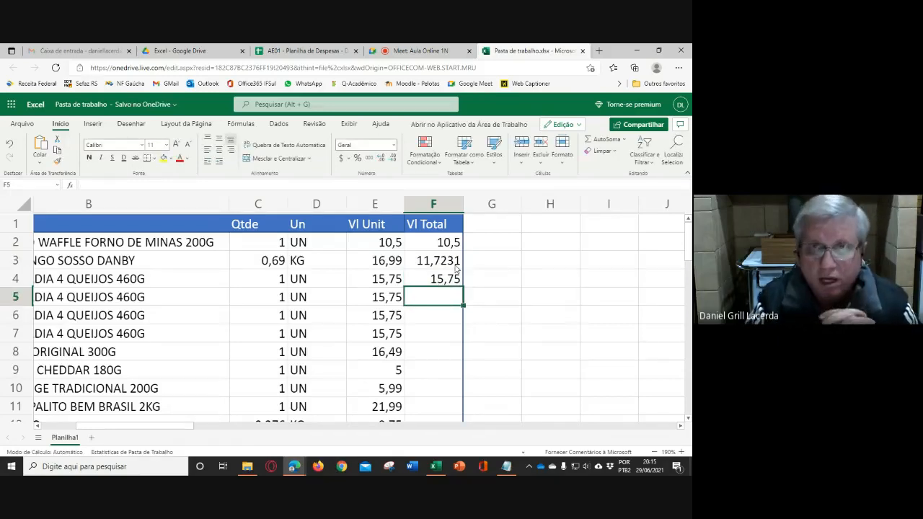
- Inspect the literal-number formula in cell F4 without changing it
double_click(441, 280)
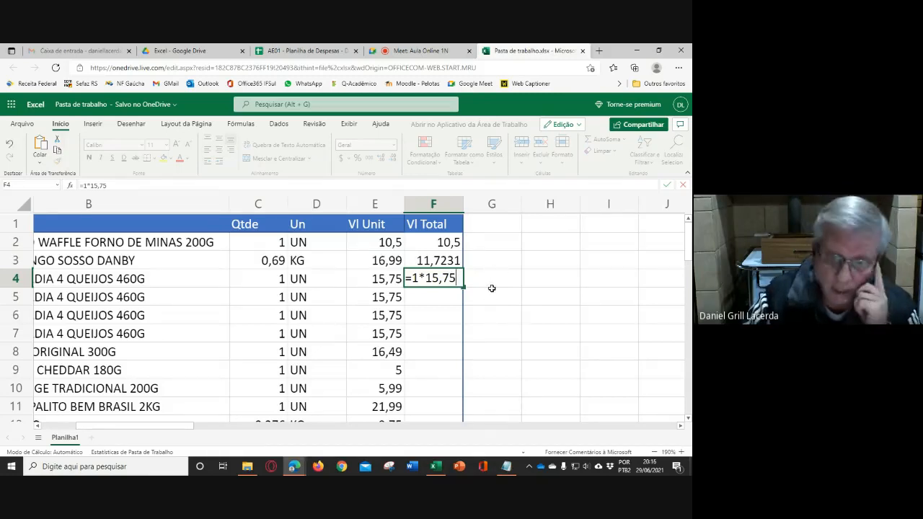
left_click(496, 293)
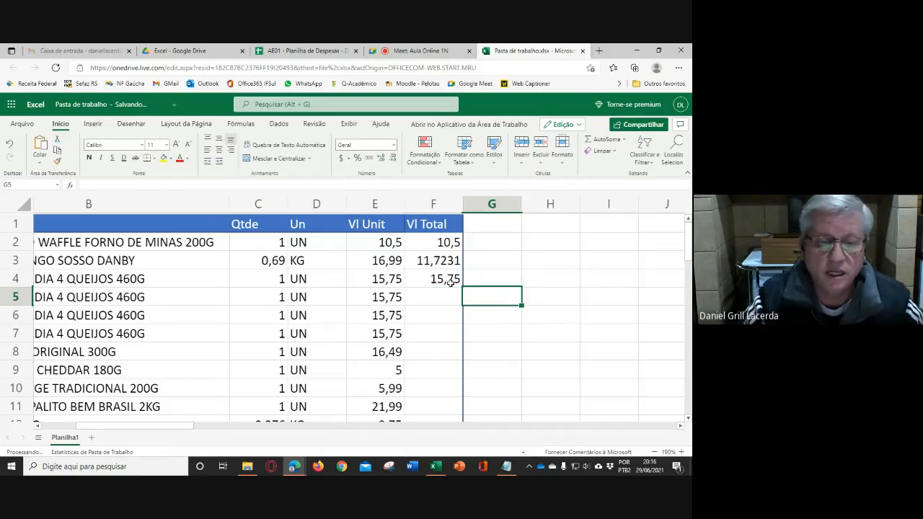
left_click(451, 291)
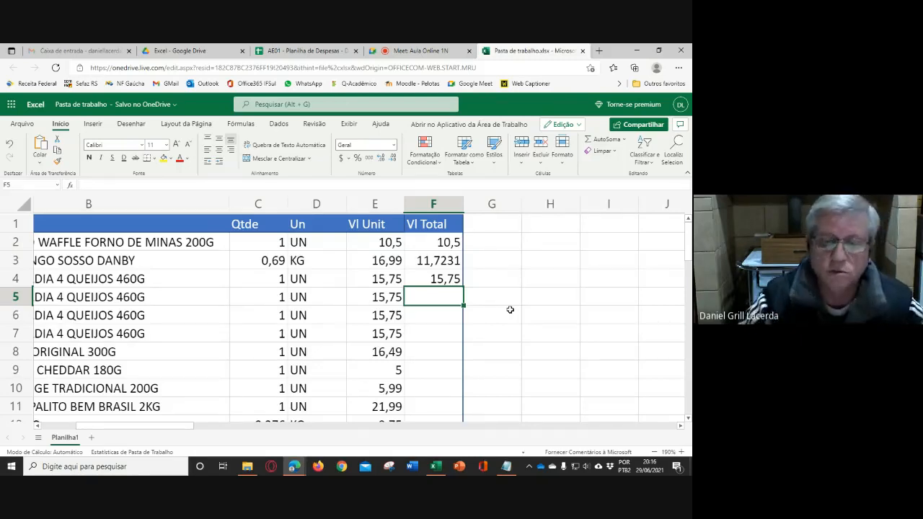
- Clear the formulas from cells F3:F4 and check the formula kept in F2
left_click_drag(443, 260, 444, 280)
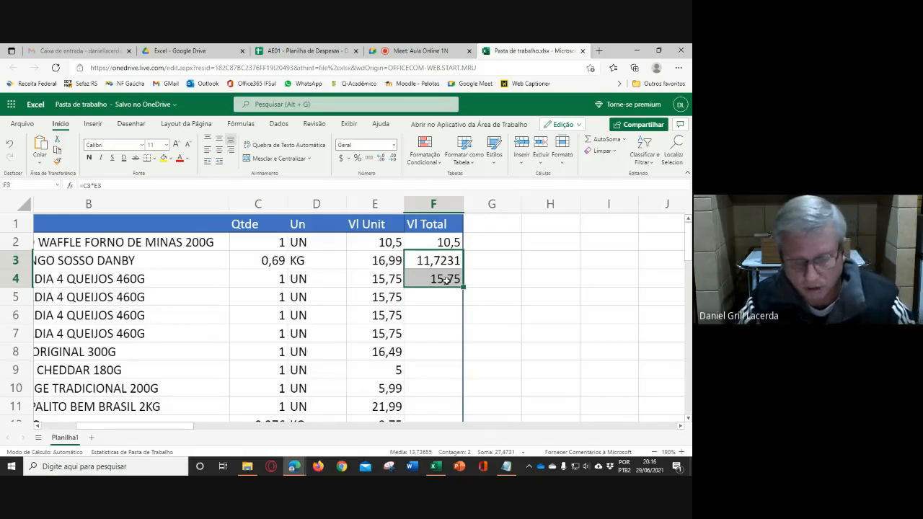
key("Delete")
double_click(447, 241)
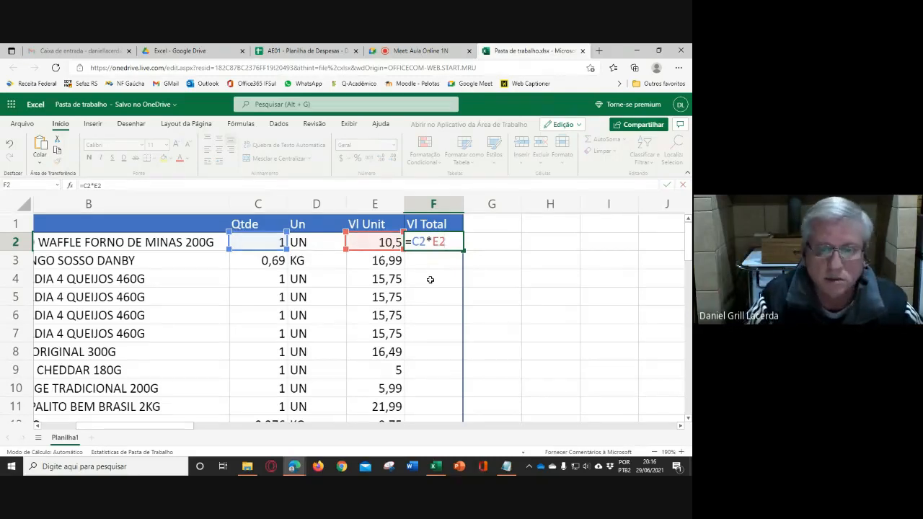
key("ctrl+Return")
- Fill the Vl Total formula from F2 down through F12 by extending the cell over the item rows
scroll(523, 300, "down", 1)
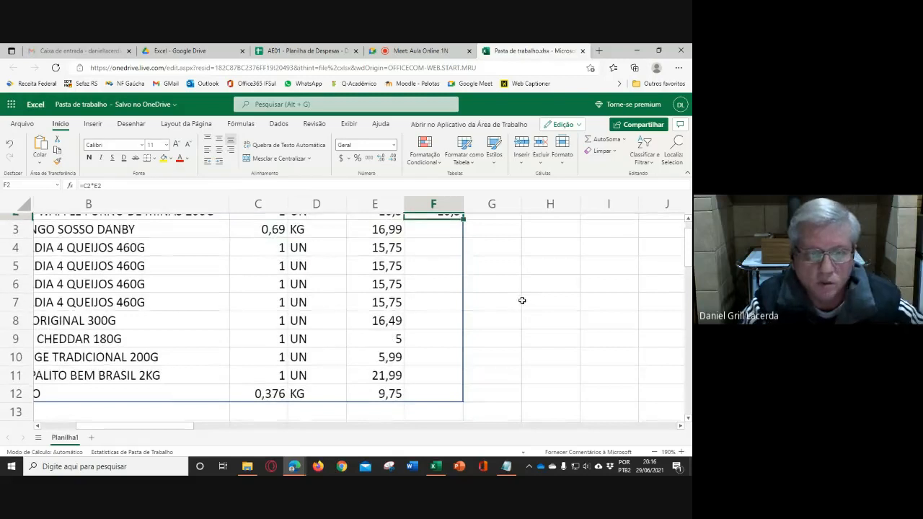
scroll(545, 295, "down", 3)
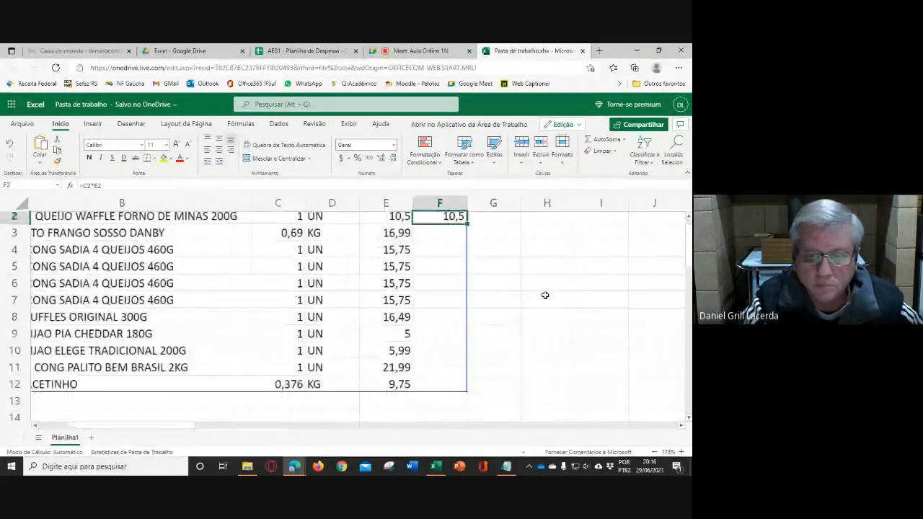
scroll(544, 291, "up", 1)
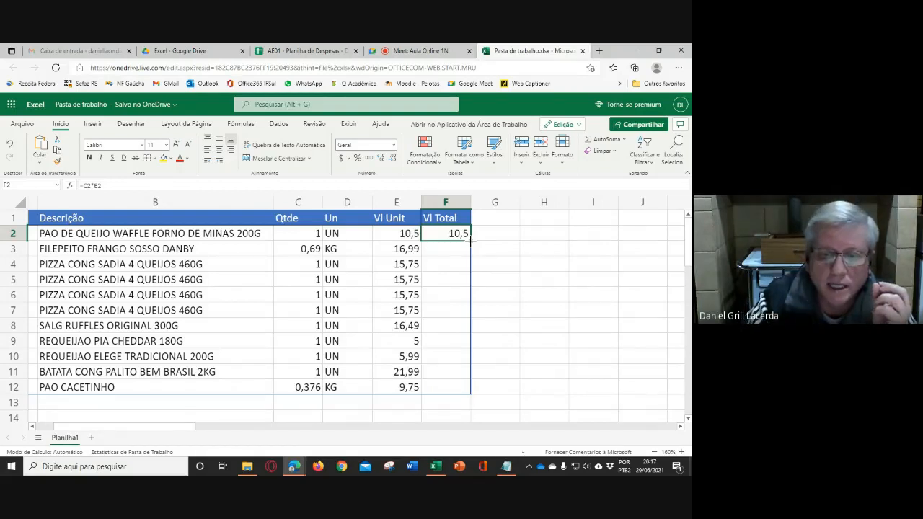
left_click_drag(469, 241, 472, 387)
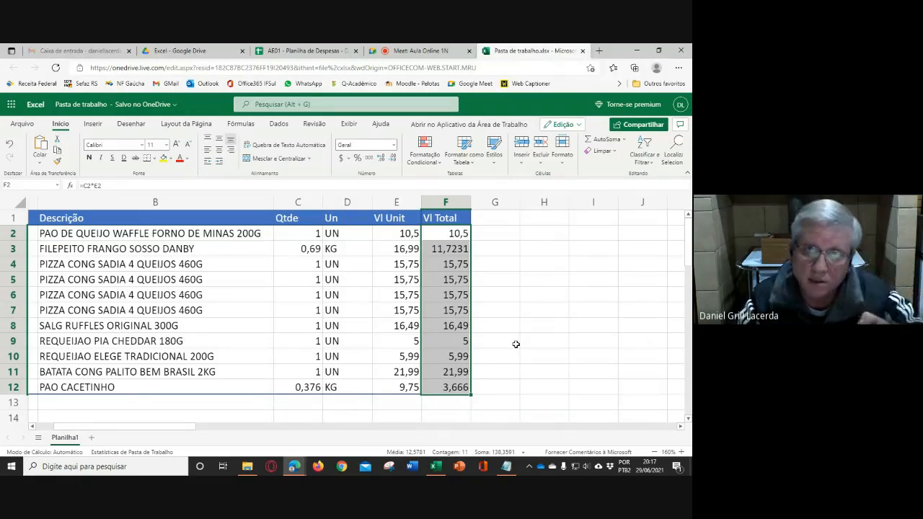
- Examine the Vl Total formulas in F2 through F9 one by one, comparing the row references in each copy
left_click(457, 234)
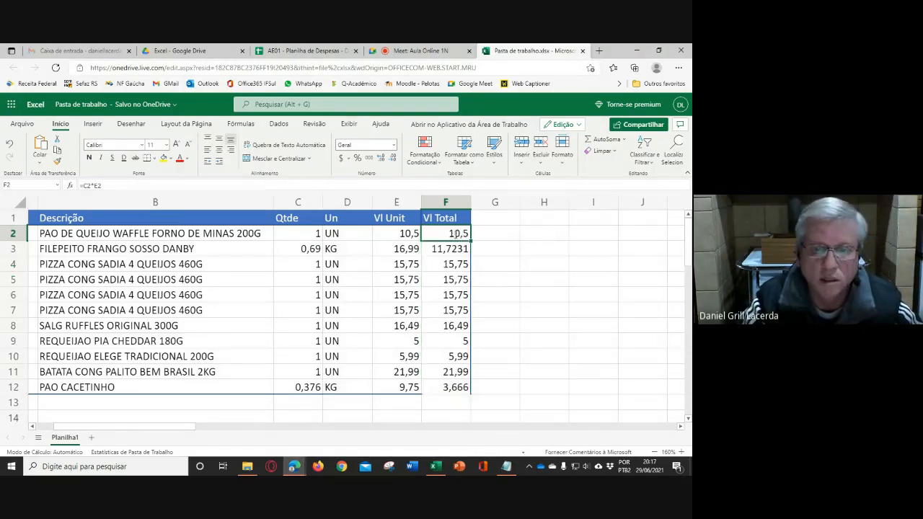
double_click(457, 234)
key("Escape")
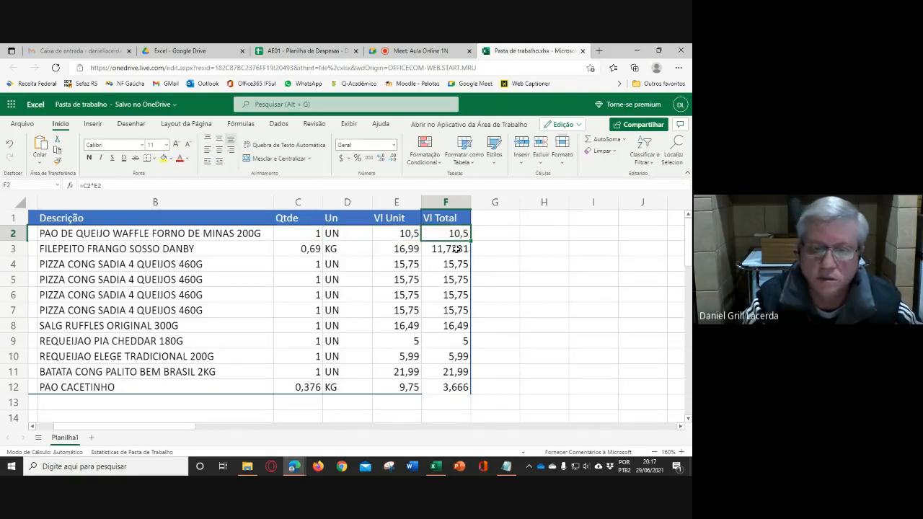
double_click(457, 248)
key("Escape")
double_click(452, 261)
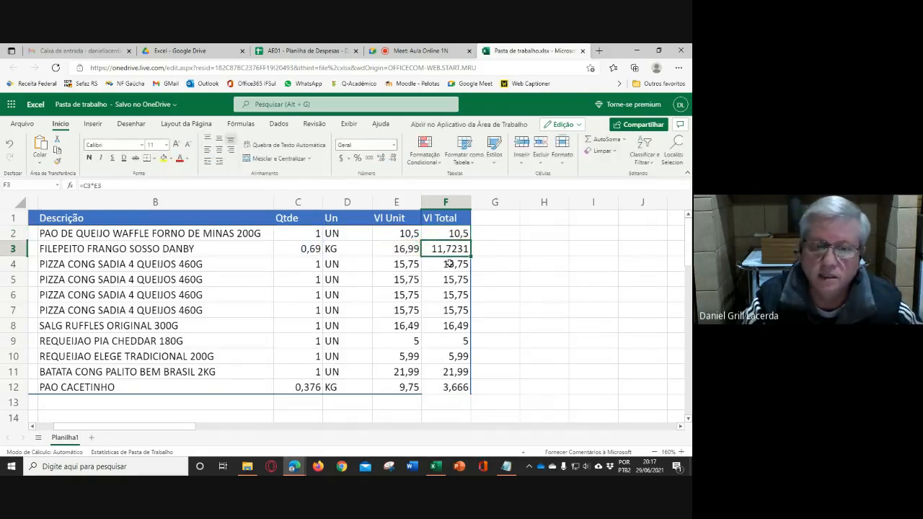
key("Escape")
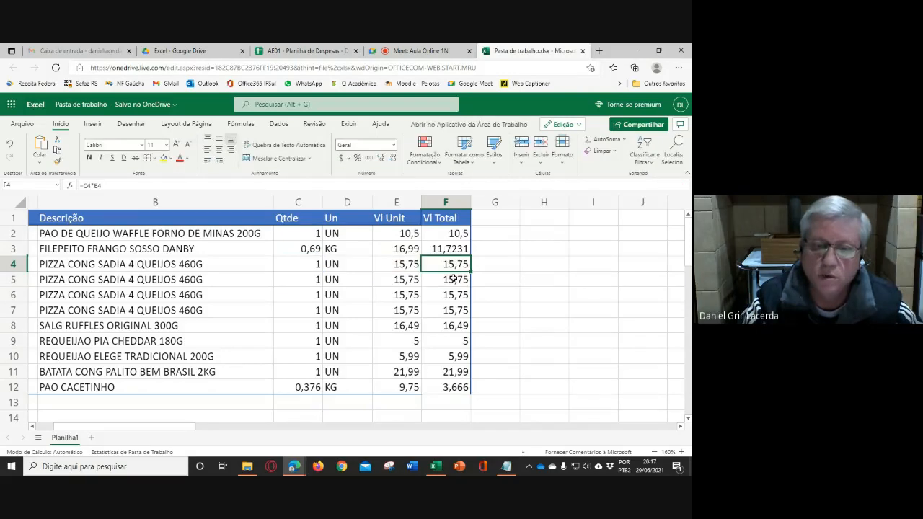
key("Down")
key("F2")
key("Escape")
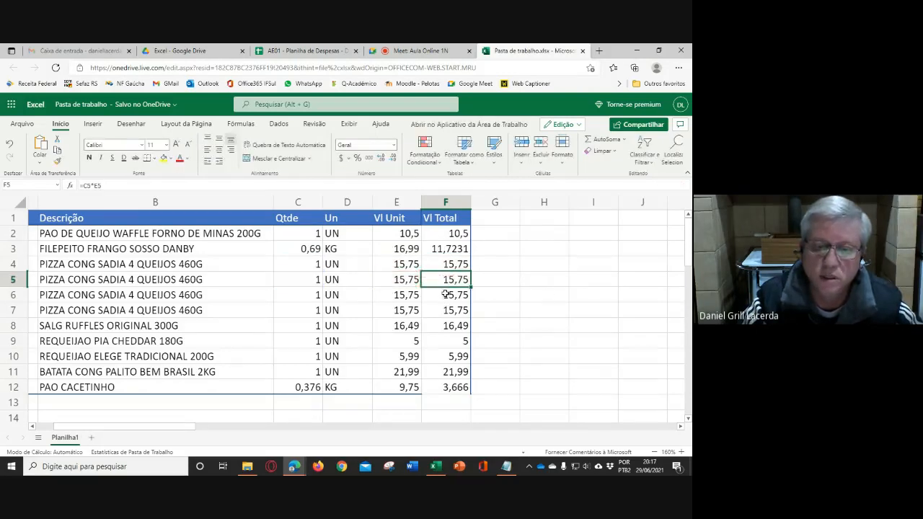
double_click(446, 295)
key("Escape")
left_click(450, 310)
double_click(451, 310)
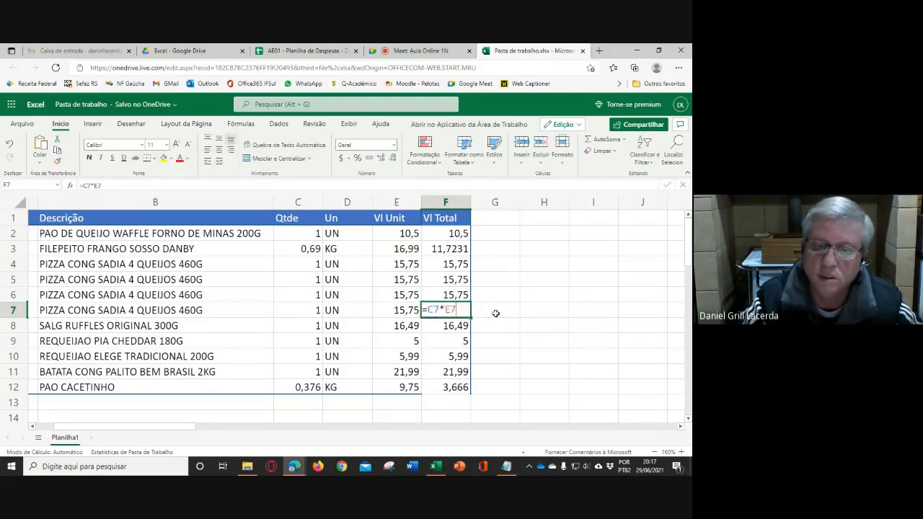
double_click(456, 325)
key("Escape")
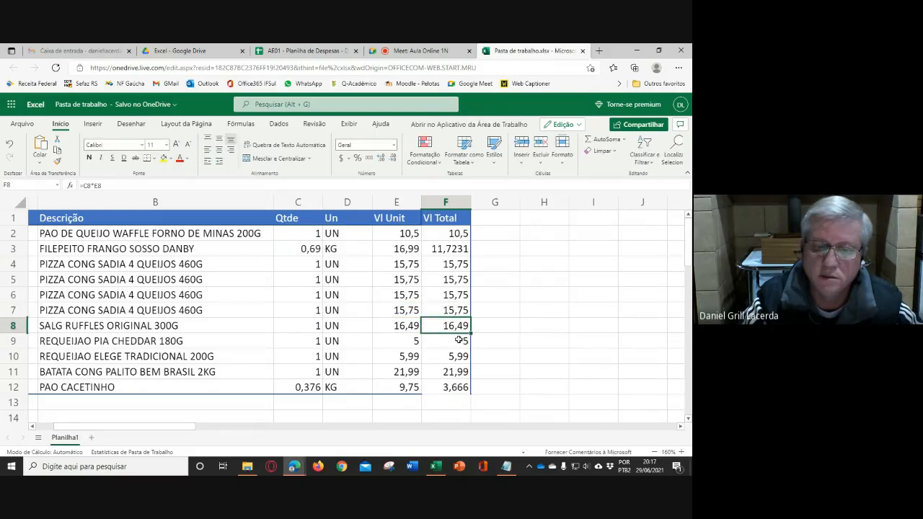
key("Down")
key("F2")
key("Escape")
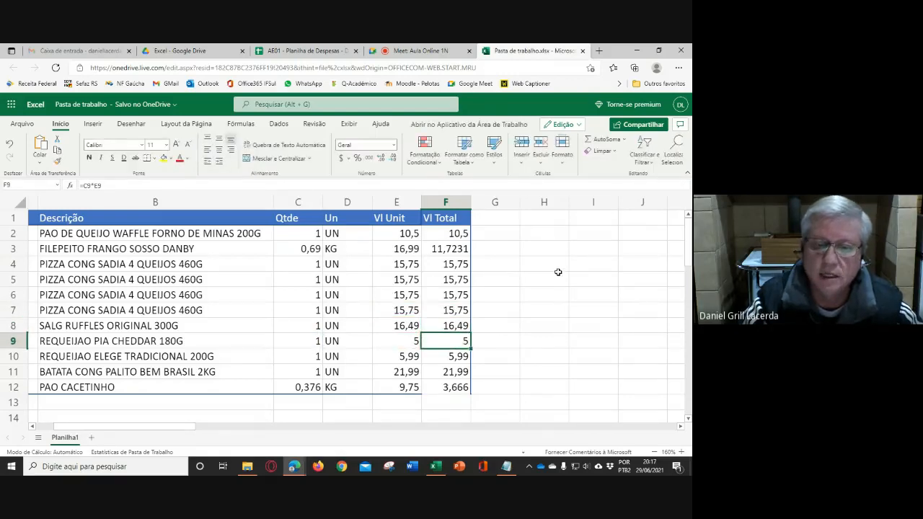
left_click(559, 275)
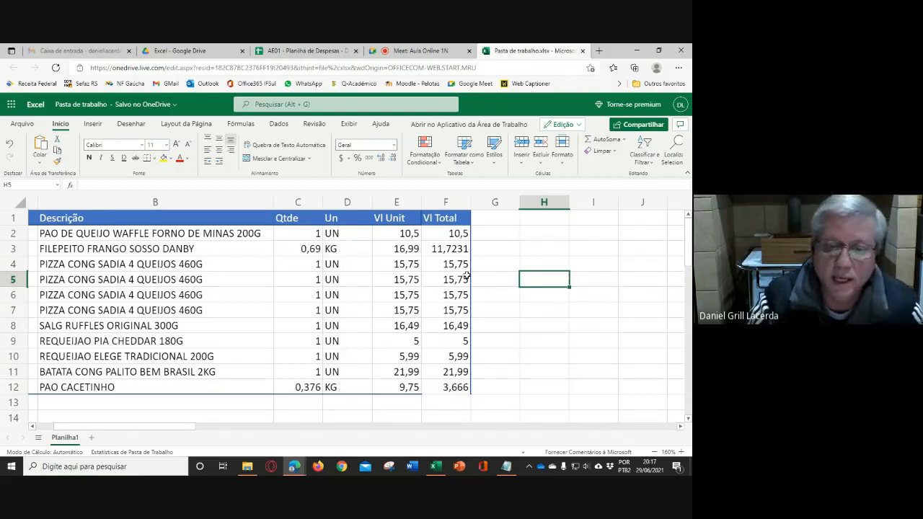
- Clear the copied totals in F3:F12 and auto-fill the F2 formula down to the last item row again
left_click_drag(460, 252, 458, 382)
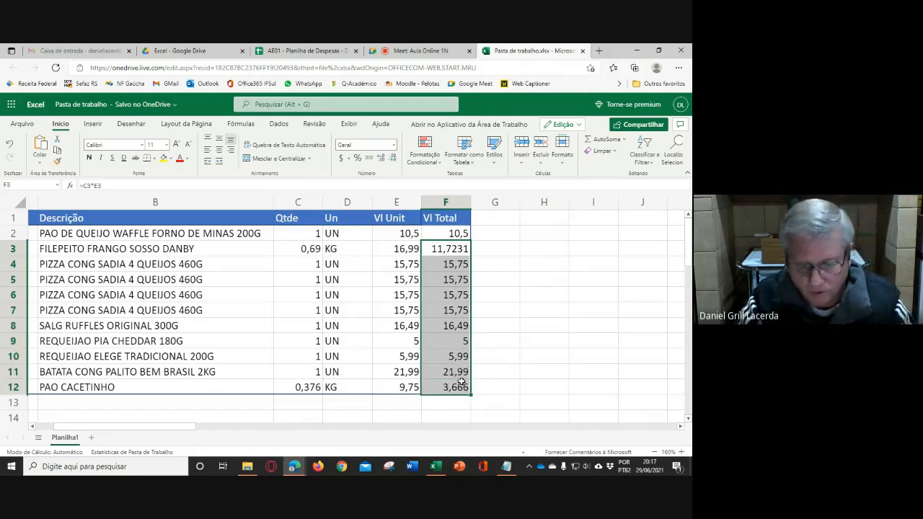
key("Delete")
left_click(448, 234)
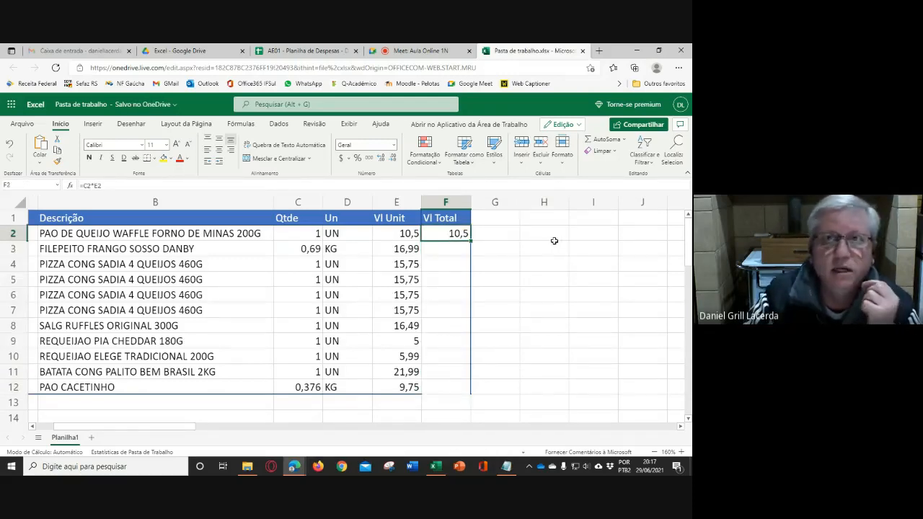
double_click(470, 241)
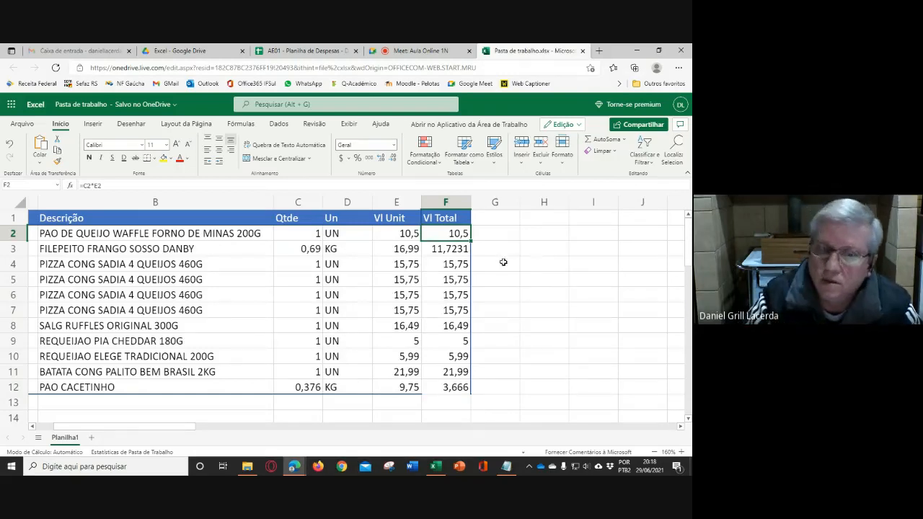
- Review the Vl Unit values in E2:E12 and the total formula for the last item in F12
left_click(408, 238)
left_click_drag(408, 244, 408, 386)
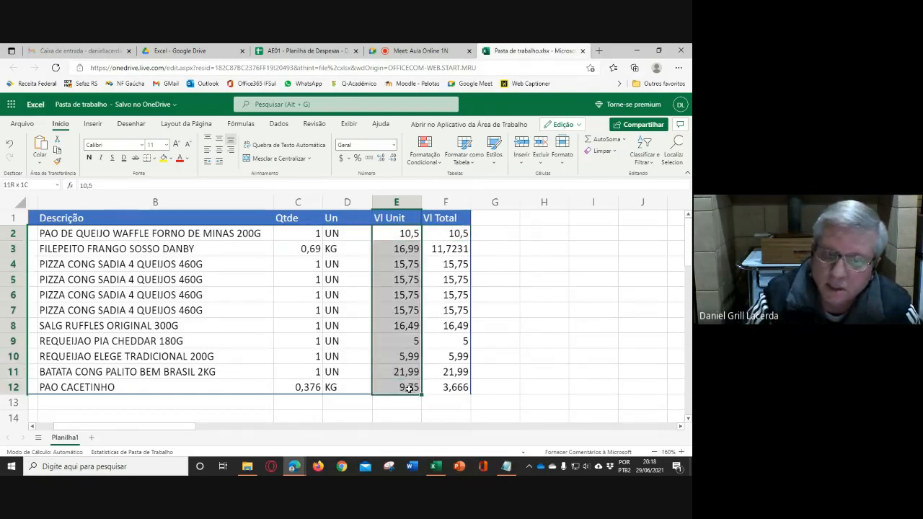
left_click(522, 353)
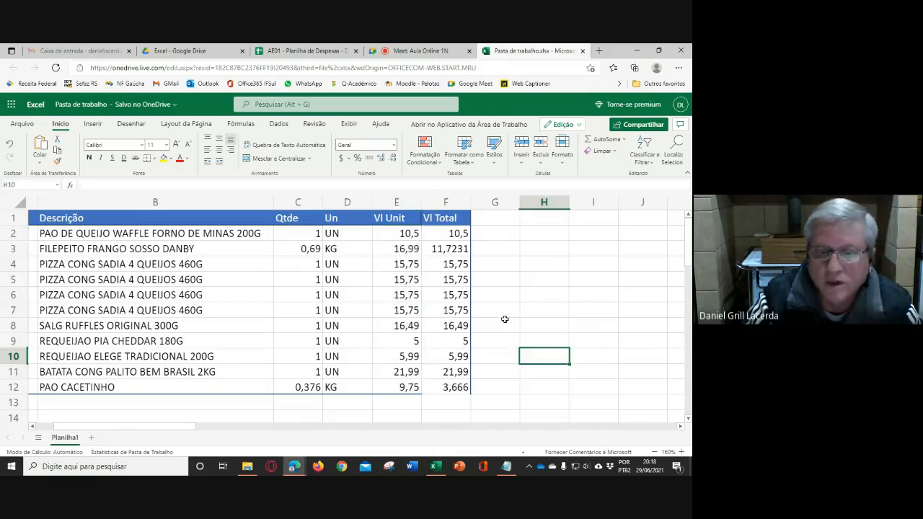
left_click(459, 387)
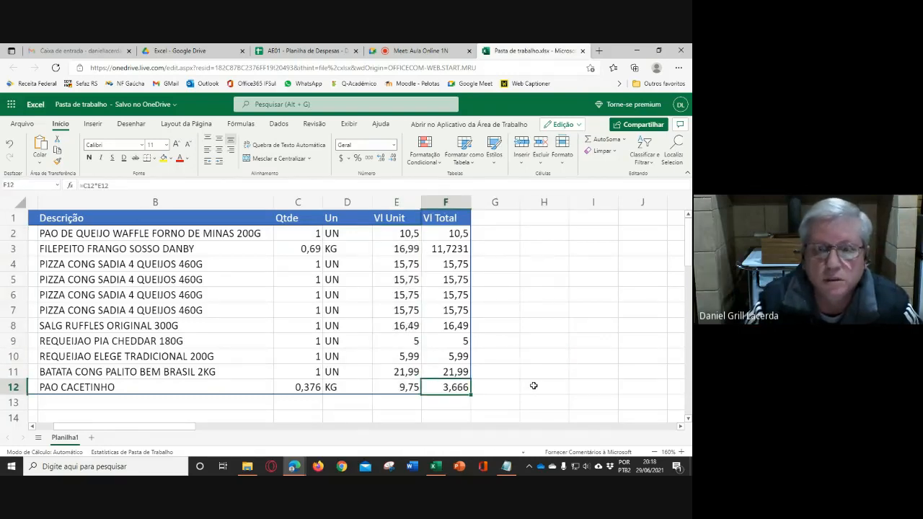
left_click(409, 403)
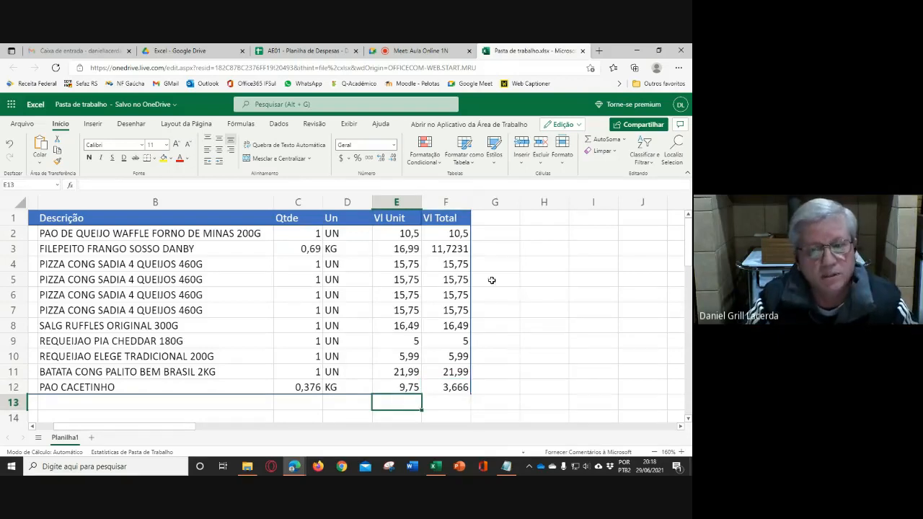
- Clear the totals in F3:F12 and fill the F2 formula down past the items to F16
left_click_drag(457, 247, 458, 390)
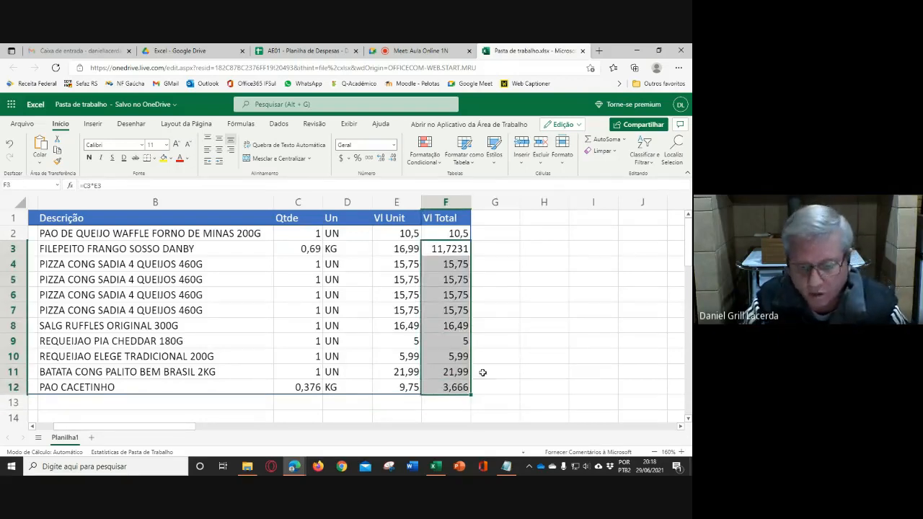
scroll(523, 319, "down", 1)
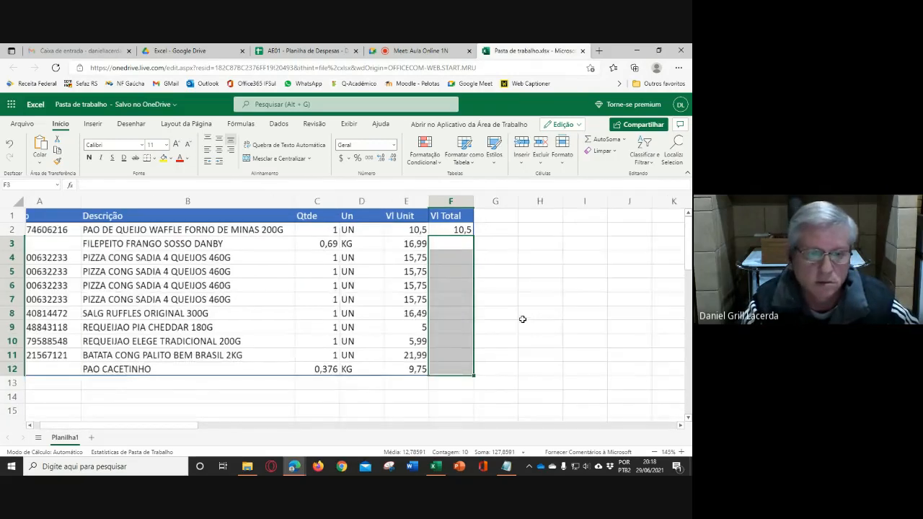
scroll(522, 318, "down", 1)
left_click(436, 225)
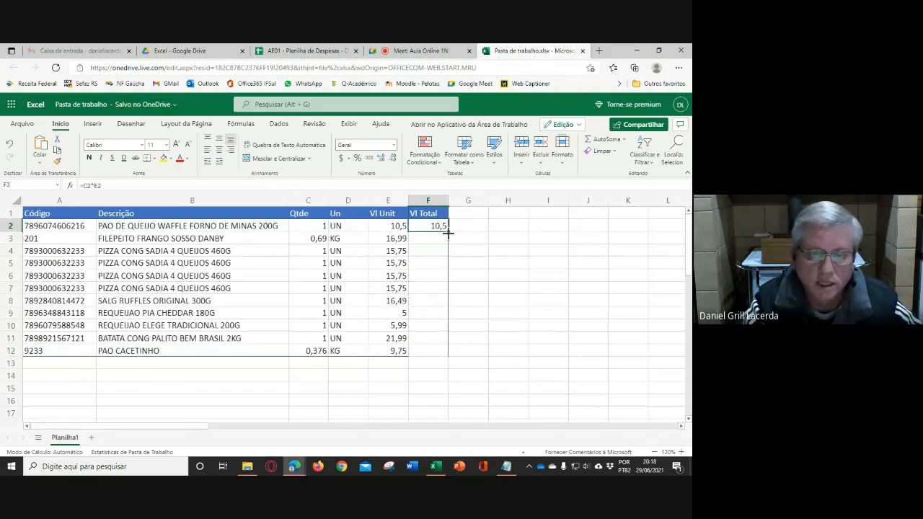
left_click_drag(448, 231, 445, 404)
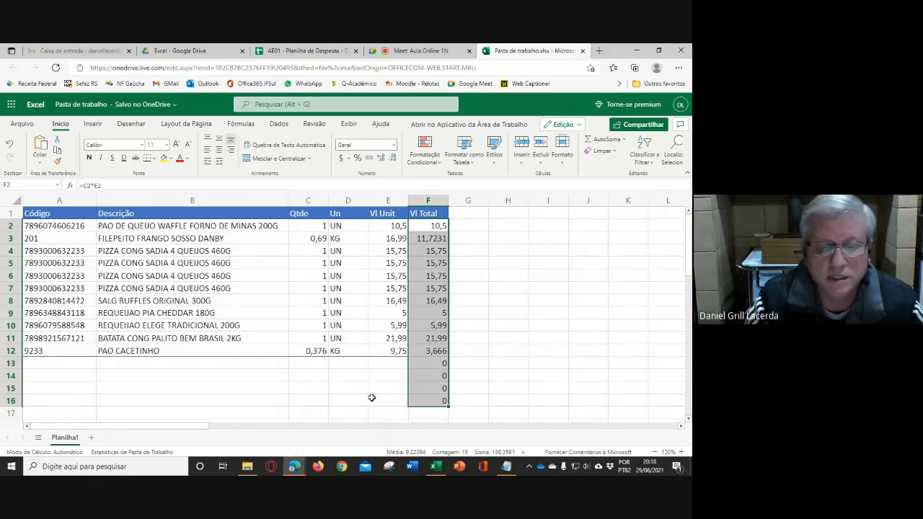
- Clear the surplus formulas in F13:F16 below the items, along with the totals in F3:F12
left_click(570, 330)
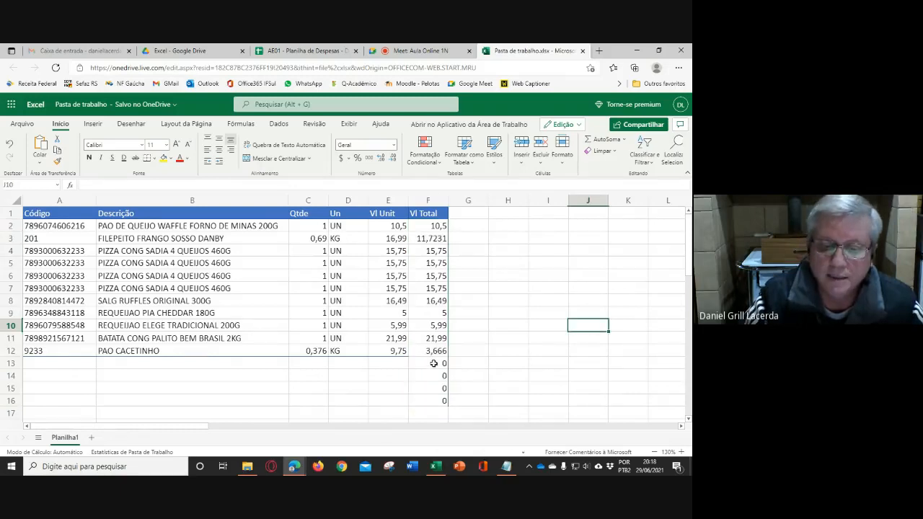
left_click_drag(435, 364, 454, 403)
key("Delete")
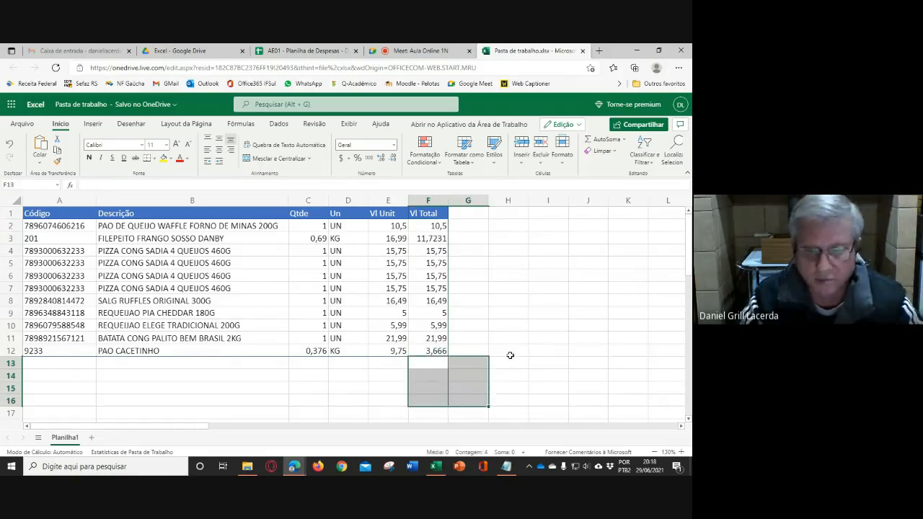
left_click(509, 354)
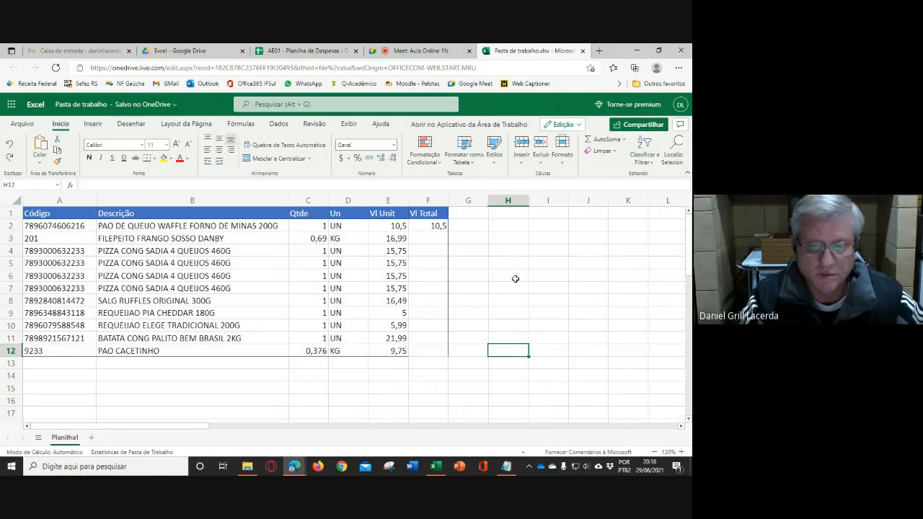
- Fill the F2 formula down to F12, undo that fill, and repeat it with the automatic fill to the last item row
left_click(434, 227)
left_click_drag(447, 231, 444, 349)
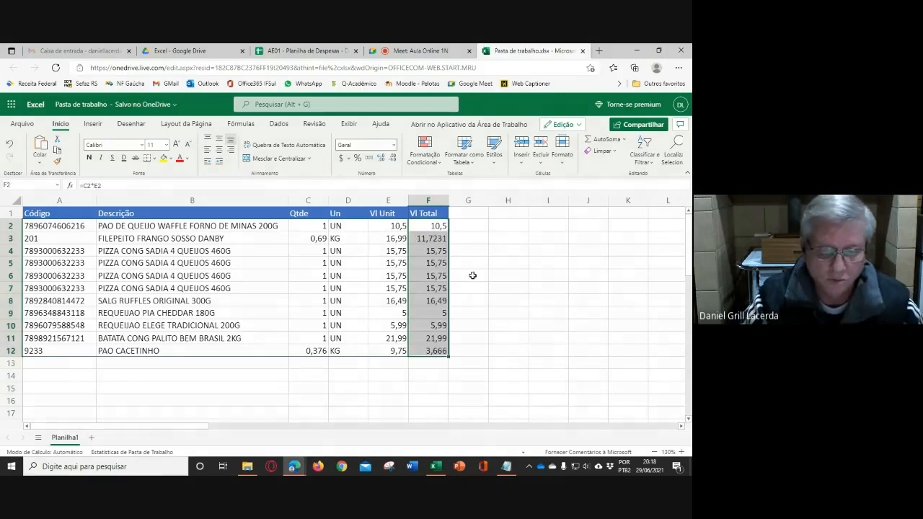
key("ctrl+z")
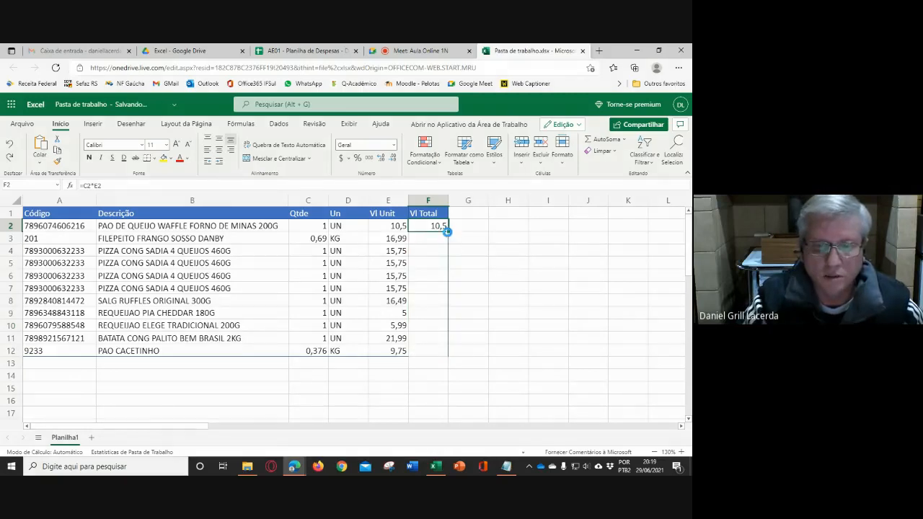
double_click(446, 229)
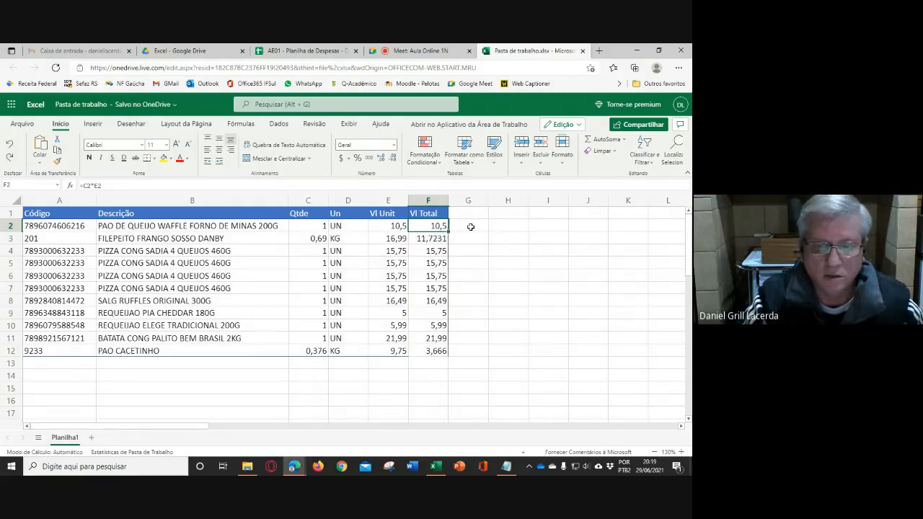
- Enter the test value 23 in G2 and auto-fill it down to the last item row
left_click(471, 226)
type("23")
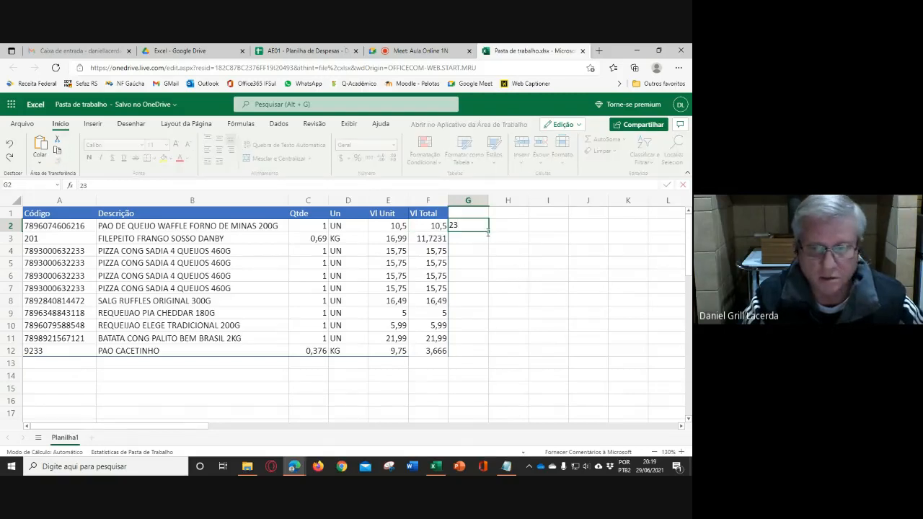
key("Return")
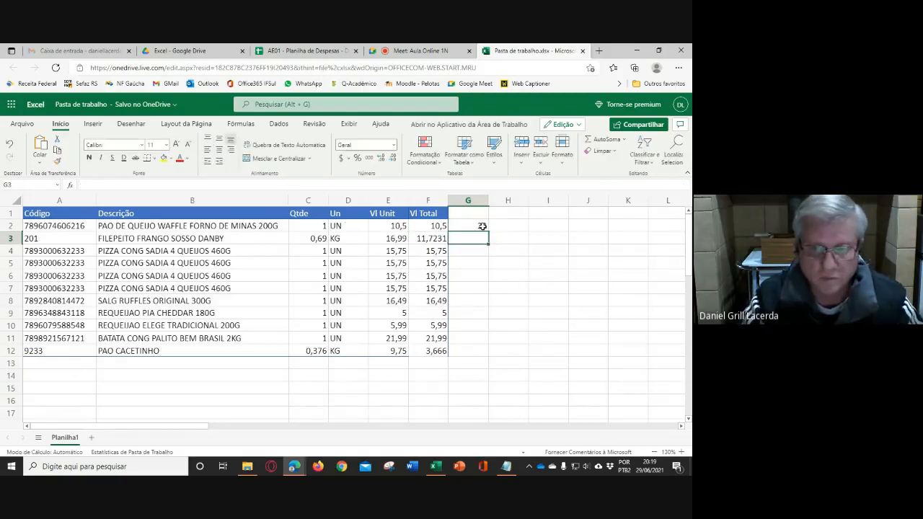
left_click(483, 227)
double_click(488, 231)
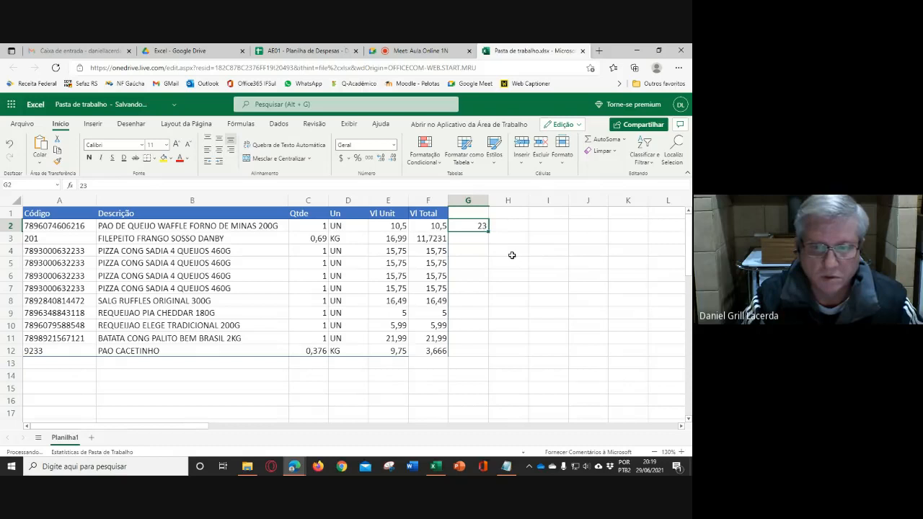
- Enter the test value 35 in I2, separated from the table by an empty column, and fill it down to I12
left_click(542, 228)
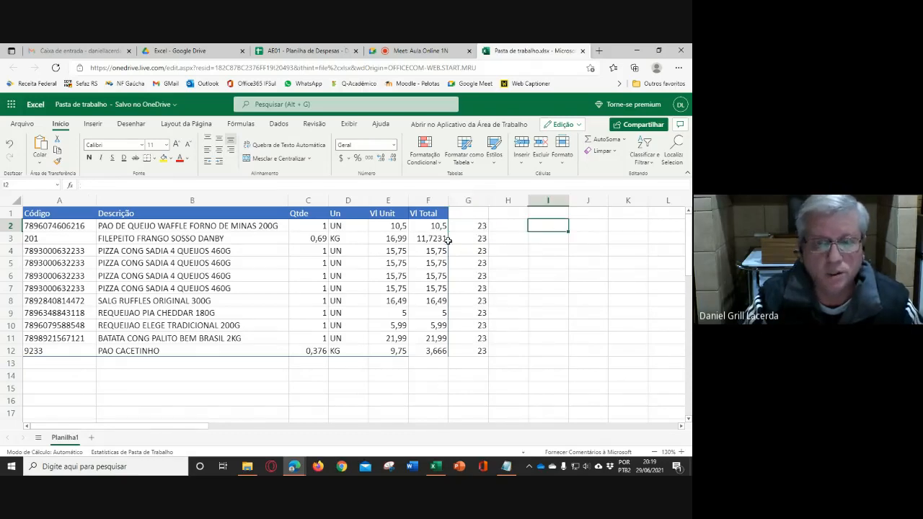
left_click_drag(436, 229, 426, 345)
left_click(537, 228)
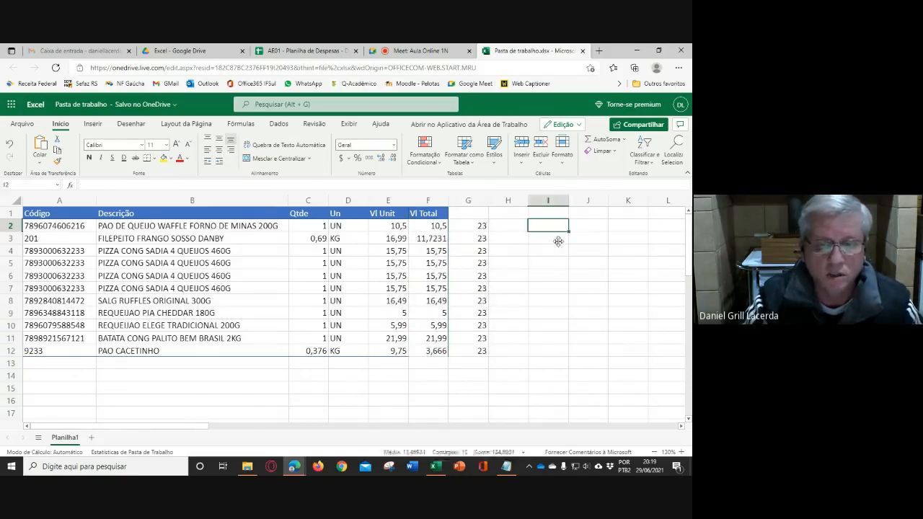
type("35")
key("Return")
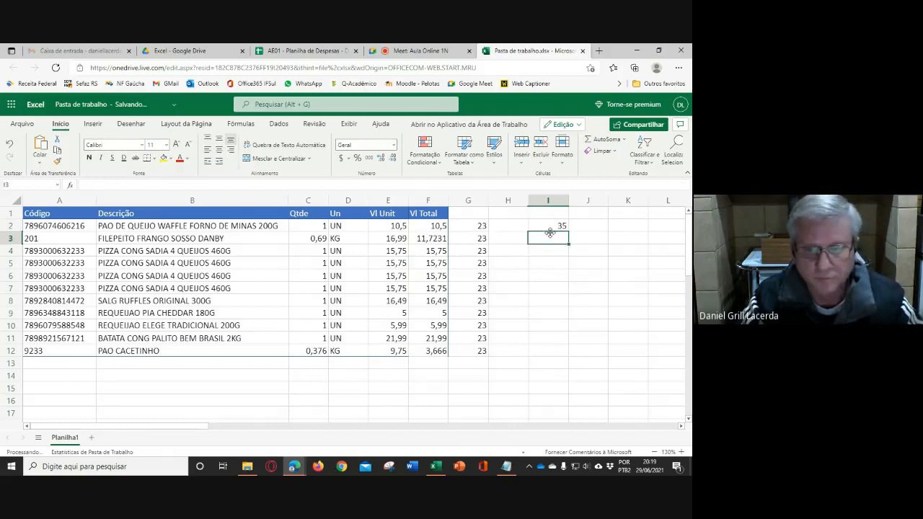
left_click(558, 227)
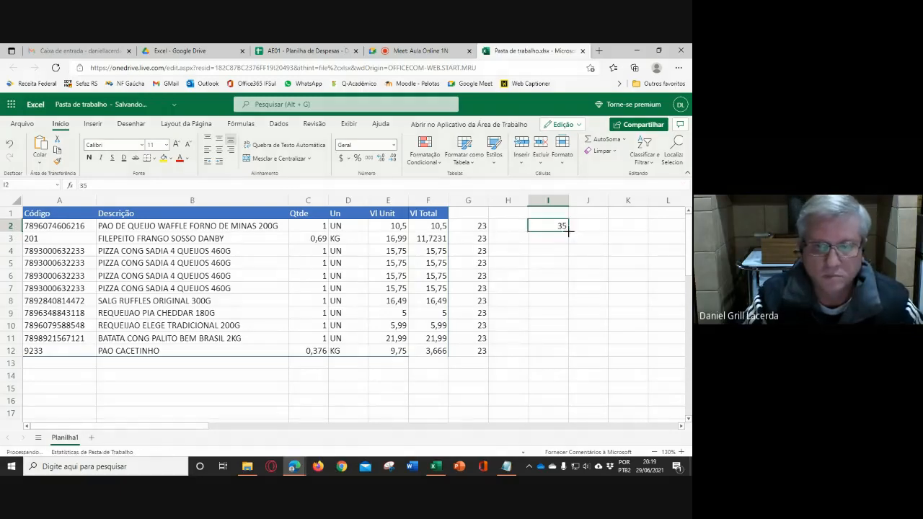
left_click(512, 230)
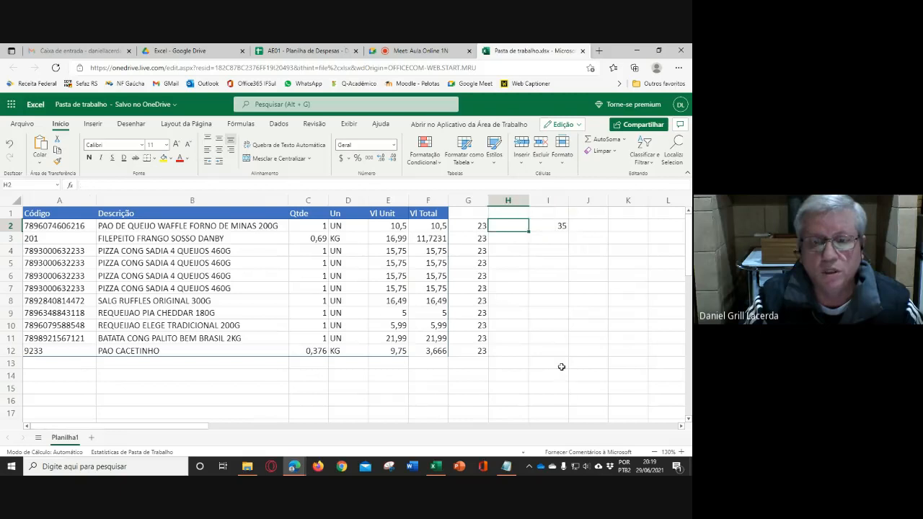
left_click(556, 225)
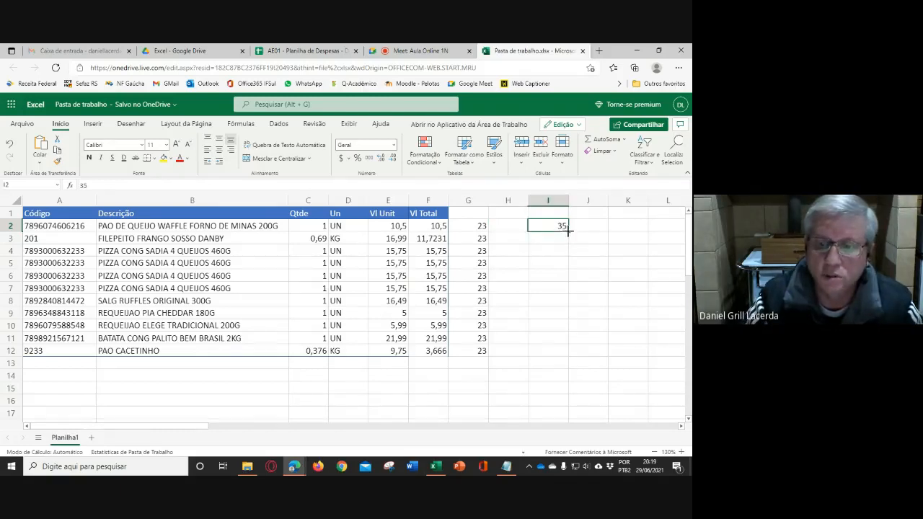
left_click_drag(567, 231, 567, 347)
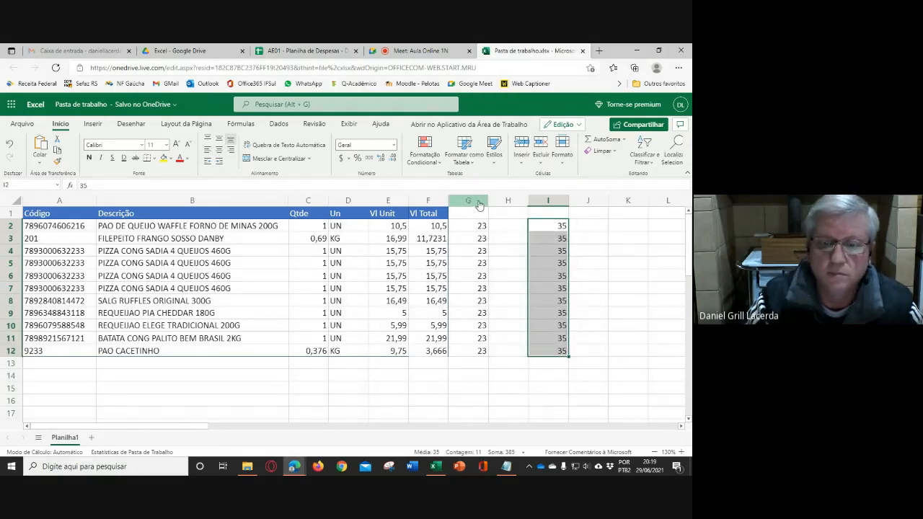
- Clear the test values from columns G through I and the copied totals from F3:F12
left_click(478, 202)
left_click_drag(479, 202, 559, 204)
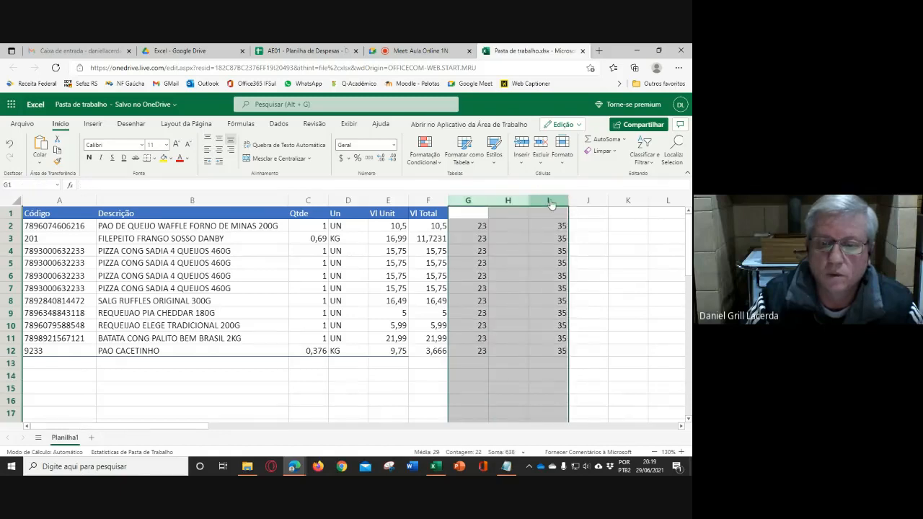
key("Delete")
left_click(512, 262)
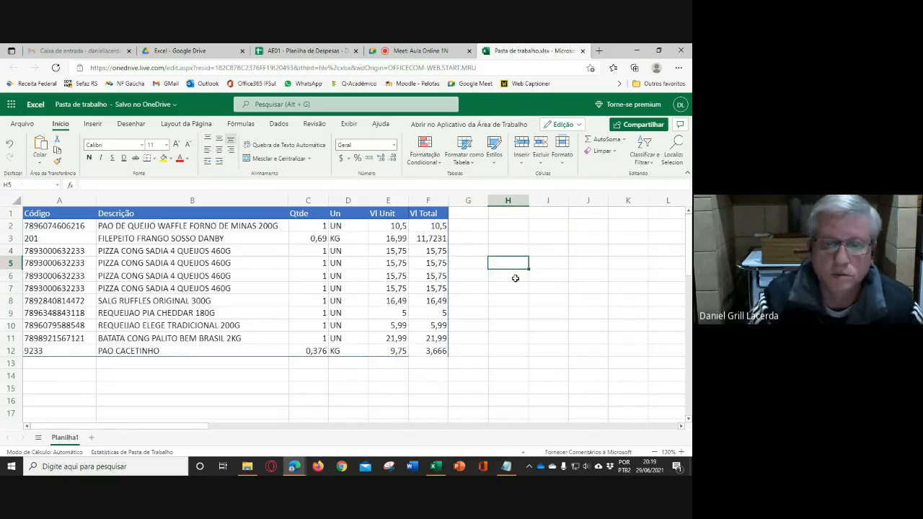
left_click_drag(432, 240, 435, 345)
key("Delete")
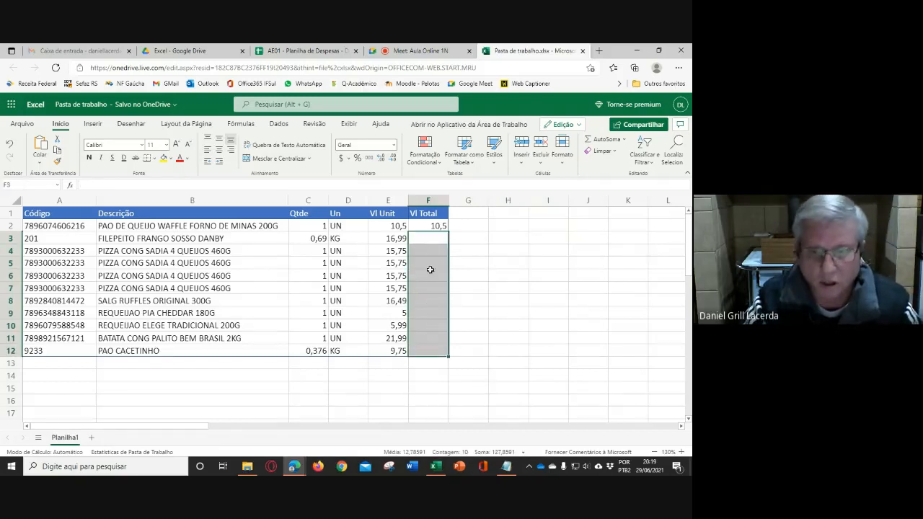
- Copy the F2 formula and paste it into F3, F4 and F5 one cell at a time
left_click(433, 227)
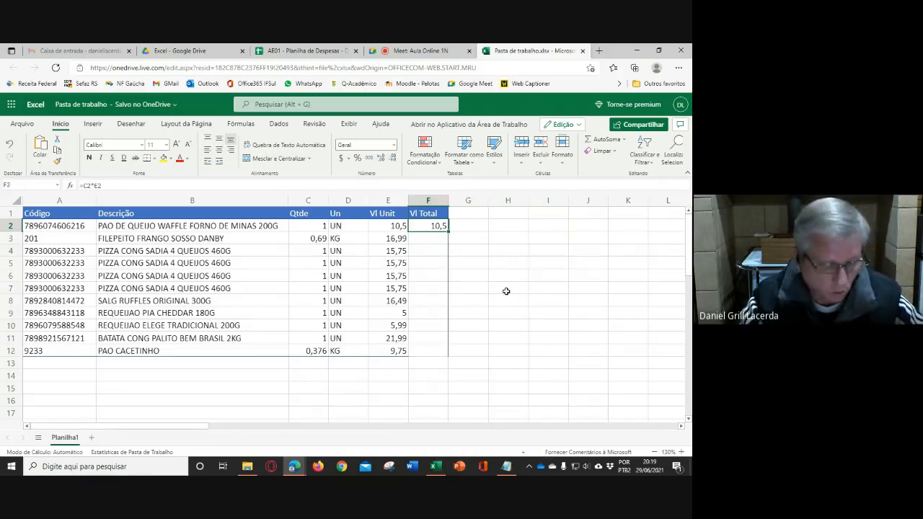
key("ctrl+c")
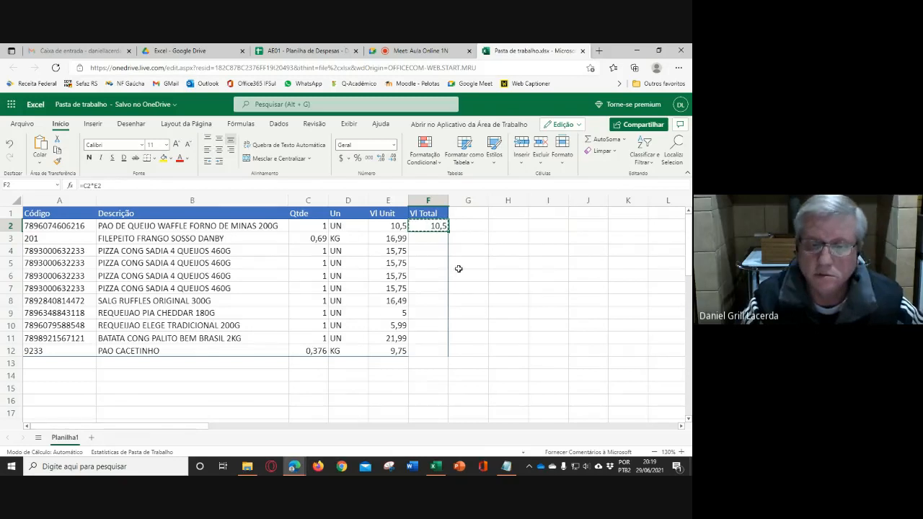
left_click(433, 241)
key("ctrl+v")
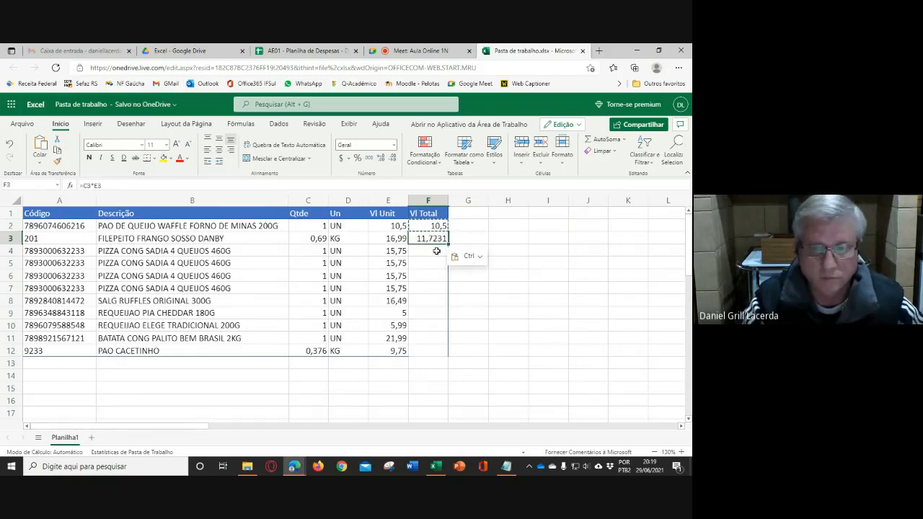
key("Return")
key("ctrl+v")
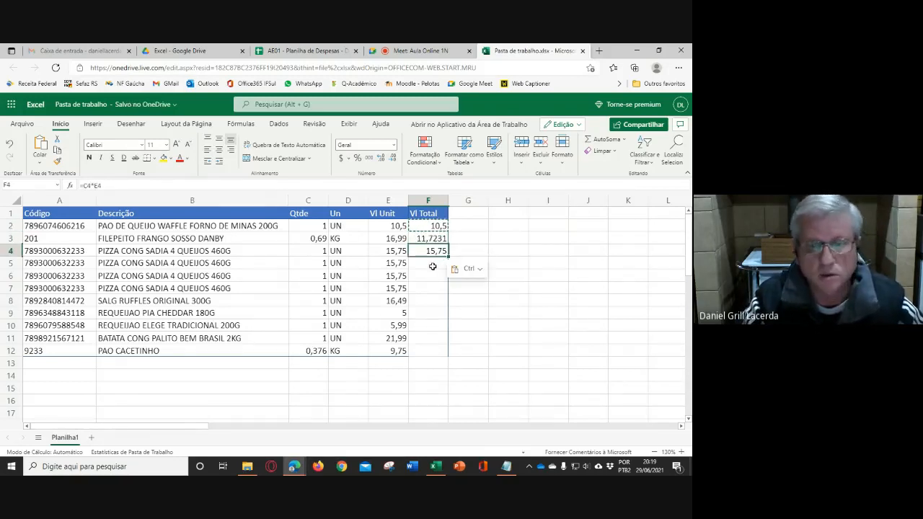
key("Return")
key("ctrl+v")
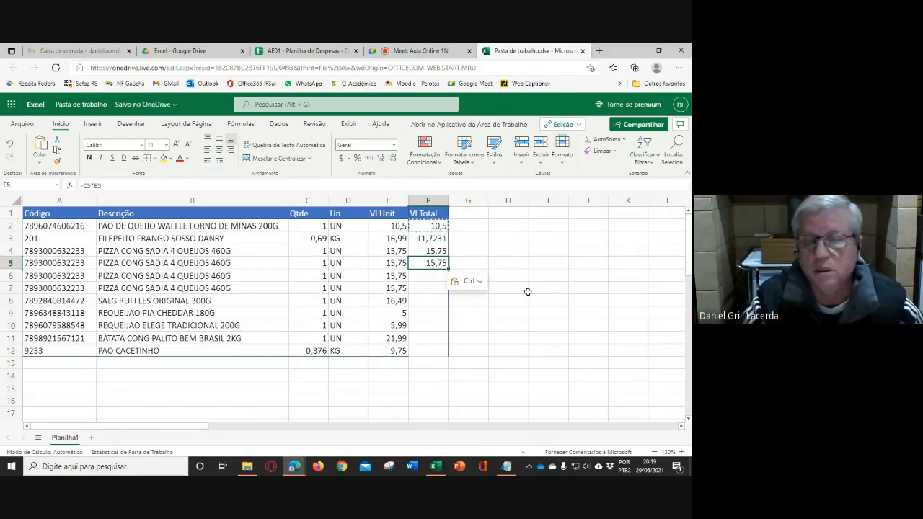
left_click(527, 290)
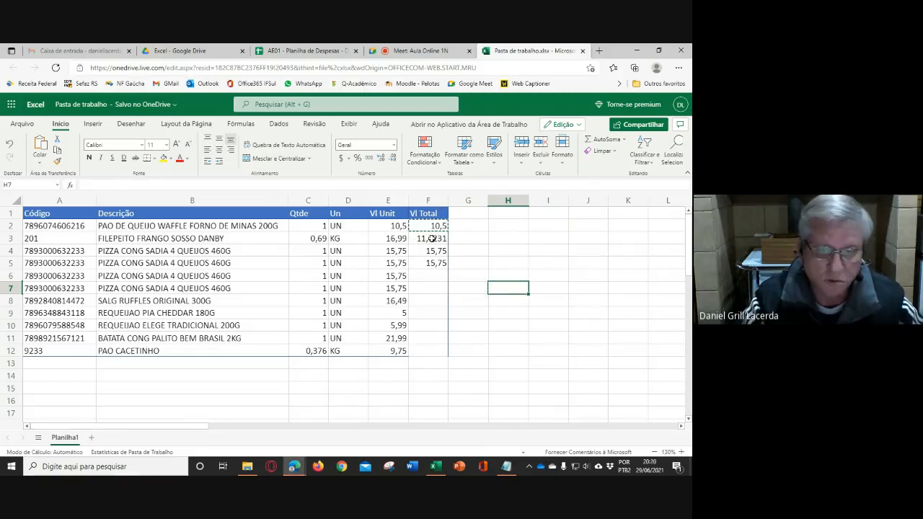
- Clear the pasted formulas from F3:F5 and copy the formula in F2 again
left_click_drag(431, 238, 432, 260)
left_click(491, 280)
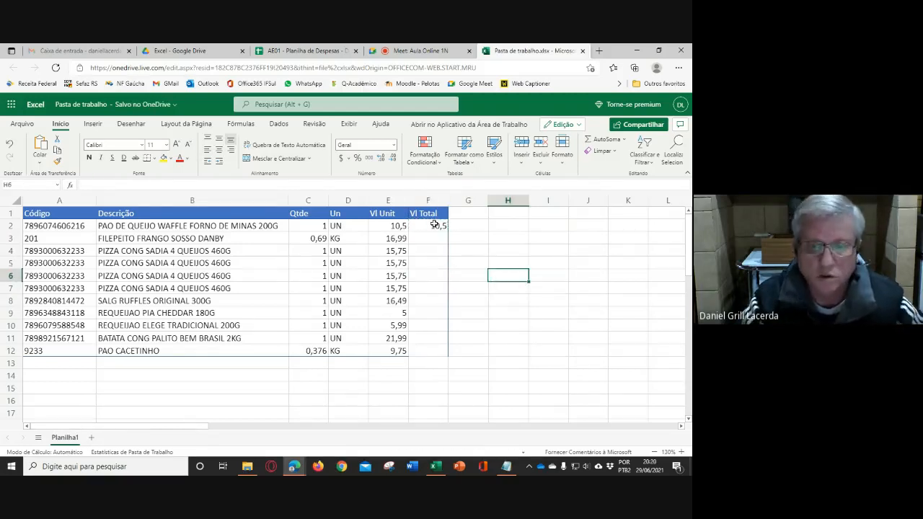
left_click(435, 225)
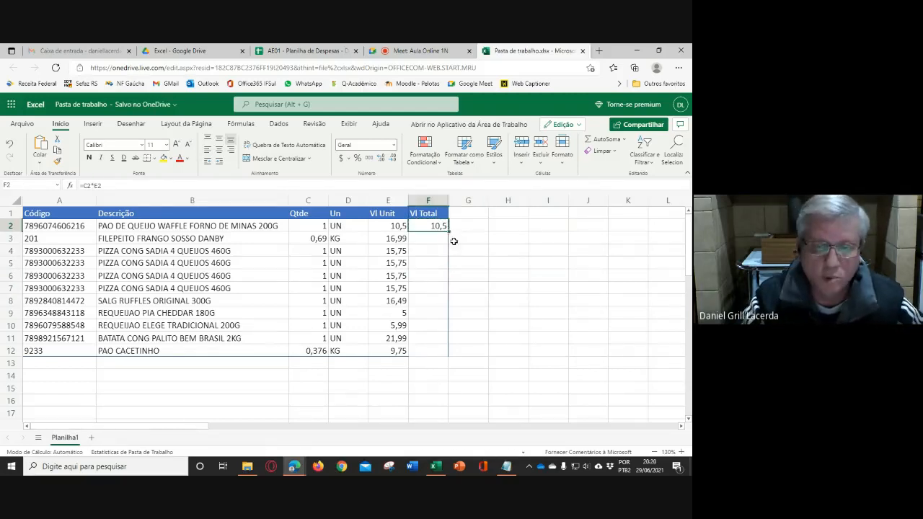
- Paste the copied F2 formula into I4 and open it to inspect its shifted cell references
left_click(545, 250)
key("ctrl+v")
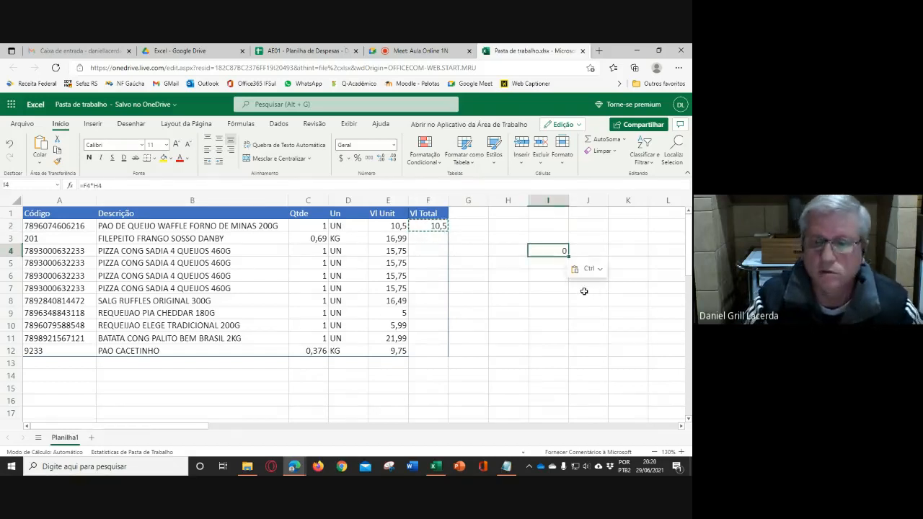
left_click(579, 312)
left_click(550, 248)
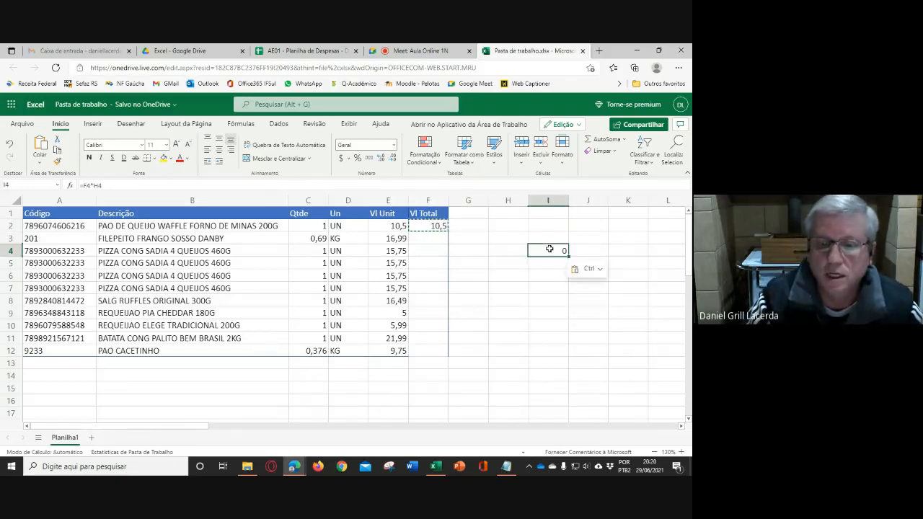
double_click(551, 249)
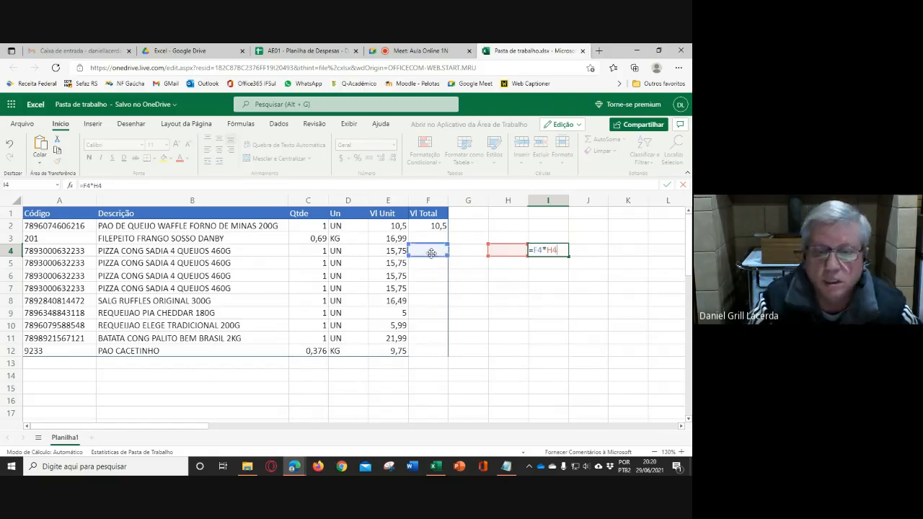
left_click(587, 313)
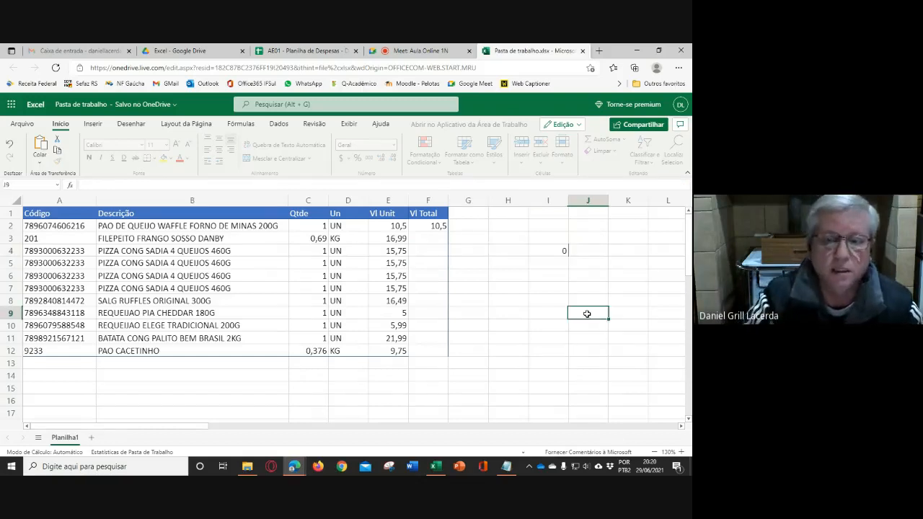
- Clear the pasted formula from I4
left_click(559, 253)
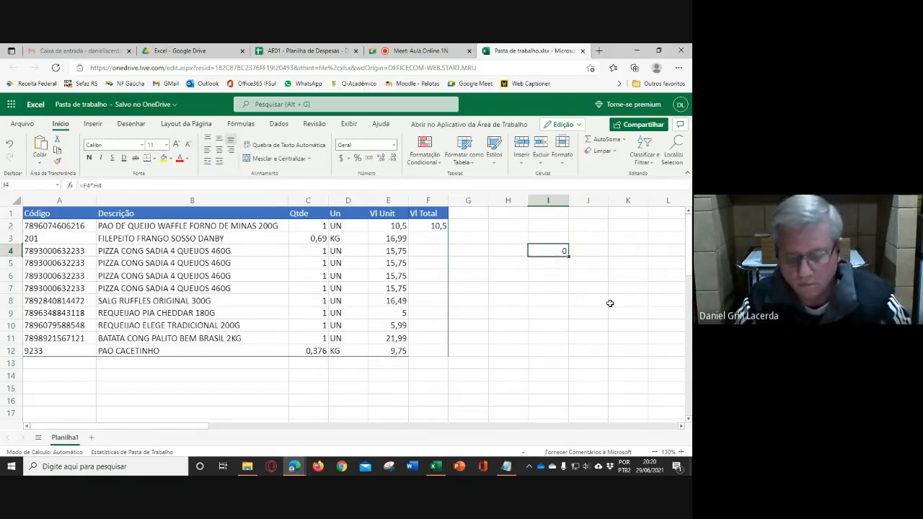
key("Delete")
left_click(587, 296)
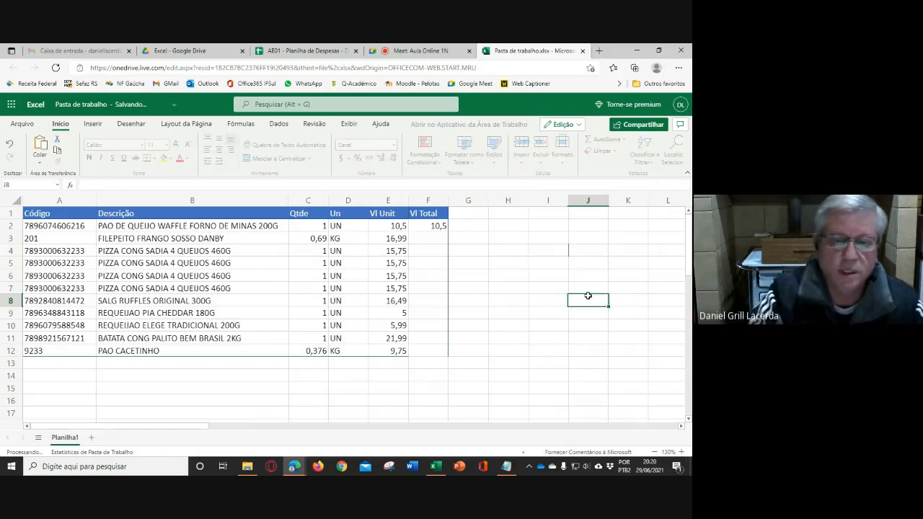
- Auto-fill the Vl Total formula from F2 down through F12
left_click(429, 228)
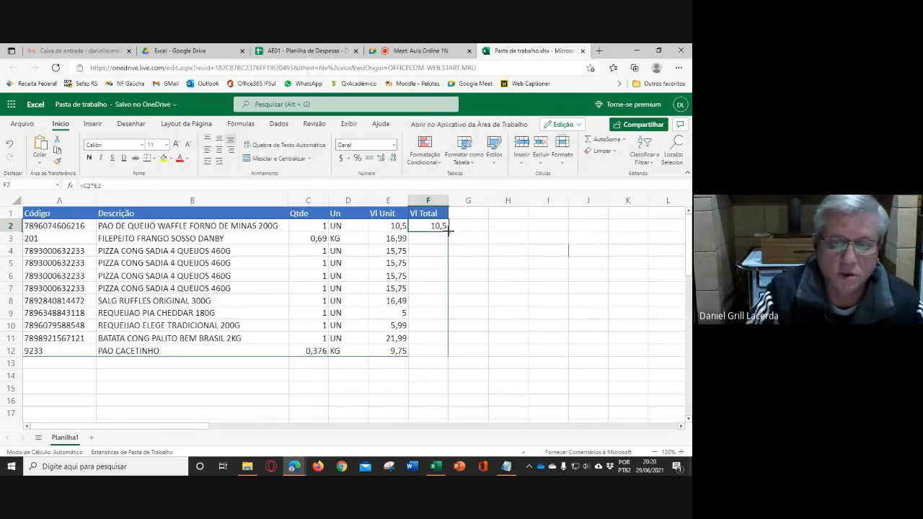
double_click(448, 230)
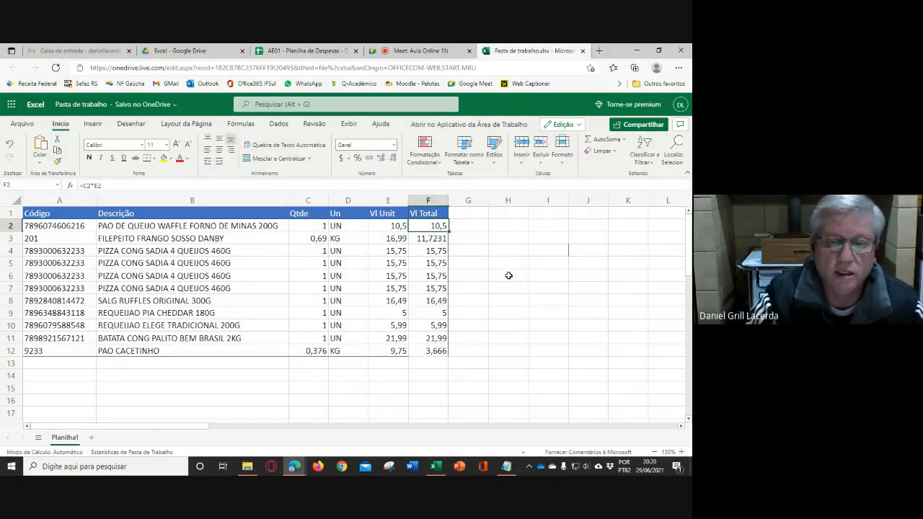
left_click(508, 276)
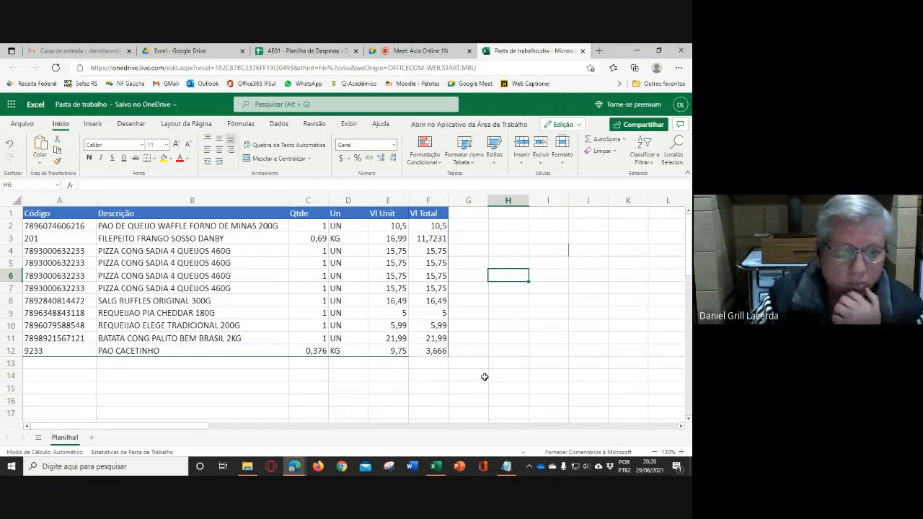
- Format E2:F12 with the R$ Português (Brasil) accounting format and widen columns E and F equally
left_click_drag(388, 226, 496, 348)
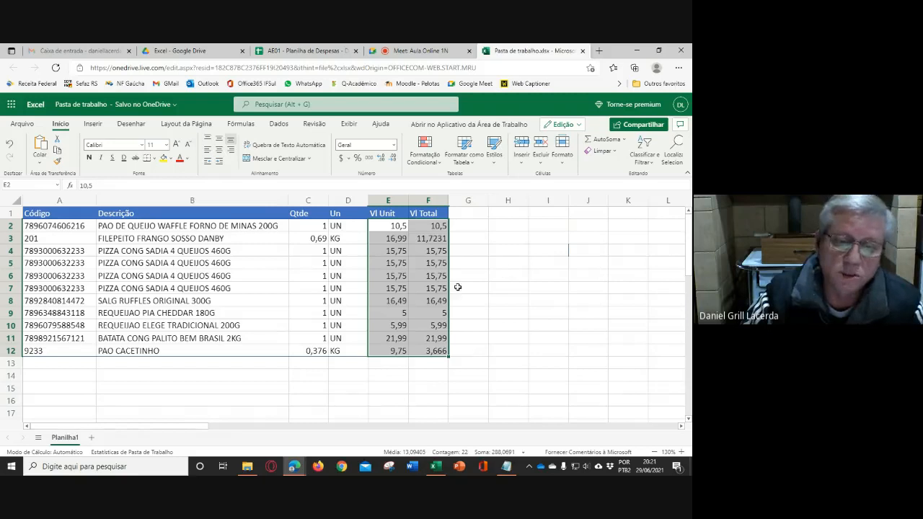
left_click(348, 160)
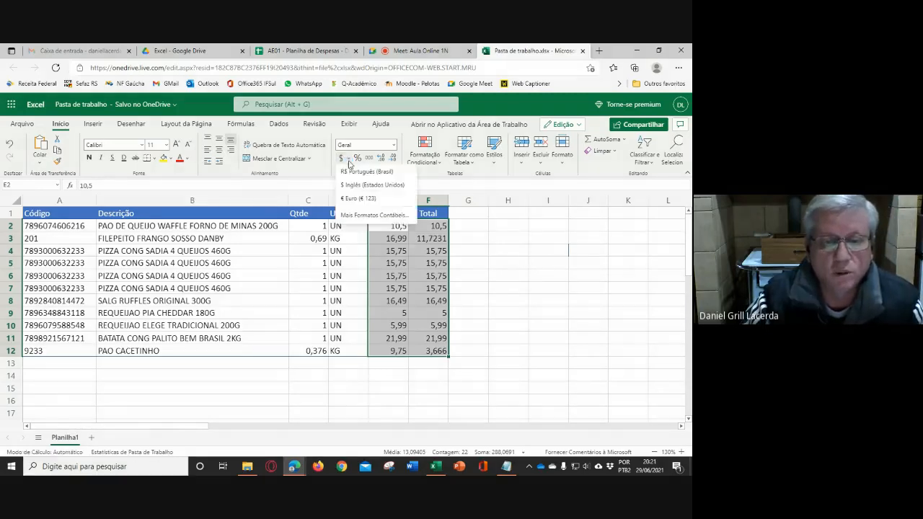
left_click(360, 172)
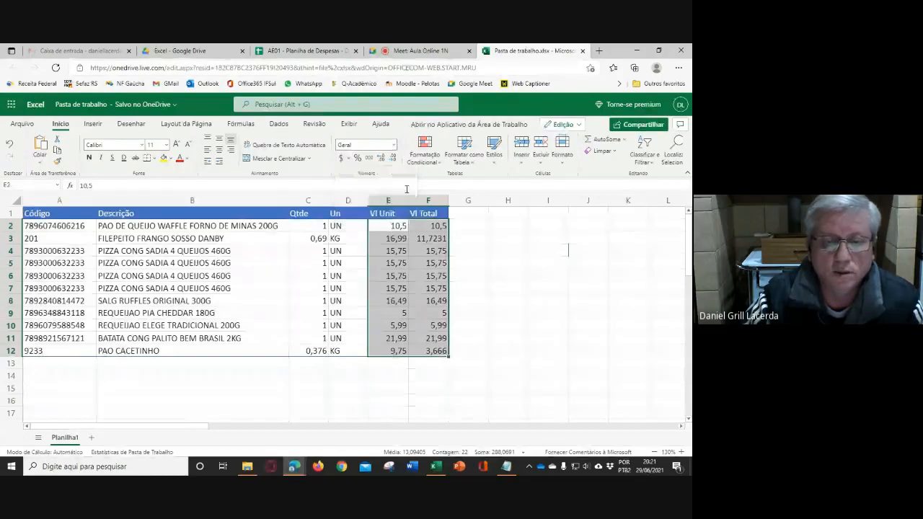
left_click_drag(393, 200, 453, 199)
left_click(585, 319)
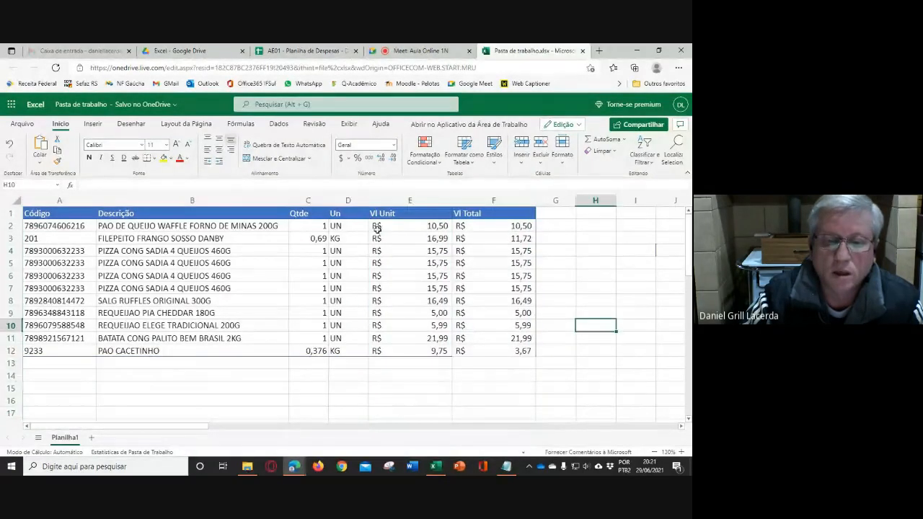
- Change the number format of E2:F12 to Moeda
left_click(380, 227)
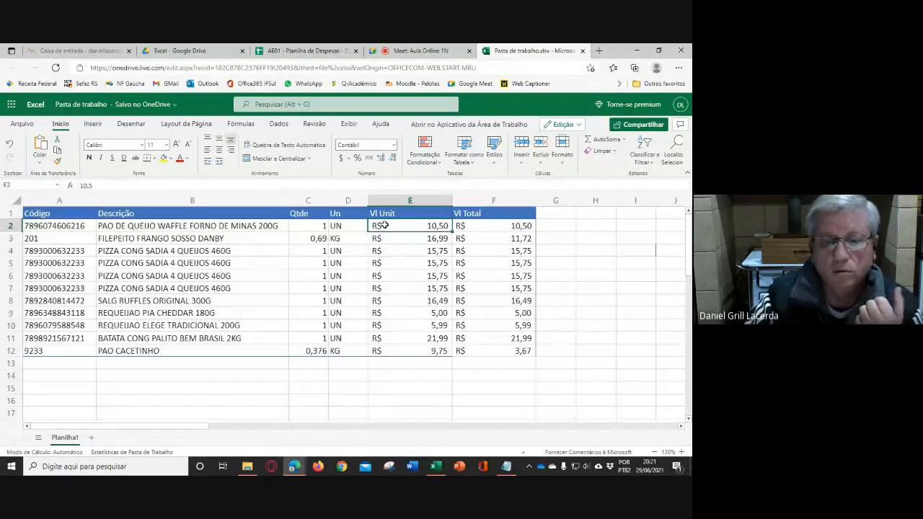
left_click_drag(384, 225, 498, 349)
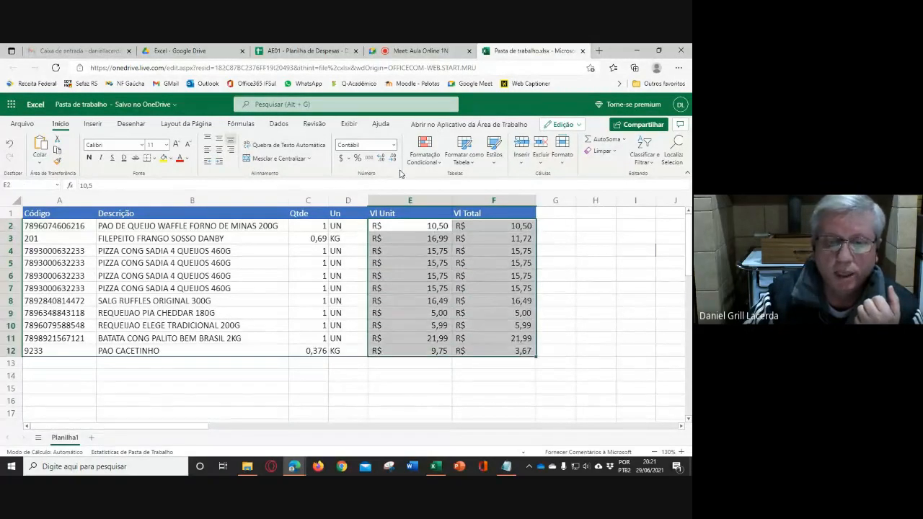
left_click(394, 145)
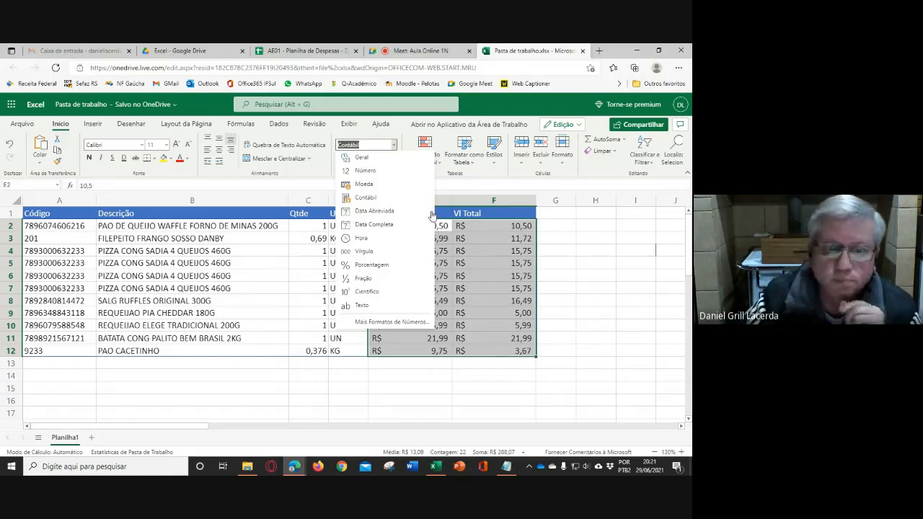
left_click(368, 186)
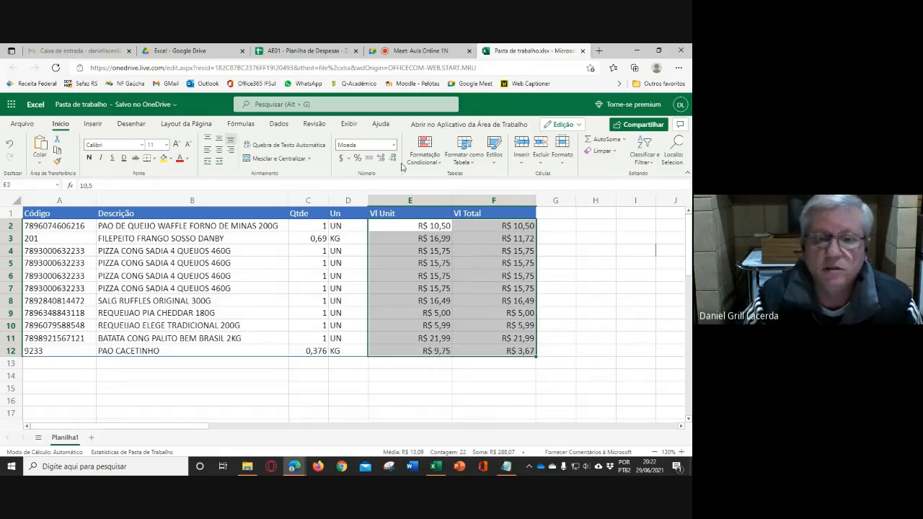
- Change E2:F12 to the Número format and reduce the values to no decimal places
left_click(393, 146)
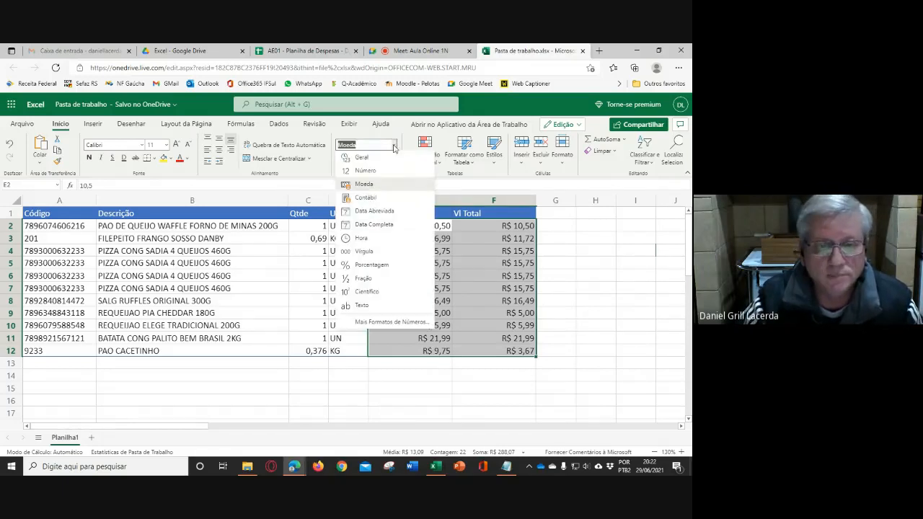
left_click(366, 173)
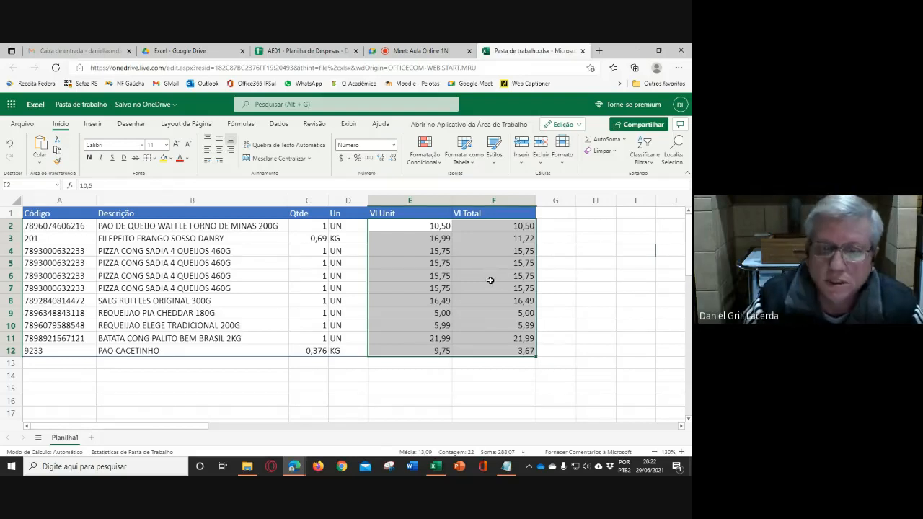
left_click(393, 163)
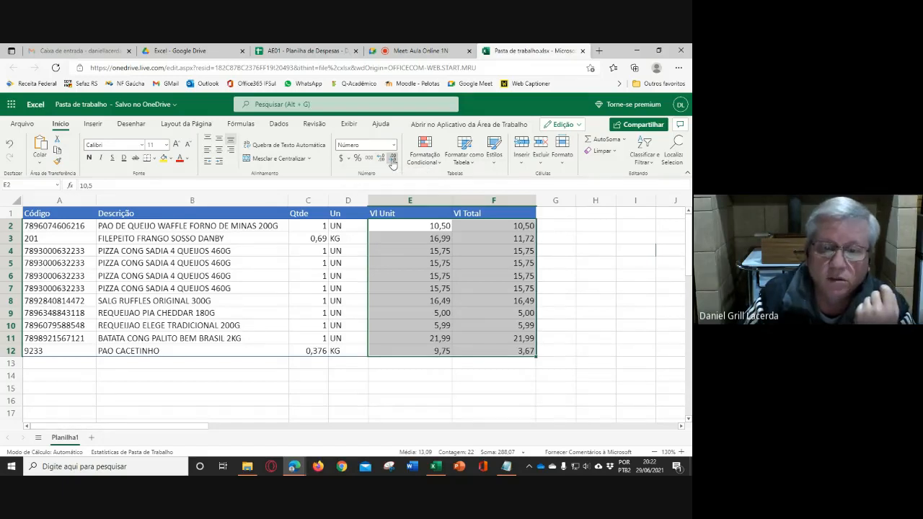
left_click(392, 163)
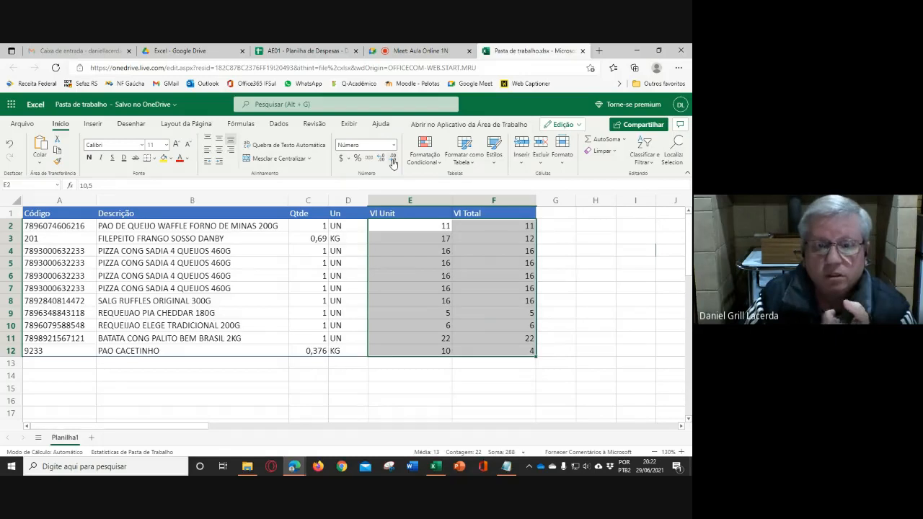
- Increase the decimal places of the values in E2:F12 to seven
left_click(381, 159)
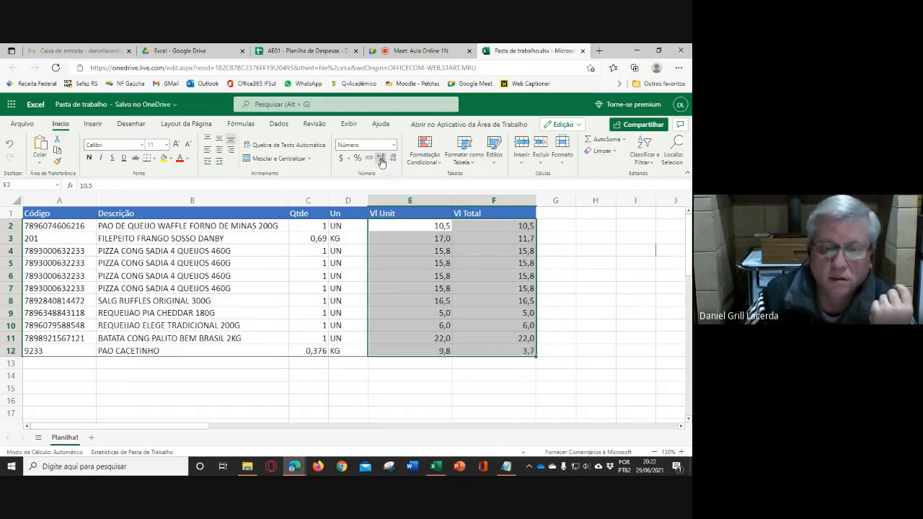
left_click(381, 159)
left_click(381, 159)
left_click(381, 160)
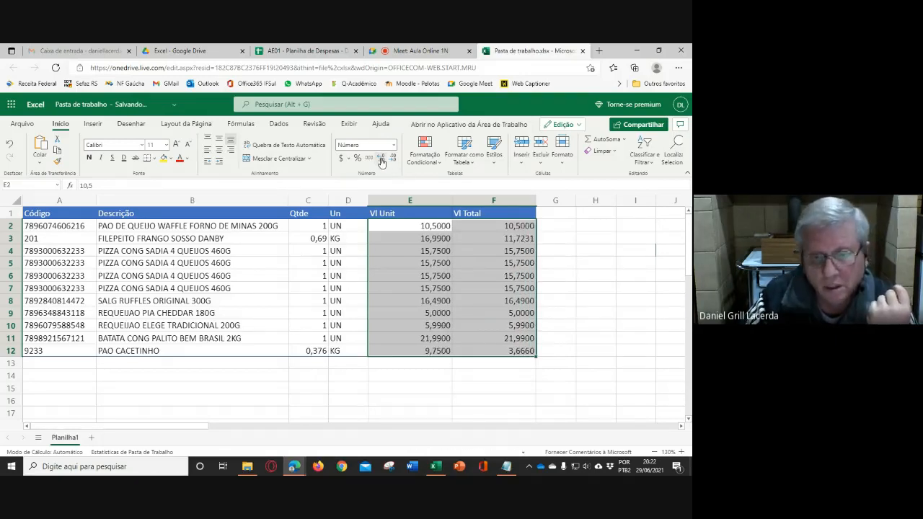
left_click(381, 159)
left_click(381, 160)
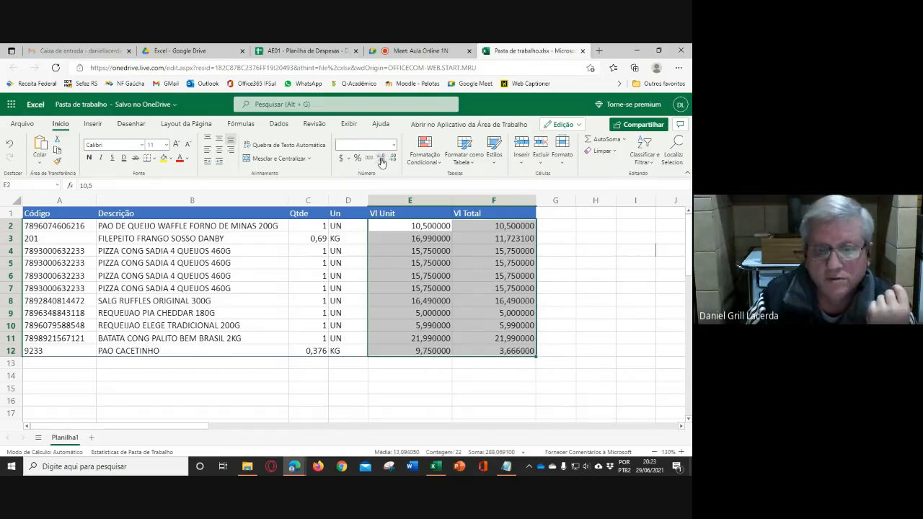
left_click(381, 159)
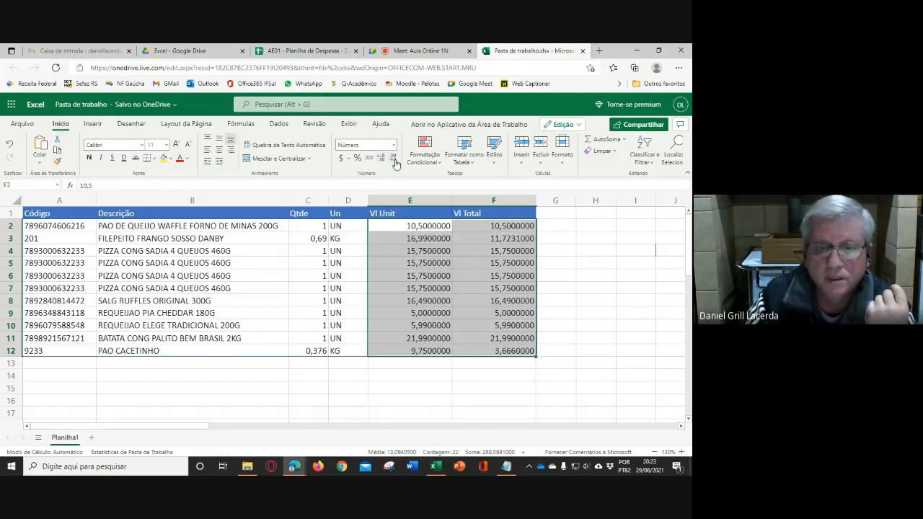
- Decrease the decimal places of the values in E2:F12 to two
left_click(393, 158)
left_click(393, 158)
left_click(393, 159)
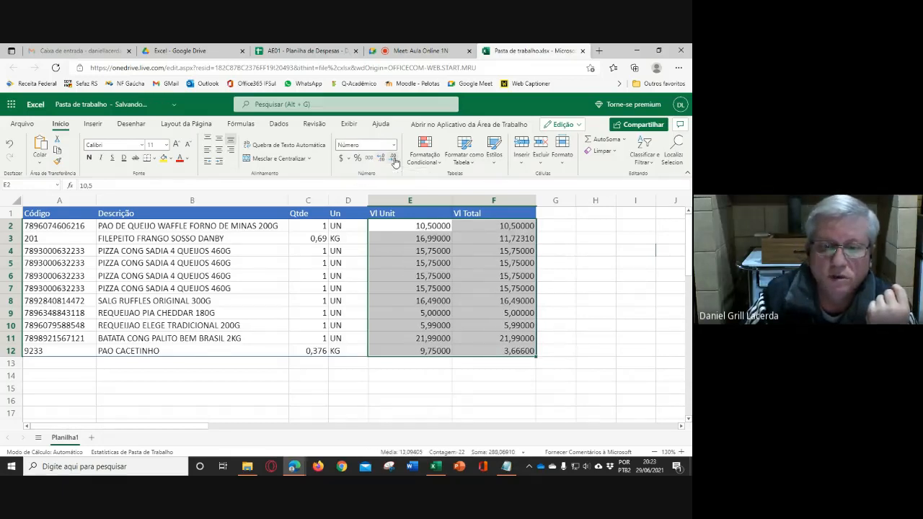
left_click(392, 159)
left_click(393, 158)
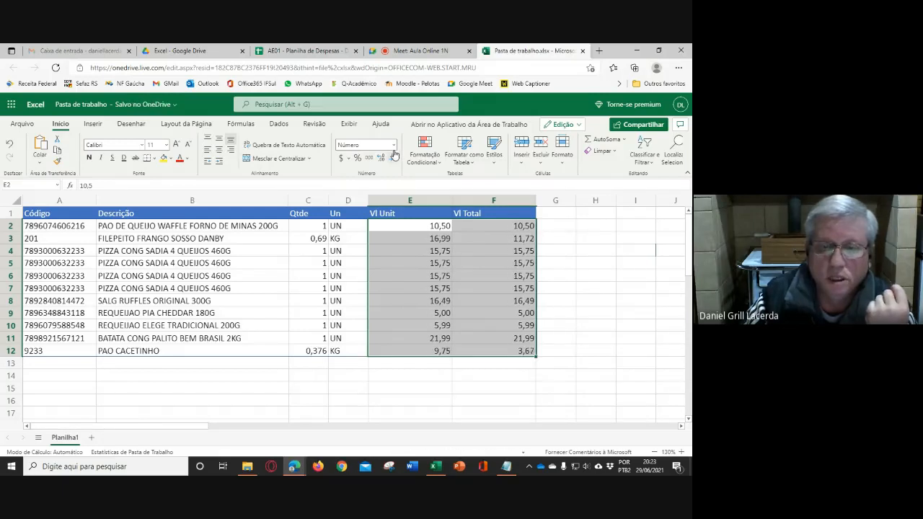
- Enable the thousands separator for E2:F12 in the detailed number format settings, keeping the Número category with two decimals
left_click(393, 145)
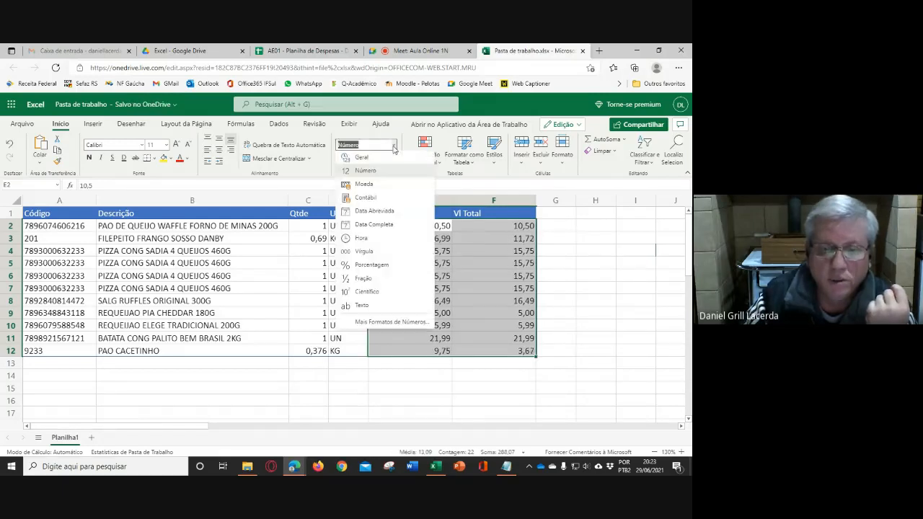
left_click(392, 322)
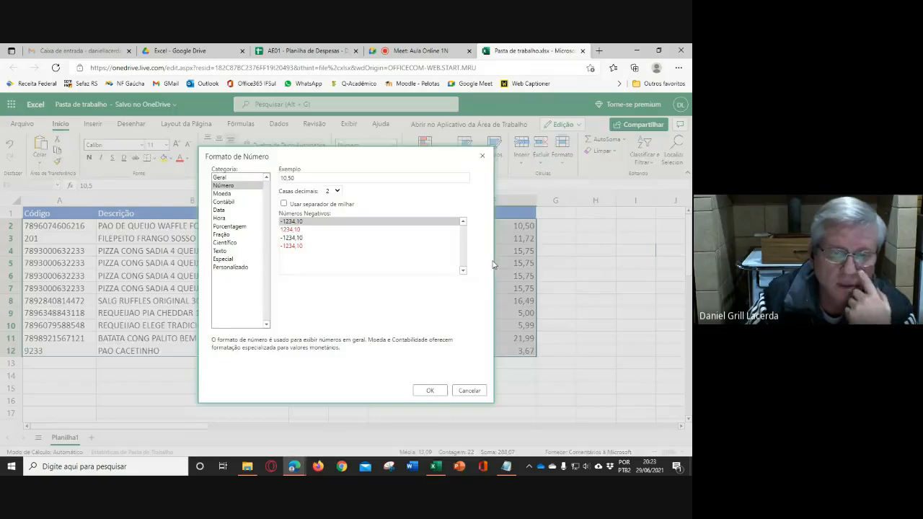
left_click_drag(361, 154, 164, 142)
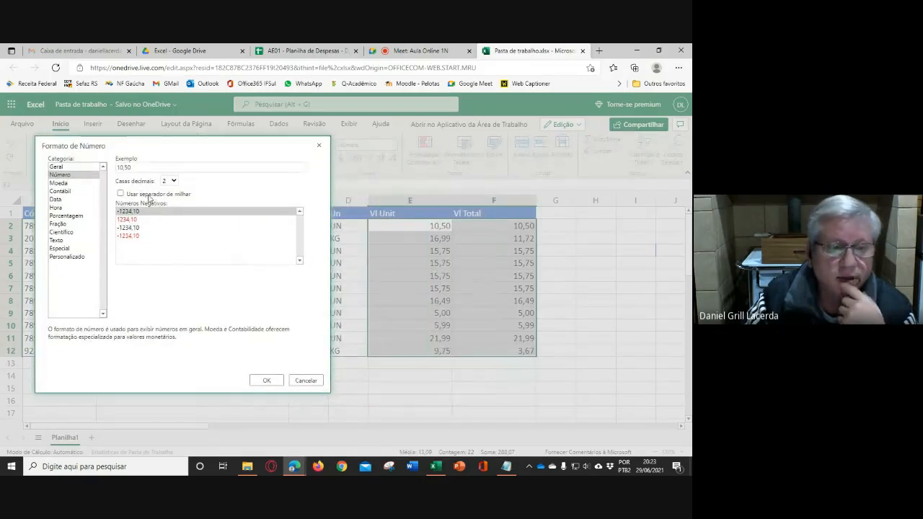
left_click(121, 193)
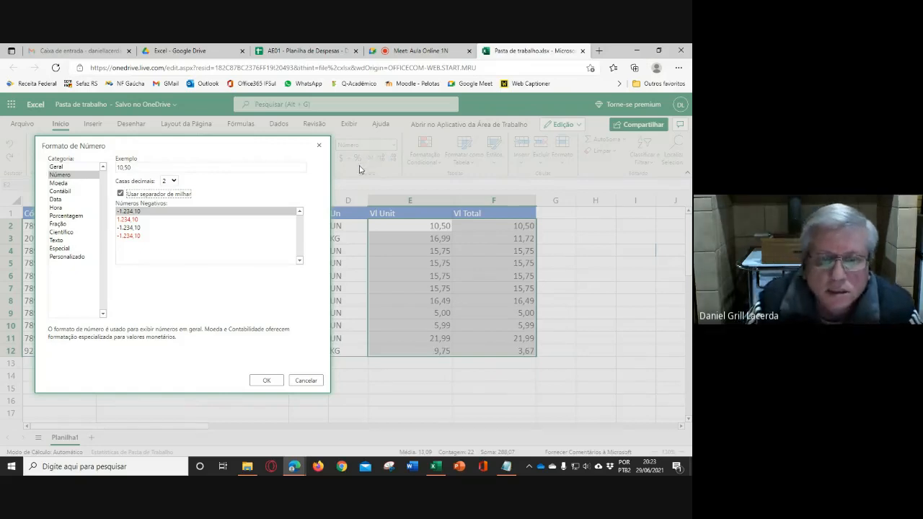
left_click(266, 380)
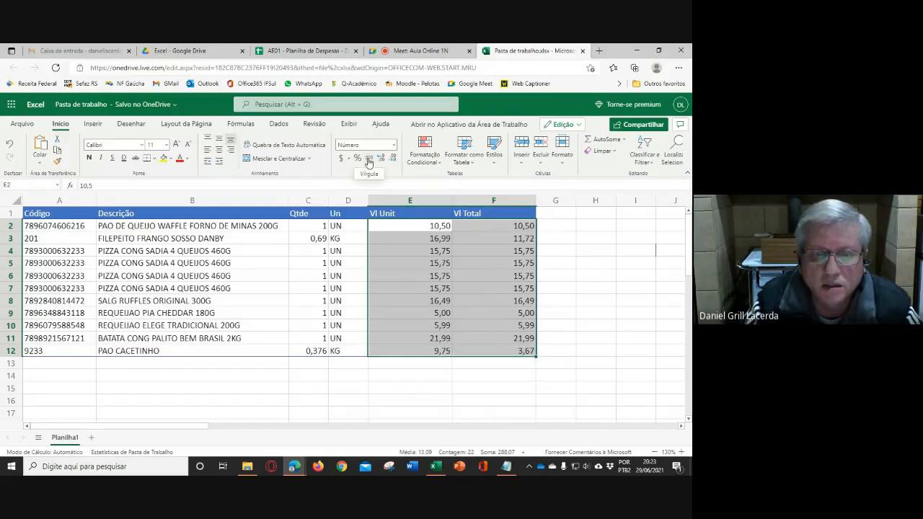
- Apply the Vírgula number style to E2:F12 and select that range again
left_click(368, 160)
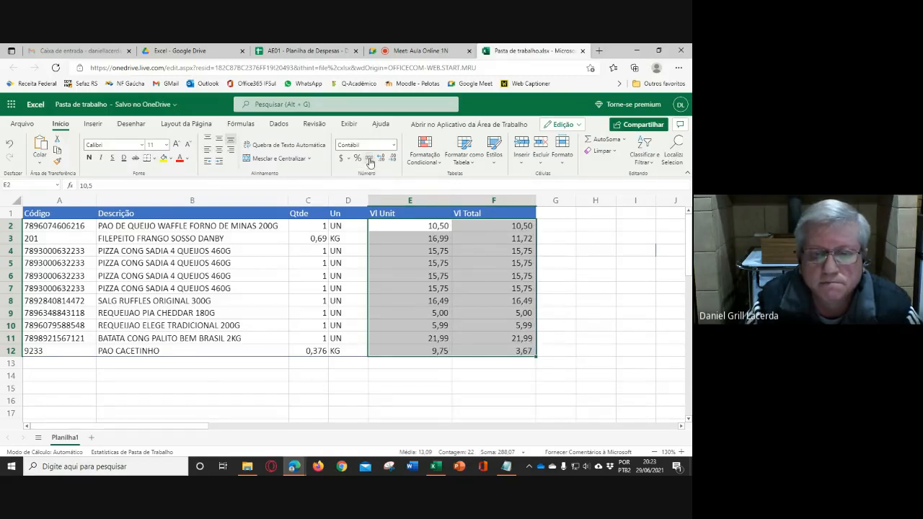
left_click(595, 262)
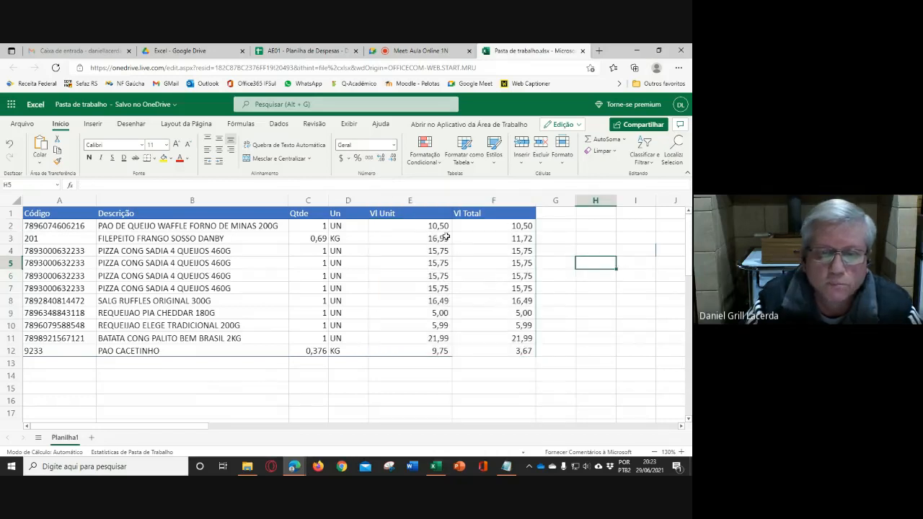
left_click_drag(430, 228, 505, 350)
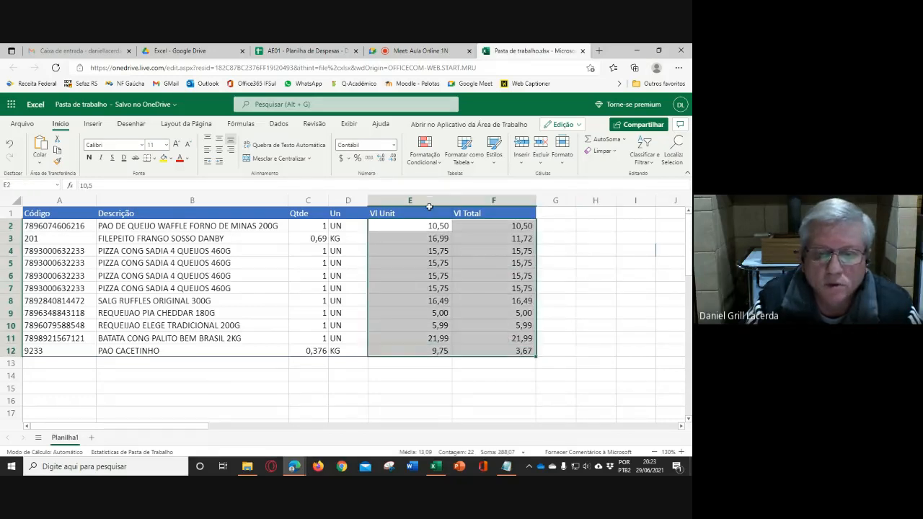
- Narrow columns E and F together to the same smaller width
mouse_move(429, 202)
left_mouse_down()
mouse_move(472, 200)
mouse_move(427, 200)
left_mouse_up()
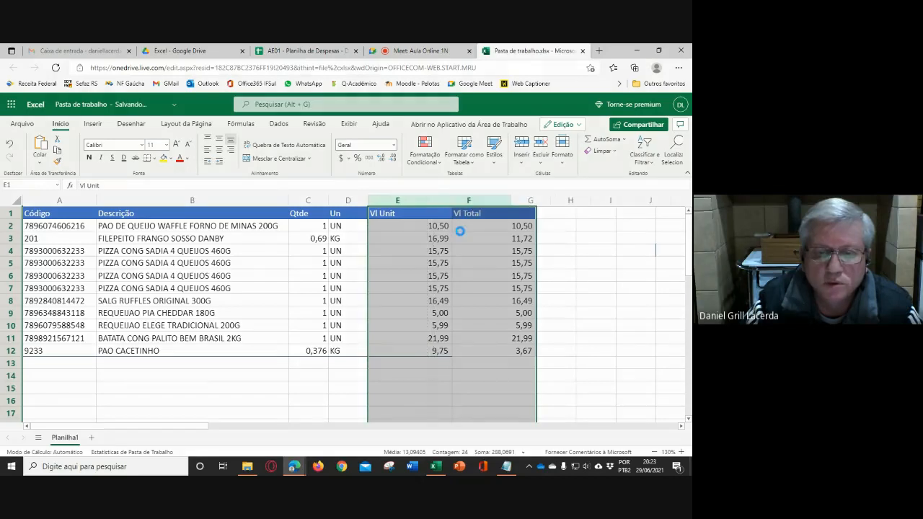
left_click(557, 282)
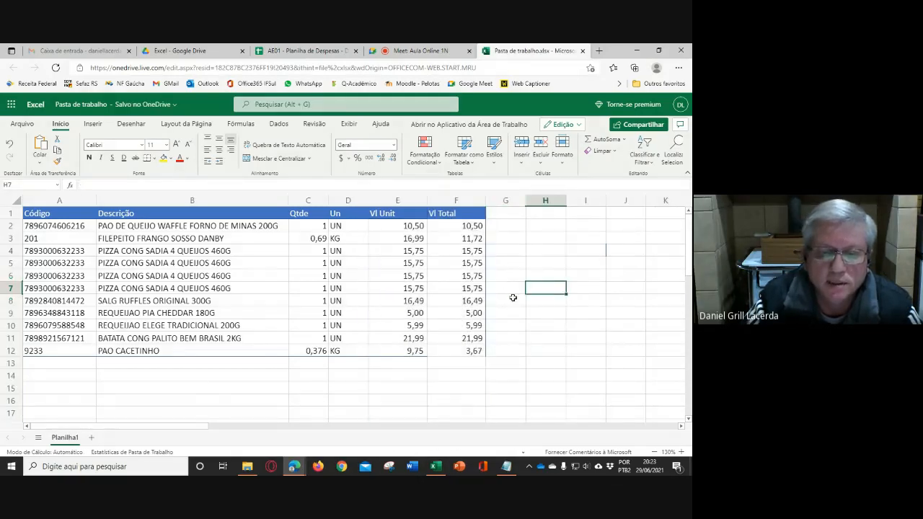
- Inspect the unit value, quantity and total formula of the FILEPEITO FRANGO SOSSO DANBY item in row 3
left_click(413, 240)
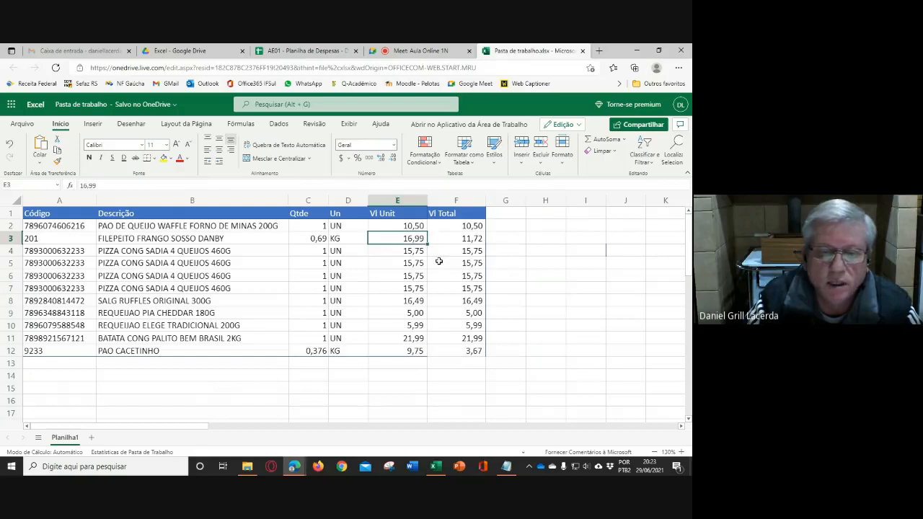
left_click(318, 240)
left_click(459, 238)
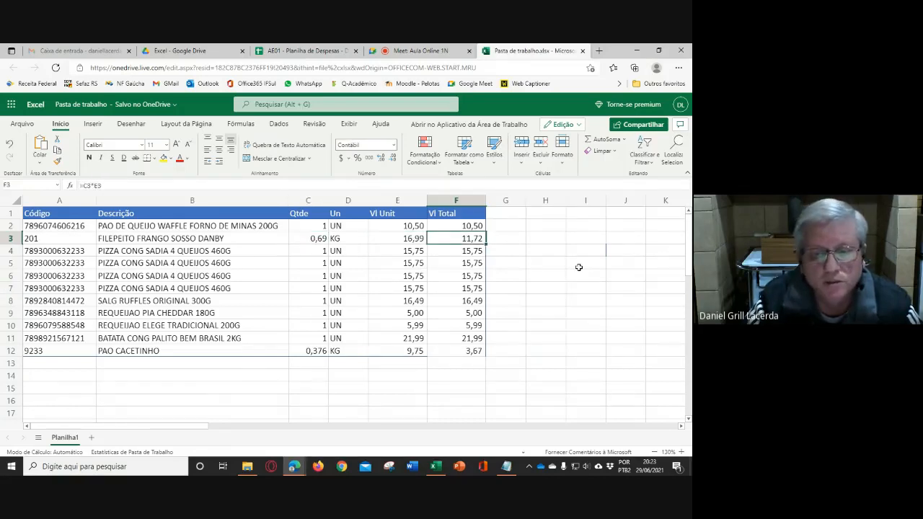
left_click(538, 264)
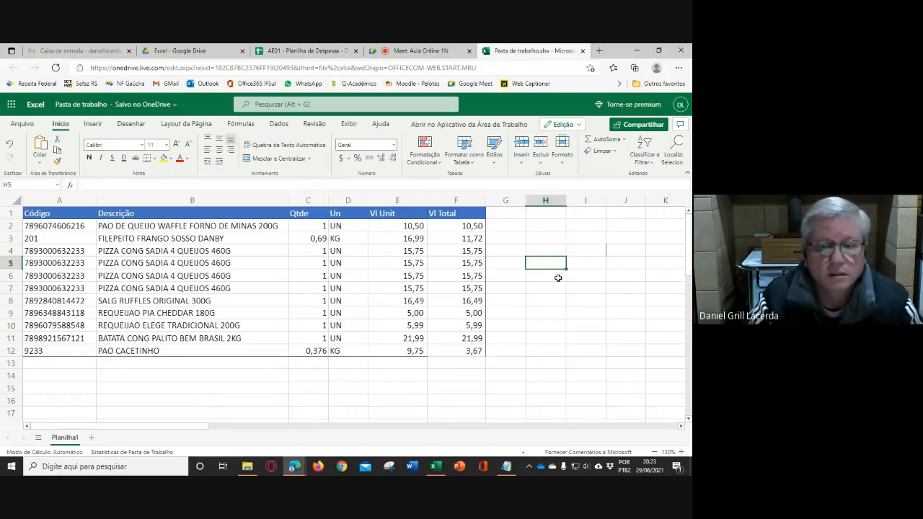
- Add a bottom border to cell F12, the last value in the Vl Total column
left_click(455, 363)
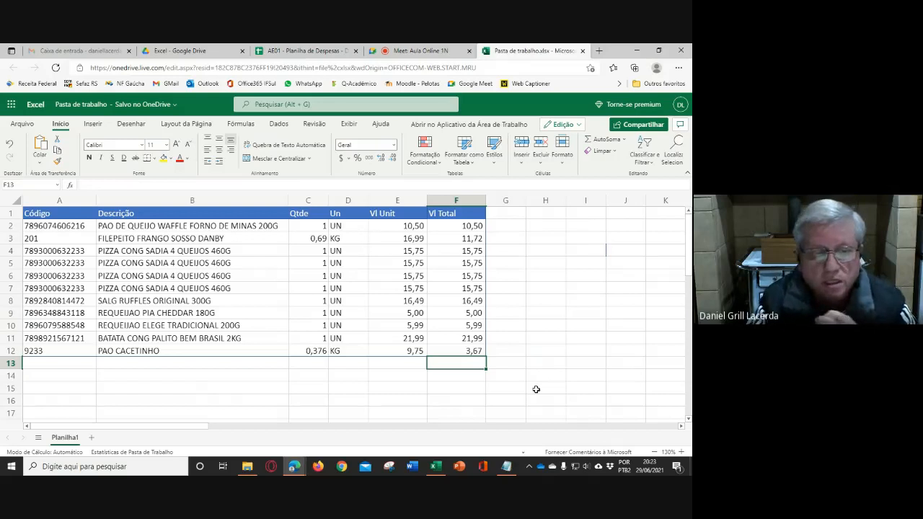
left_click(461, 351)
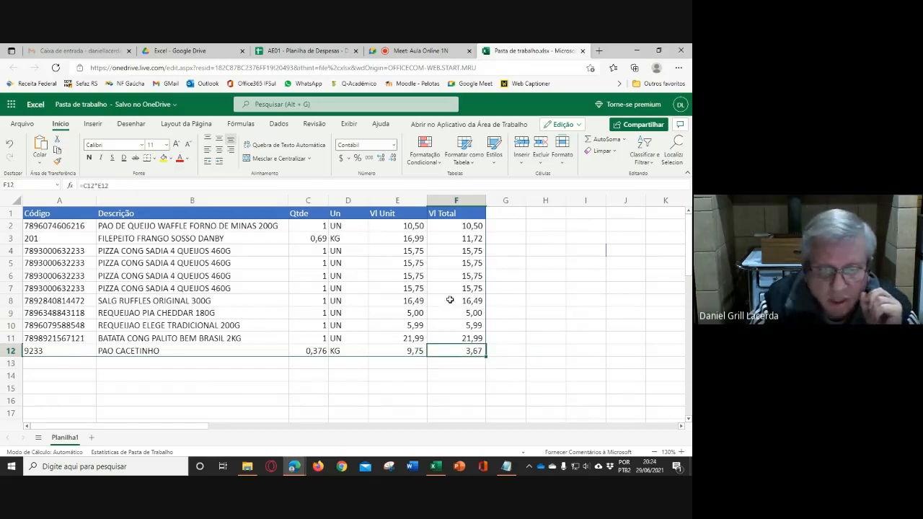
left_click(152, 159)
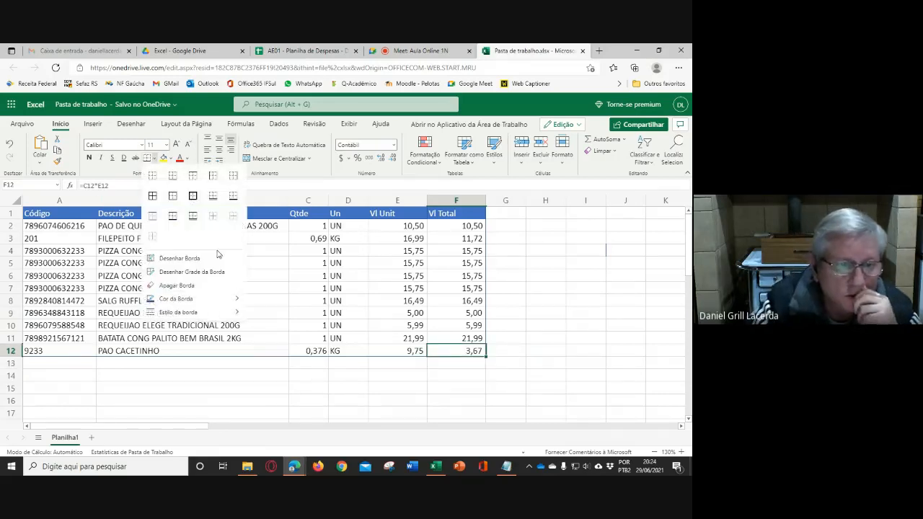
left_click(174, 180)
left_click(506, 300)
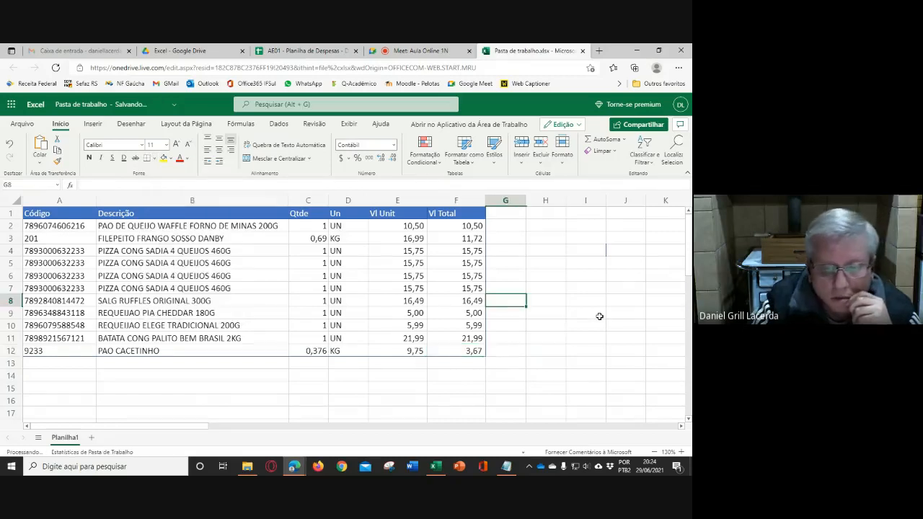
left_click(545, 337)
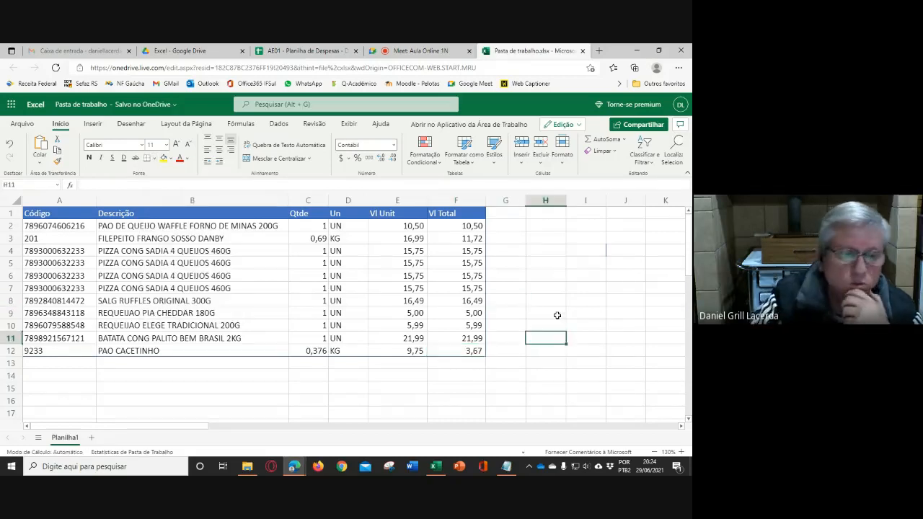
left_click(154, 159)
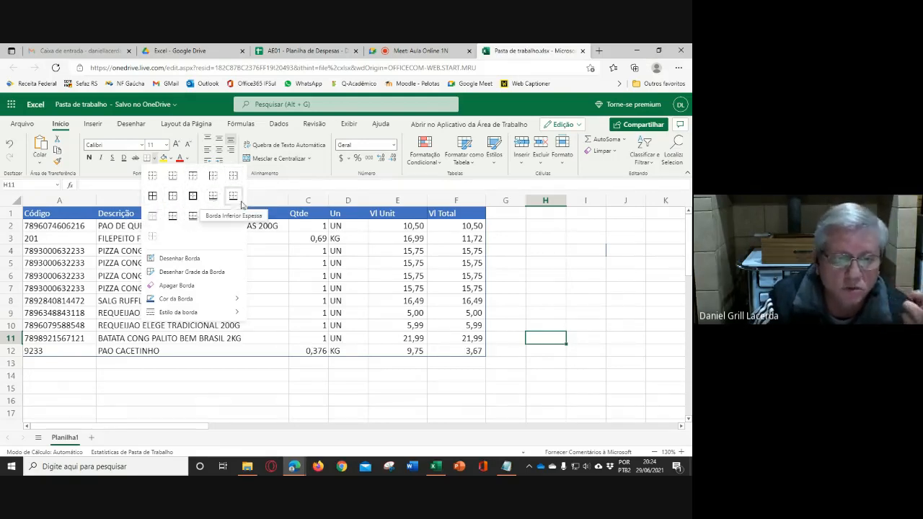
key("Escape")
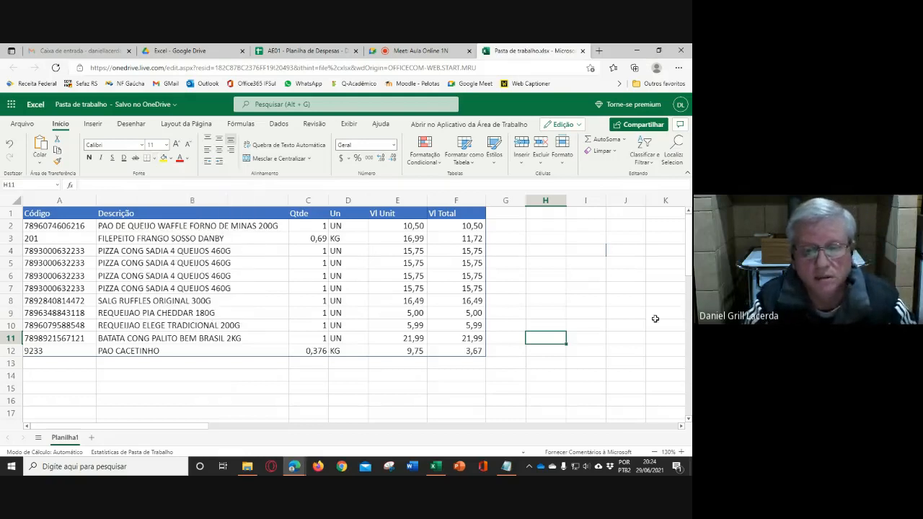
left_click(314, 387)
mouse_move(44, 213)
left_mouse_down()
mouse_move(288, 270)
mouse_move(461, 350)
left_mouse_up()
left_click(535, 323)
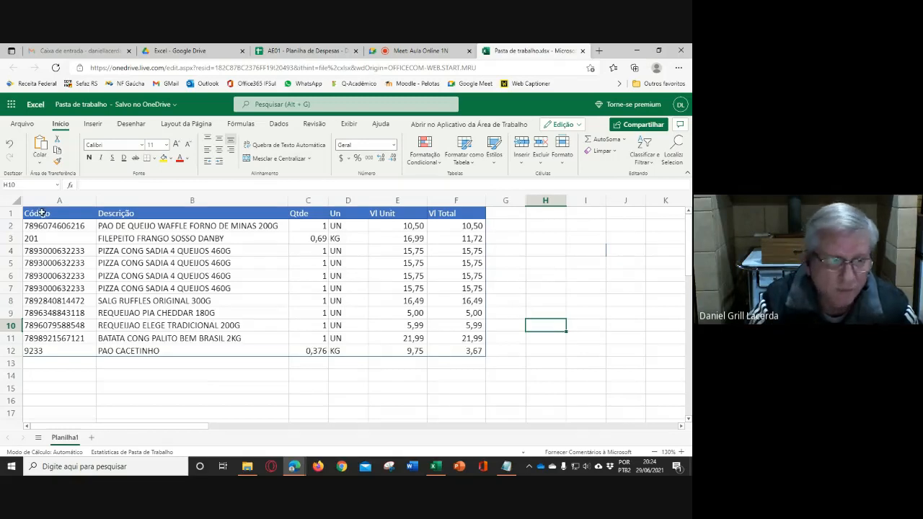
- Centre the header labels in A1:F1 horizontally
left_click_drag(41, 212, 457, 216)
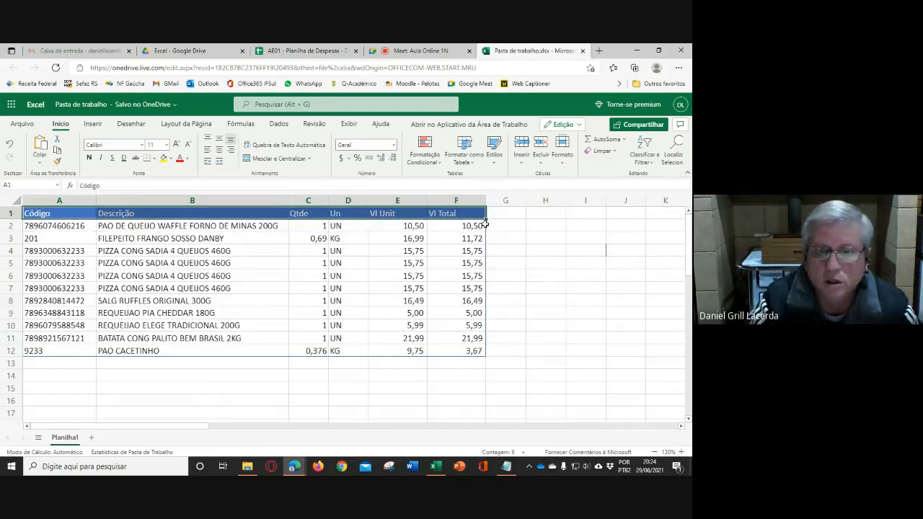
left_click(219, 149)
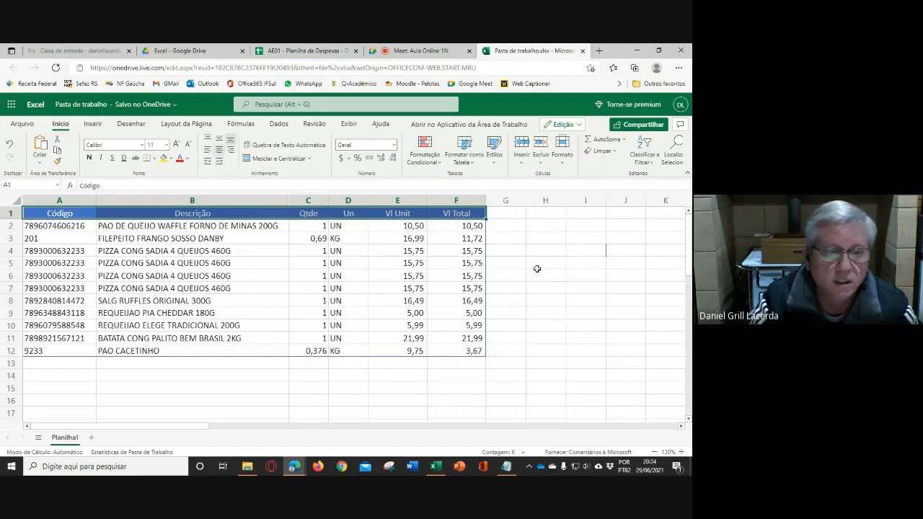
left_click(547, 265)
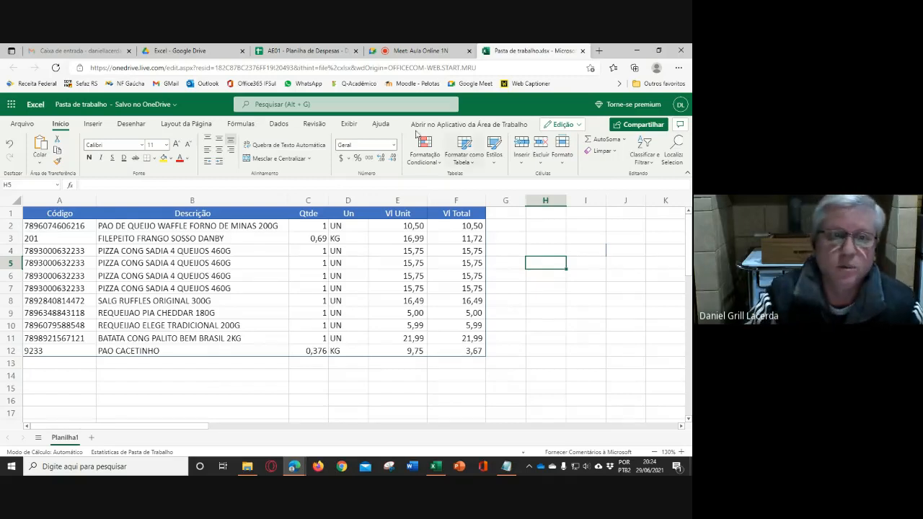
- Switch to the AE01 - Planilha de Despesas file in Google Sheets, enter =C2*E2 in F2 and accept the suggested autofill for the Vl Total column
left_click(302, 51)
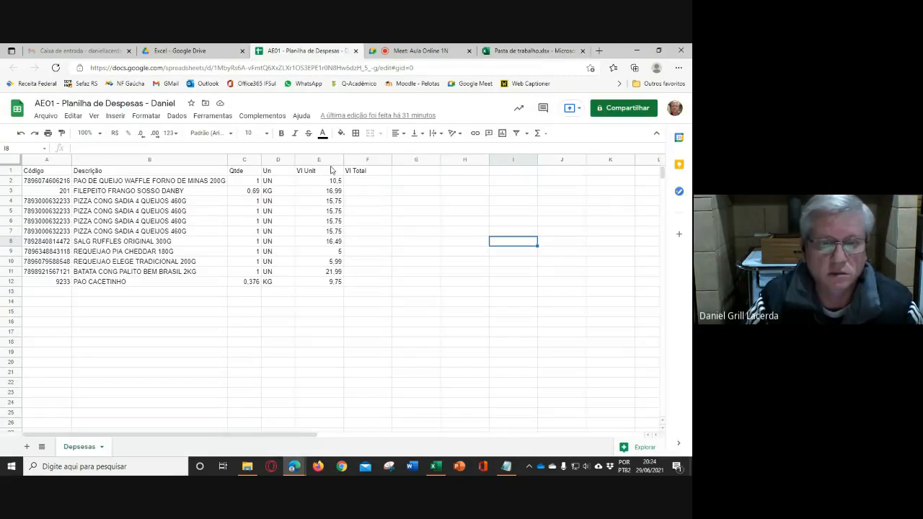
left_click(371, 181)
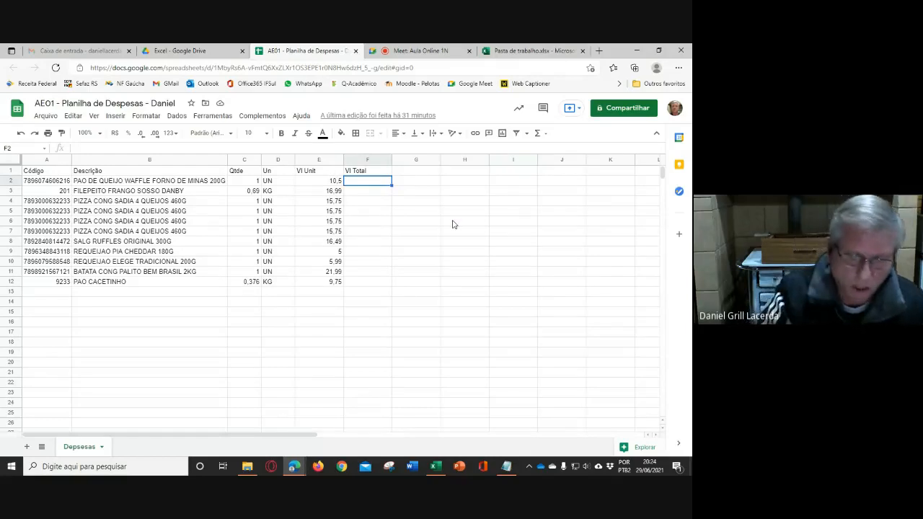
type("=")
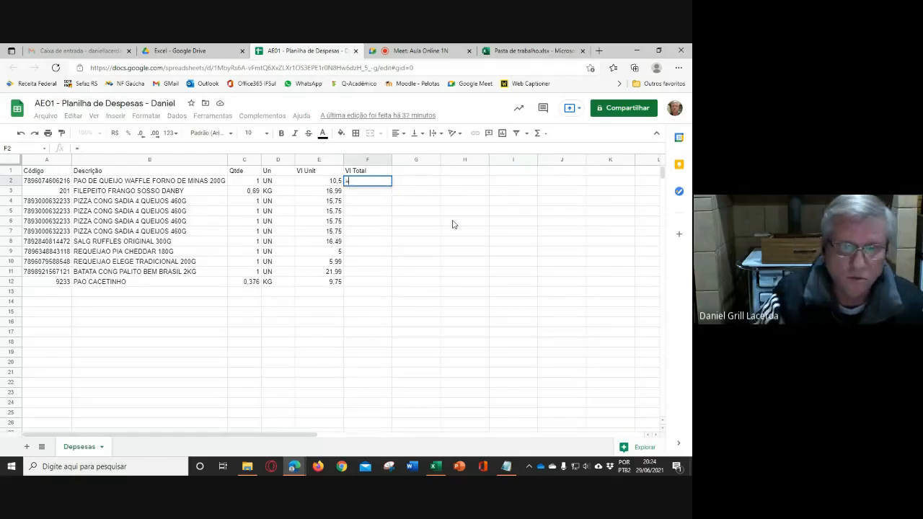
left_click(252, 182)
type("*")
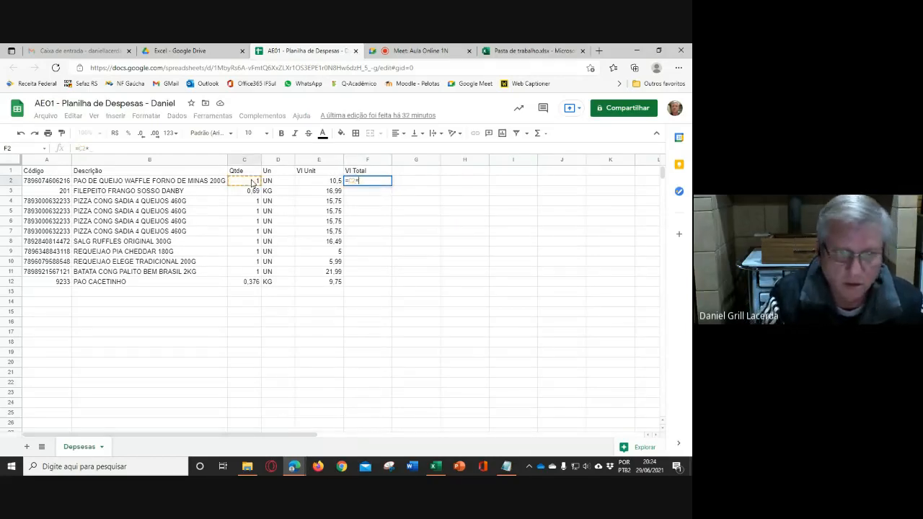
left_click(324, 181)
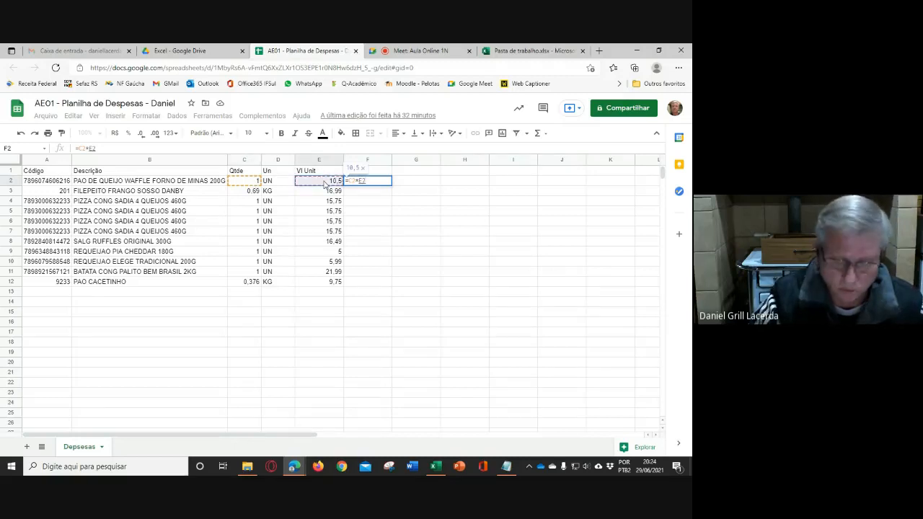
key("Return")
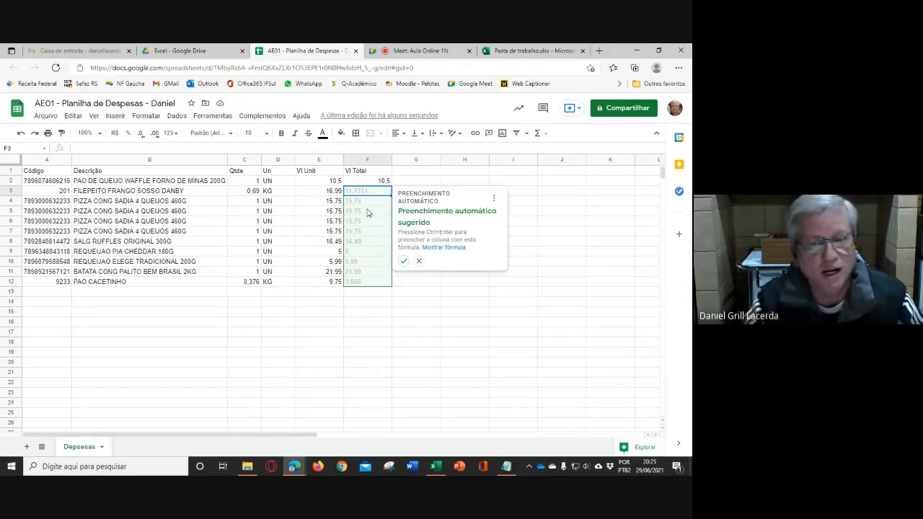
left_click(403, 261)
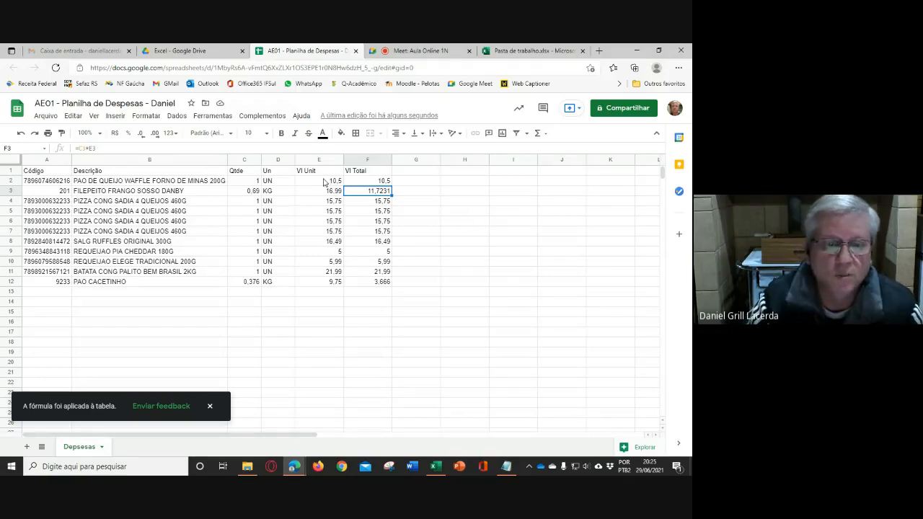
- Apply the Número format to the Vl Unit and Vl Total values in E2:F12
left_click_drag(324, 182, 381, 284)
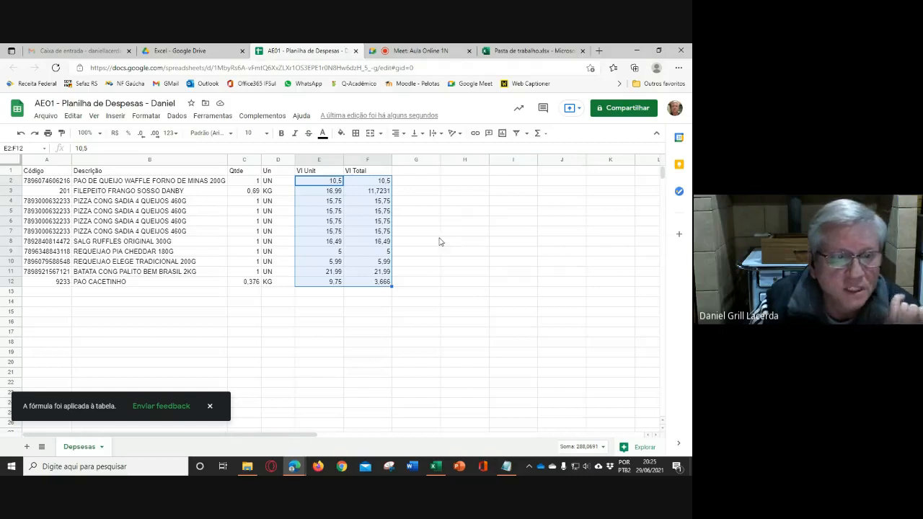
left_click(175, 137)
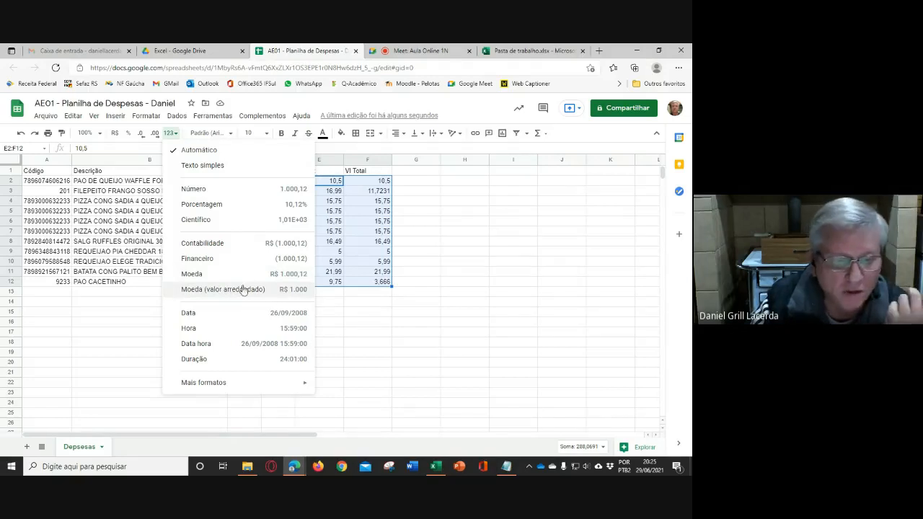
left_click(196, 191)
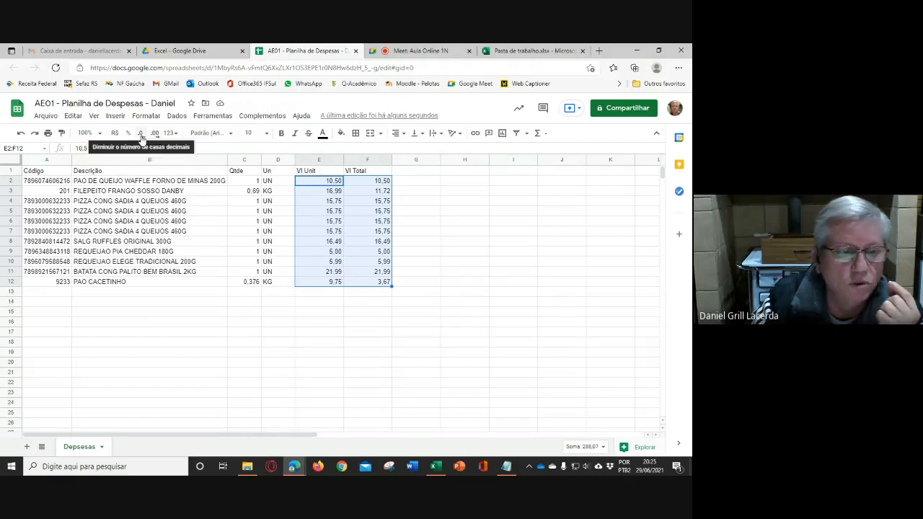
left_click(448, 264)
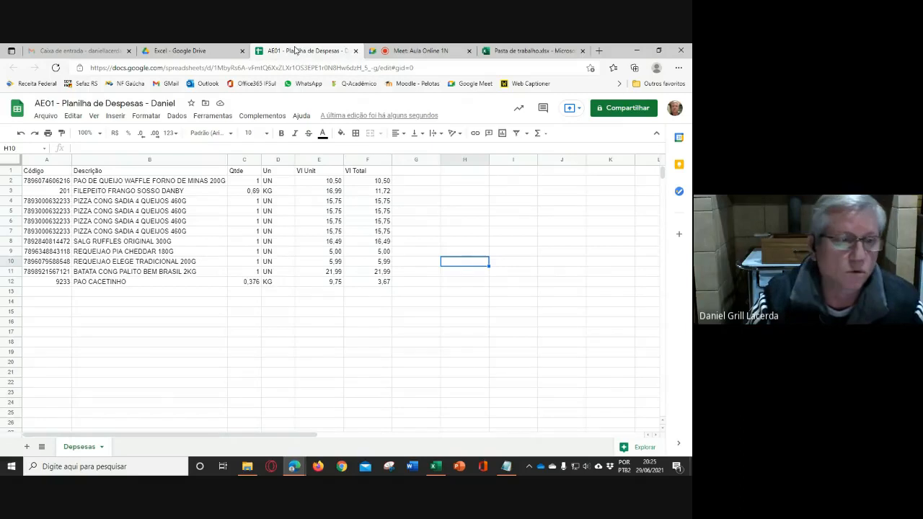
- Switch back to the Pasta de trabalho workbook in Excel and set the PAO DE QUEIJO WAFFLE quantity in C2 to 2
left_click(516, 52)
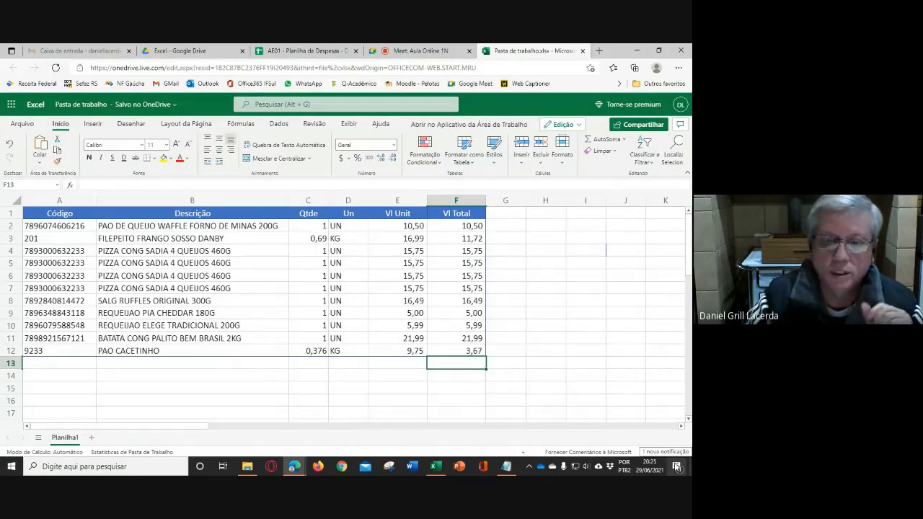
left_click(467, 226)
left_click(324, 226)
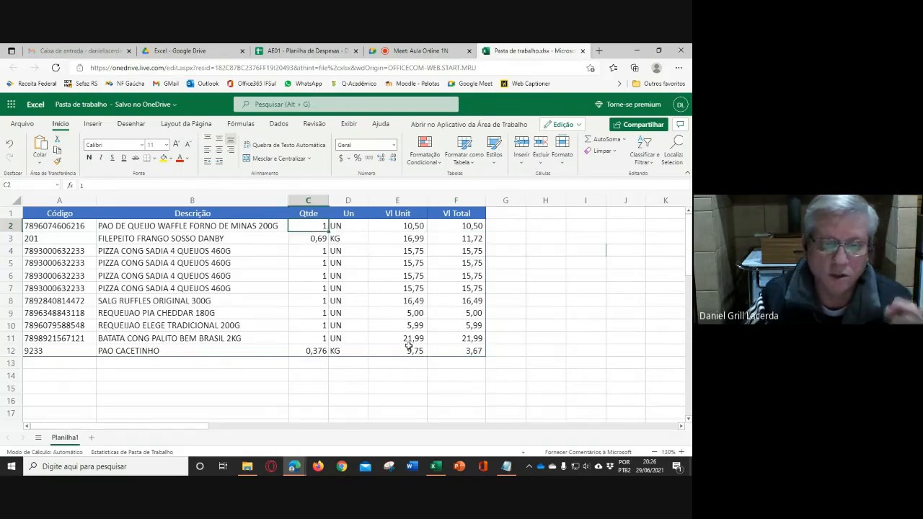
type("2")
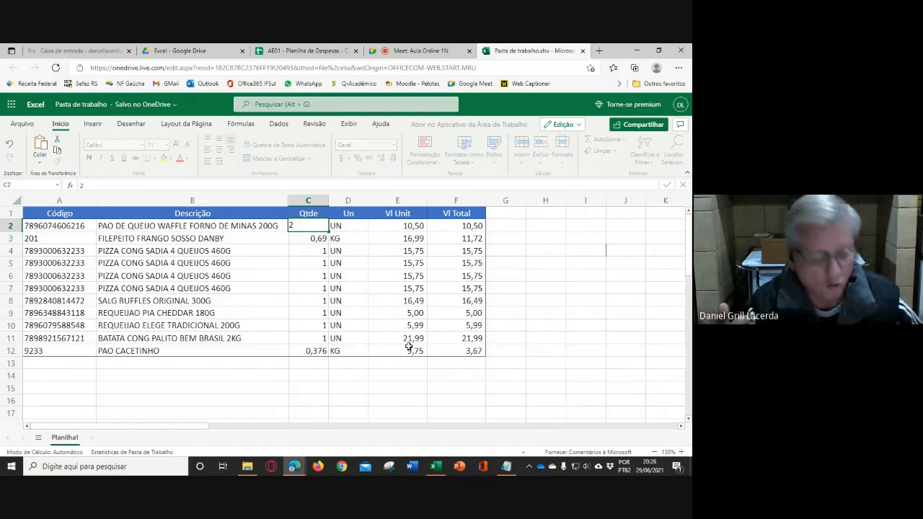
key("Tab")
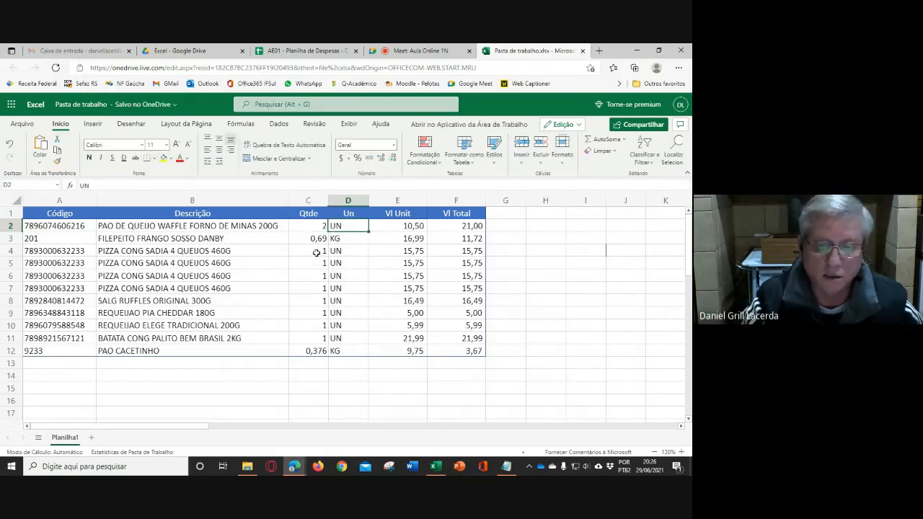
- Set the REQUEIJAO PIA CHEDDAR quantity in C9 to 3 and check the total formula in F9
left_click(317, 313)
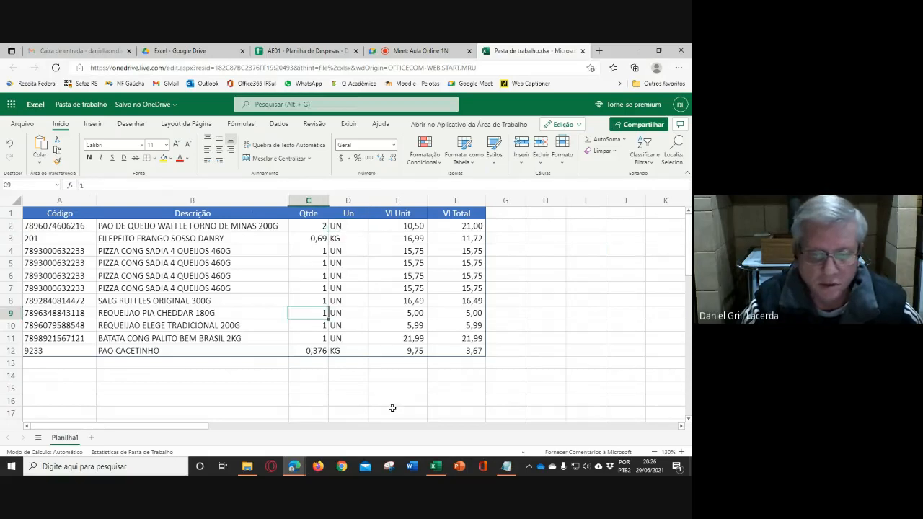
type("3")
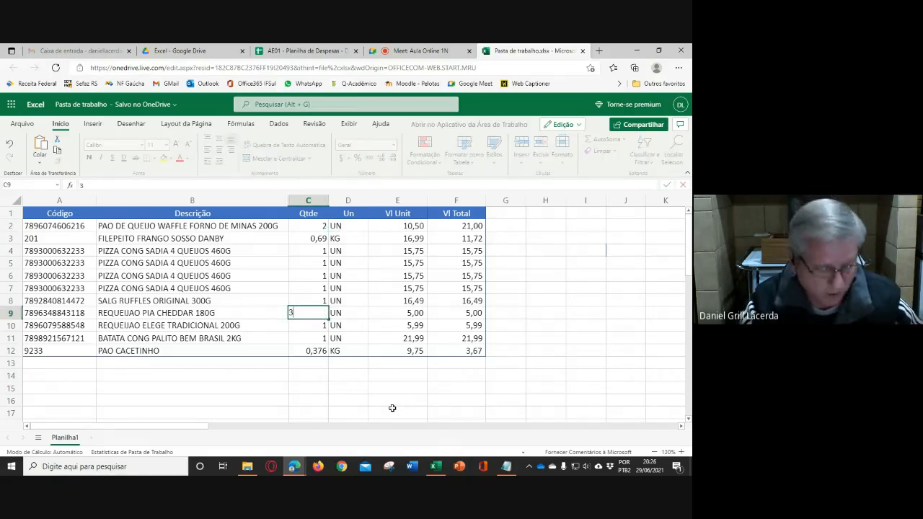
key("Tab")
left_click(585, 336)
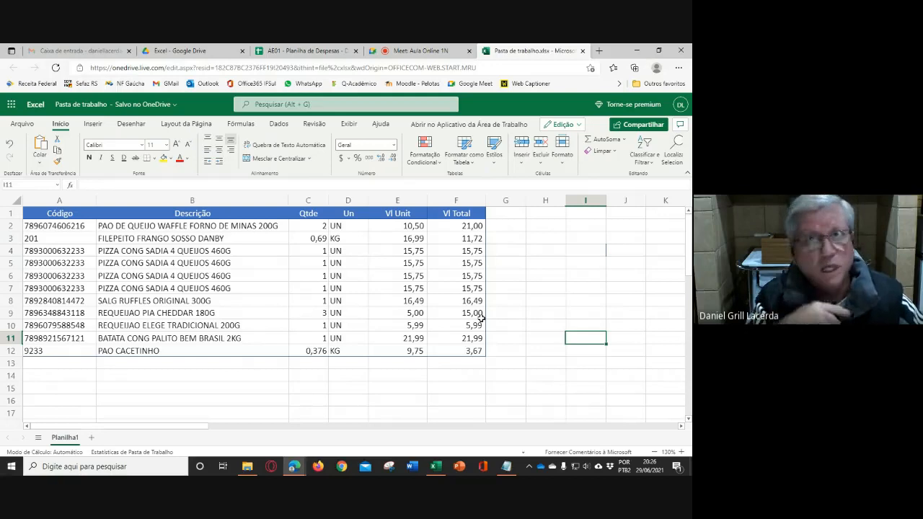
left_click(311, 315)
left_click(451, 311)
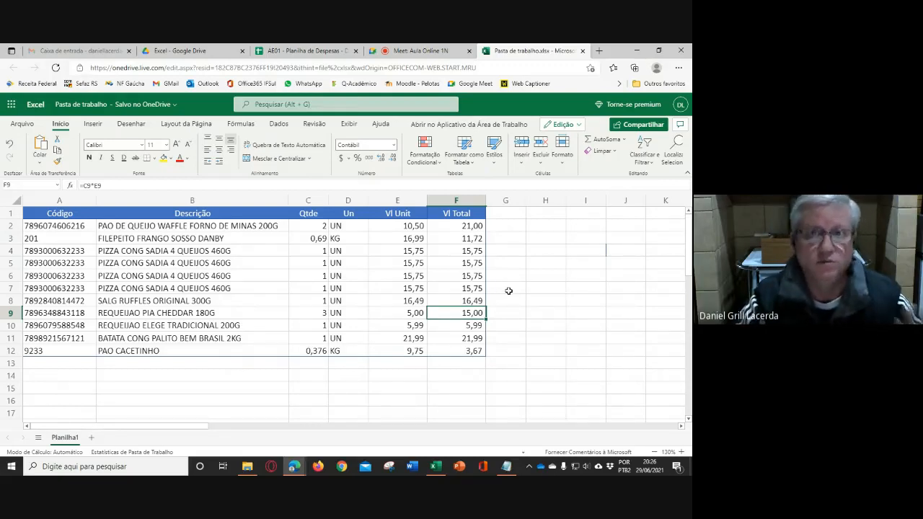
- Select the Vl Total values in F2:F12 to check their sum, leaving the table unchanged
left_click(522, 289)
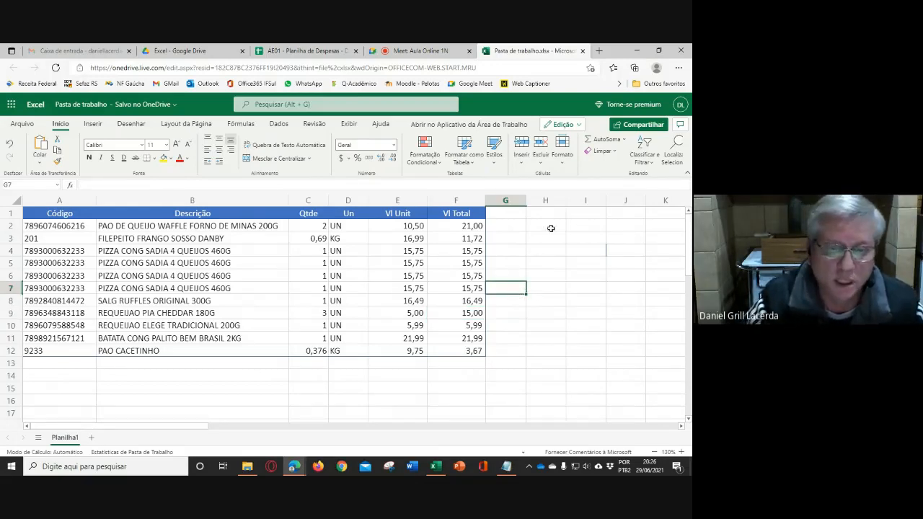
left_click(452, 364)
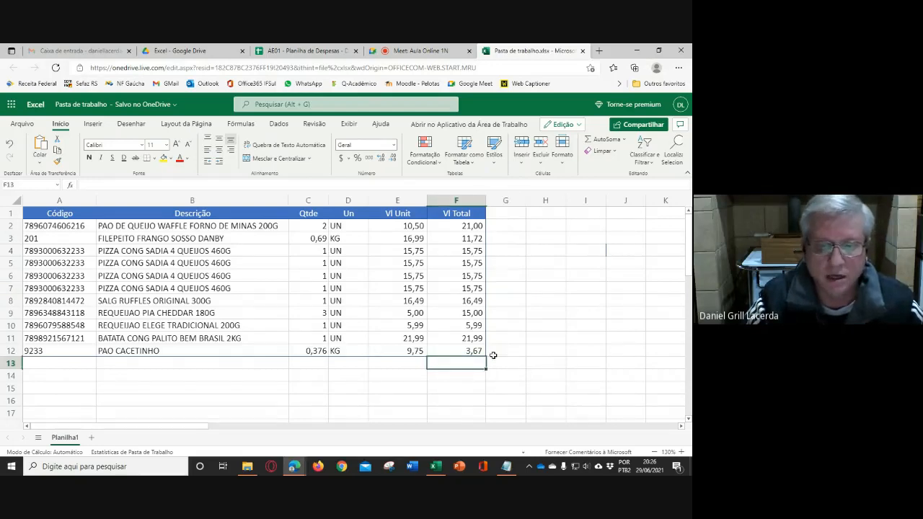
left_click_drag(467, 224, 467, 351)
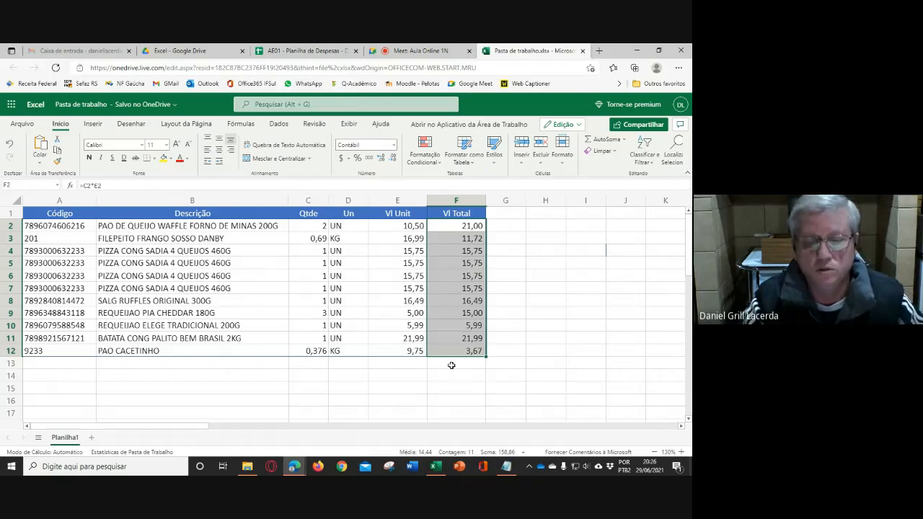
left_click(451, 365)
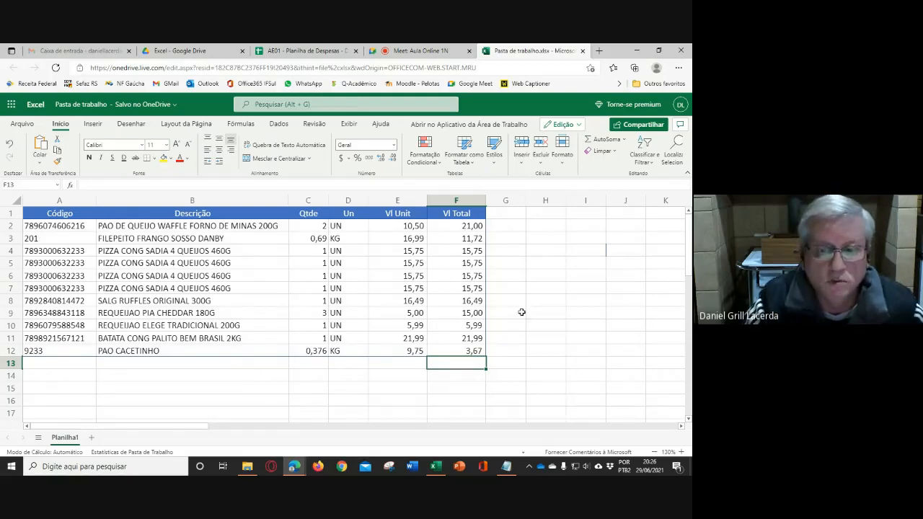
left_click(139, 376)
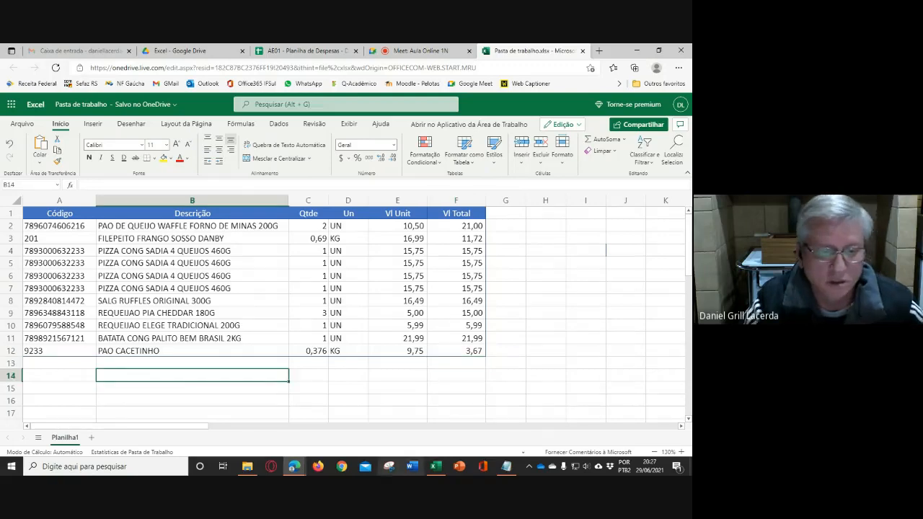
left_click(461, 364)
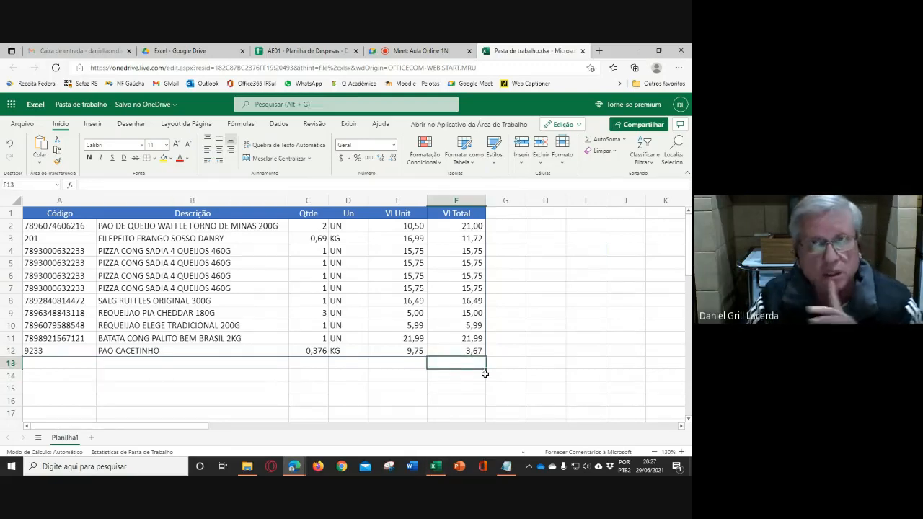
- Enter the formula =F2+F3+F4+F5+F6+F7+F8+F9+F10+F11+F12 in B14 and review its cell references
left_click(142, 376)
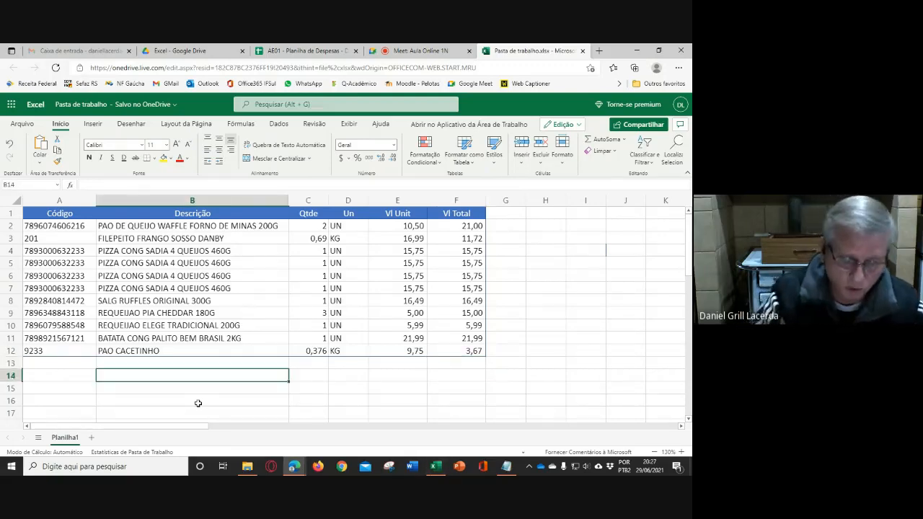
type("=")
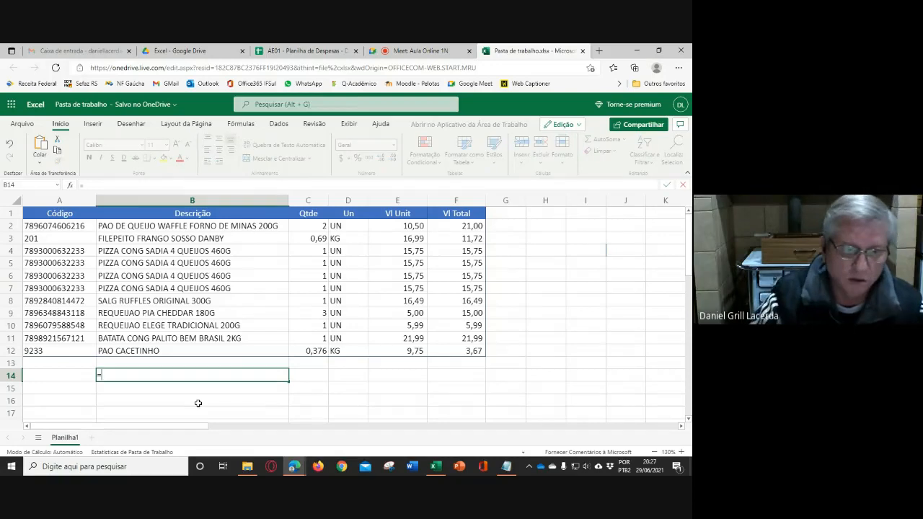
left_click(458, 226)
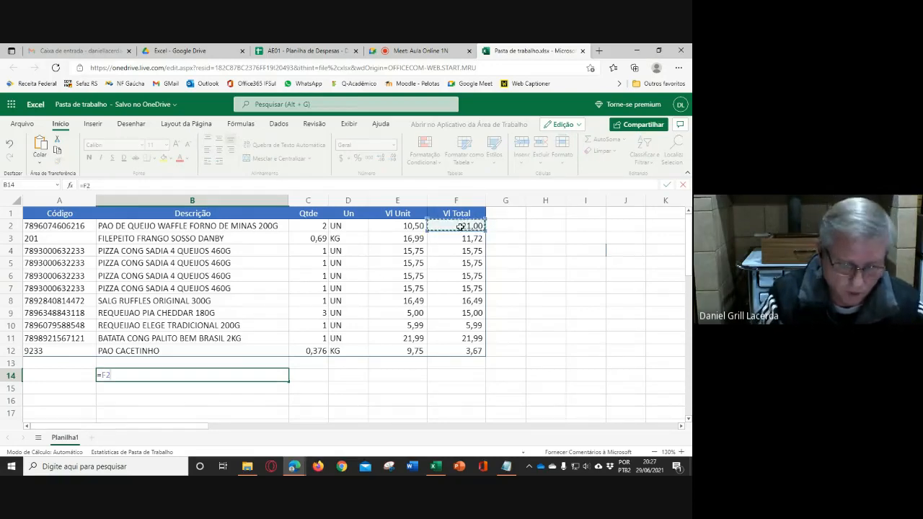
type("+")
left_click(469, 239)
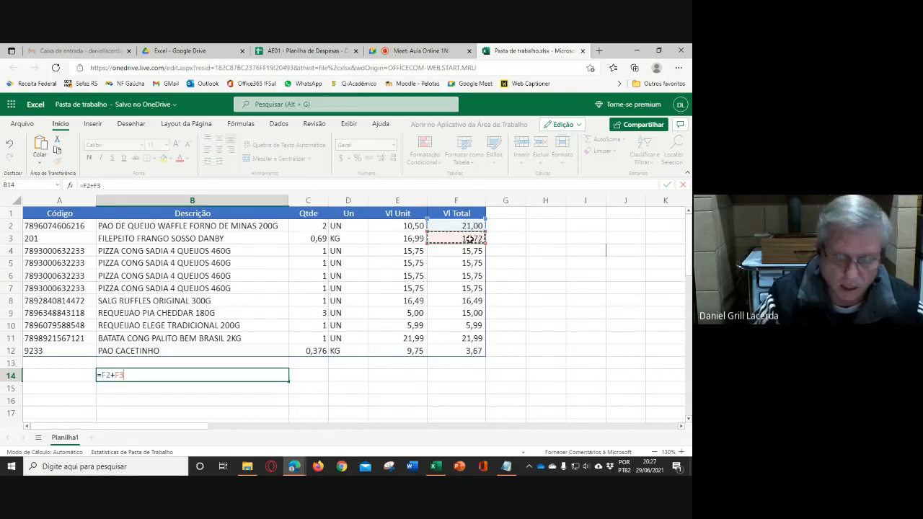
type("+")
left_click(467, 251)
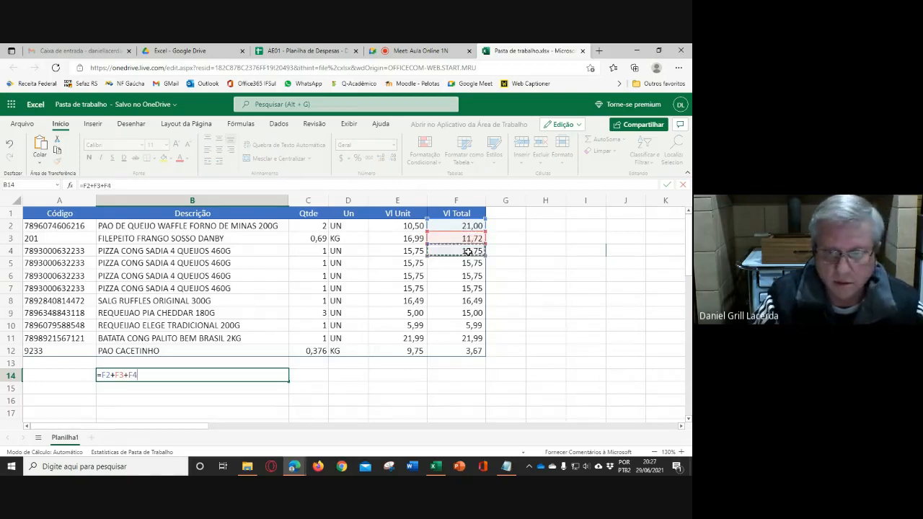
type("+")
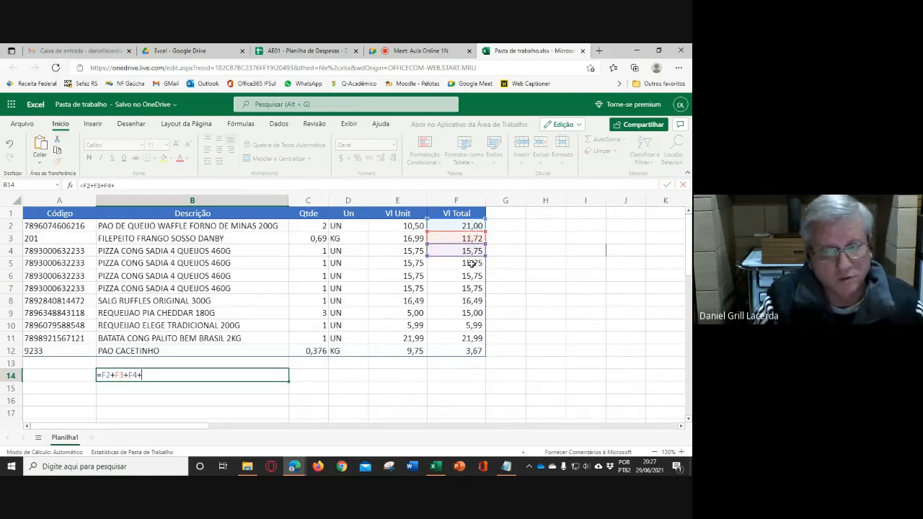
left_click(470, 264)
type("+")
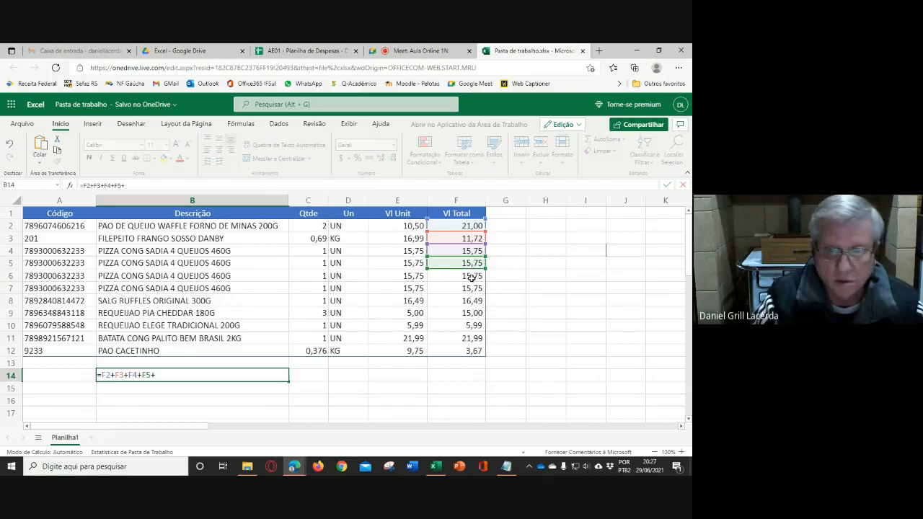
left_click(470, 276)
type("+")
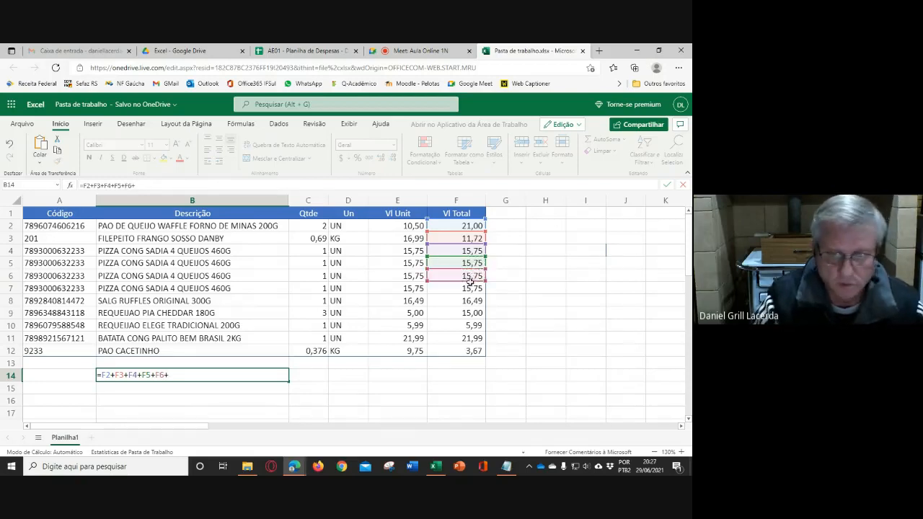
left_click(470, 288)
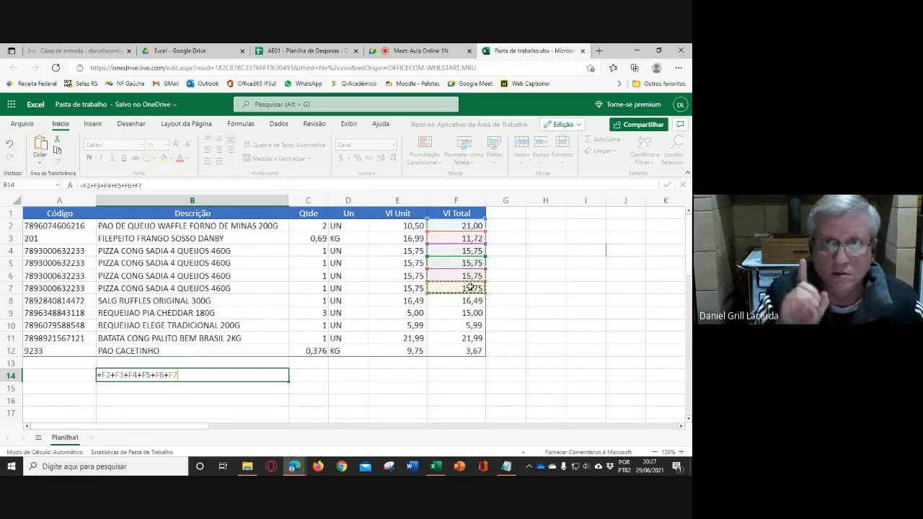
type("+")
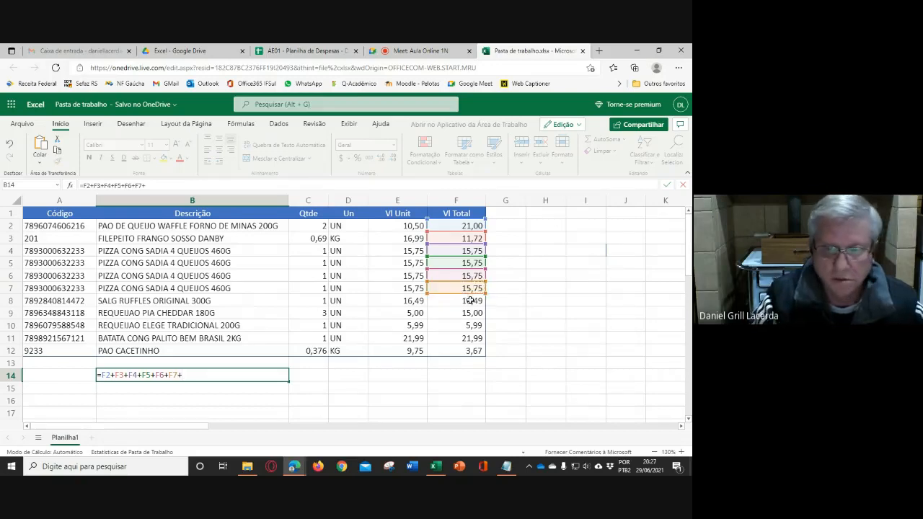
left_click(470, 300)
type("+")
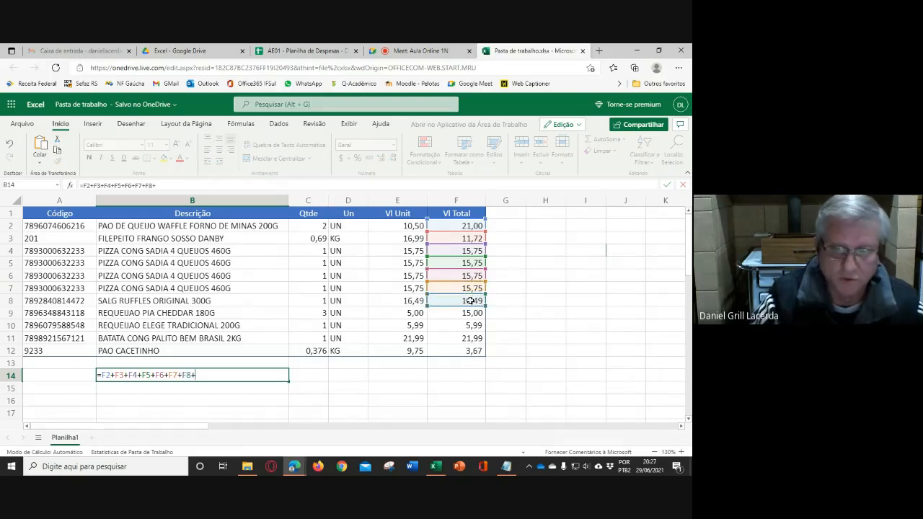
left_click(472, 313)
type("+")
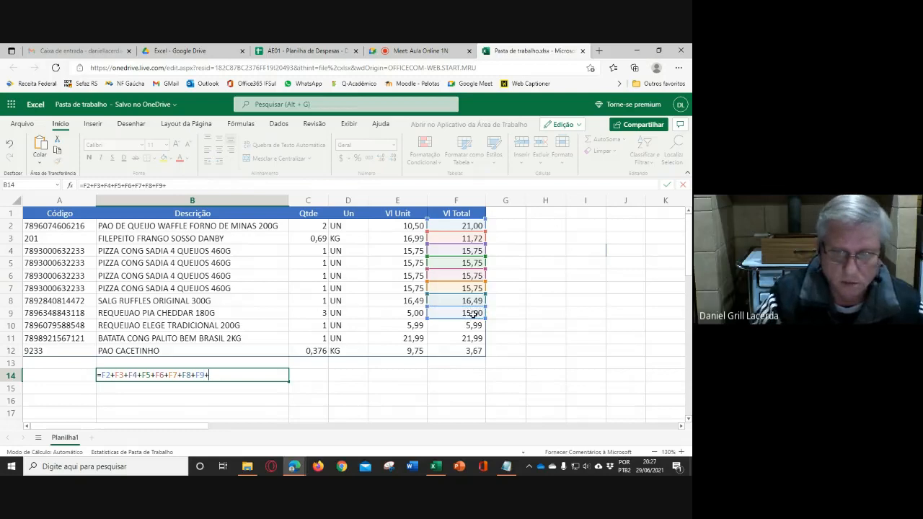
left_click(472, 326)
type("+")
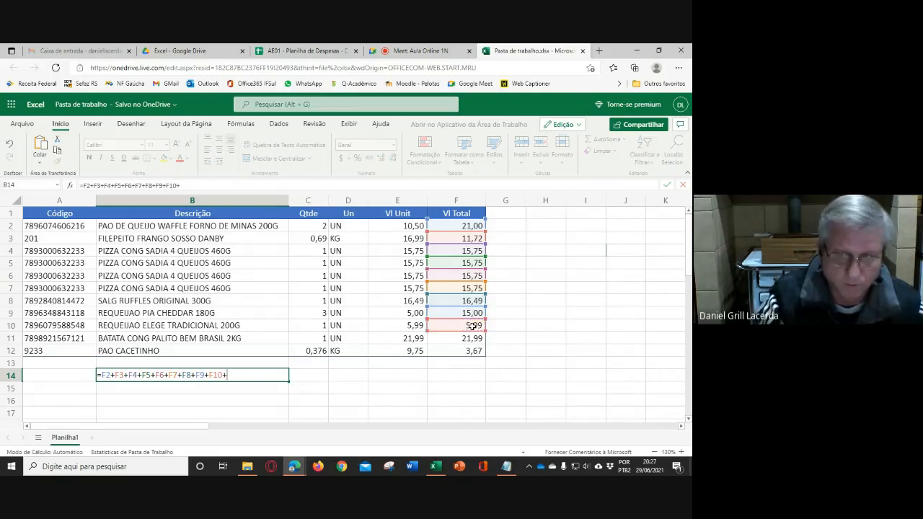
left_click(466, 339)
type("+")
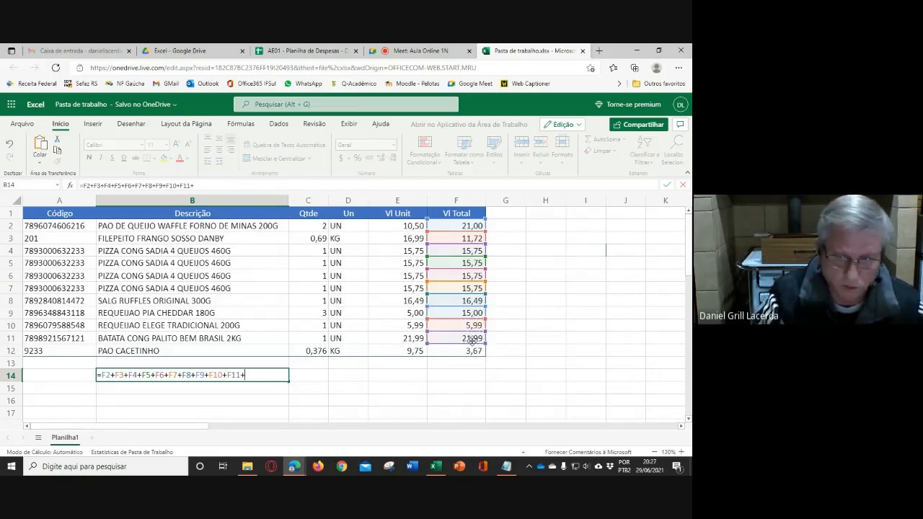
left_click(466, 351)
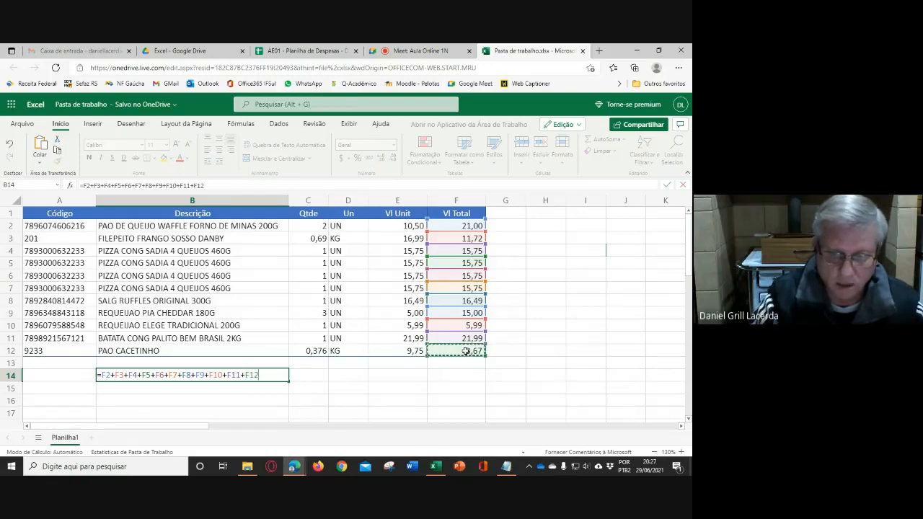
key("Return")
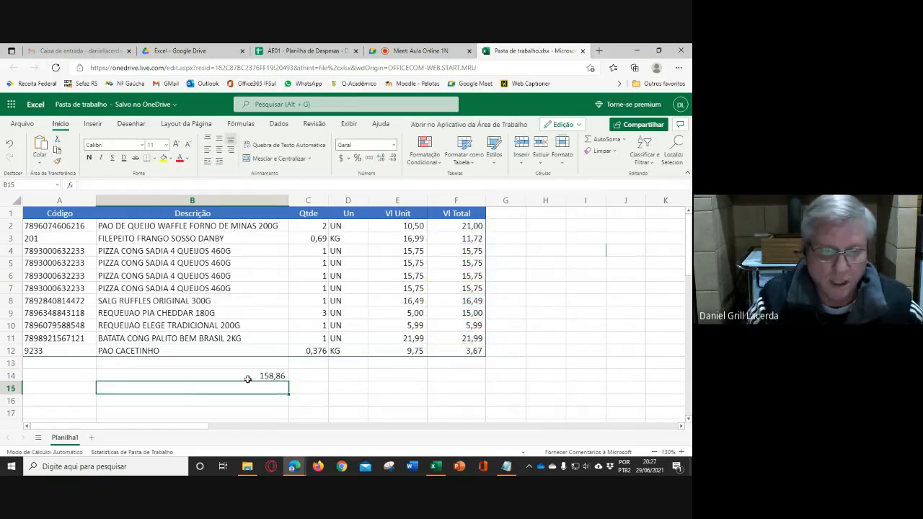
left_click(247, 377)
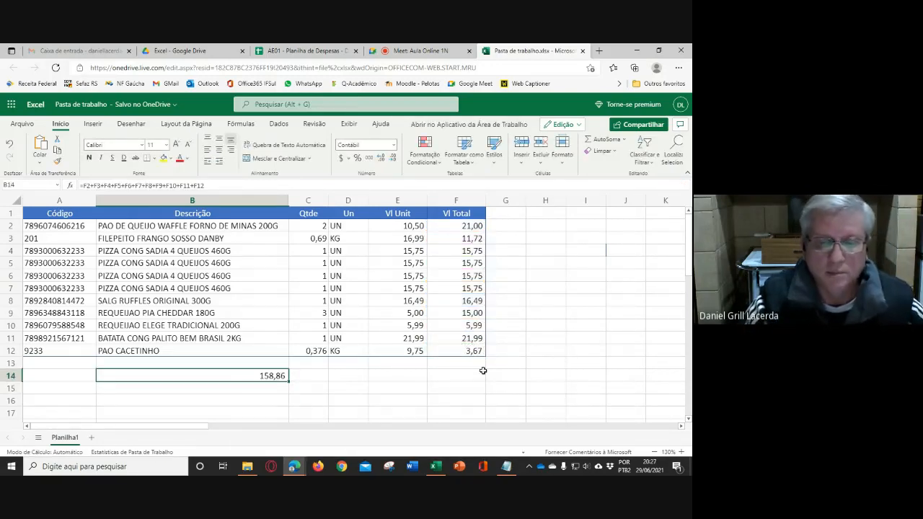
double_click(227, 372)
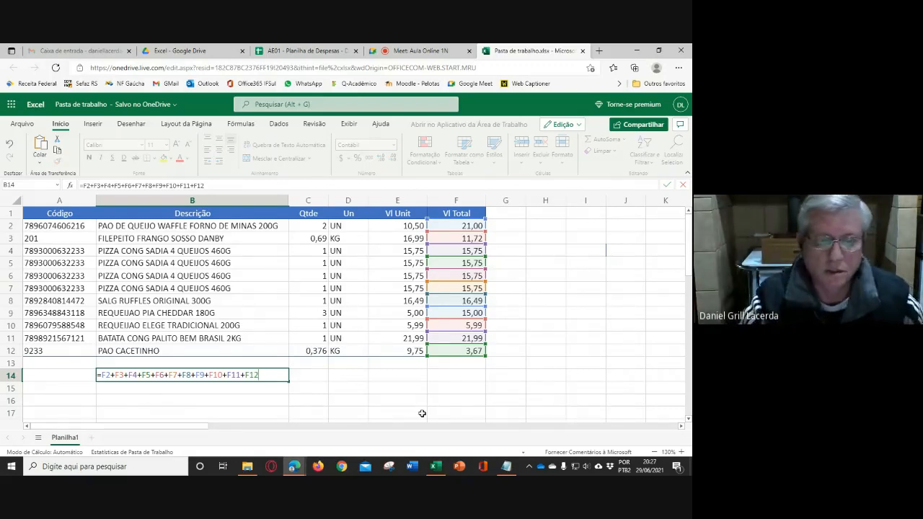
- Enter =SOMA(F2:F12) in F13 to total the Vl Total column
left_click(451, 364)
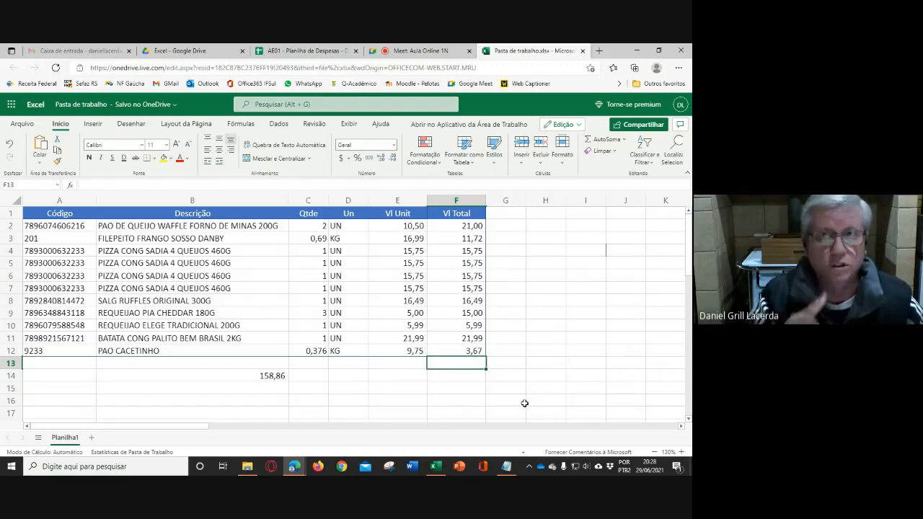
type("=soma(")
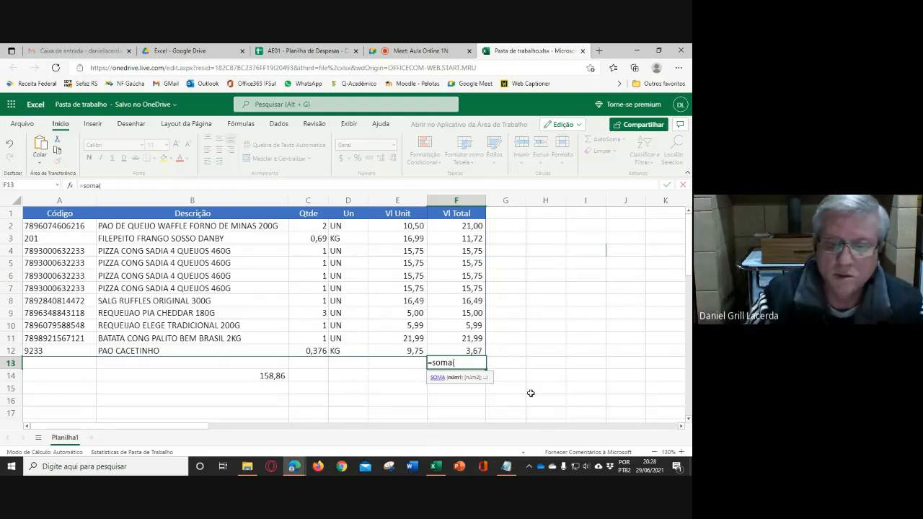
left_click_drag(456, 226, 462, 351)
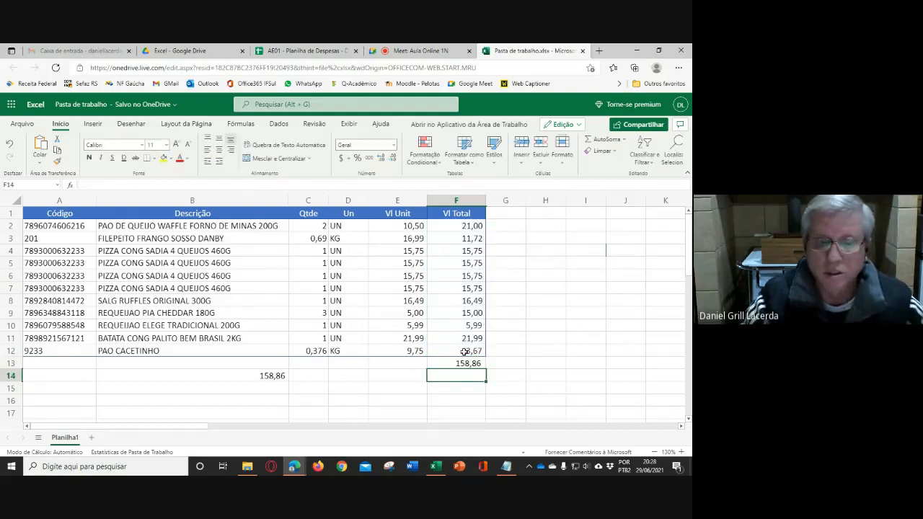
- Compare the SOMA formula in F13 with the cell-by-cell addition formula in B14
left_click(464, 363)
left_click(276, 377)
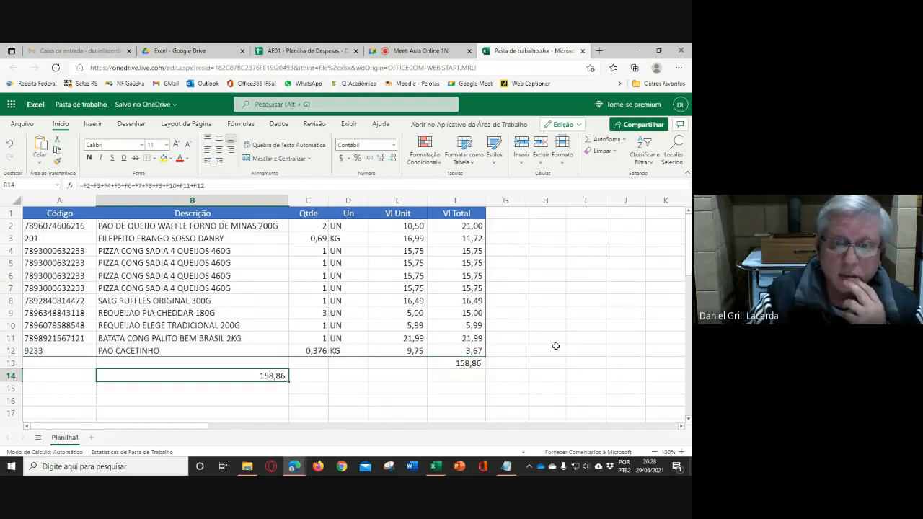
left_click(467, 363)
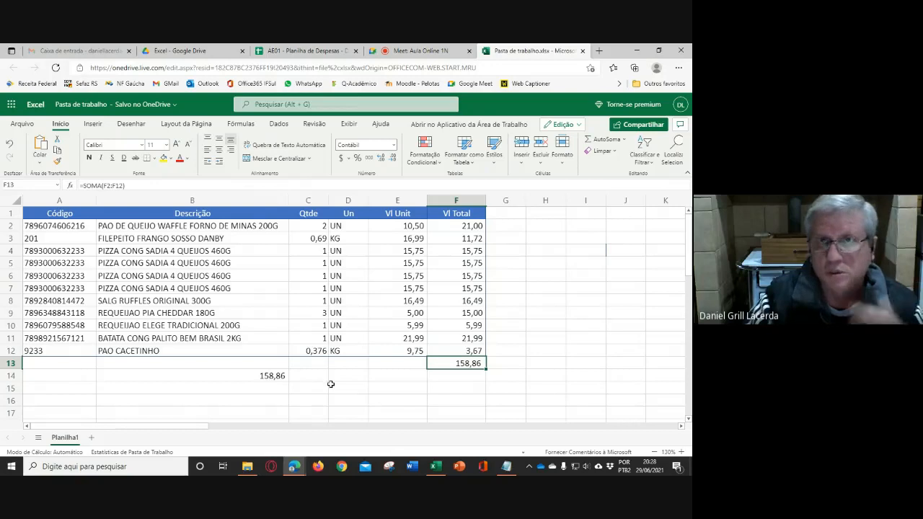
left_click(250, 376)
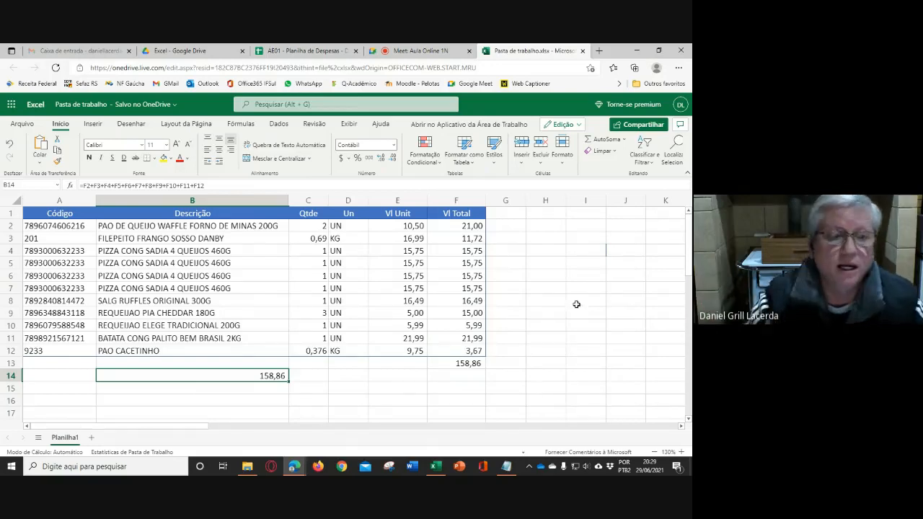
left_click(216, 185)
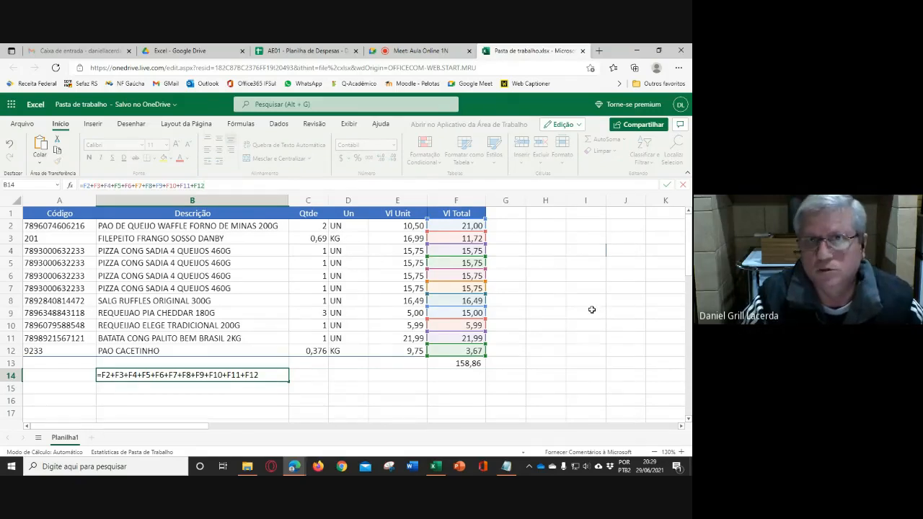
key("Return")
left_click(468, 363)
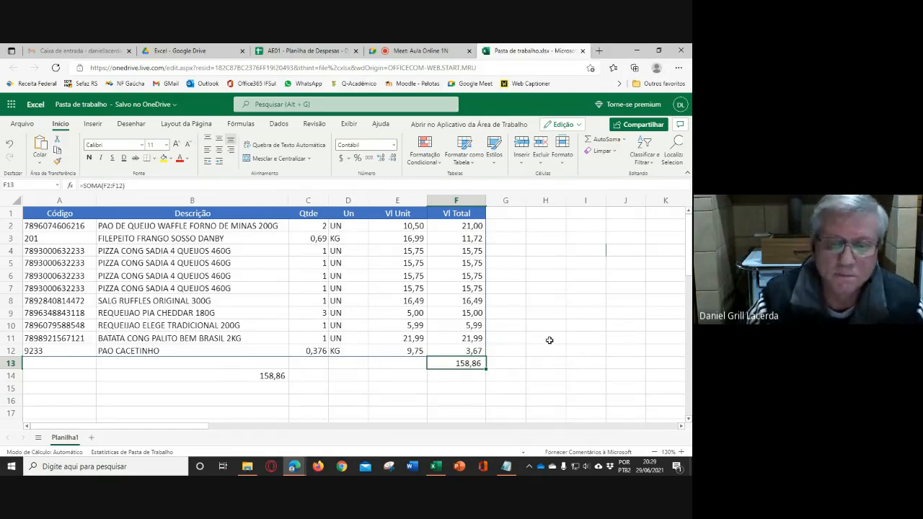
- Edit the F13 formula to use a semicolon instead of the colon, giving =SOMA(F2;F12)
double_click(461, 365)
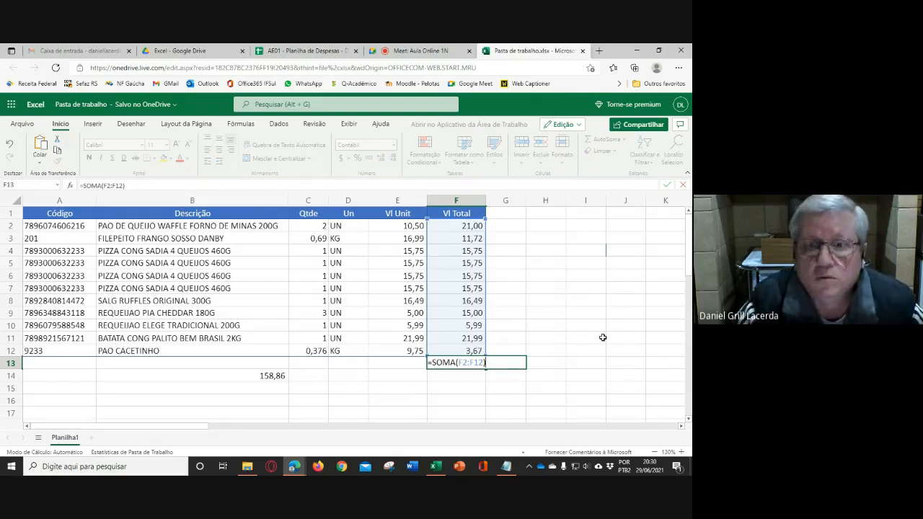
left_click(470, 363)
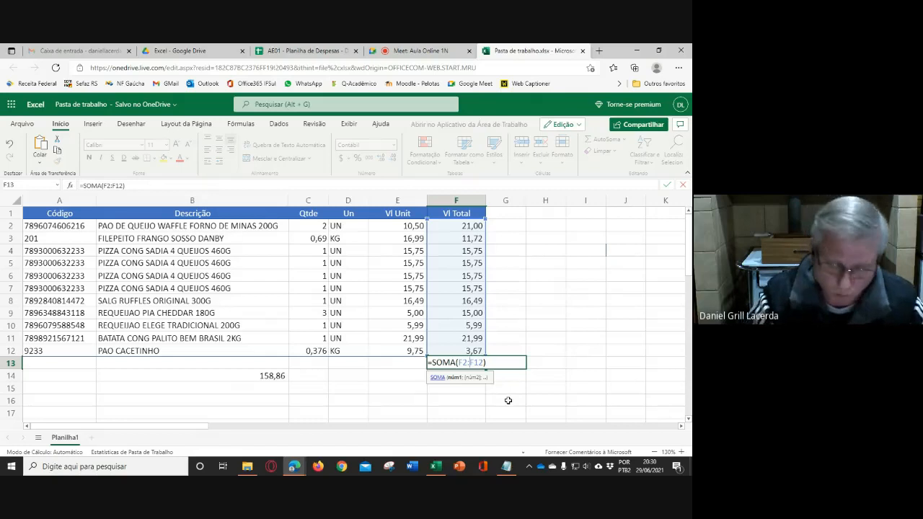
key("BackSpace")
type(";")
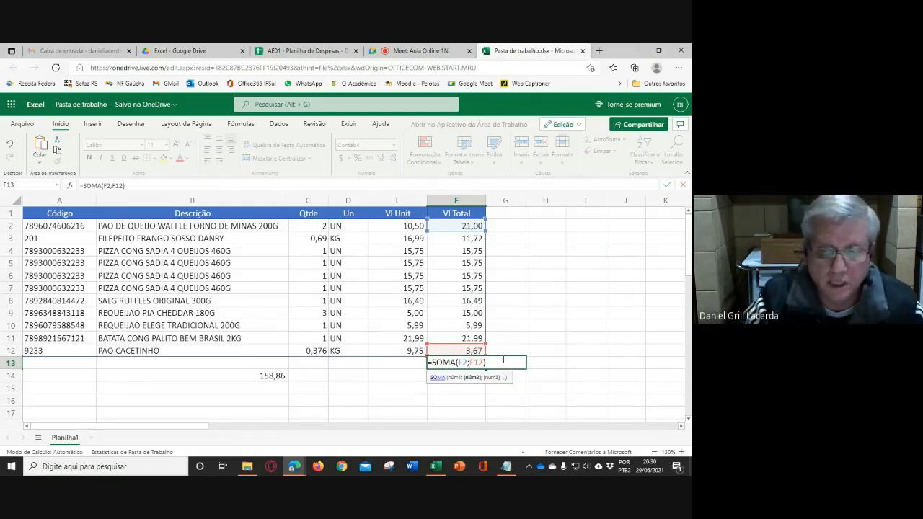
- Extend the two SOMA arguments in F13 to separate ranges, giving =SOMA(F2:F5;F8:F12)
left_click(465, 364)
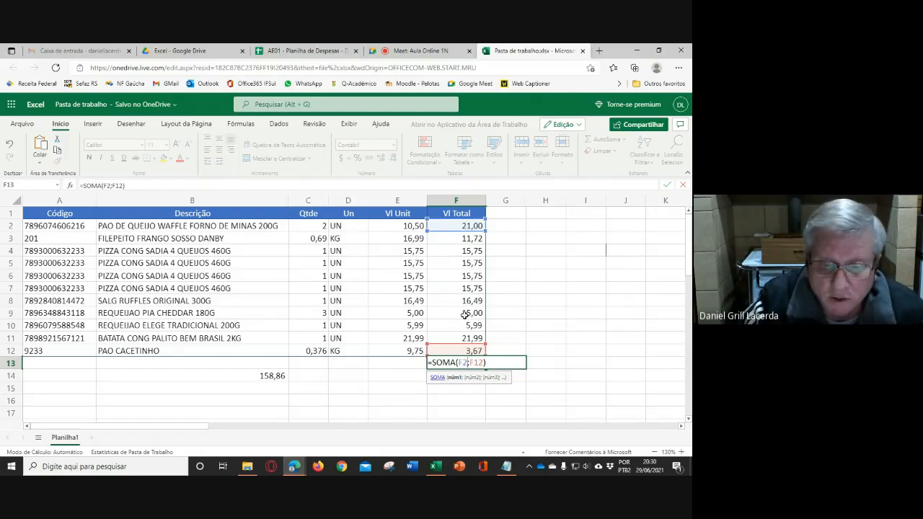
left_click_drag(461, 231, 465, 264)
double_click(464, 363)
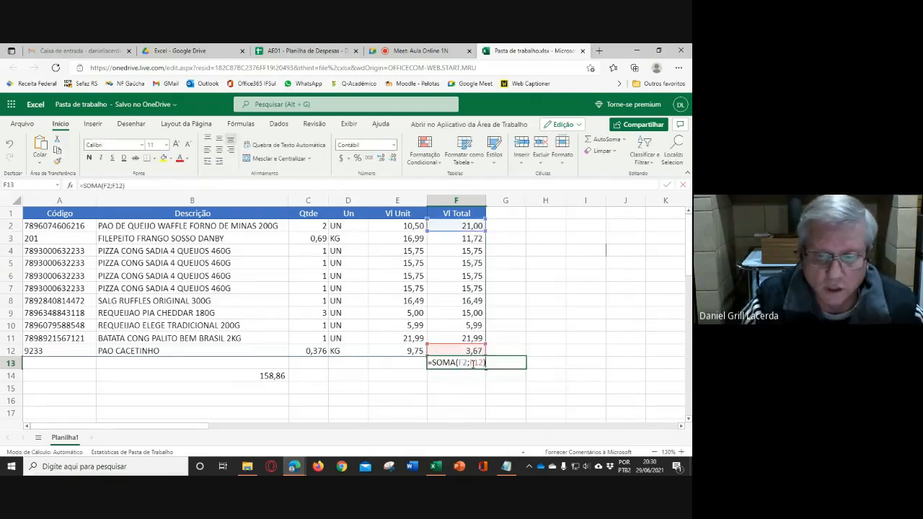
double_click(465, 363)
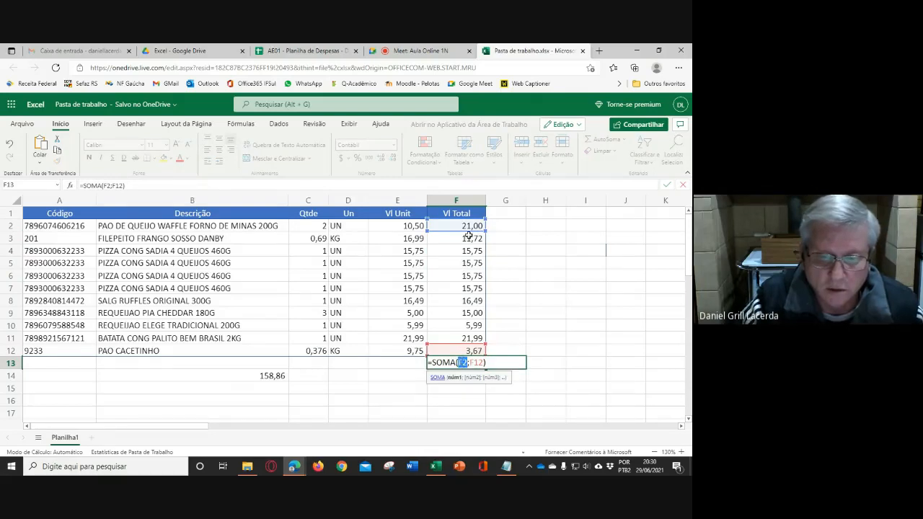
left_click_drag(485, 228, 483, 265)
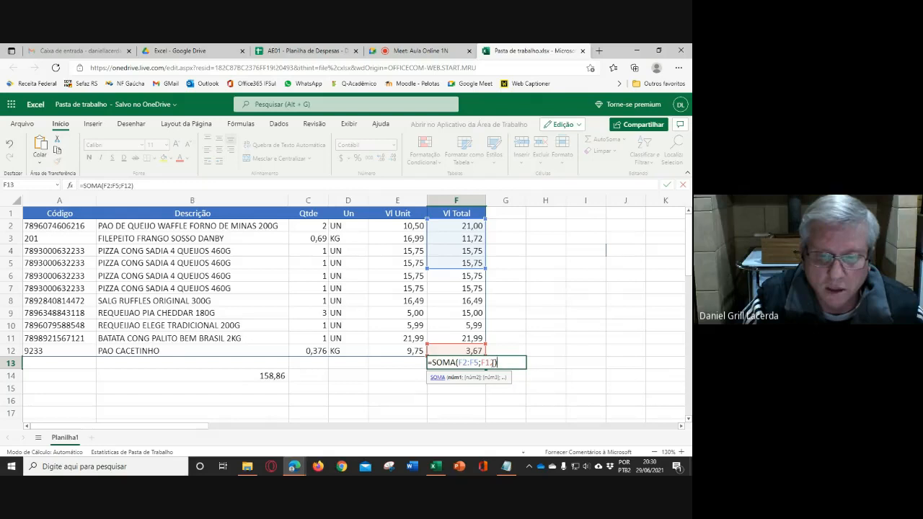
left_click(493, 362)
left_click_drag(488, 346, 486, 295)
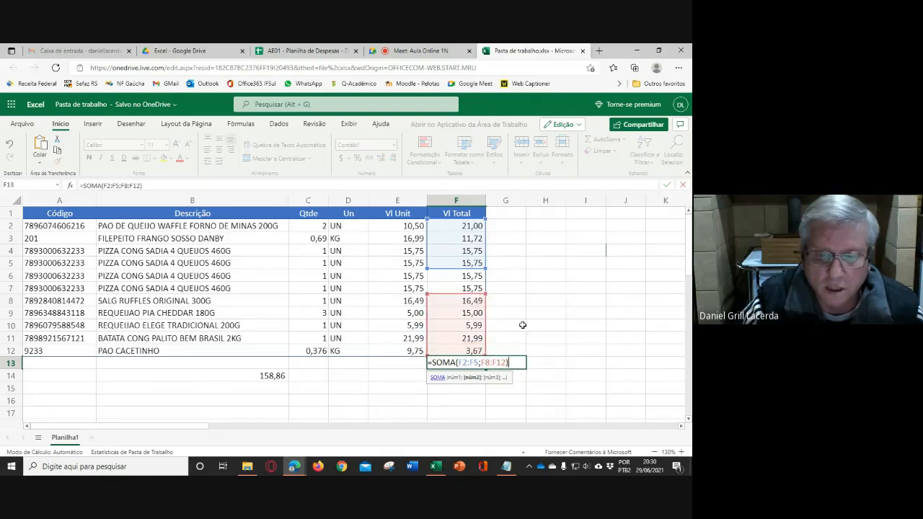
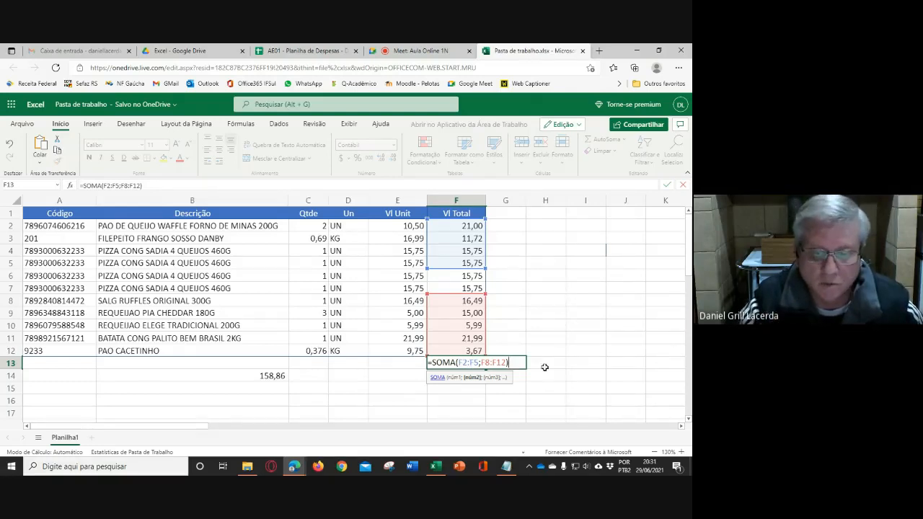
- Discard the pending edit in F13 and restore the colon range so the formula reads =SOMA(F2:F12)
key("Escape")
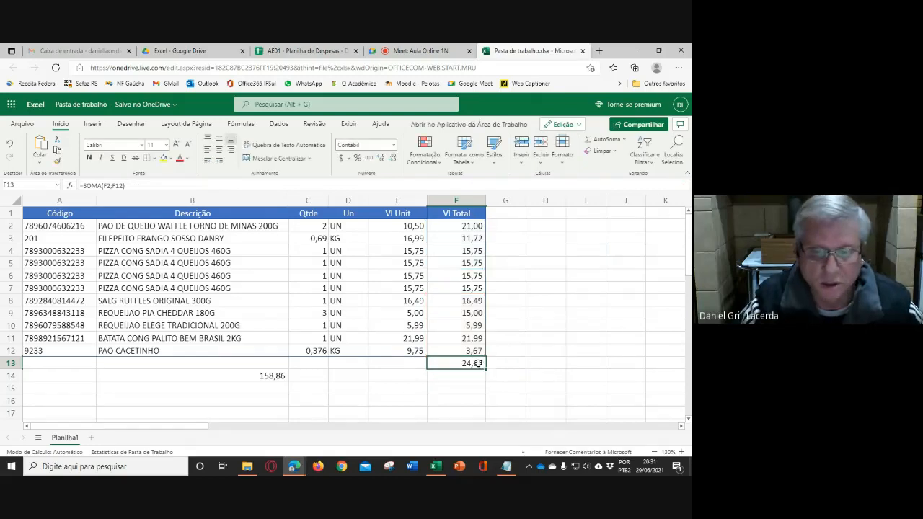
double_click(478, 363)
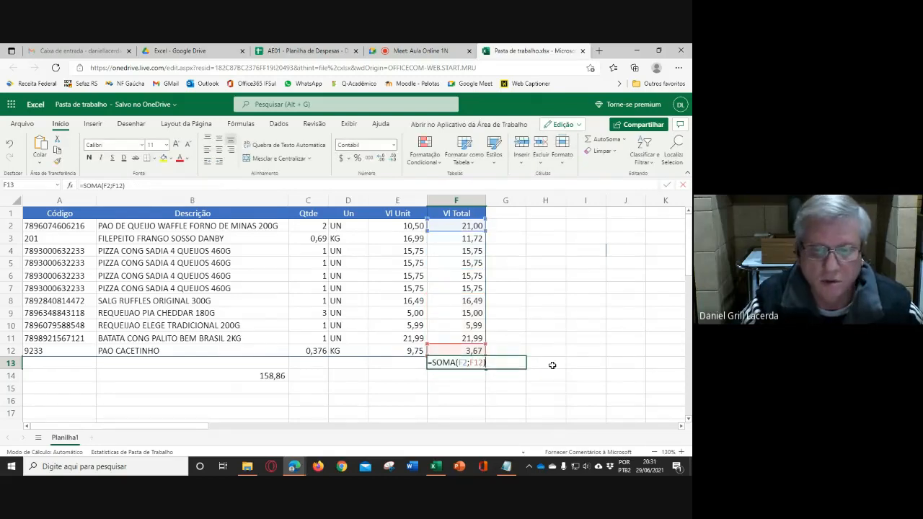
left_click(469, 361)
key("Delete")
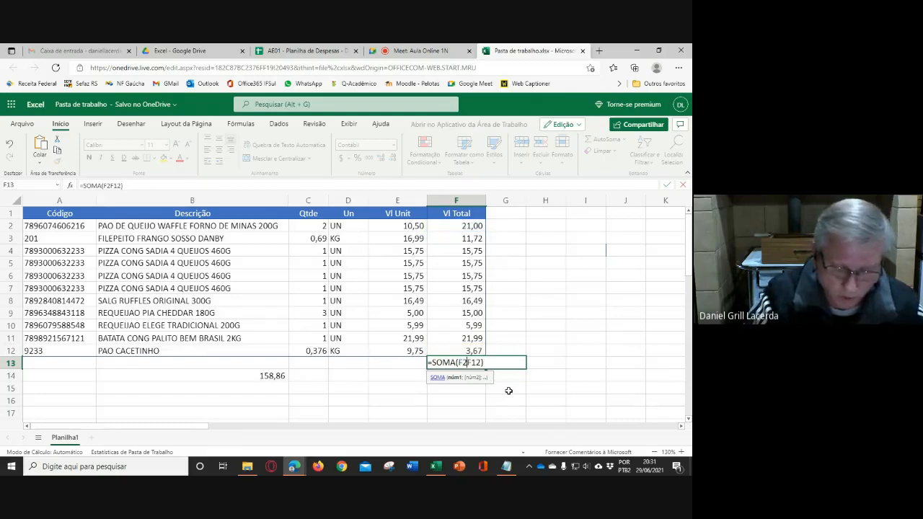
type(":")
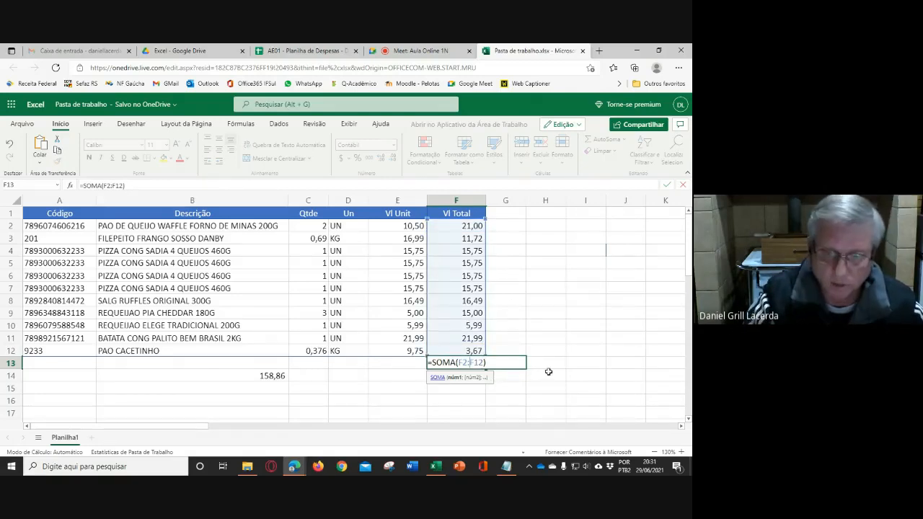
key("Return")
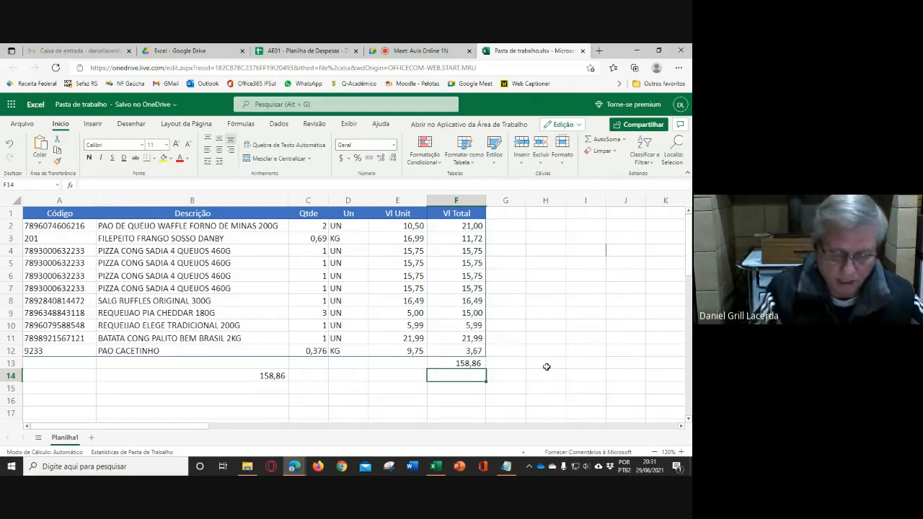
- Enter =MÉDIA(F2:F12) in F14 to average the Vl Total column
type("=média")
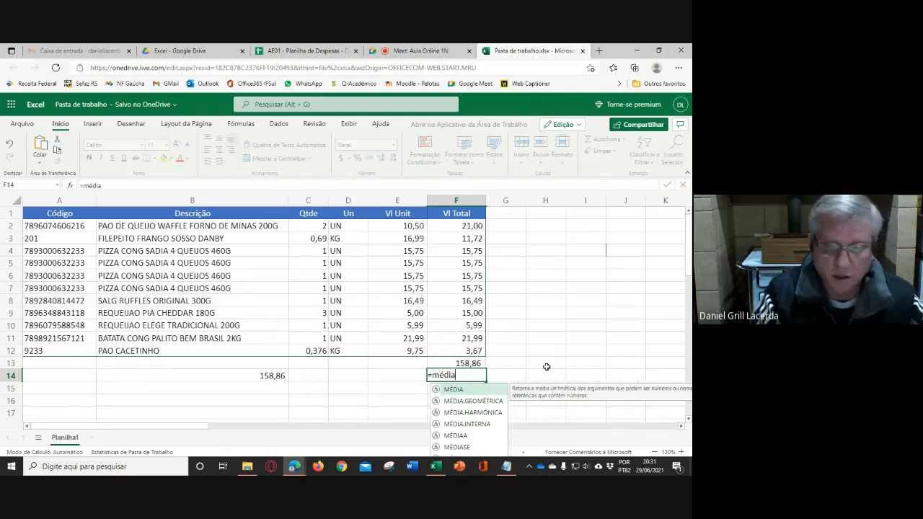
type("(")
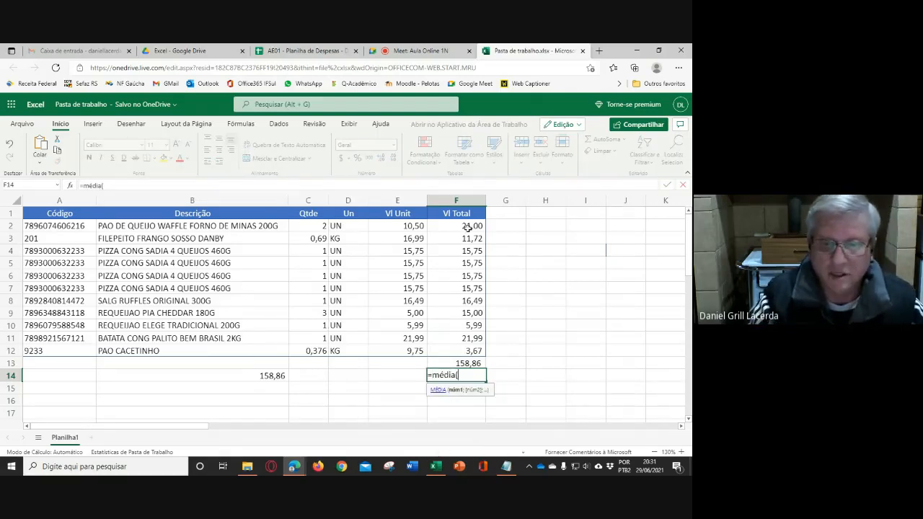
left_click_drag(467, 227, 472, 346)
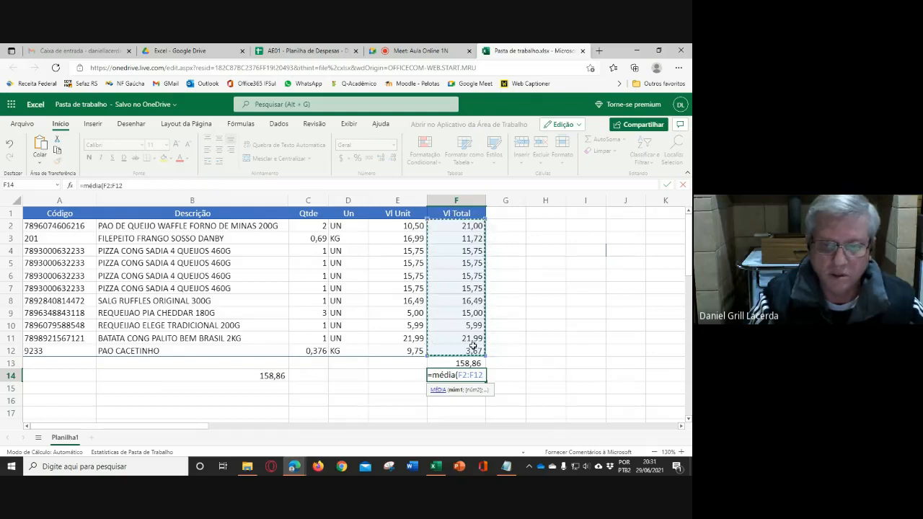
type(")")
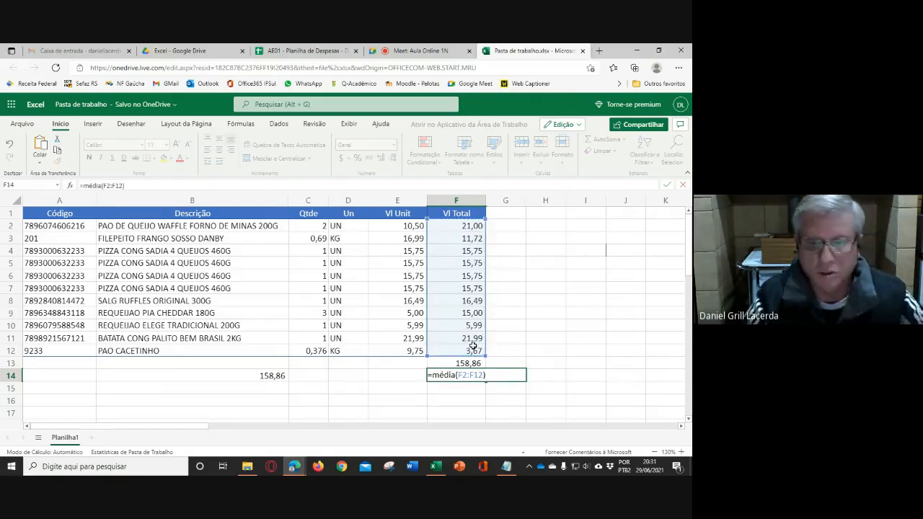
key("Up")
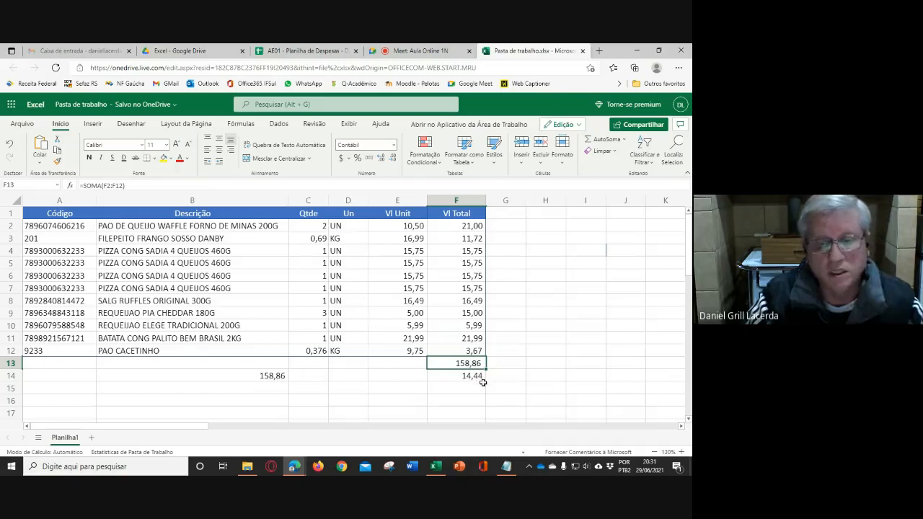
- Enter =F13/11 in H13 to cross-check the average by dividing the total by the number of items
left_click(539, 364)
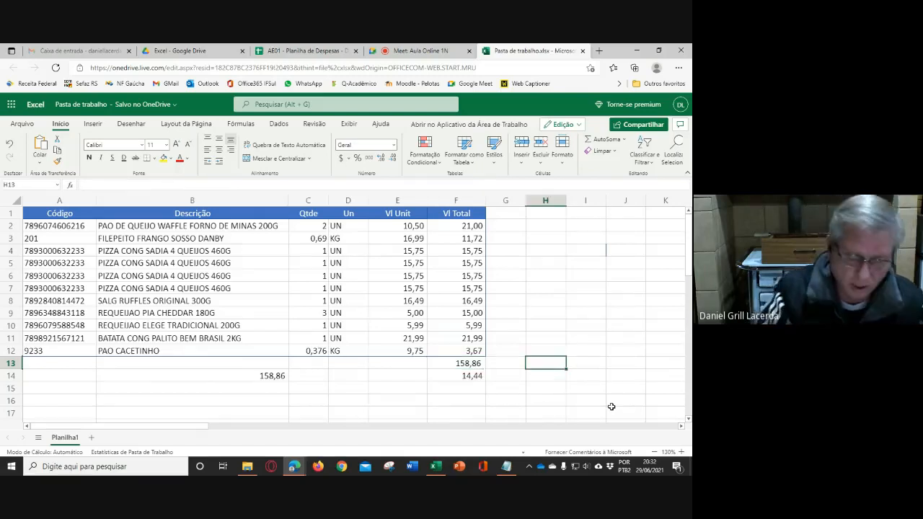
type("=")
left_click(468, 363)
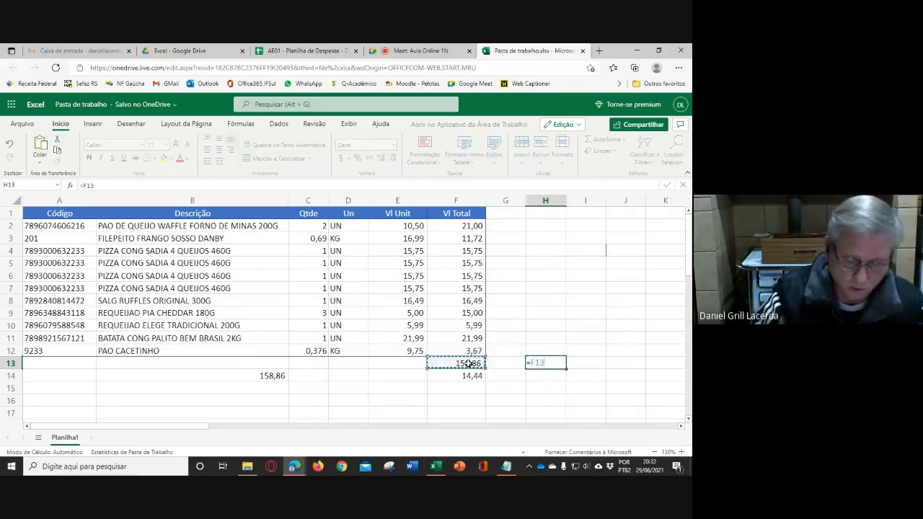
type("/11")
key("Return")
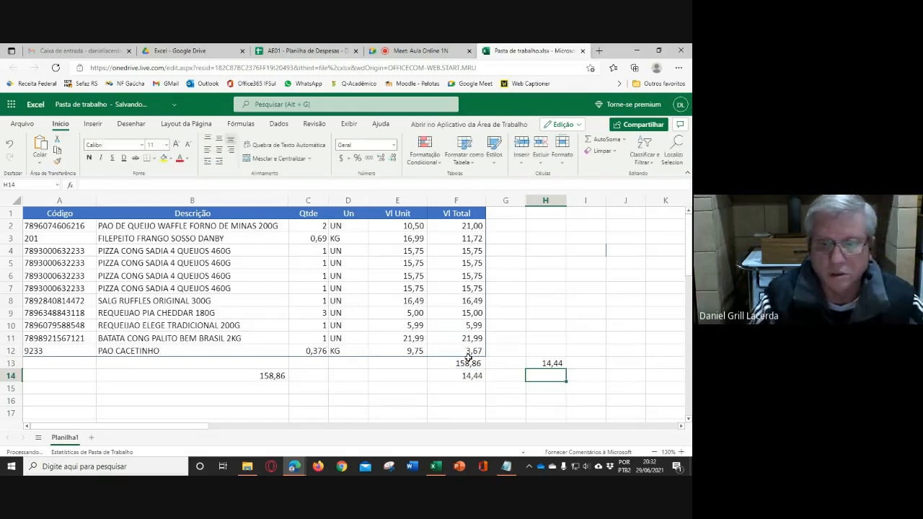
- Review the division formula in H13 and clear the cell
left_click(549, 366)
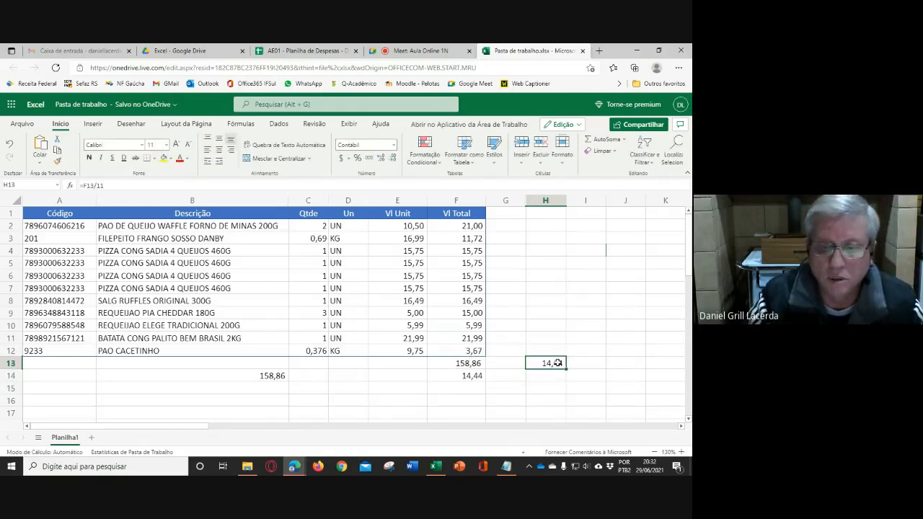
double_click(558, 362)
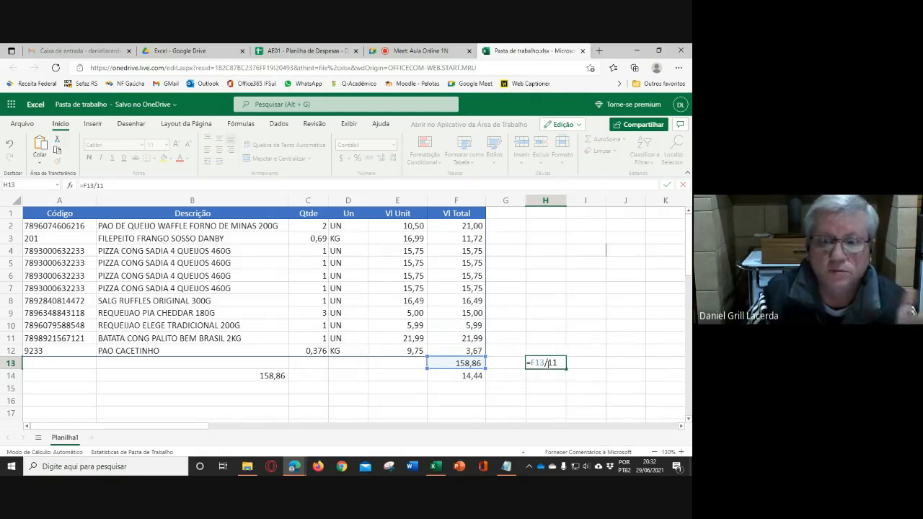
left_click(585, 368)
left_click(565, 365)
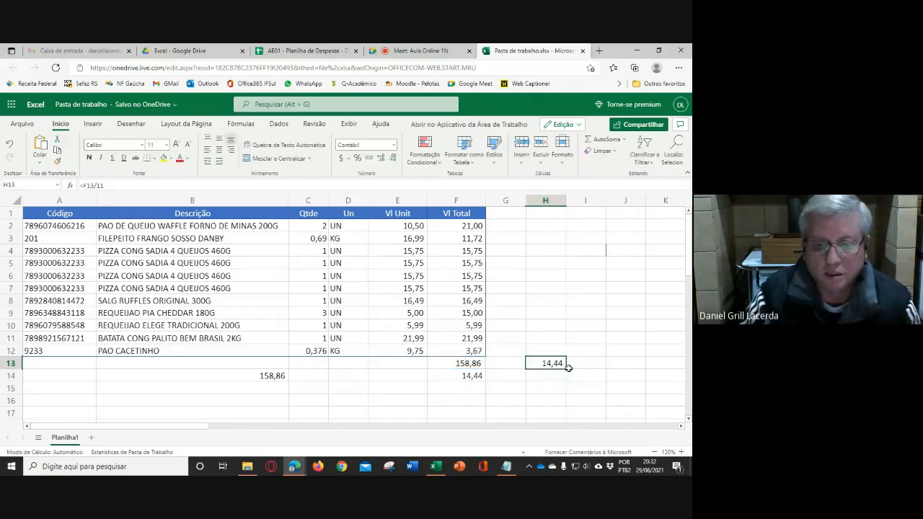
key("Delete")
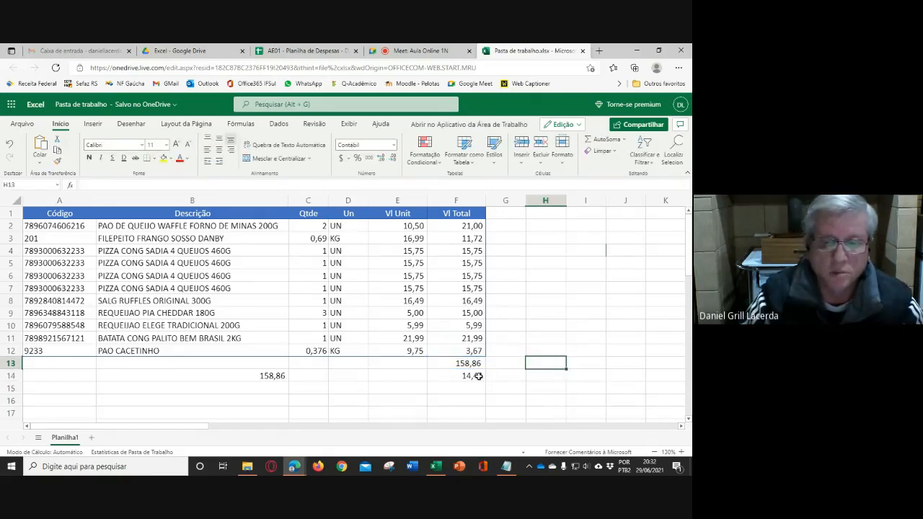
- Inspect the MÉDIA formula in F14 and the range it covers, leaving it as is
double_click(478, 376)
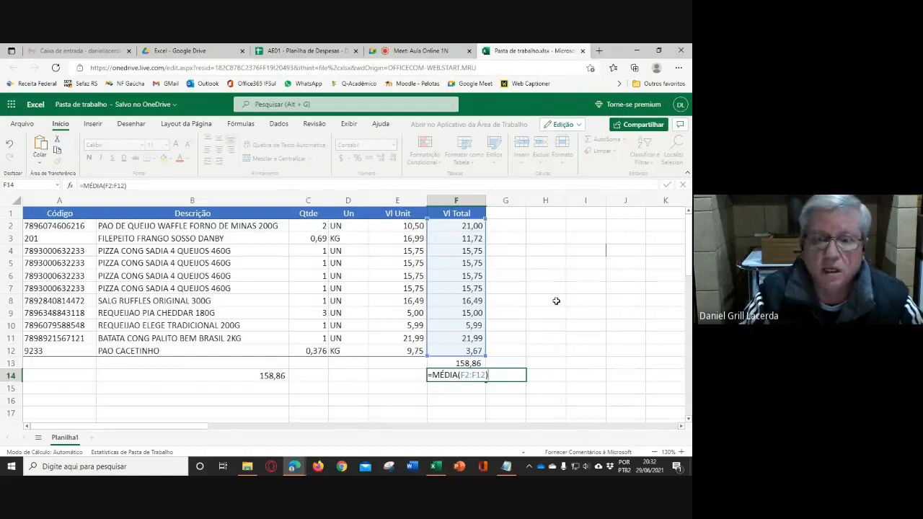
key("ctrl+Return")
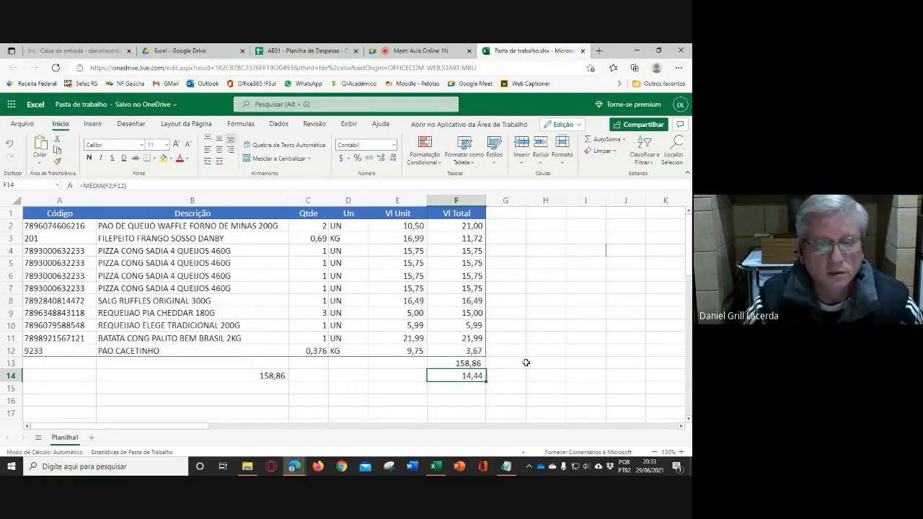
left_click(527, 340)
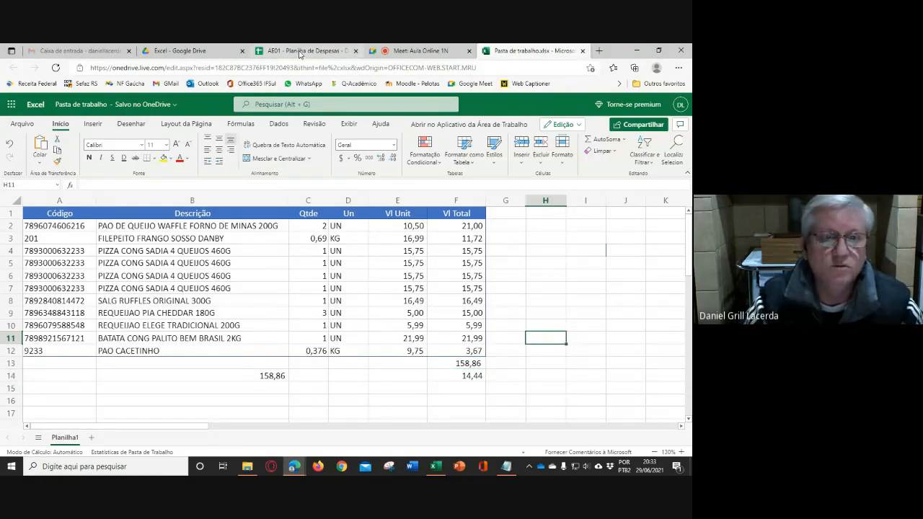
- Switch to the Google Sheets expense spreadsheet and enter =SOMA(F2:F12) in F13 to total Vl Total
left_click(299, 52)
left_click(373, 291)
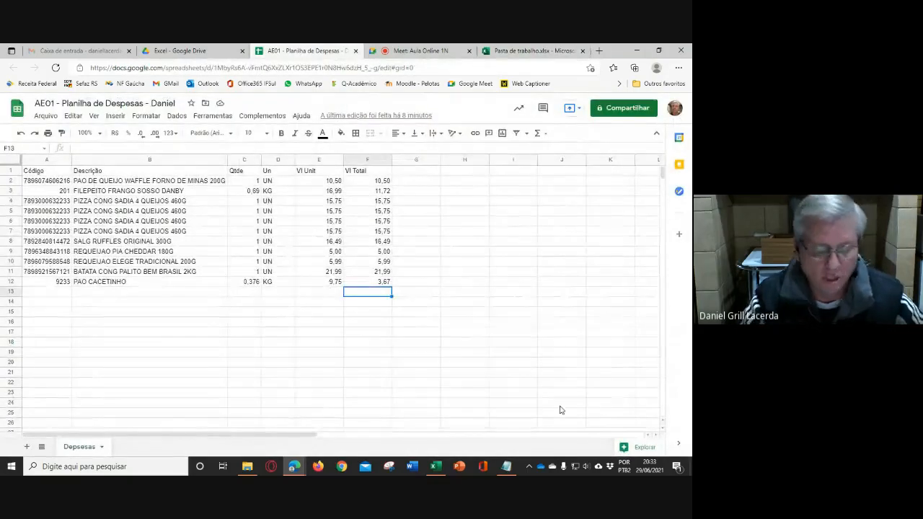
type("=soma")
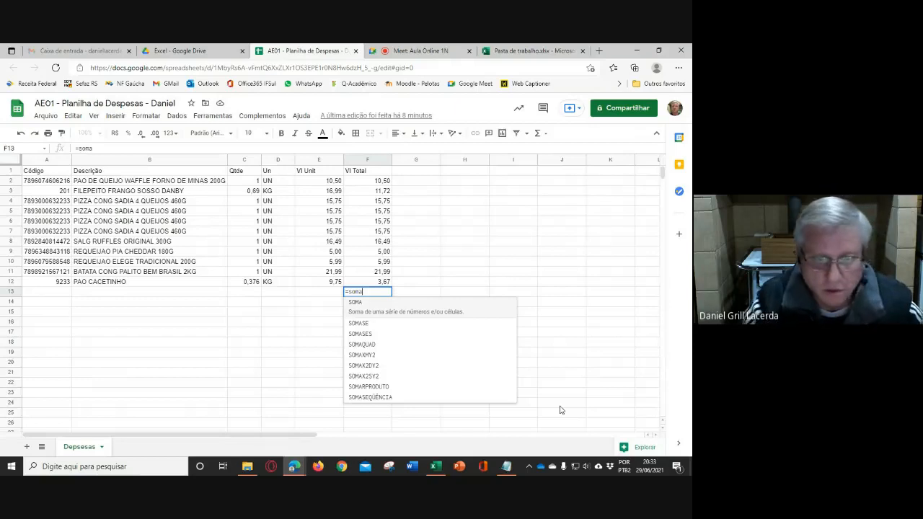
type("(")
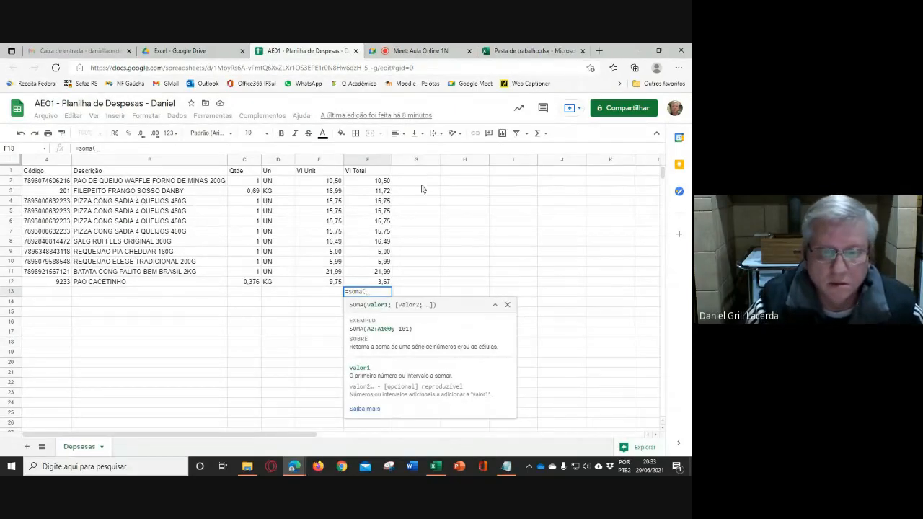
left_click_drag(374, 183, 378, 283)
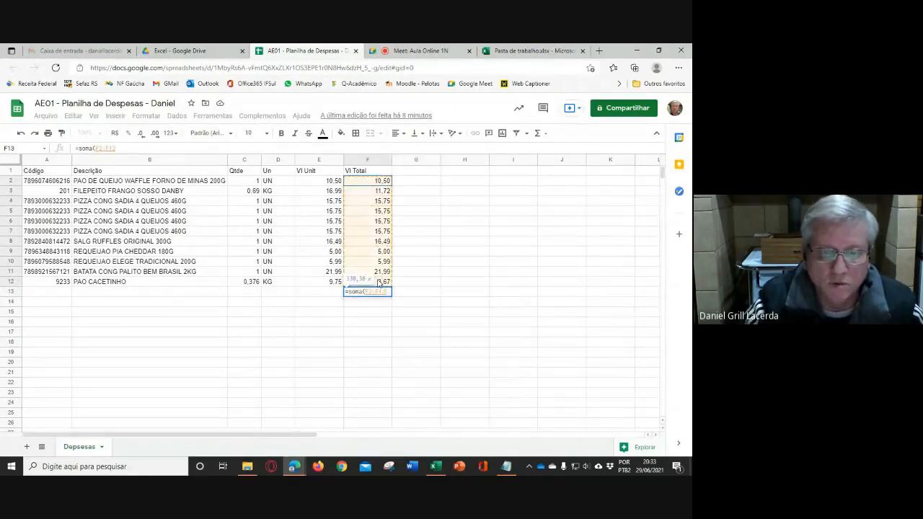
type(")")
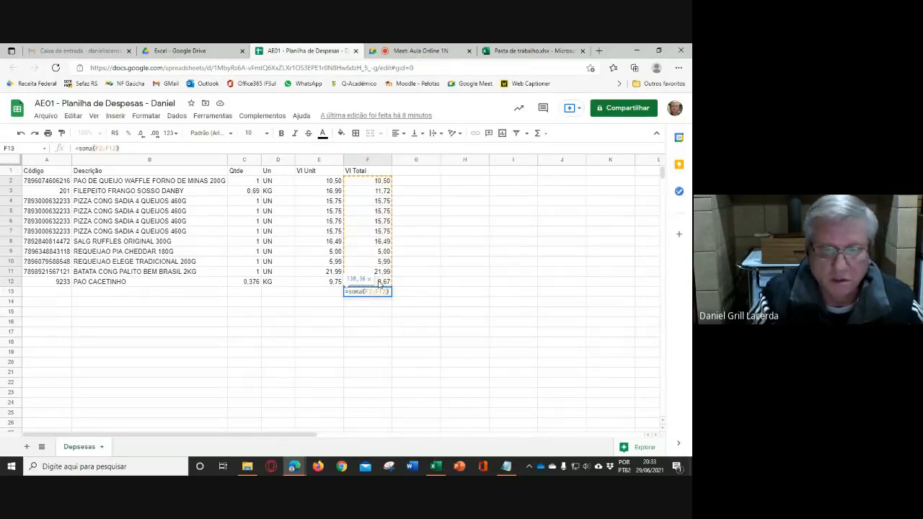
key("Return")
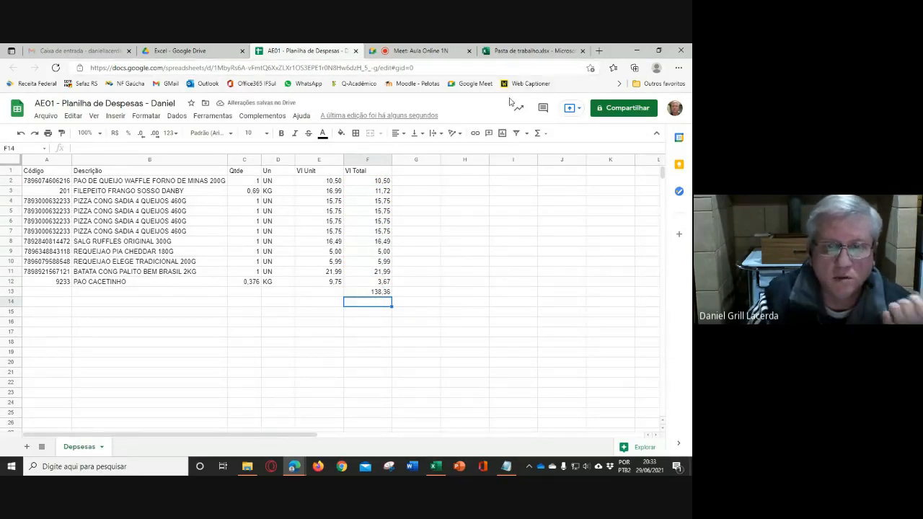
- Compare the Google Sheets quantities with the Excel workbook and match them by setting C2 to 2 and C9 to 3
left_click(509, 51)
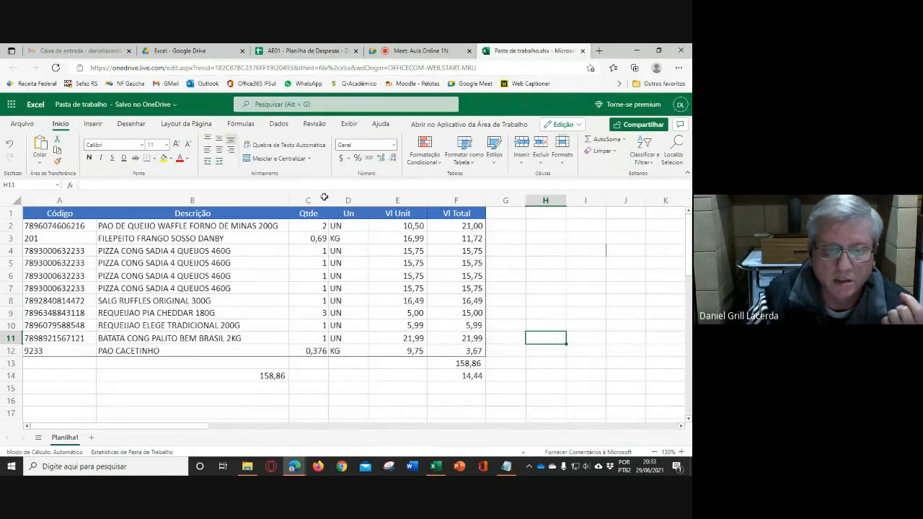
left_click(310, 51)
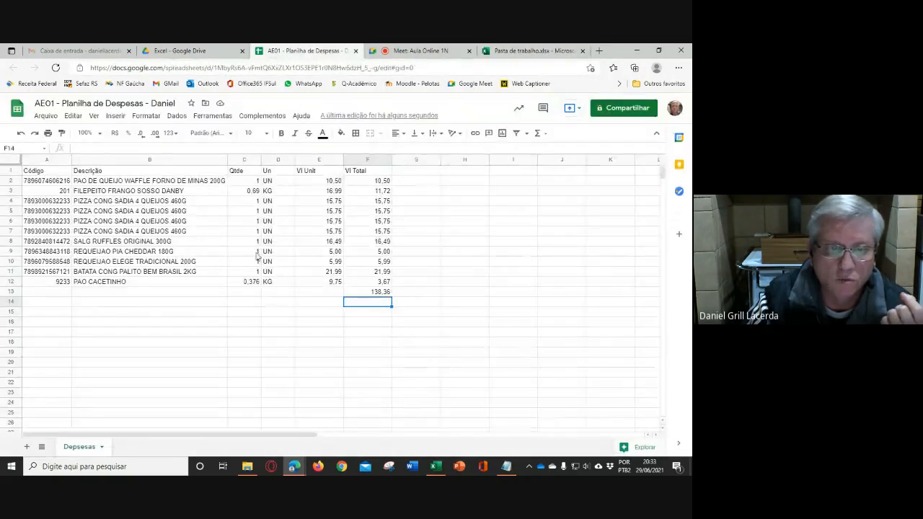
left_click(256, 181)
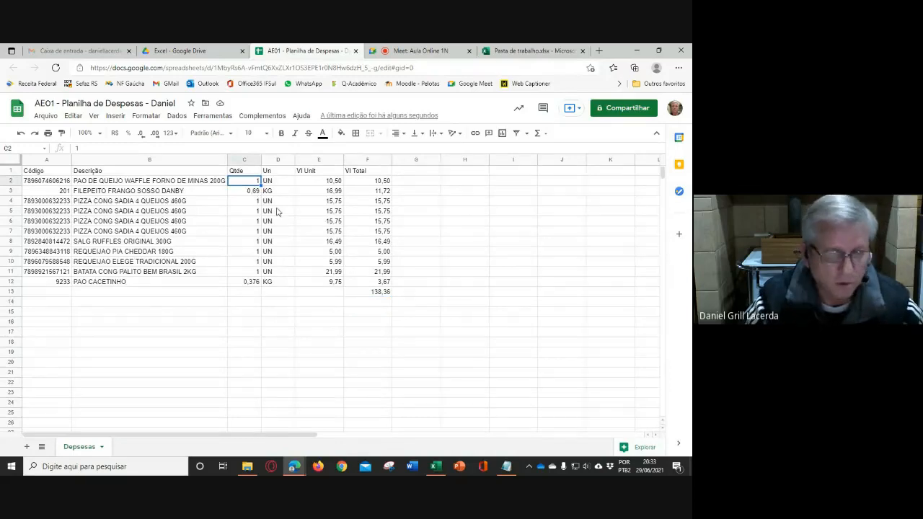
type("2")
key("Return")
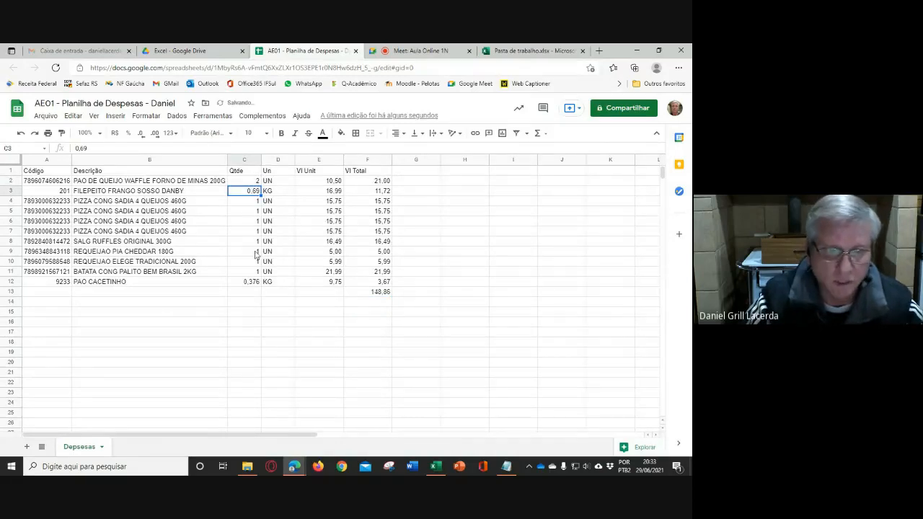
left_click(256, 252)
type("3")
key("Return")
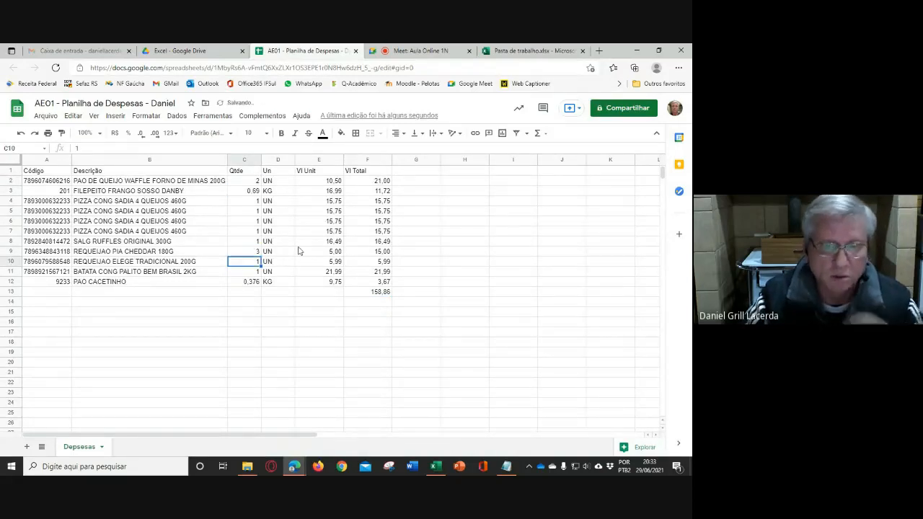
left_click(536, 55)
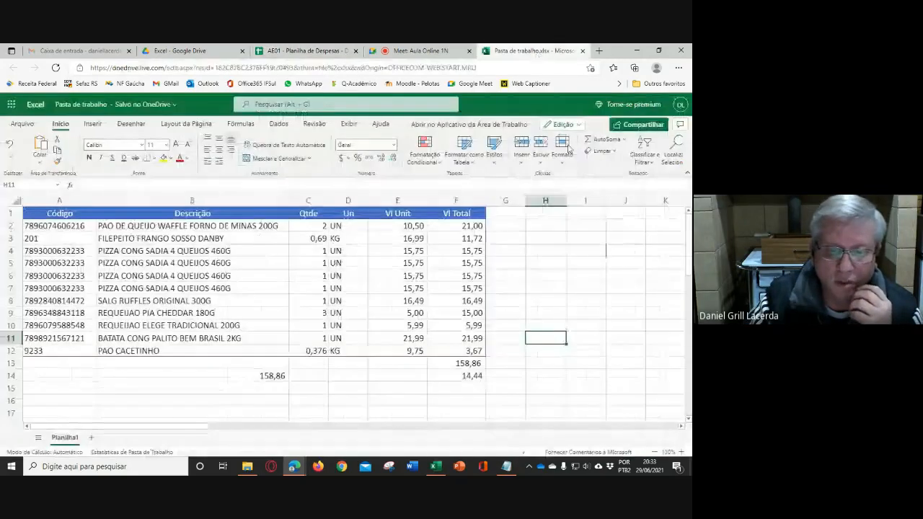
left_click(302, 51)
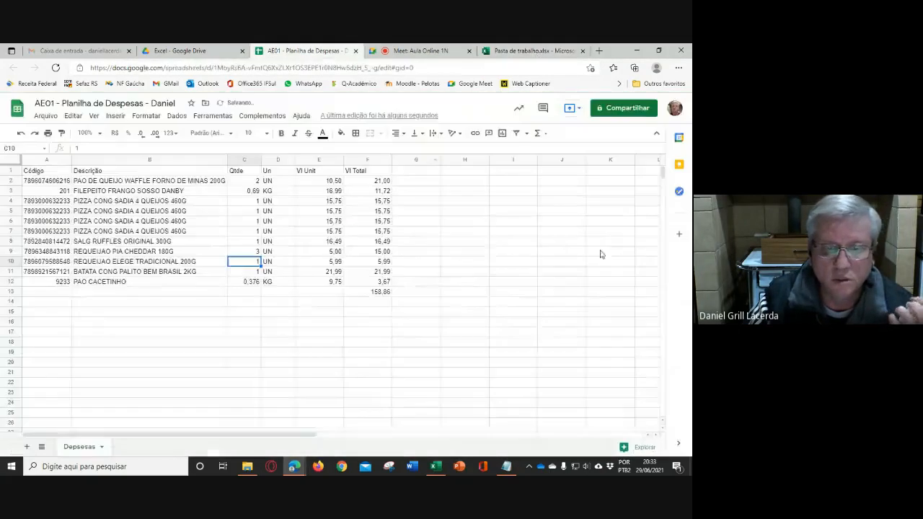
- Enter =MÉDIA(F2:F12) in F14 to average the Vl Total values
left_click(374, 301)
type("=m")
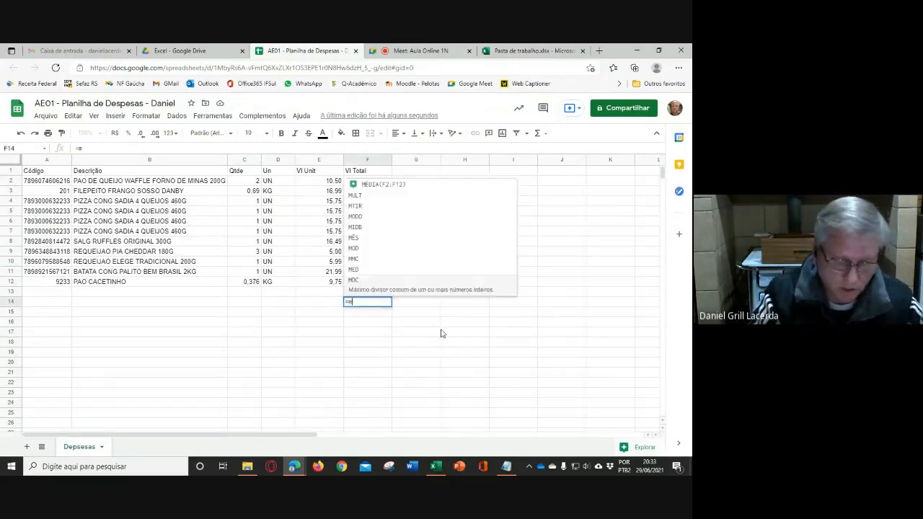
type("édia")
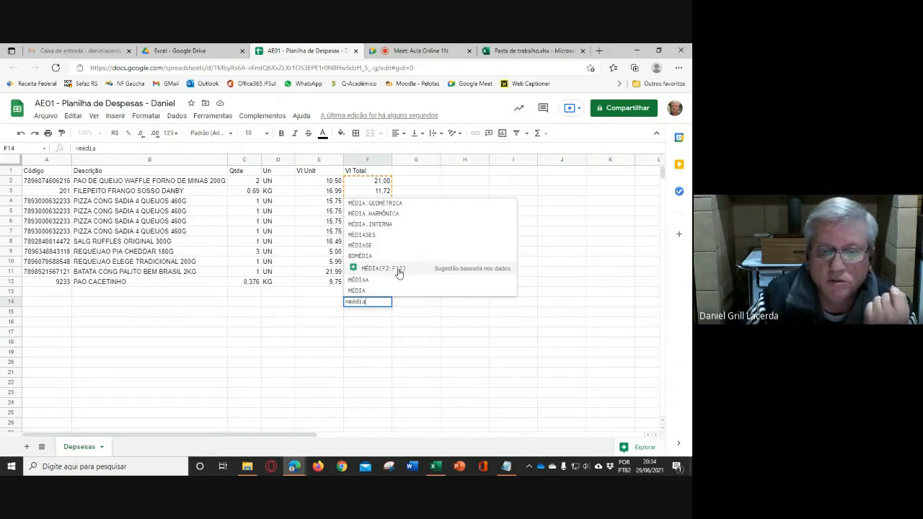
left_click(399, 271)
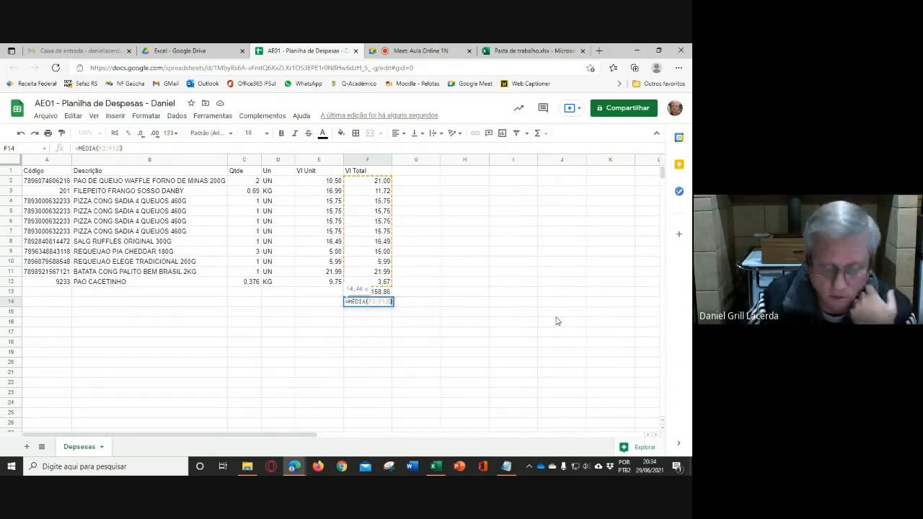
key("Return")
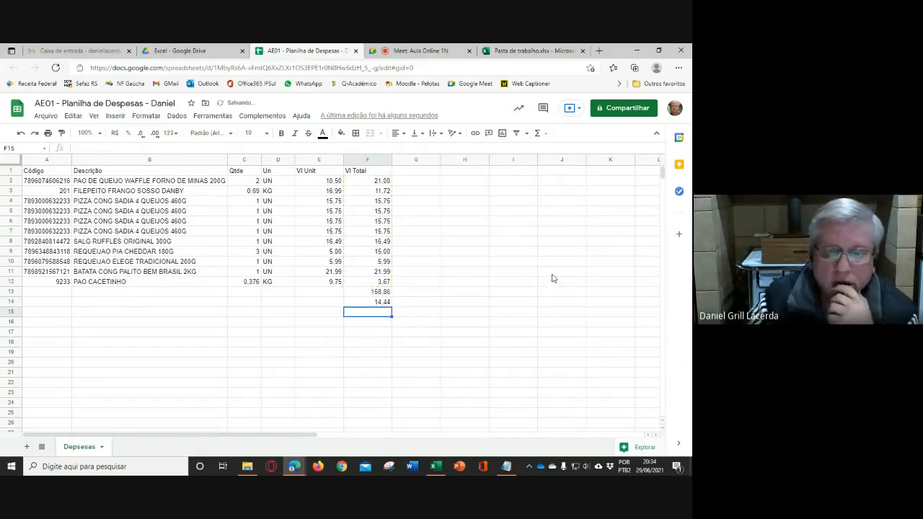
- Compare the totals with the Excel workbook, switch to that workbook and label the sum by entering Total Geral in E13
left_click(524, 52)
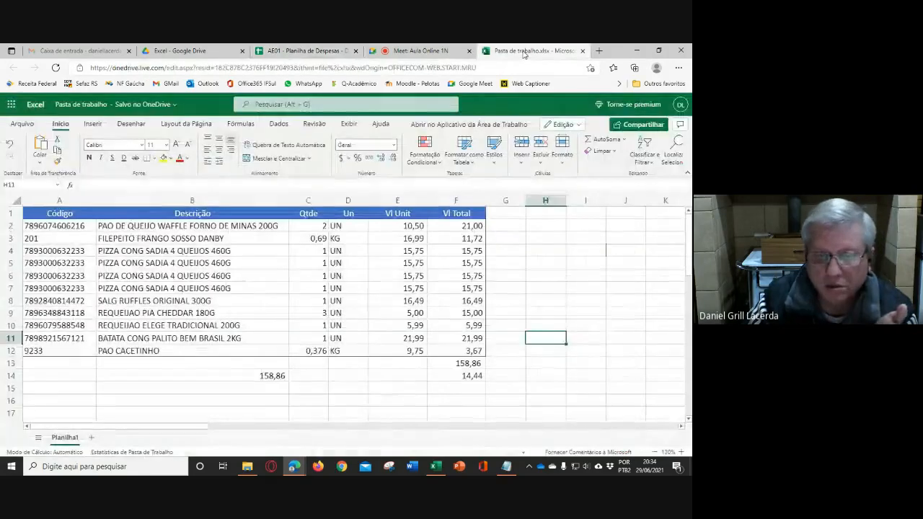
left_click(332, 53)
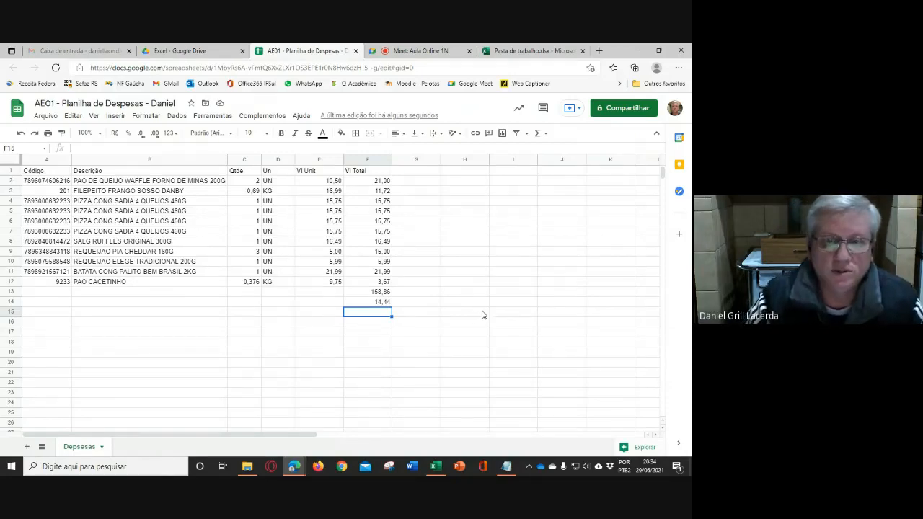
left_click(535, 51)
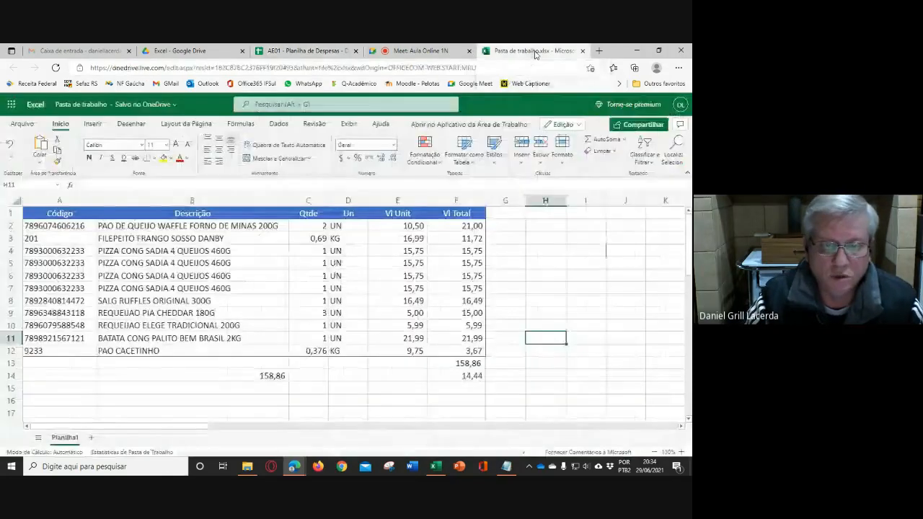
left_click(405, 364)
left_click(467, 364)
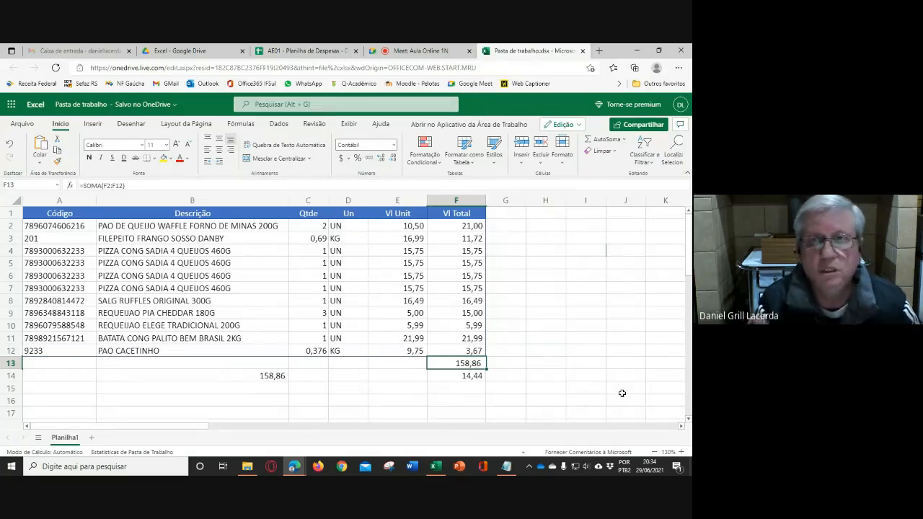
left_click(410, 366)
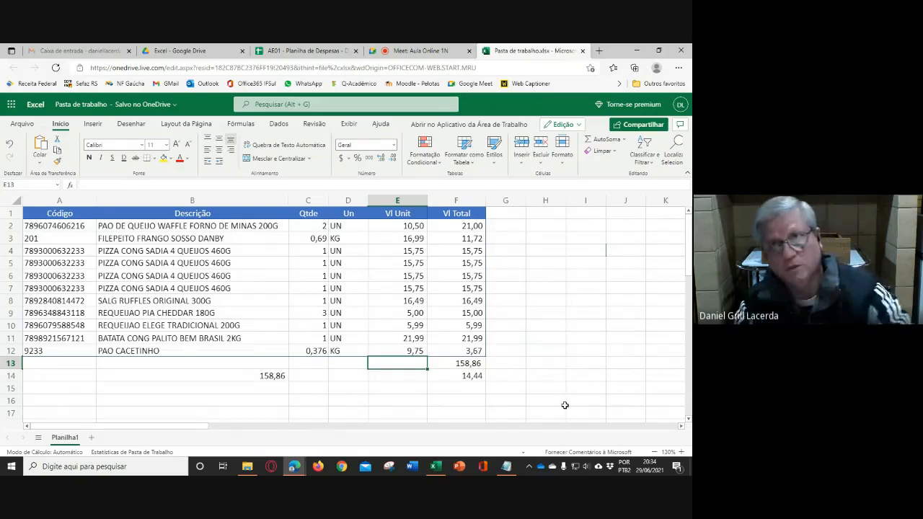
type("Tot")
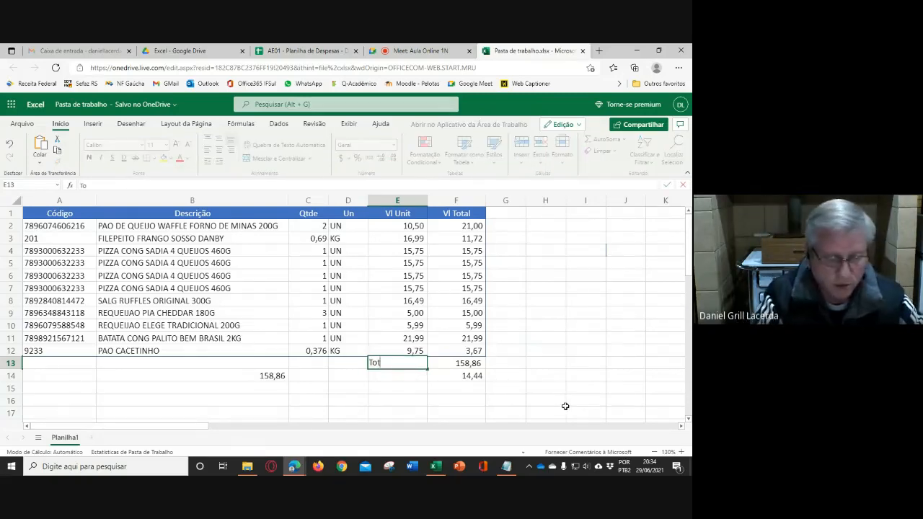
type("al Geral")
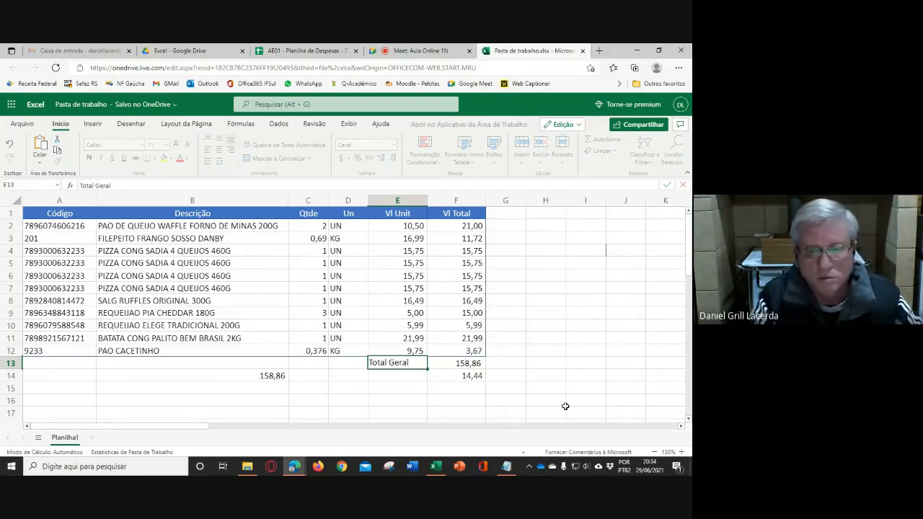
key("Return")
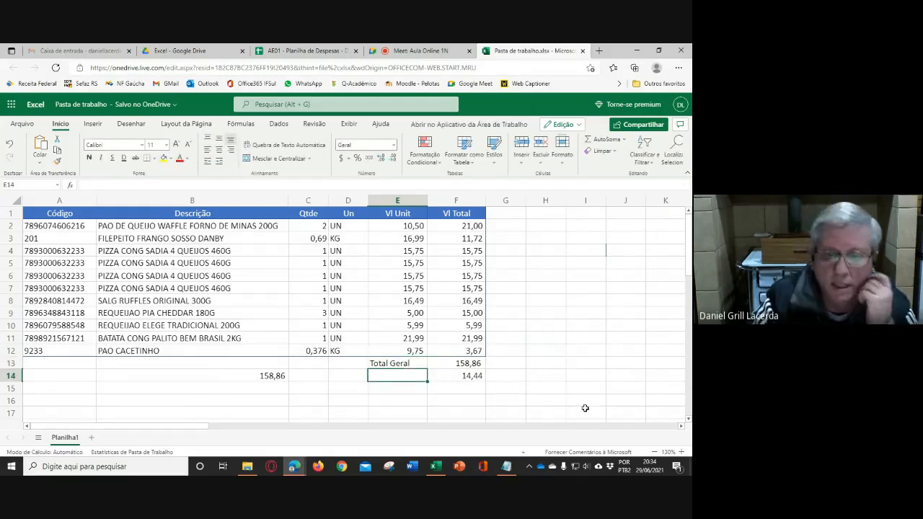
- Clear the contents of B14:F14, removing the manual addition formula and the average below the table
left_click(471, 214)
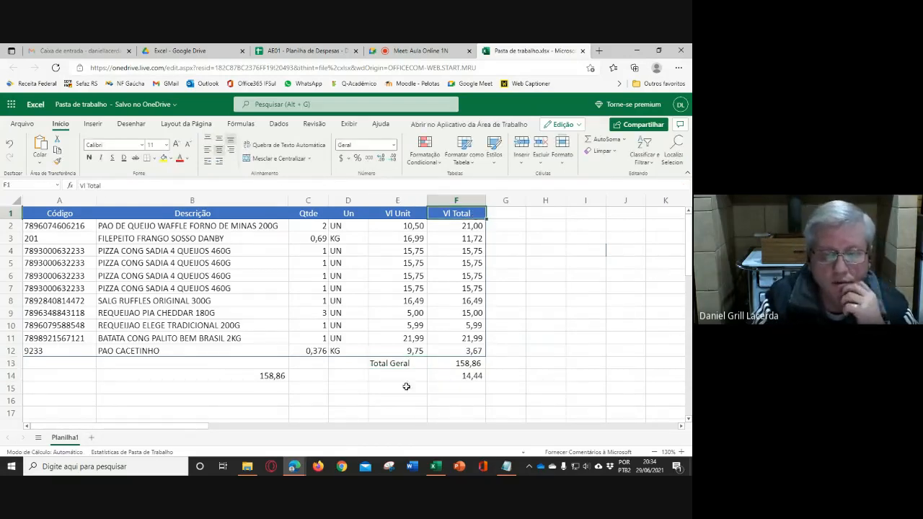
left_click(401, 364)
left_click(575, 351)
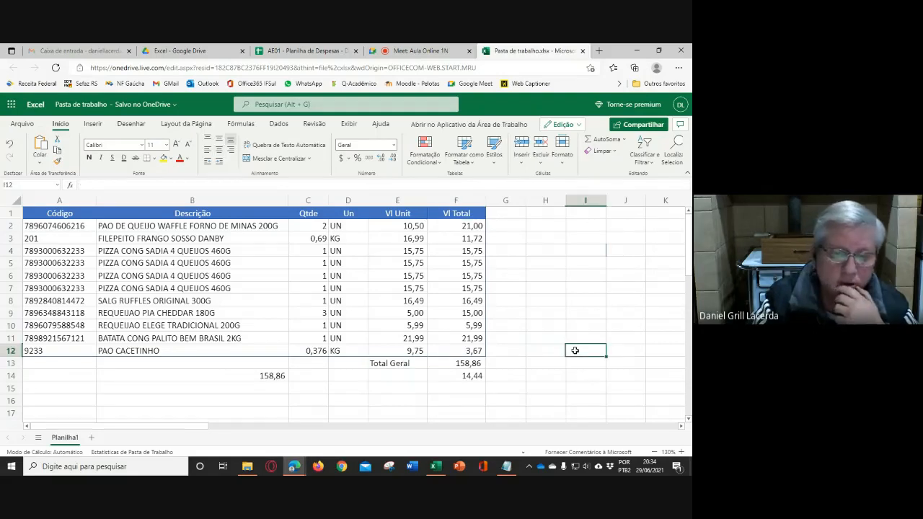
left_click_drag(272, 375, 471, 375)
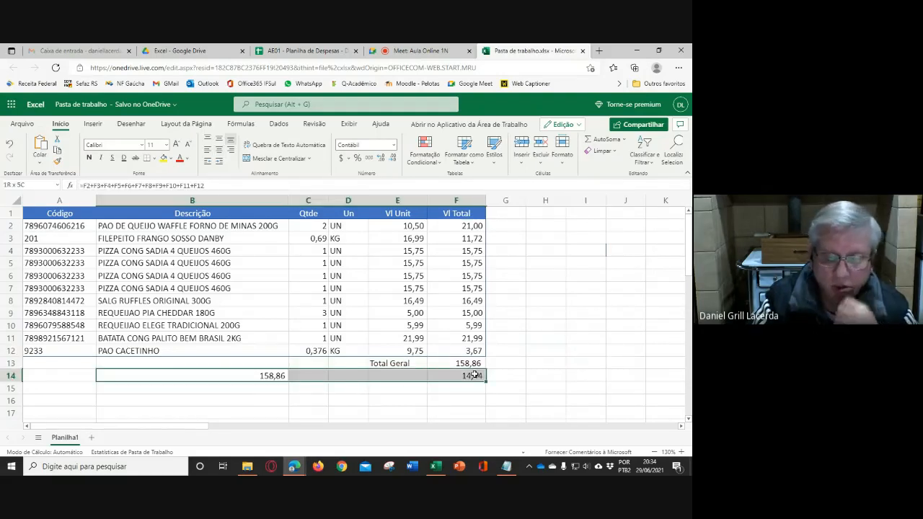
key("Delete")
left_click(545, 325)
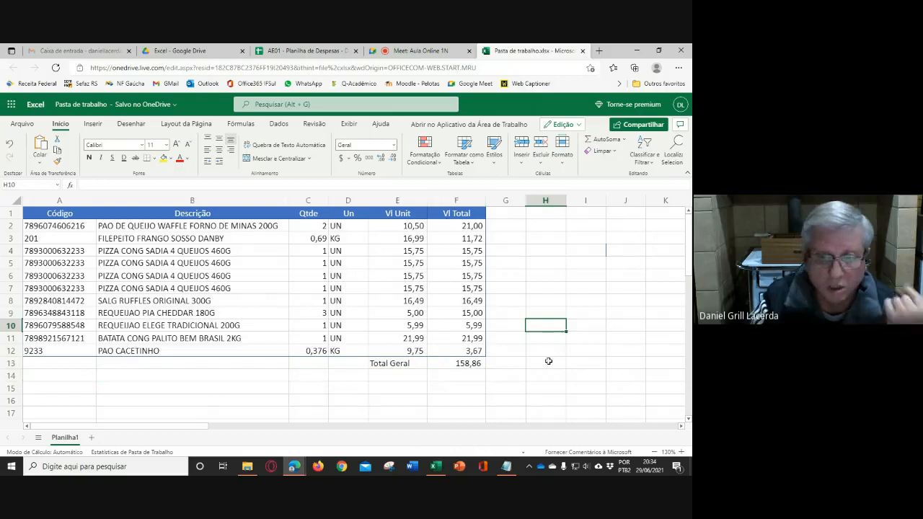
left_click(252, 386)
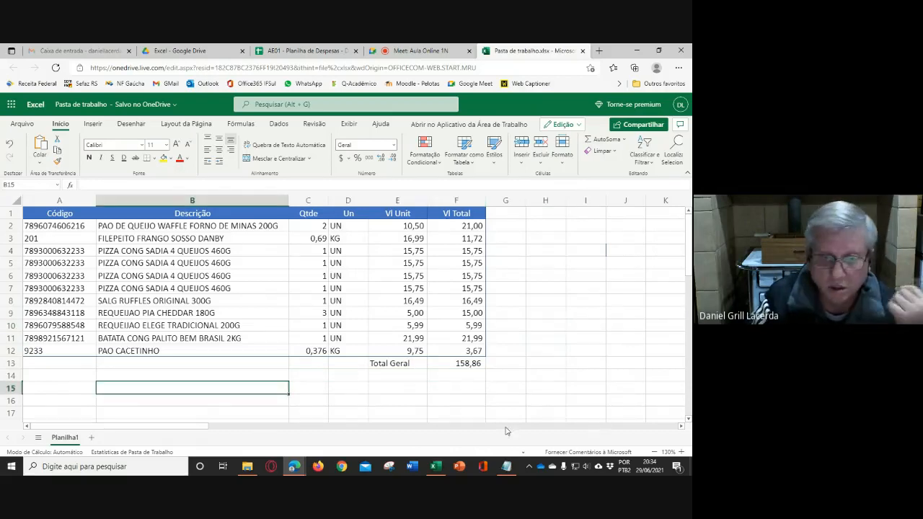
left_click(544, 374)
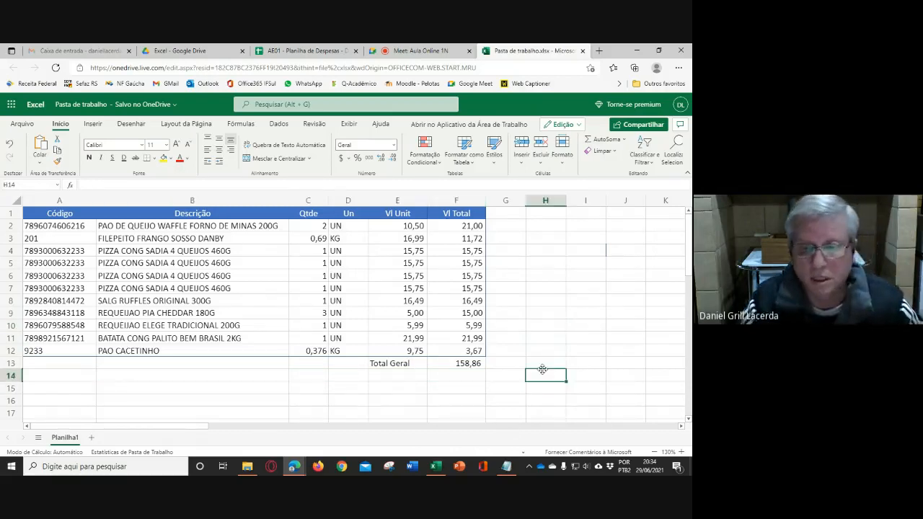
- Delete columns I and J beside the expense table
left_click_drag(590, 206, 625, 206)
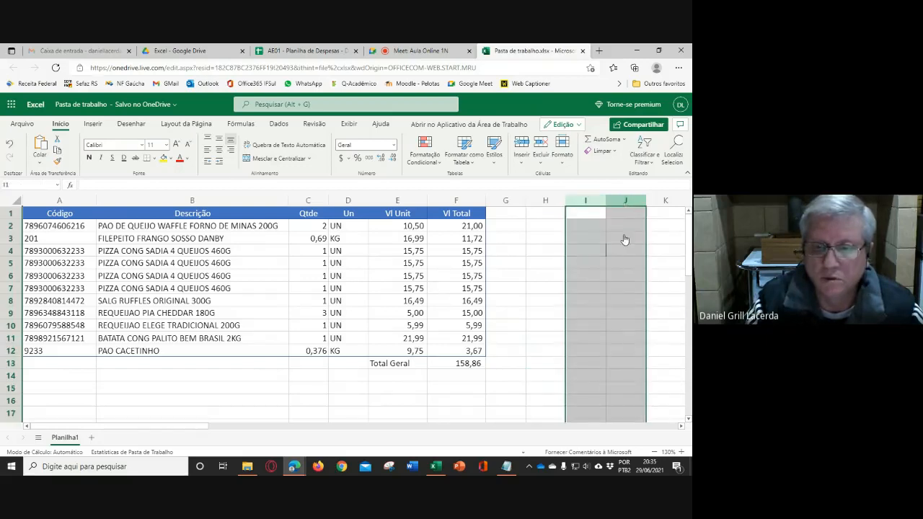
right_click(614, 273)
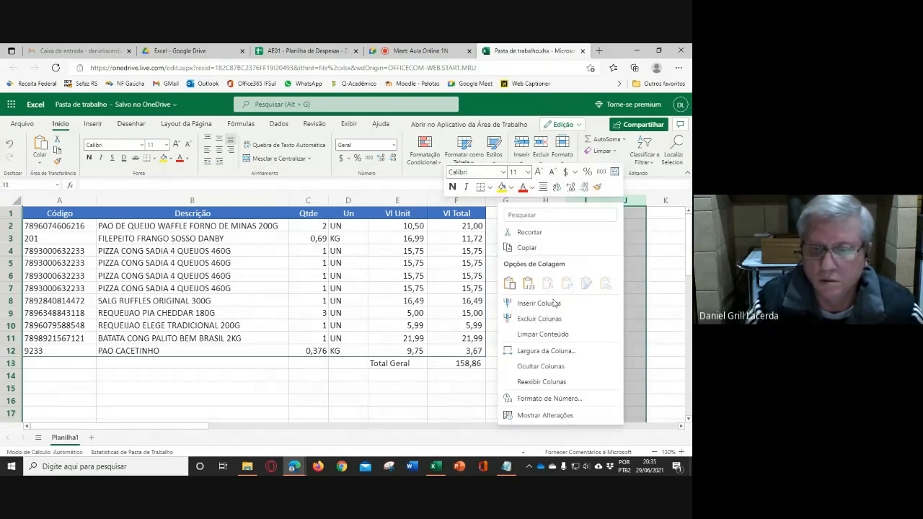
left_click(587, 322)
left_click(546, 313)
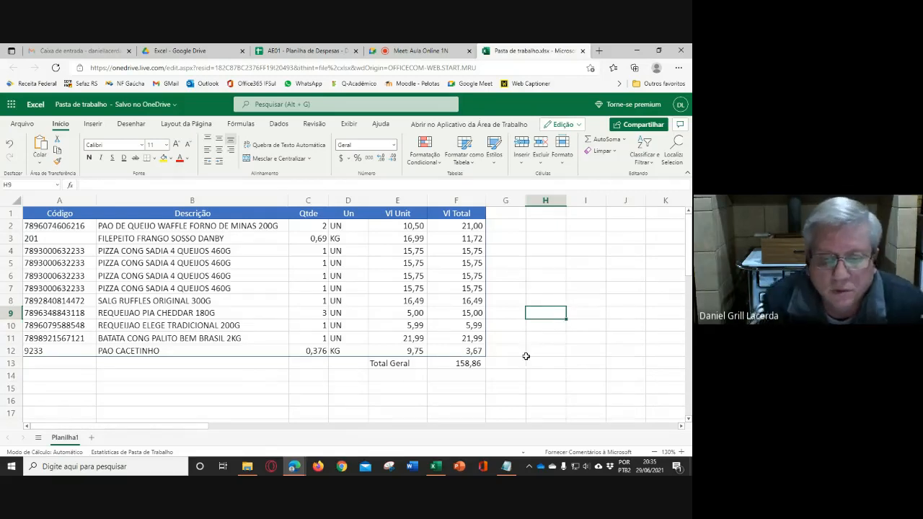
- Try the Total Geral label in A13, and move it back beside the sum in E13
left_click(392, 362)
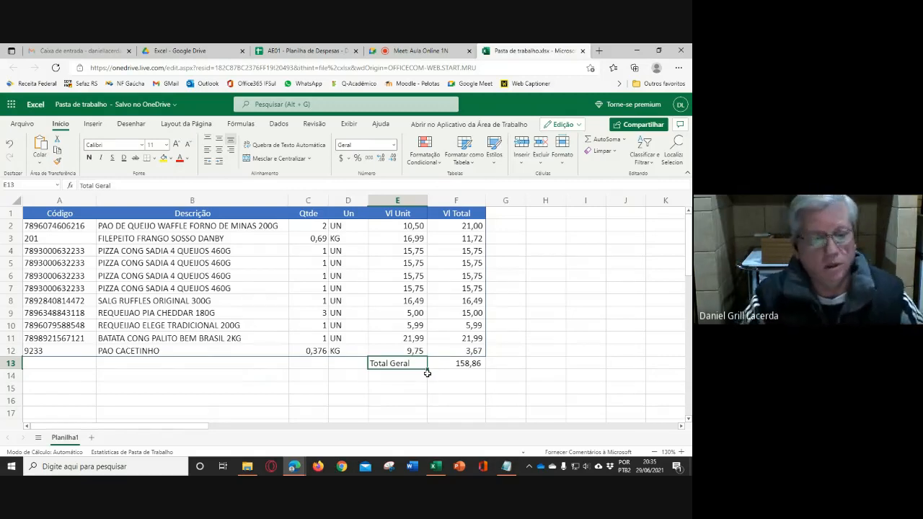
left_click_drag(400, 369, 81, 366)
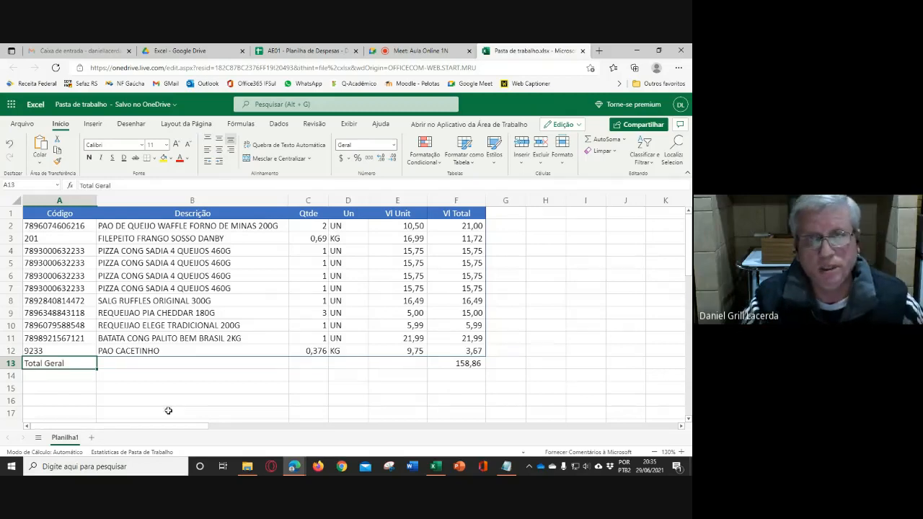
left_click(62, 362)
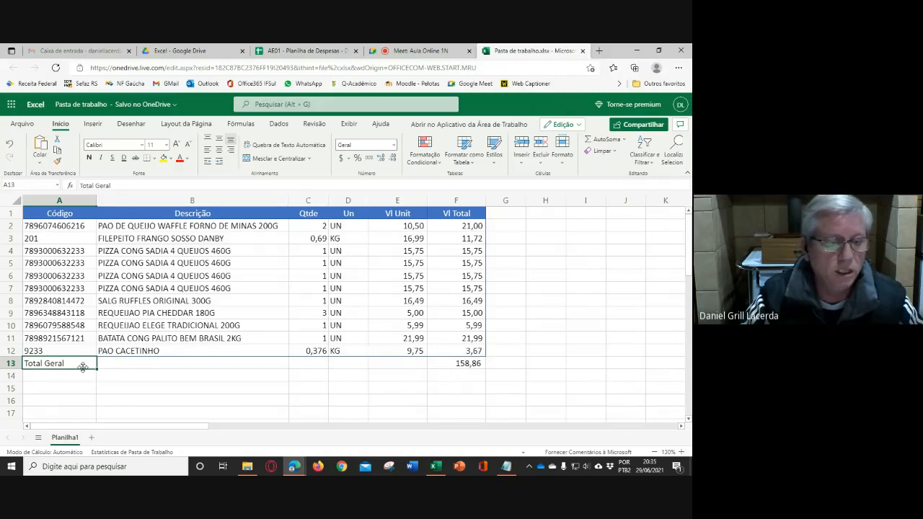
left_click_drag(82, 369, 395, 365)
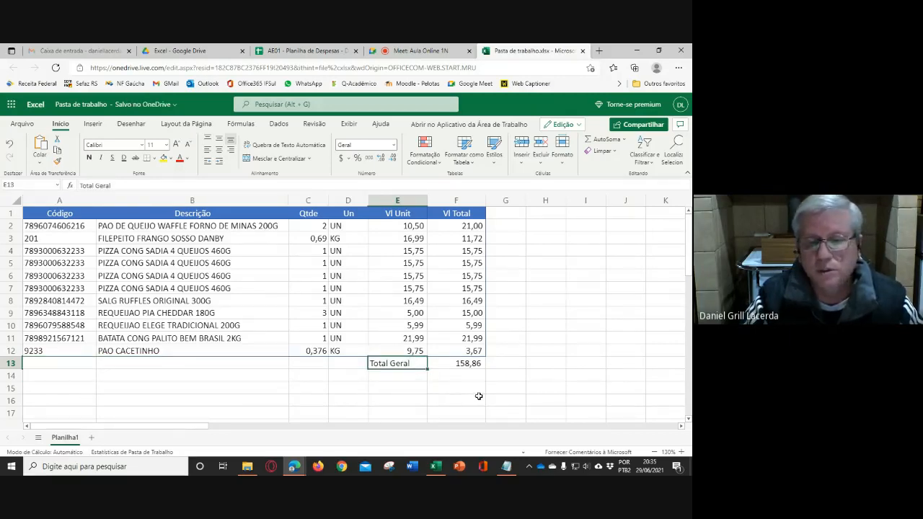
left_click(459, 365)
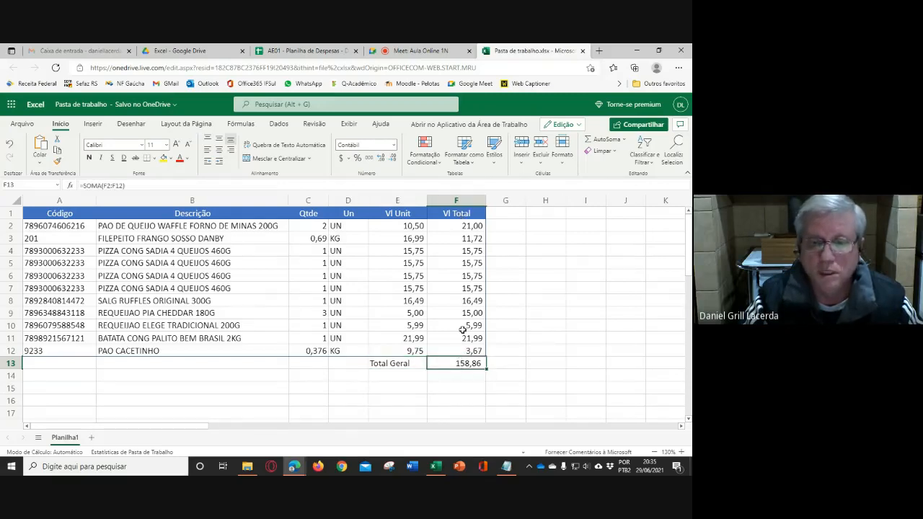
left_click(408, 363)
left_click(459, 363)
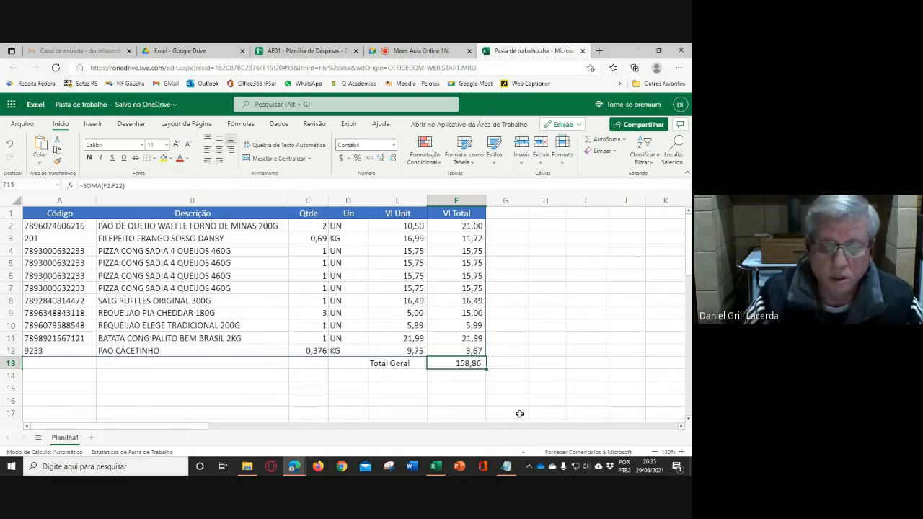
left_click(363, 369)
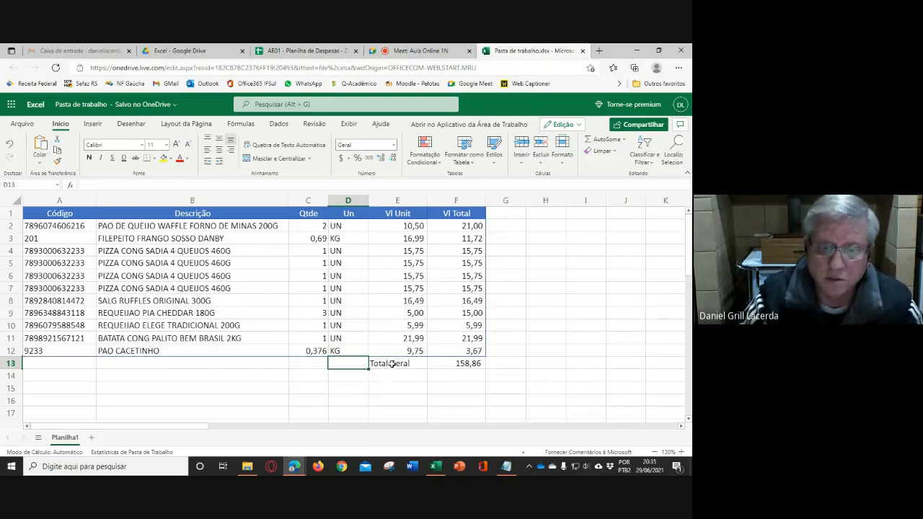
left_click(393, 363)
left_click(232, 363)
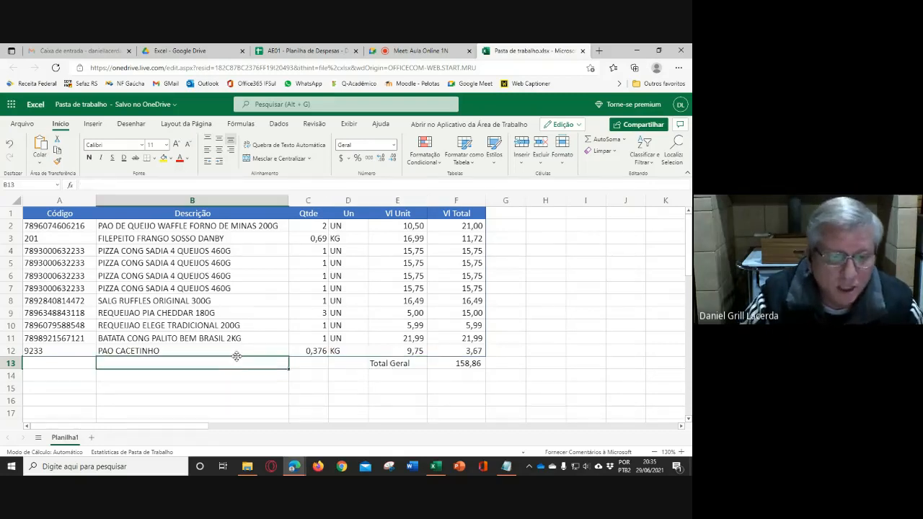
- Move the Total Geral label from E13 to A13 once more, and return it to E13
left_click(386, 364)
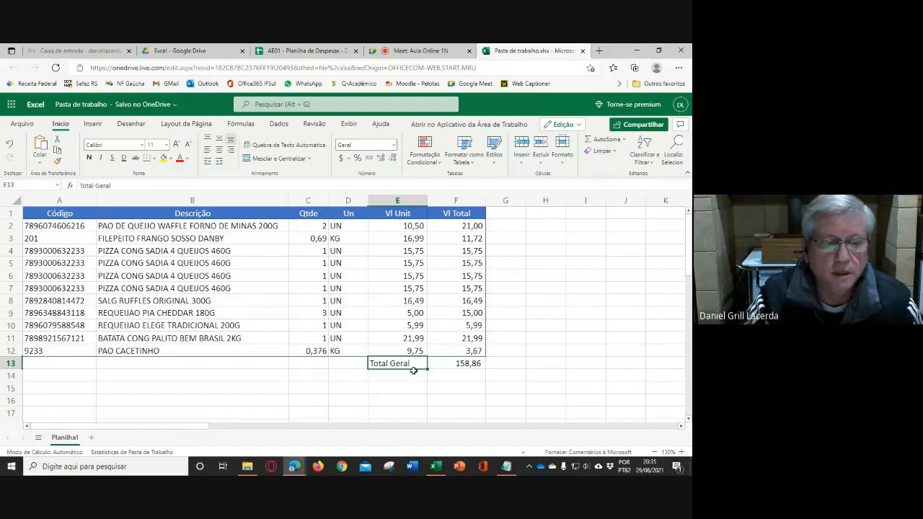
left_click_drag(387, 365, 78, 364)
left_click(172, 368)
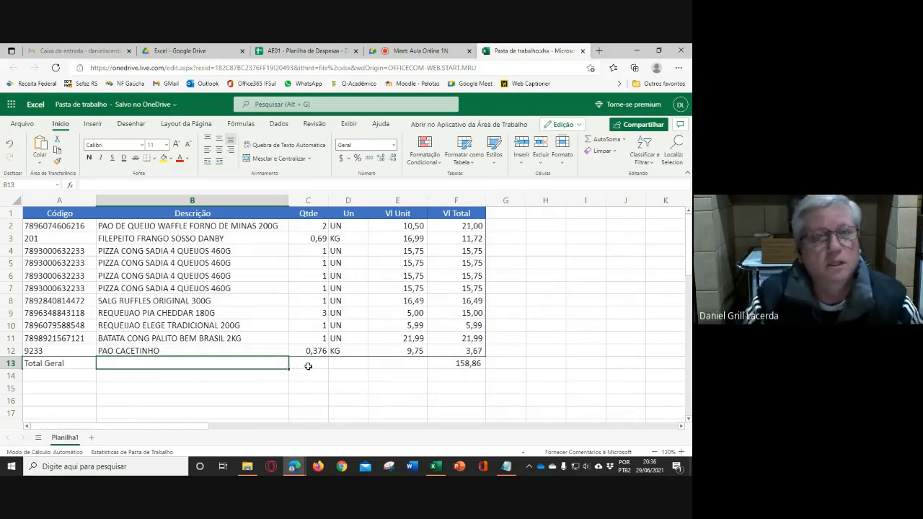
left_click(85, 364)
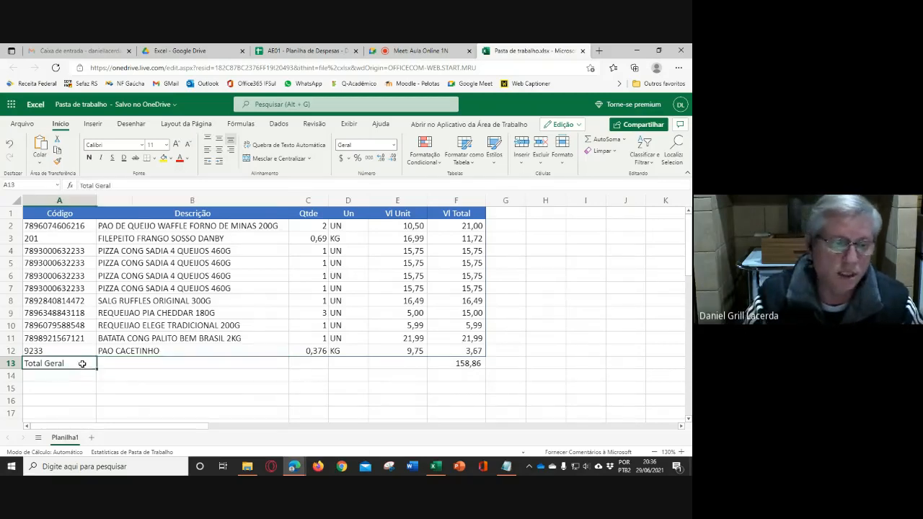
left_click_drag(83, 369, 400, 364)
left_click(545, 335)
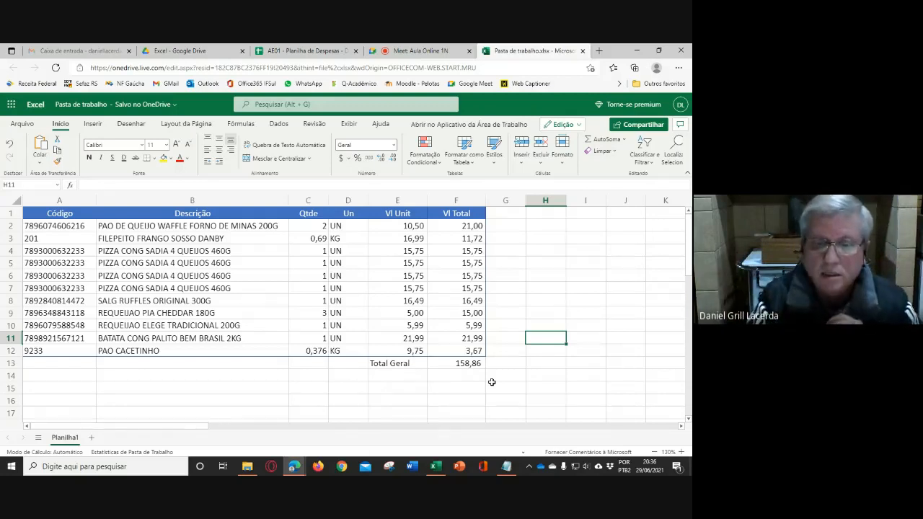
- Move the Total Geral label from E13 to A13, at the start of the total row
left_click(406, 366)
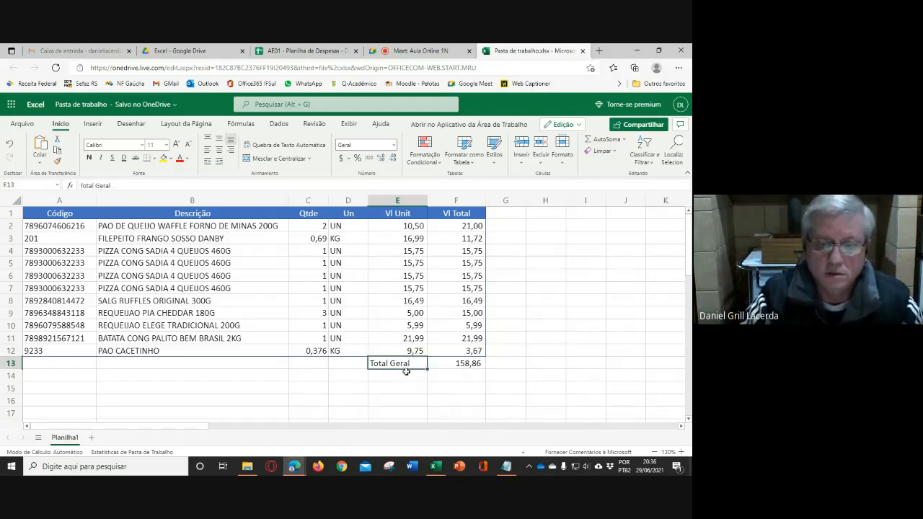
left_click_drag(406, 366, 70, 364)
left_click(469, 363)
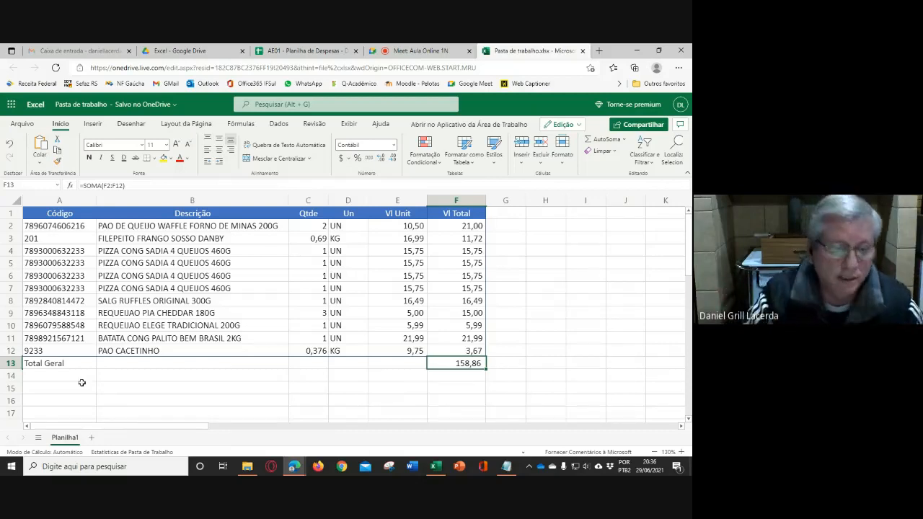
- Move the Total Geral label from A13 to E13, beside the sum
left_click(65, 362)
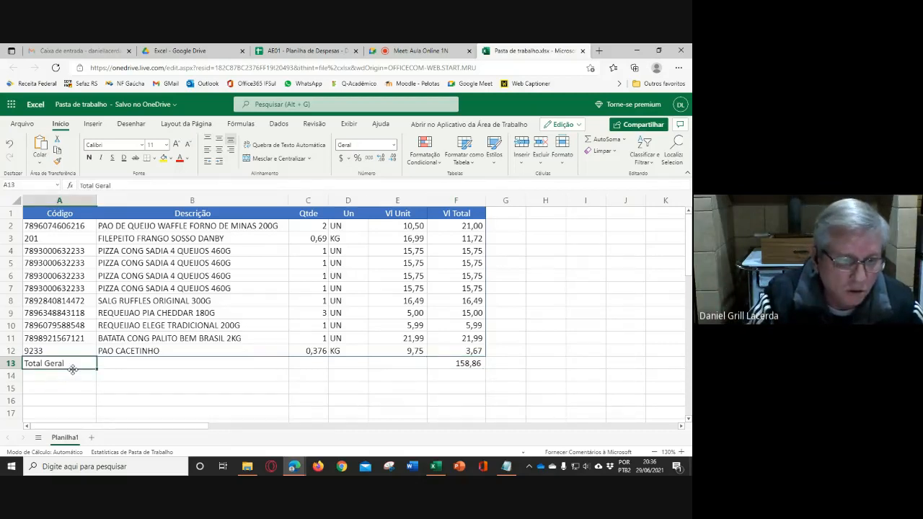
left_click_drag(72, 369, 396, 363)
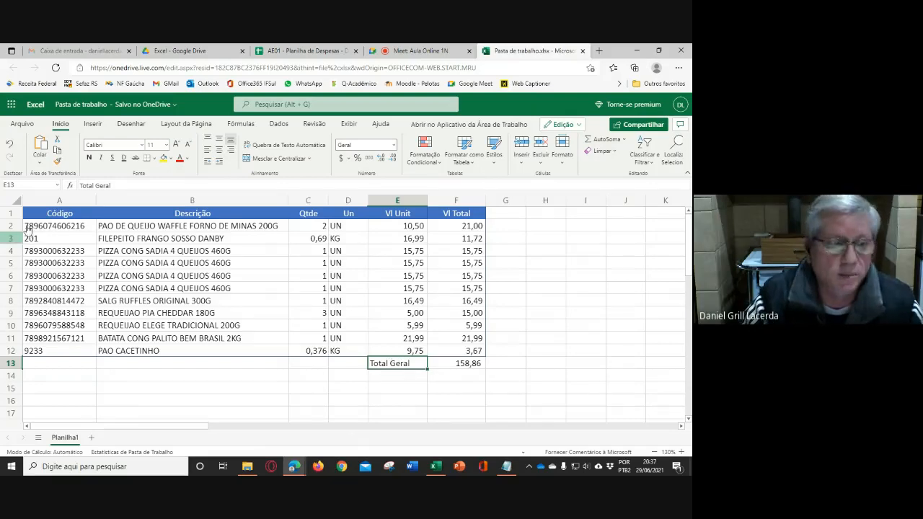
left_click_drag(40, 211, 452, 213)
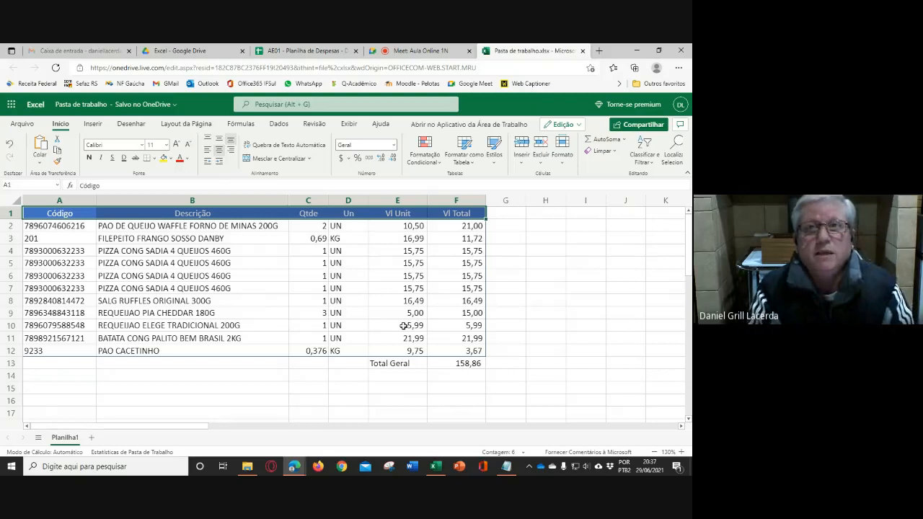
left_click(358, 311)
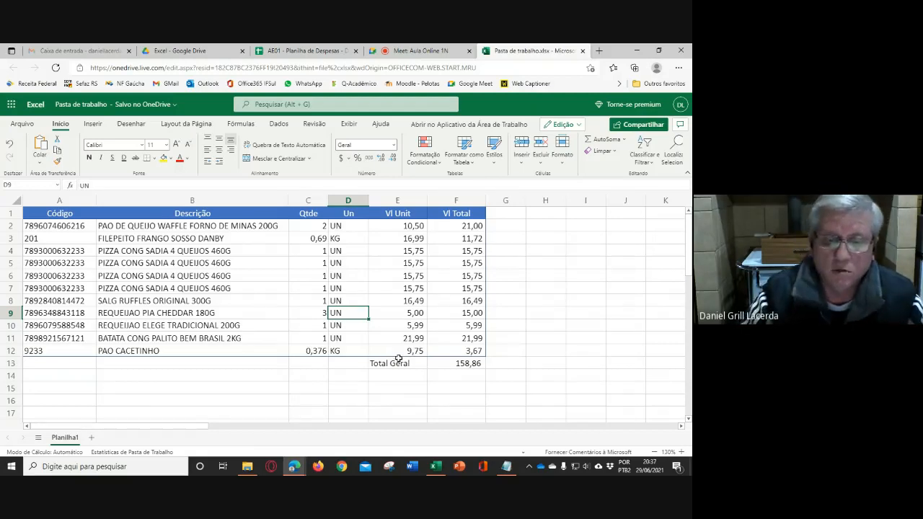
left_click_drag(397, 362, 436, 362)
left_click(379, 375)
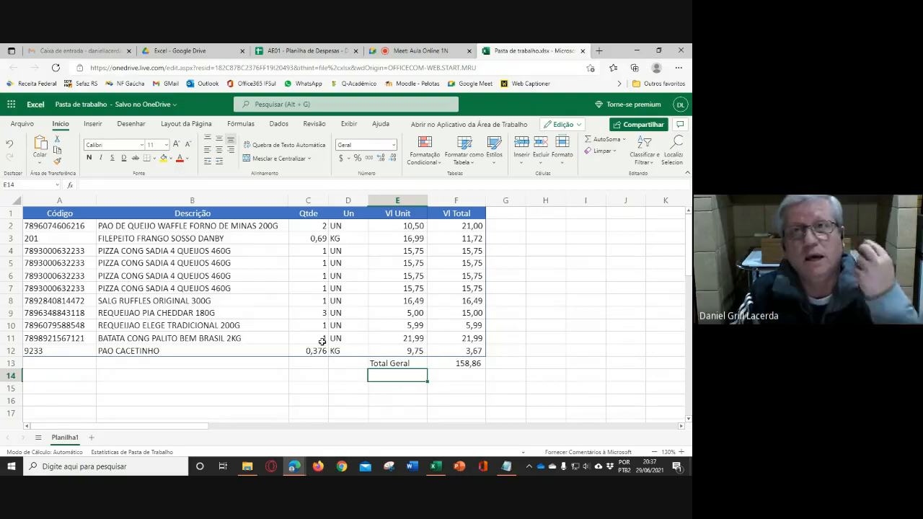
- Center the Qtde and Un values in C2:D12 horizontally
left_click_drag(59, 229, 65, 313)
left_click_drag(132, 238, 137, 313)
left_click_drag(317, 228, 346, 352)
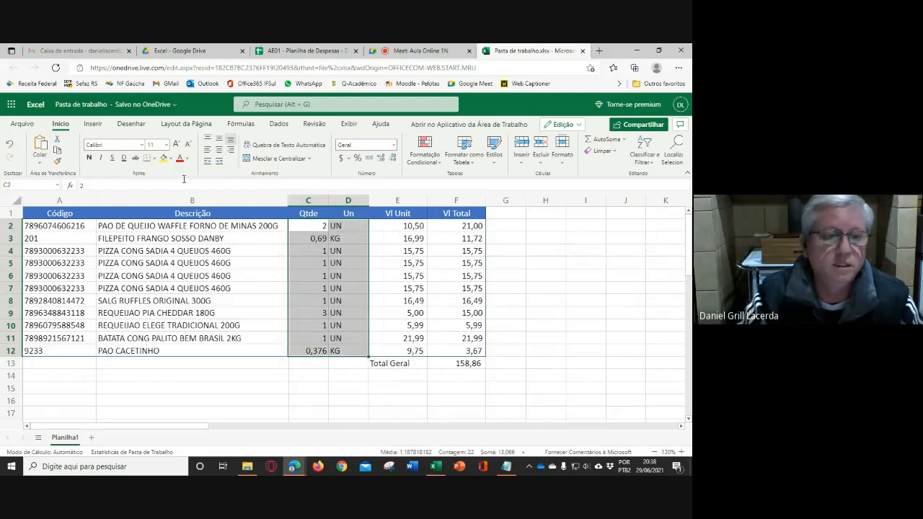
left_click(221, 153)
left_click(589, 313)
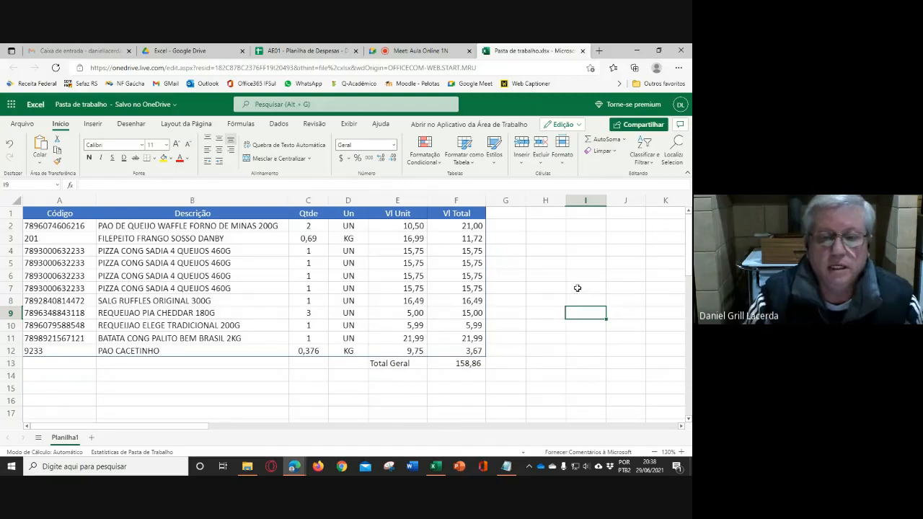
left_click_drag(391, 226, 460, 347)
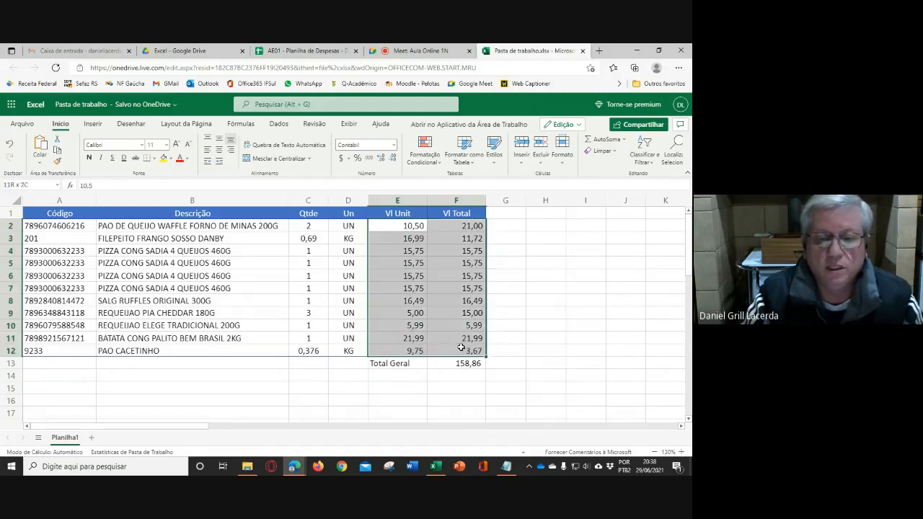
left_click(531, 290)
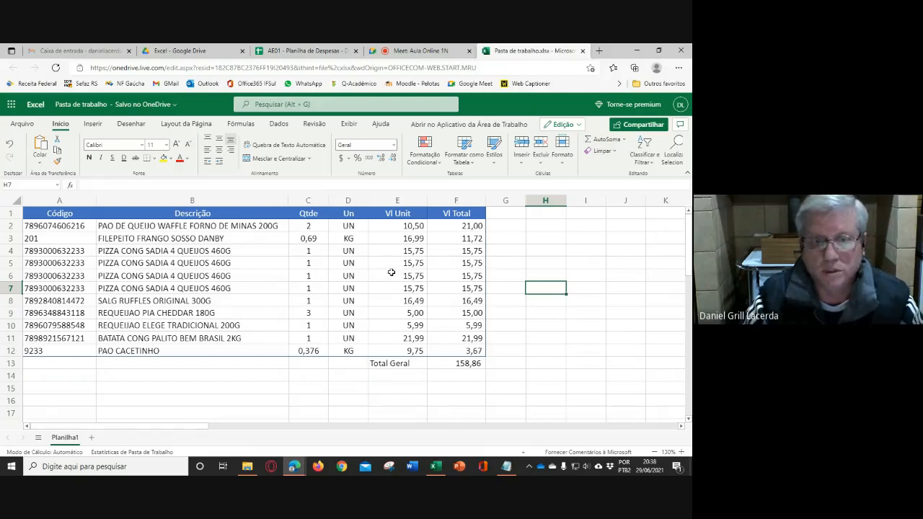
left_click(528, 224)
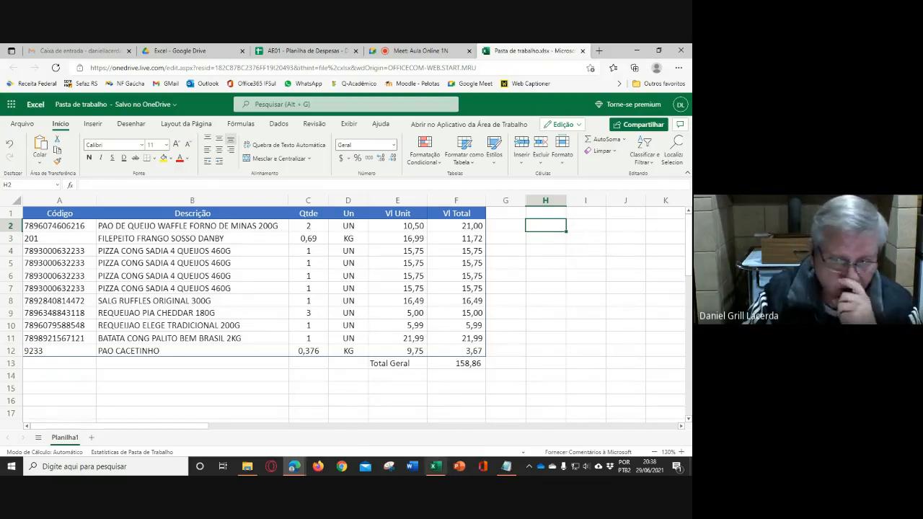
- Switch to the AE01 personal expenses workbook in desktop Excel and apply the Ênfase1 cell style to the header row A1:F1
left_click(433, 469)
left_click(329, 249)
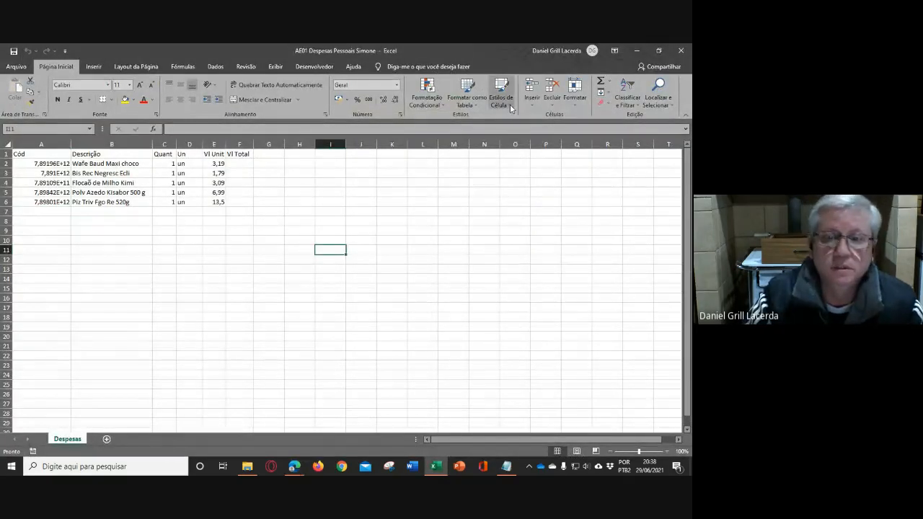
left_click_drag(36, 154, 242, 158)
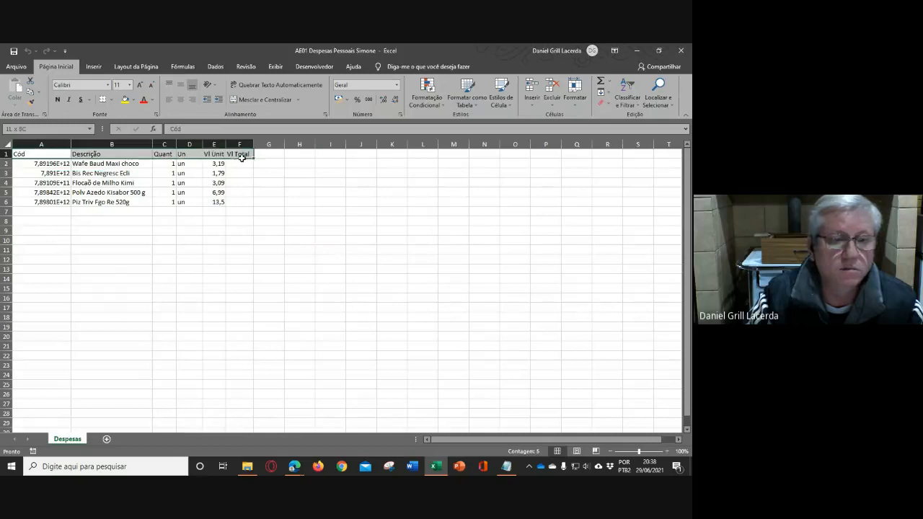
left_click(505, 107)
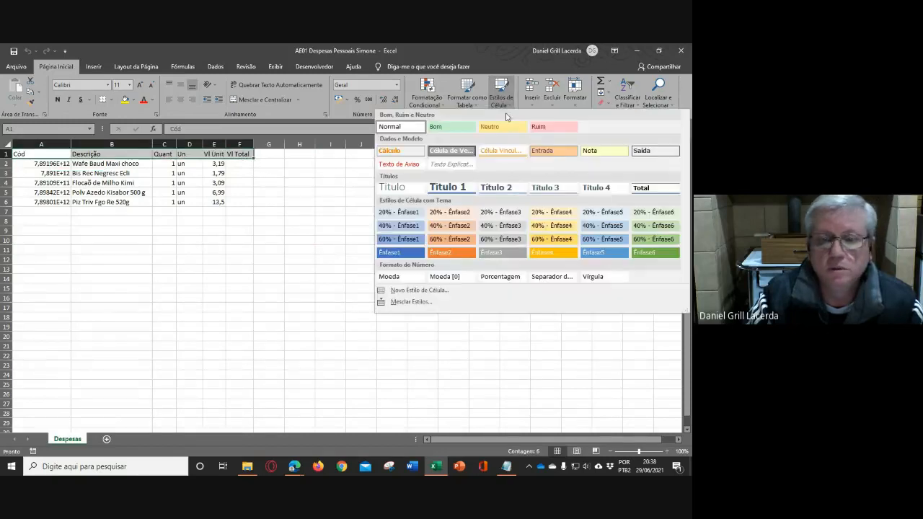
left_click(398, 253)
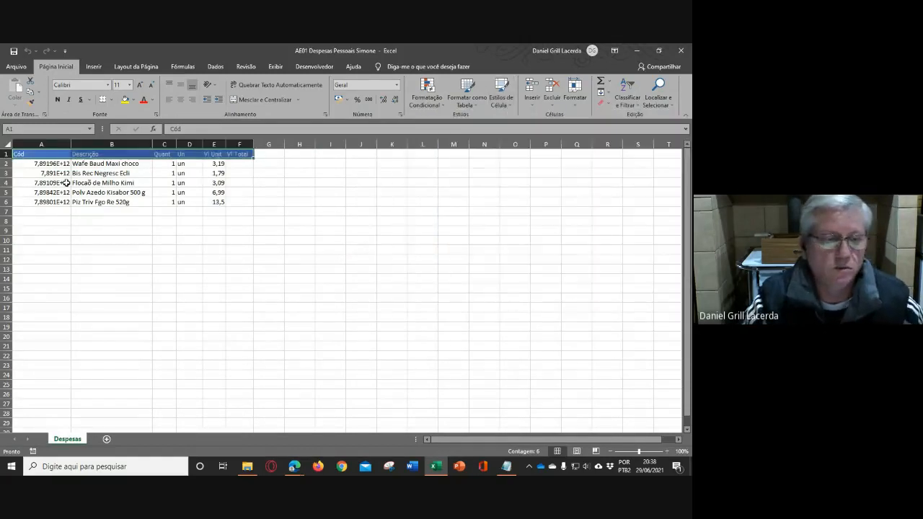
scroll(66, 182, "up", 5)
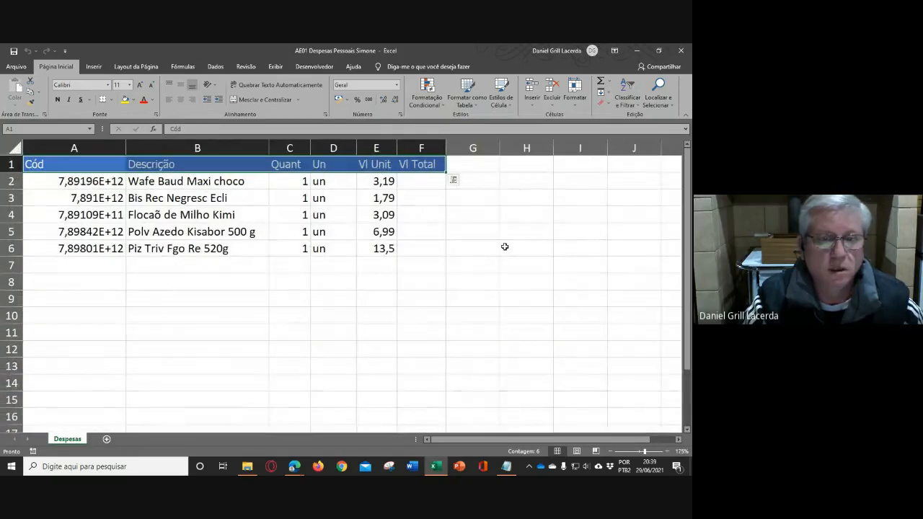
left_click(505, 246)
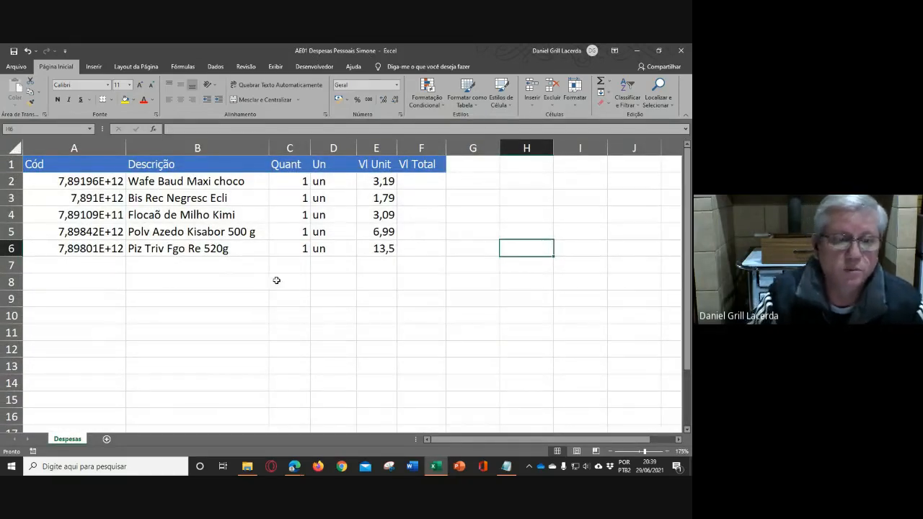
- Correct the spelling of the item description in B4 to "Flocão de Milho Kimi"
left_click(146, 214)
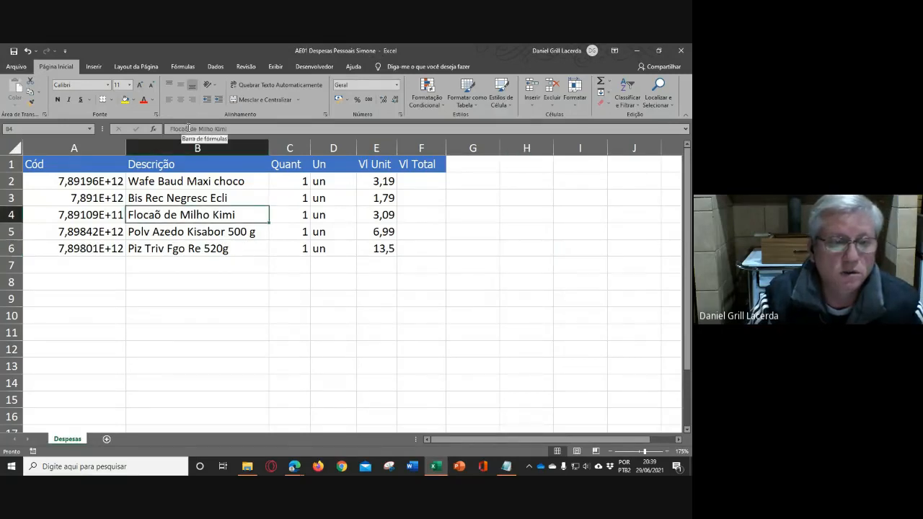
left_click_drag(184, 129, 181, 129)
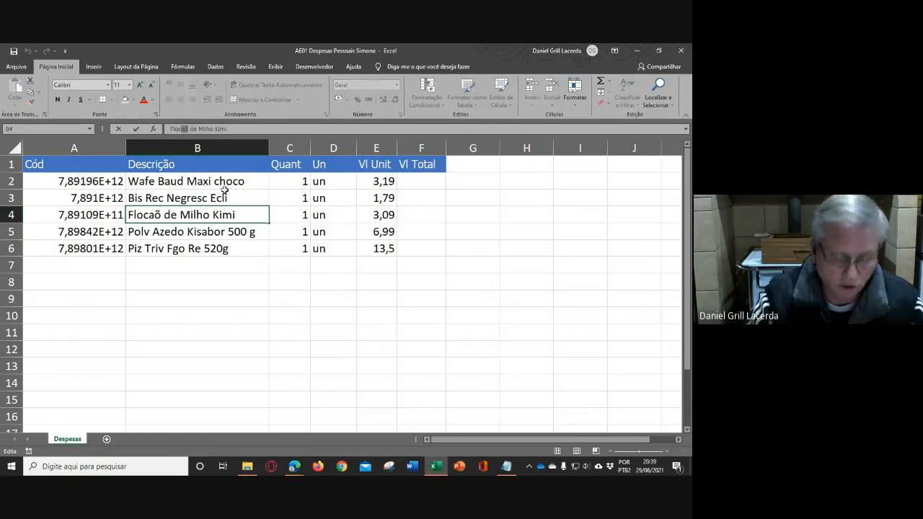
type("ão")
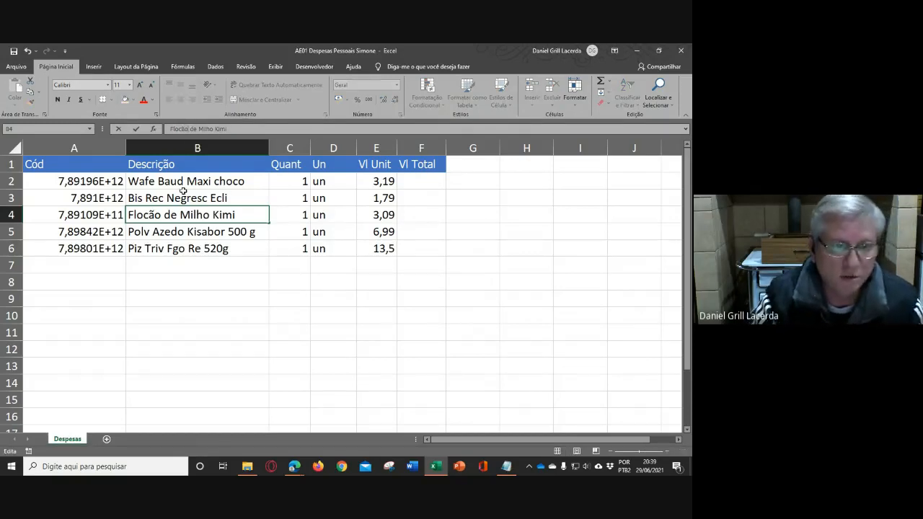
key("Return")
left_click(512, 302)
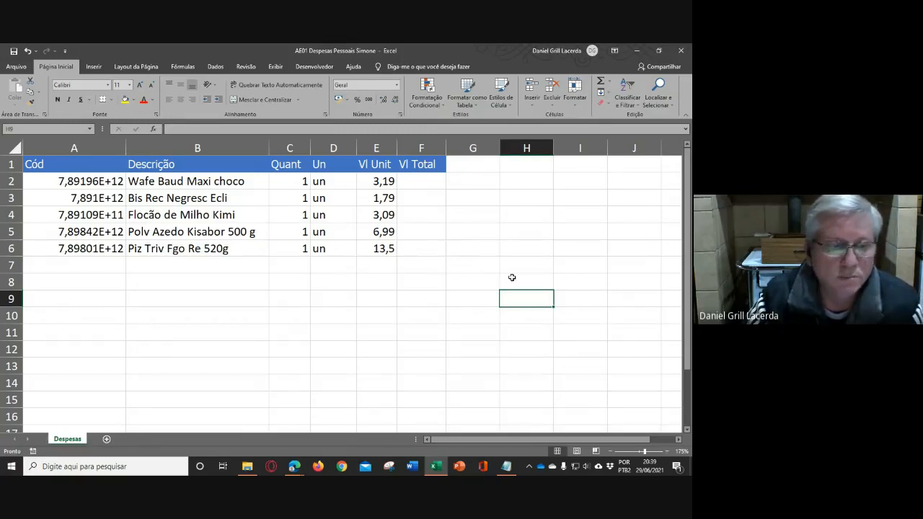
- Format the product codes in A2:A6 as Número with 0 decimal places
left_click_drag(94, 182, 100, 248)
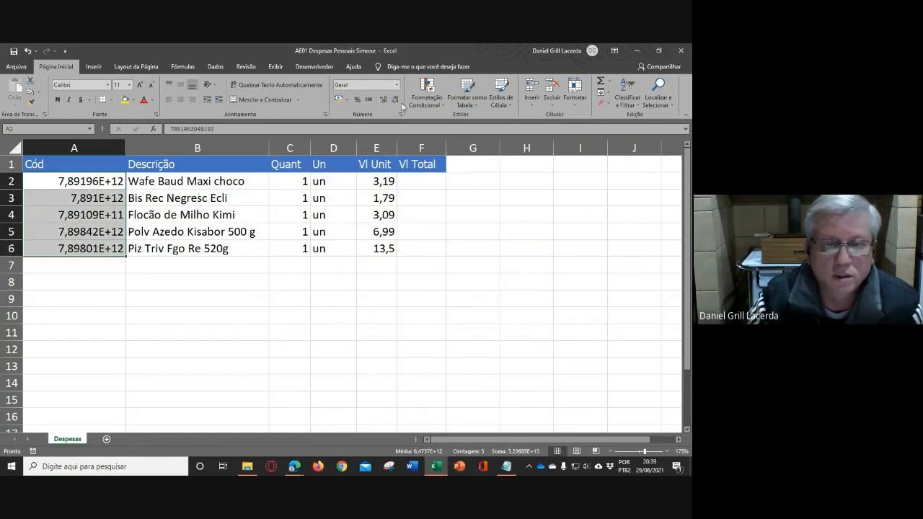
left_click(401, 115)
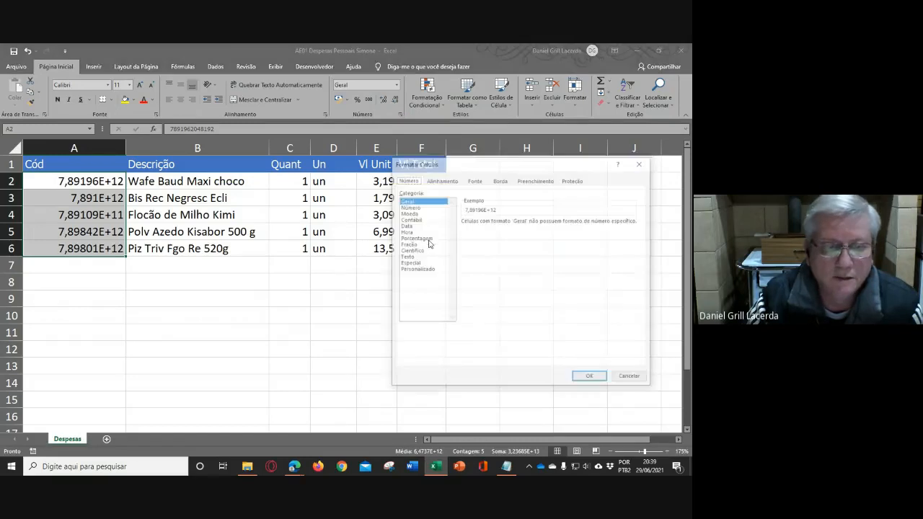
left_click(408, 207)
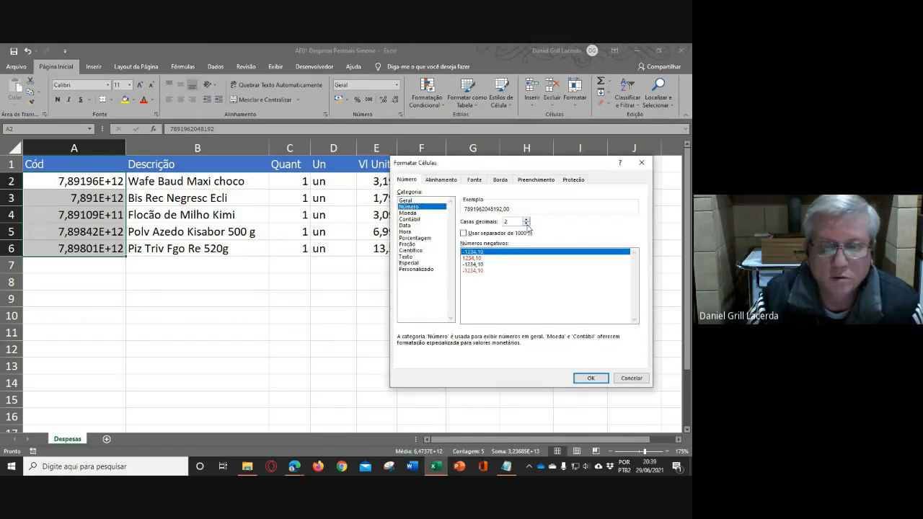
left_click(526, 224)
left_click(526, 224)
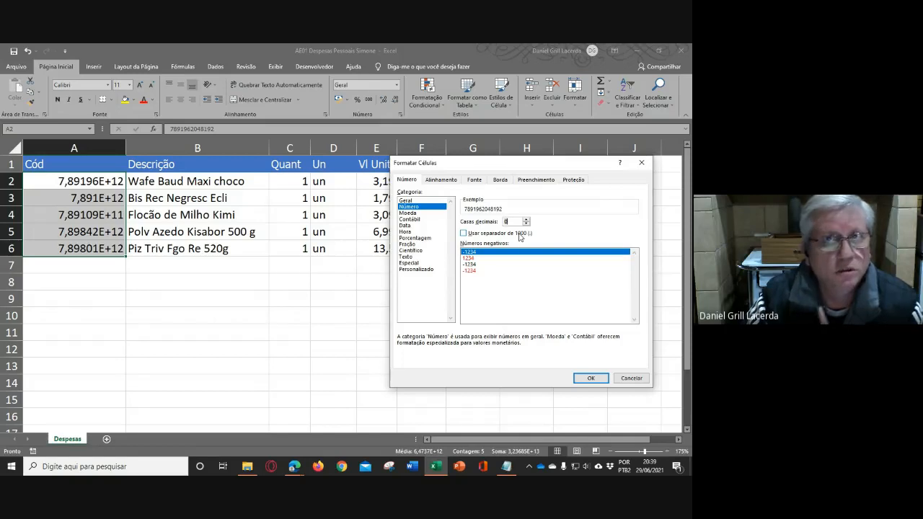
left_click(589, 378)
left_click(238, 349)
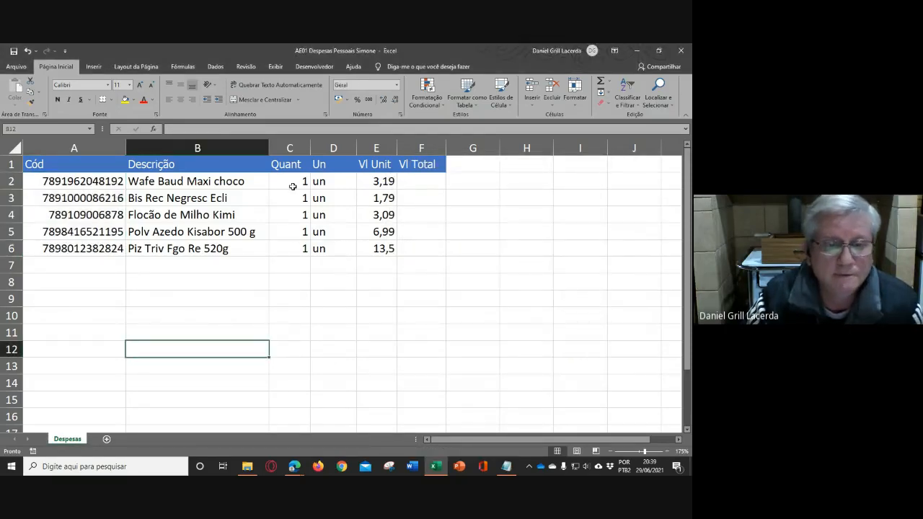
- Try centering the Quant and Un values in C2:D6, and undo the alignment change
left_click_drag(294, 181, 335, 247)
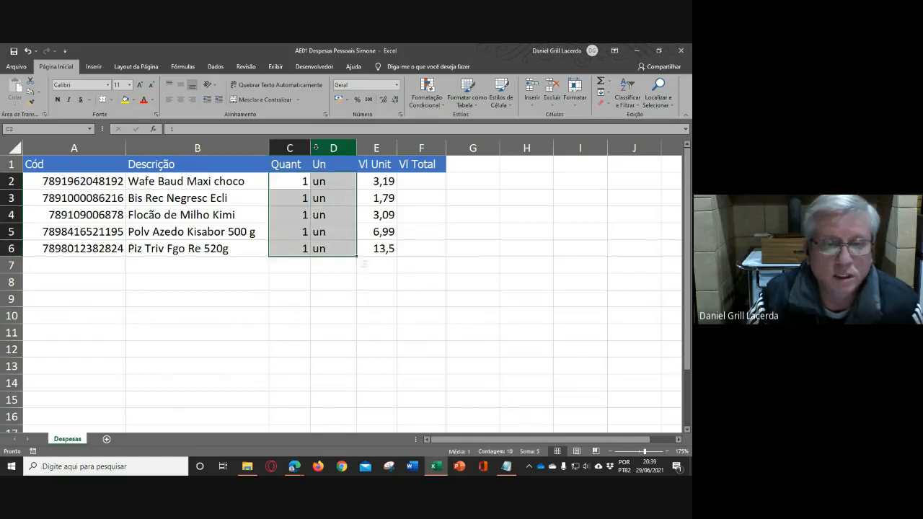
left_click(180, 100)
left_click(417, 268)
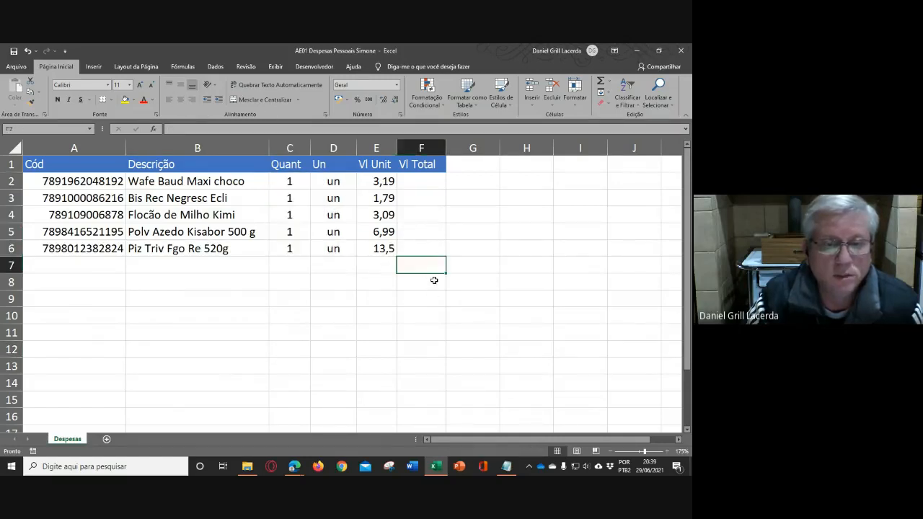
key("ctrl+z")
left_click(482, 297)
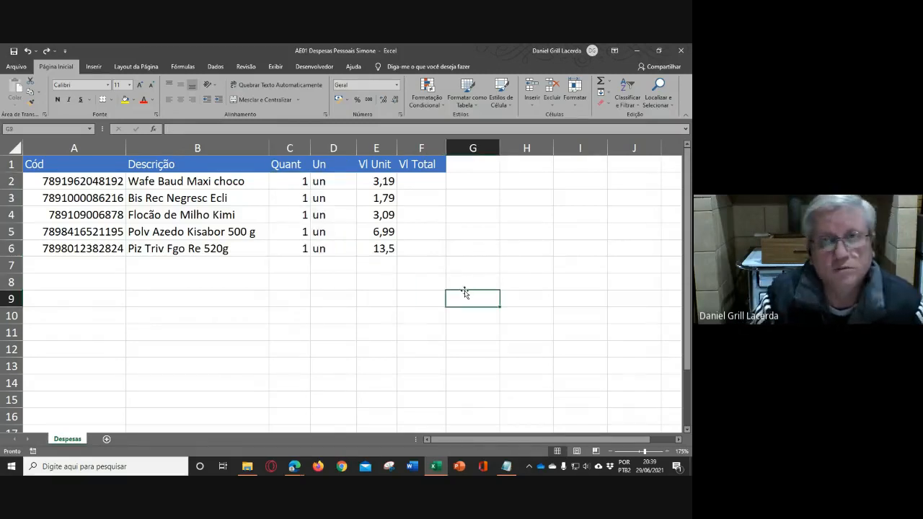
- Modify the Ênfase1 cell style so it also includes number, alignment, border and protection formatting
left_click_drag(72, 165, 433, 165)
left_click(485, 294)
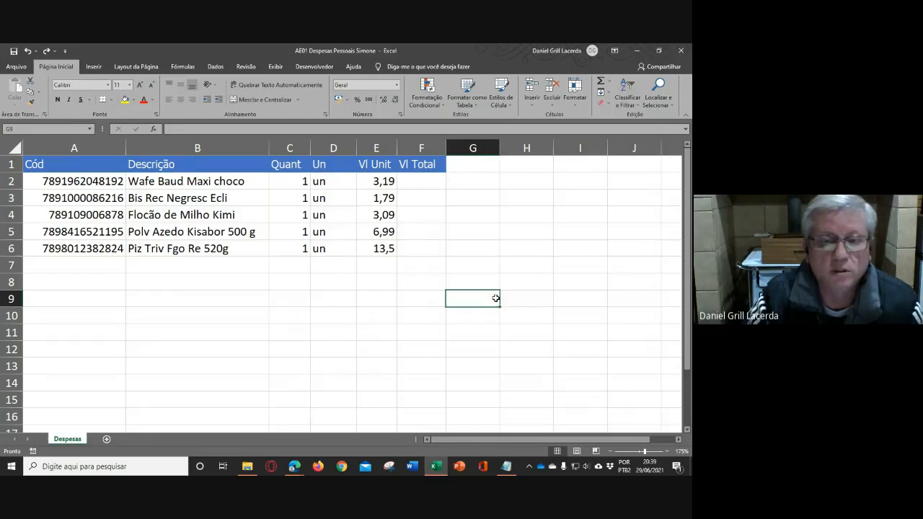
left_click(511, 108)
right_click(402, 250)
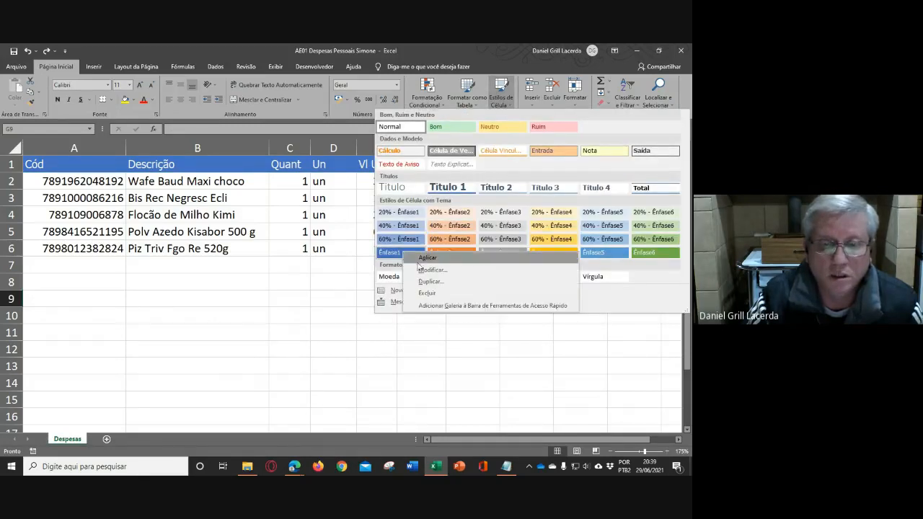
left_click(430, 271)
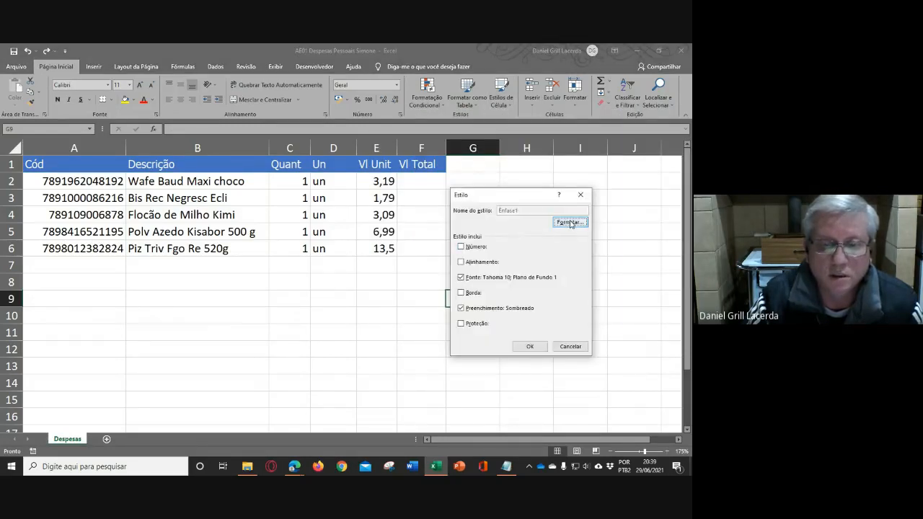
left_click(461, 247)
left_click(461, 262)
left_click(461, 292)
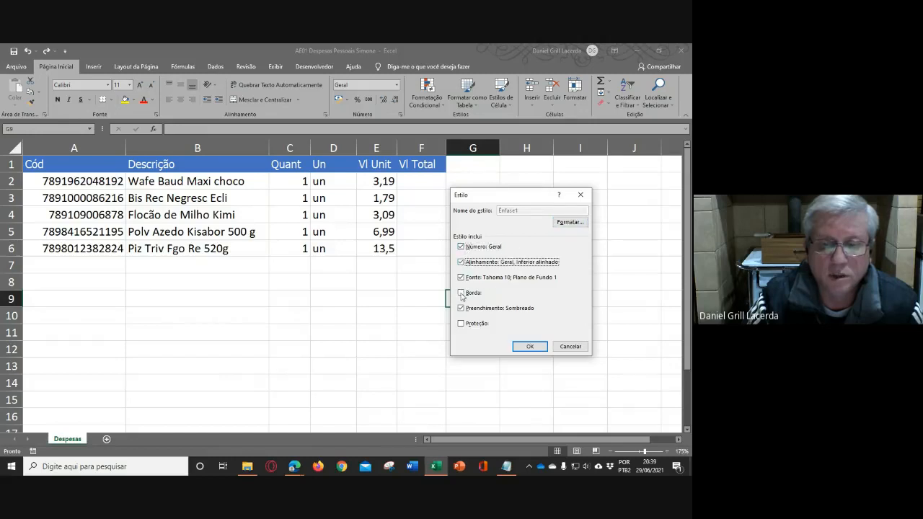
left_click(461, 323)
- Set the Ênfase1 cell style's horizontal and vertical text alignment to Centro and save the style
left_click(558, 222)
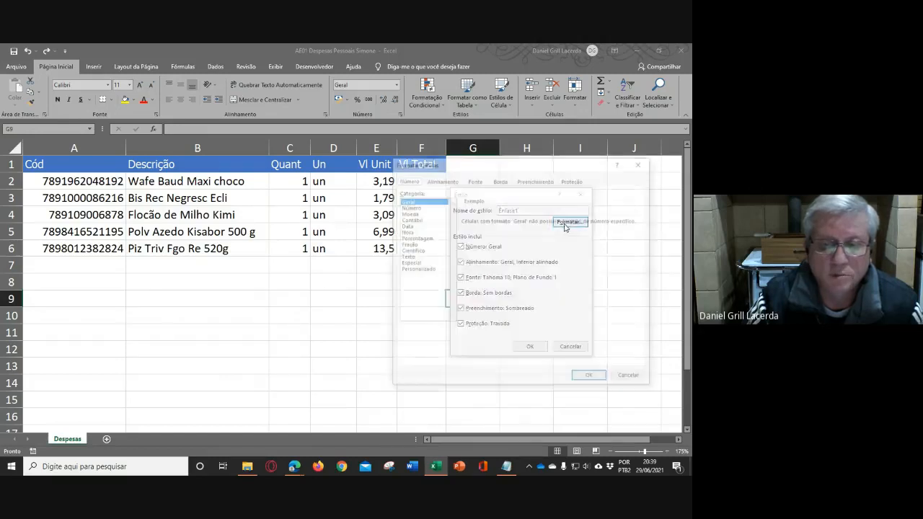
left_click_drag(461, 167, 453, 214)
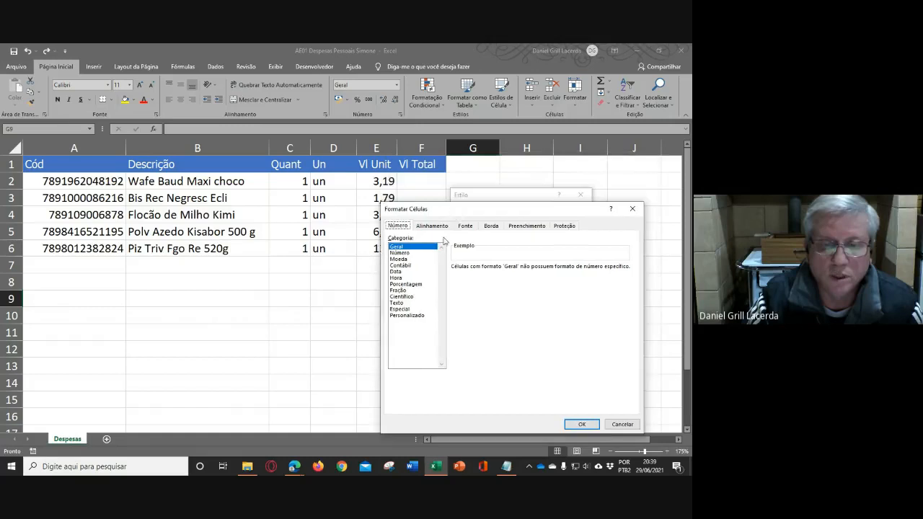
left_click(433, 226)
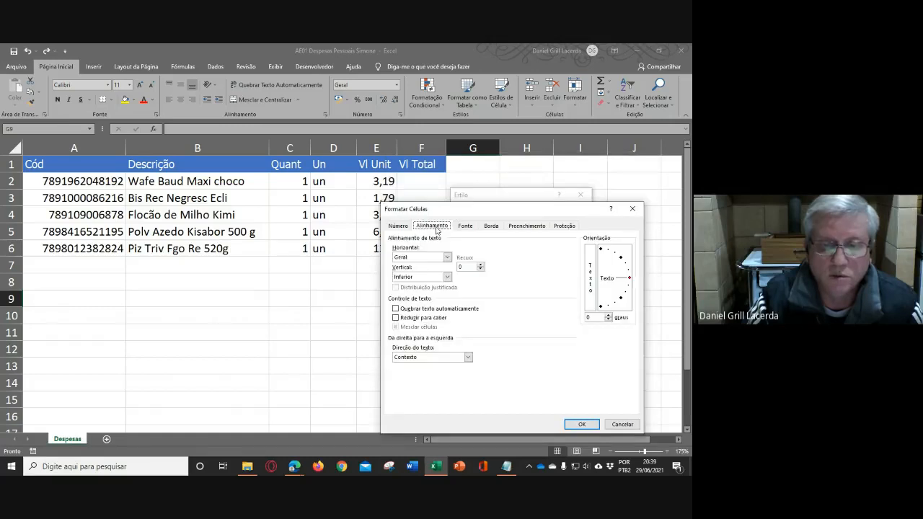
left_click(419, 258)
left_click(410, 278)
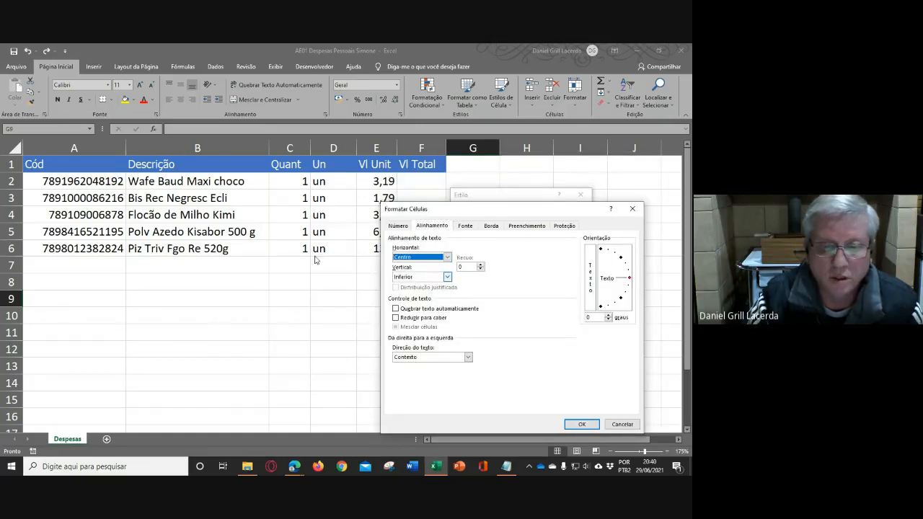
left_click(414, 278)
left_click(409, 293)
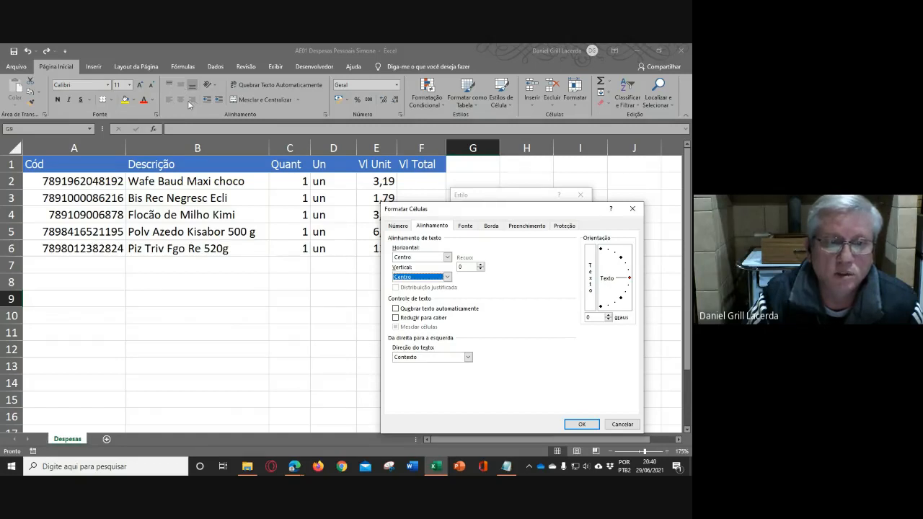
left_click(581, 425)
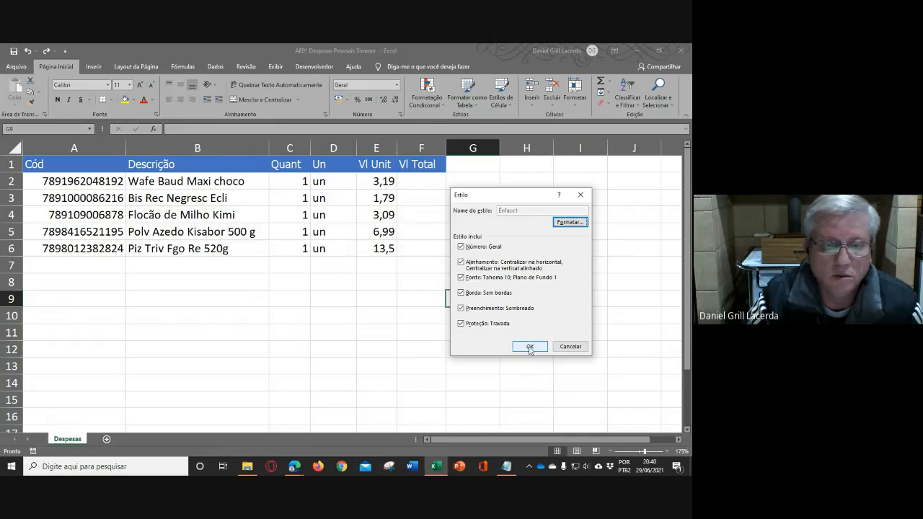
left_click(529, 347)
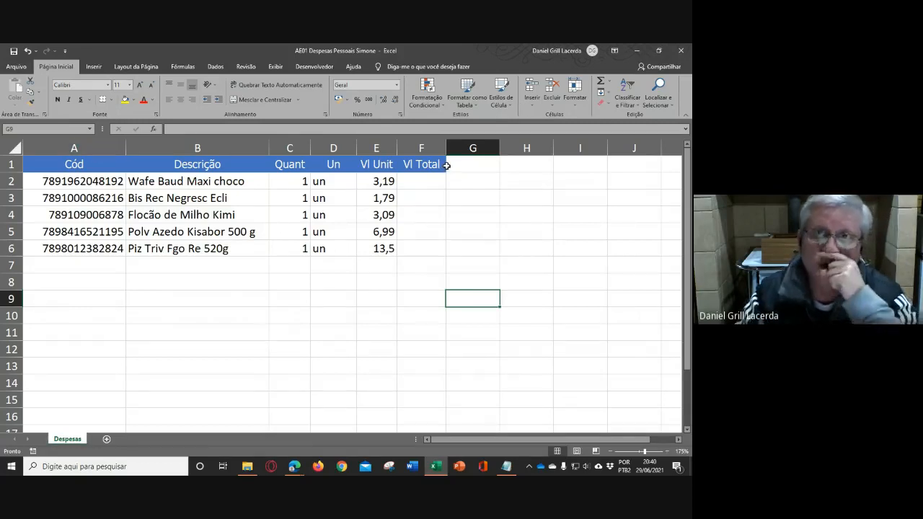
- Start a new cell style named TextoEsquerda with horizontal alignment Esquerda (recuo) and vertical alignment Centro
left_click(506, 105)
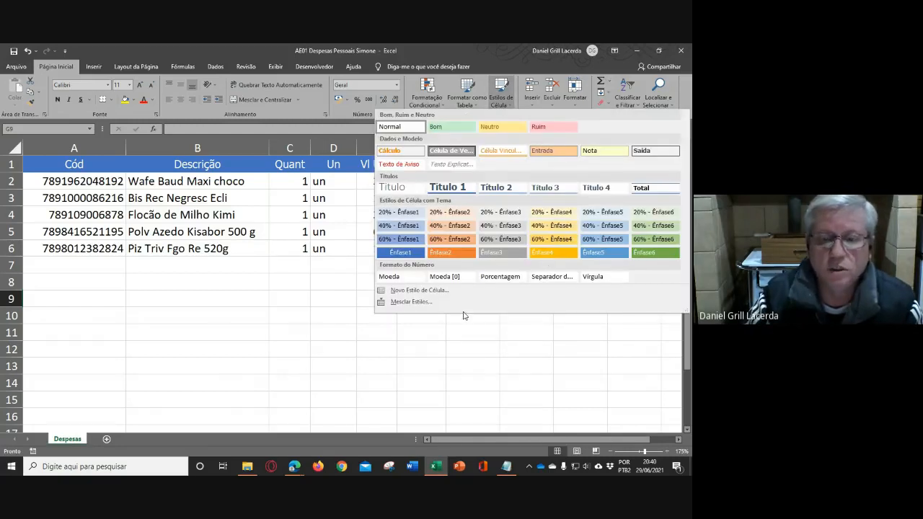
left_click(421, 290)
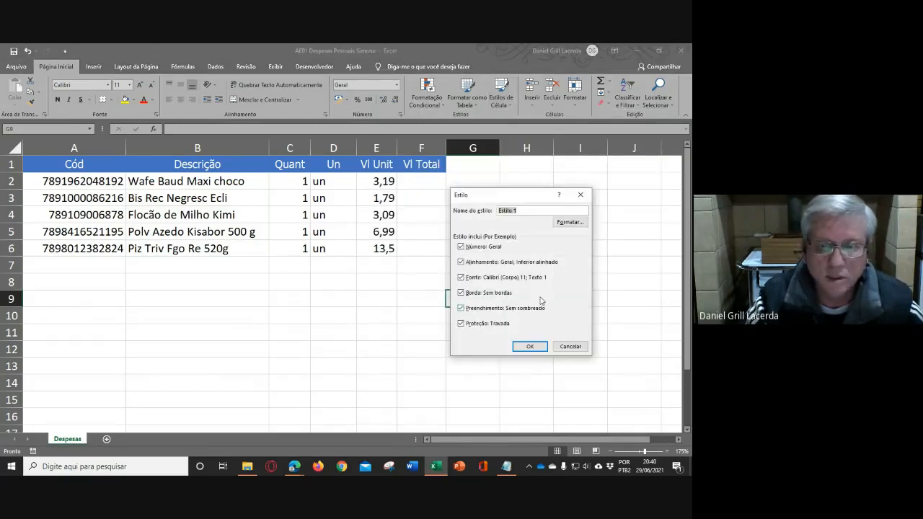
type("TextoEsquerda")
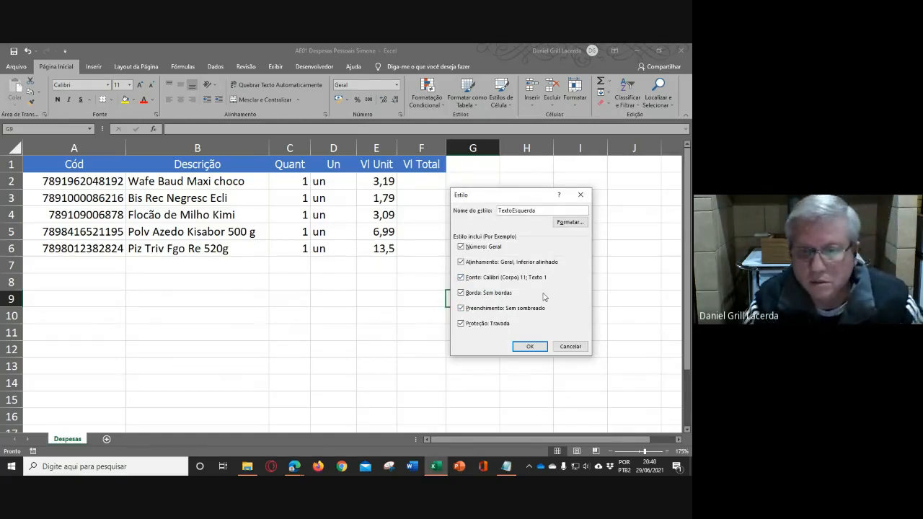
left_click(569, 221)
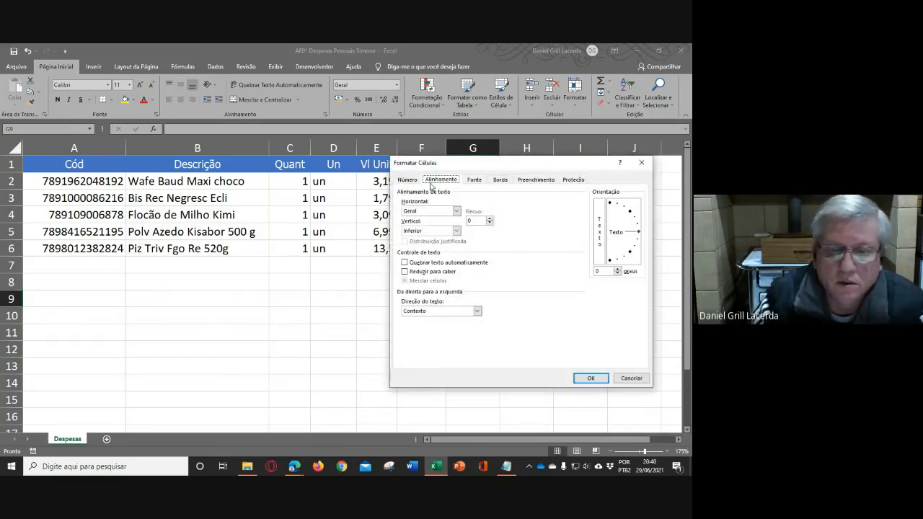
left_click(456, 210)
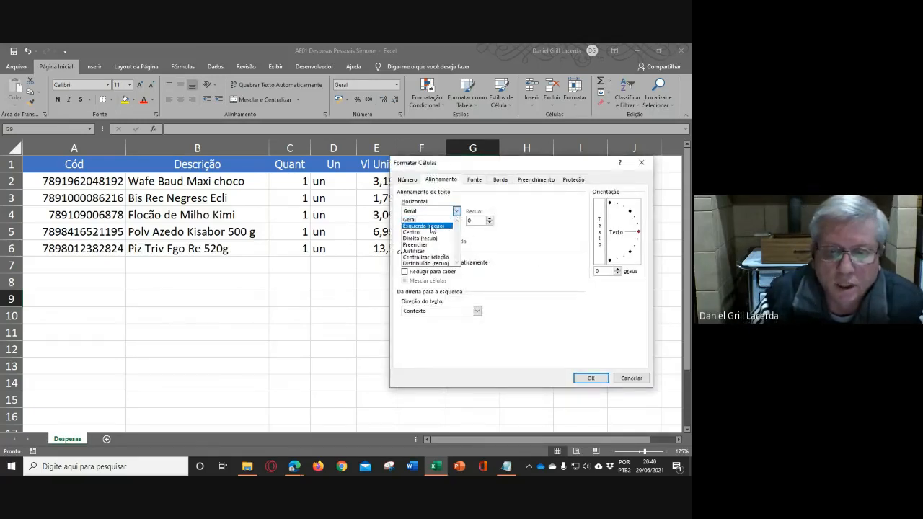
left_click(432, 227)
left_click(435, 232)
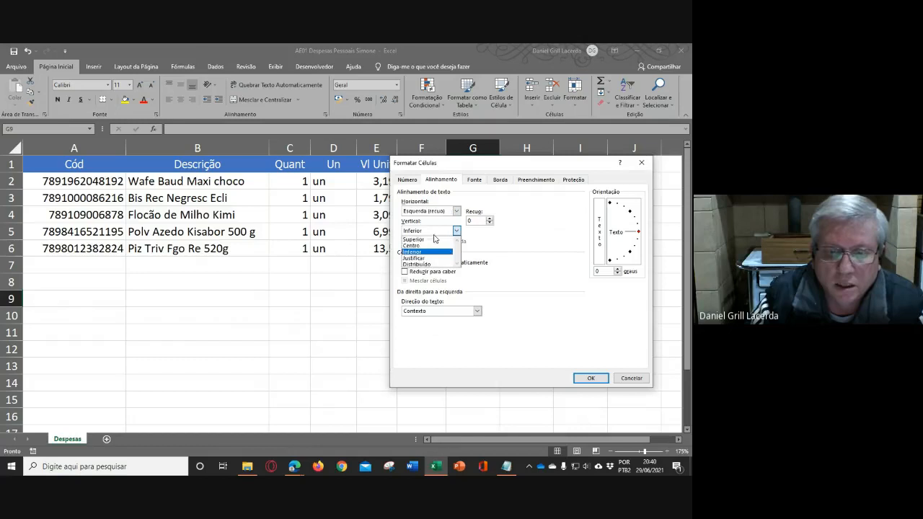
left_click(431, 246)
- Set the TextoEsquerda style's font to Arial Narrow, size 10, in Ênfase 1, Mais Escuro 50%, and save the style
left_click(474, 180)
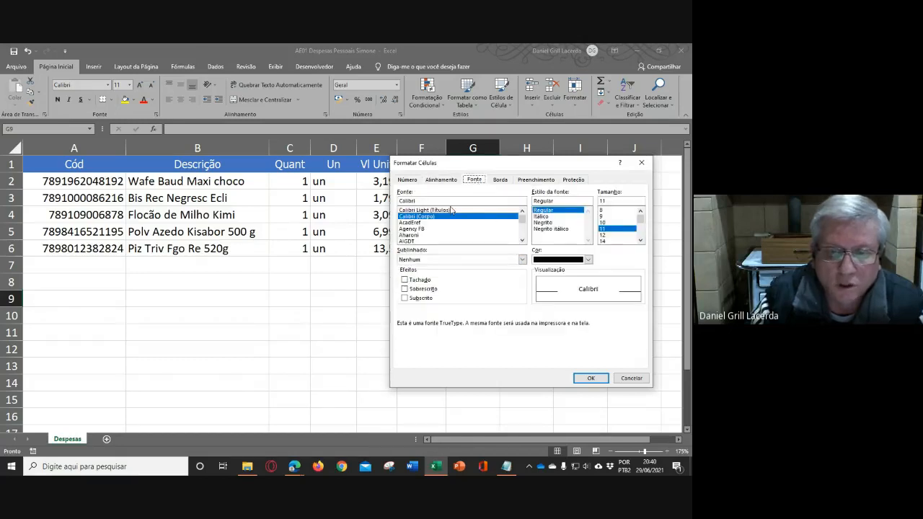
key("Tab")
type("A")
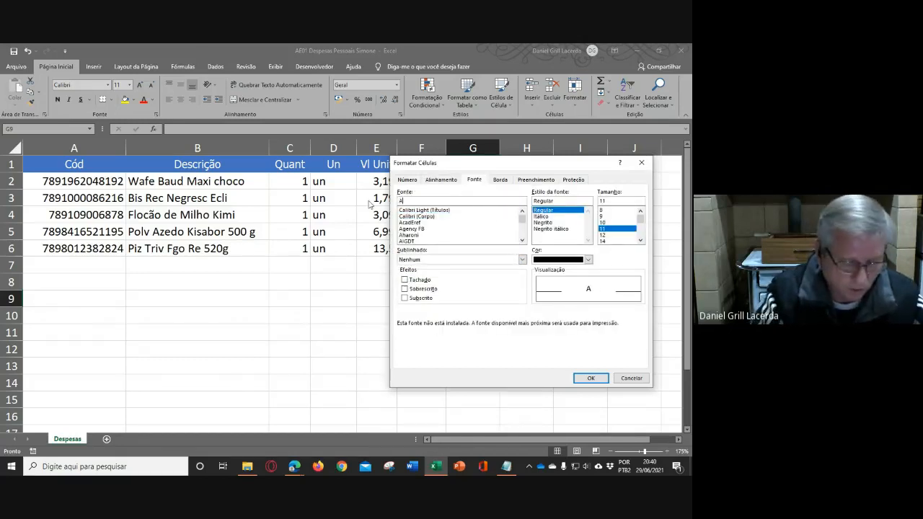
type("rial")
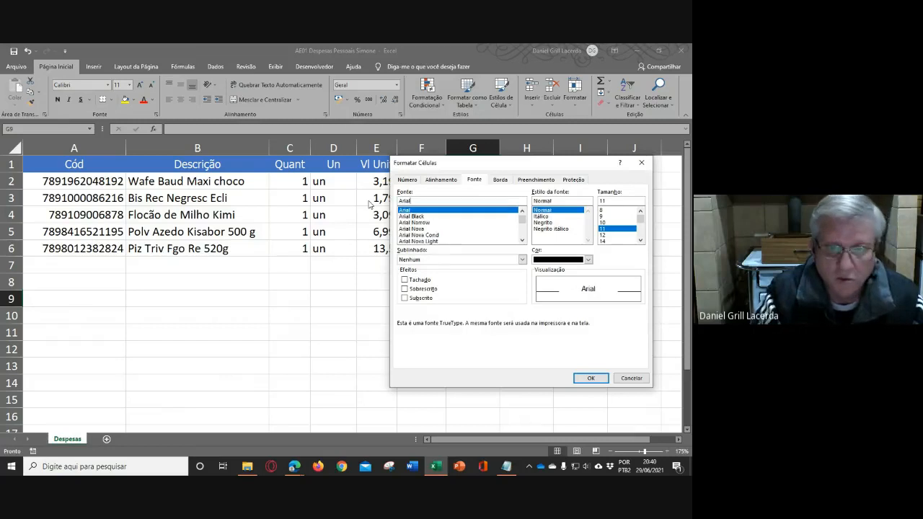
left_click(418, 223)
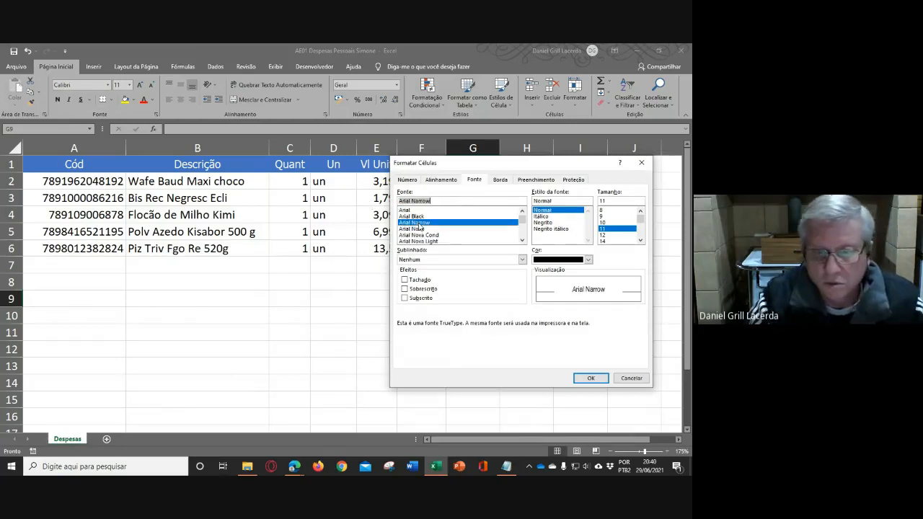
left_click(589, 260)
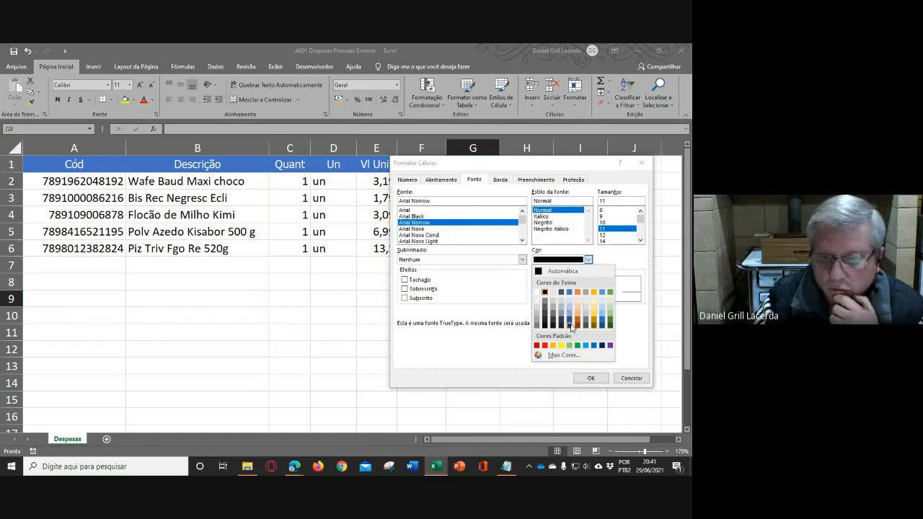
left_click(570, 326)
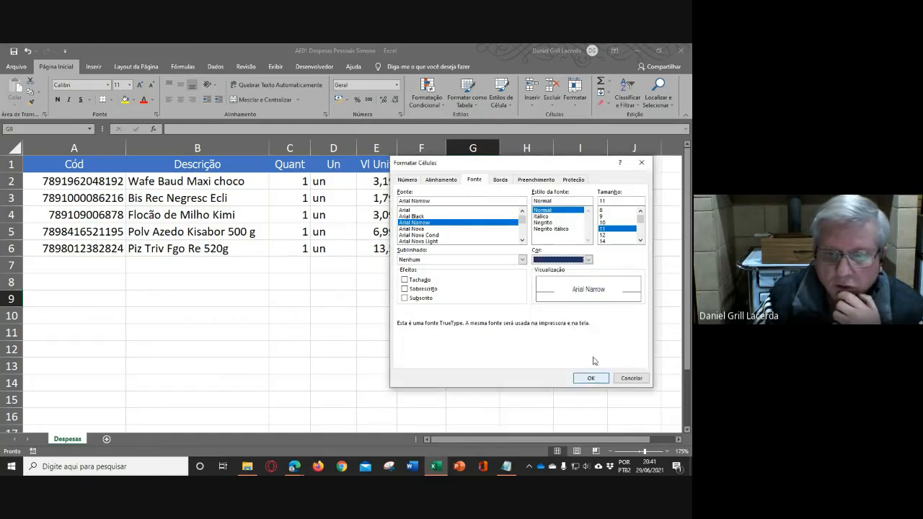
left_click(602, 222)
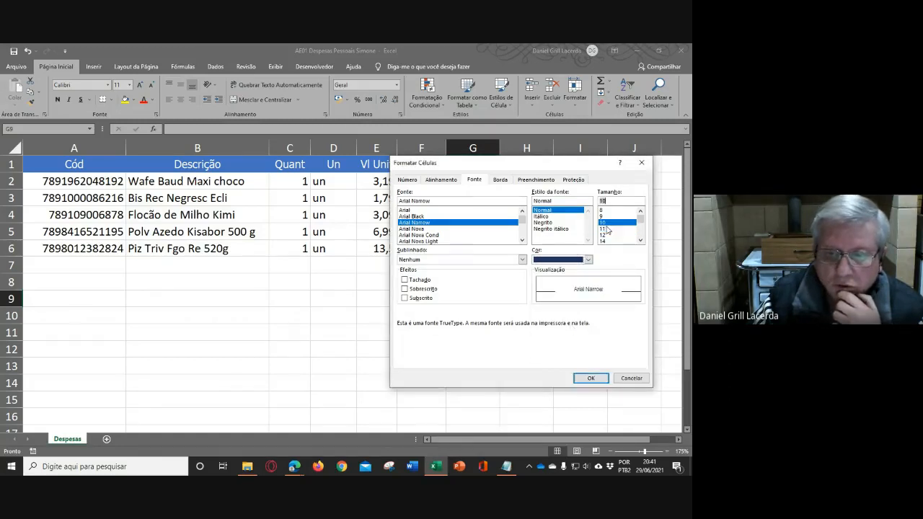
left_click(590, 378)
left_click(534, 347)
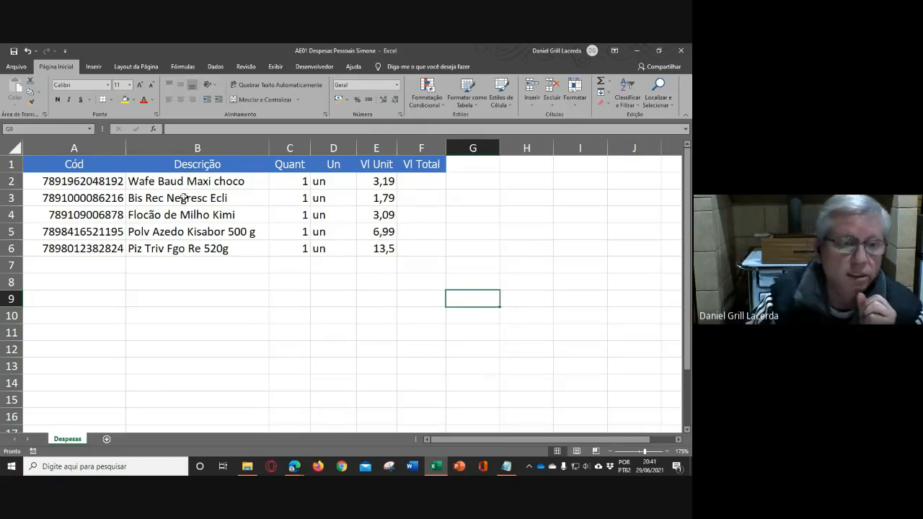
- Apply the TextoEsquerda cell style to the codes and descriptions in A2:B6
left_click_drag(152, 180, 165, 248)
left_click_drag(55, 180, 265, 248)
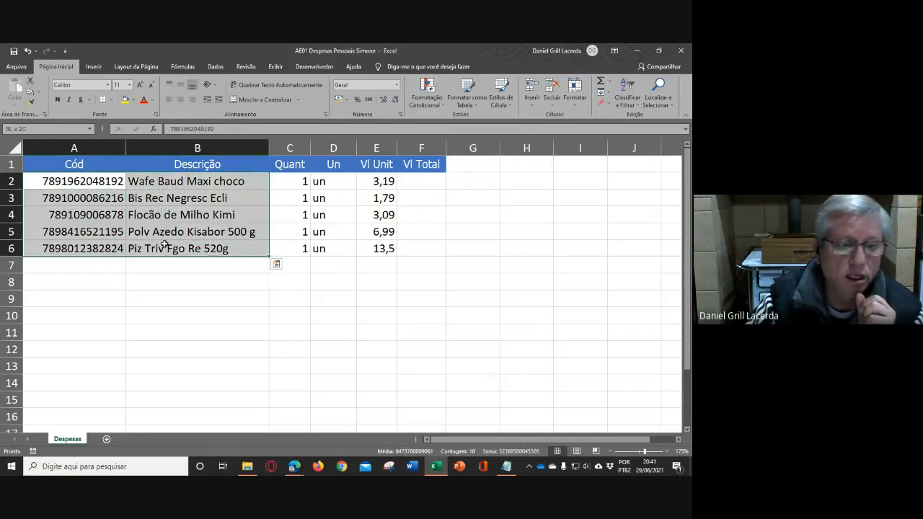
left_click(511, 105)
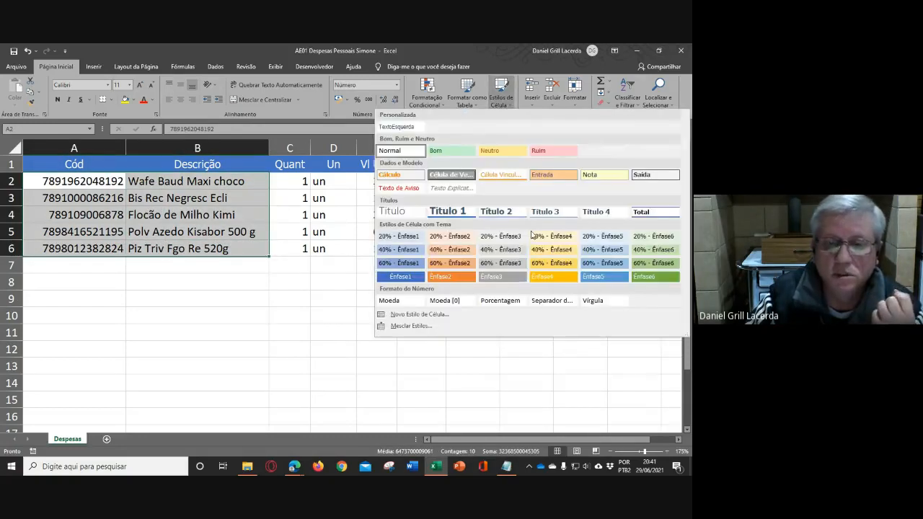
left_click(395, 128)
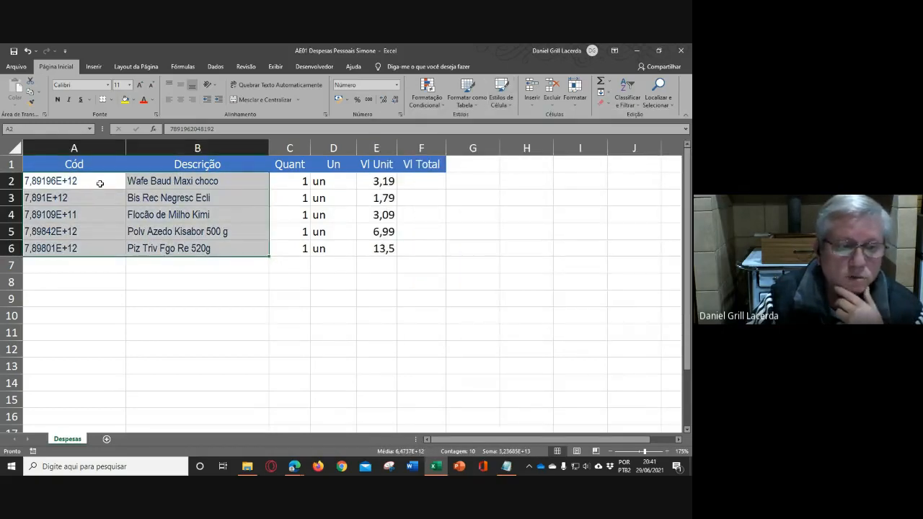
- Try formatting the codes in A2:A6 directly as Número with 0 decimal places, and undo the number format change
left_click_drag(101, 182, 101, 243)
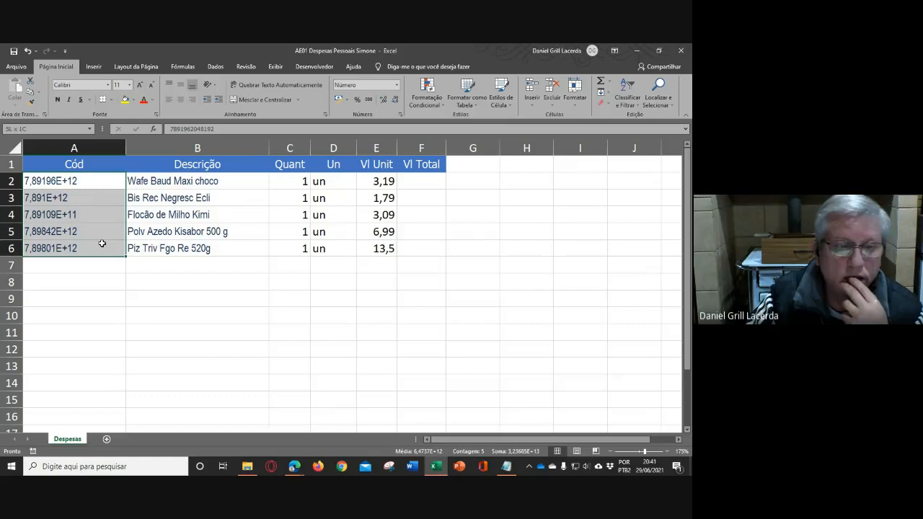
left_click(400, 115)
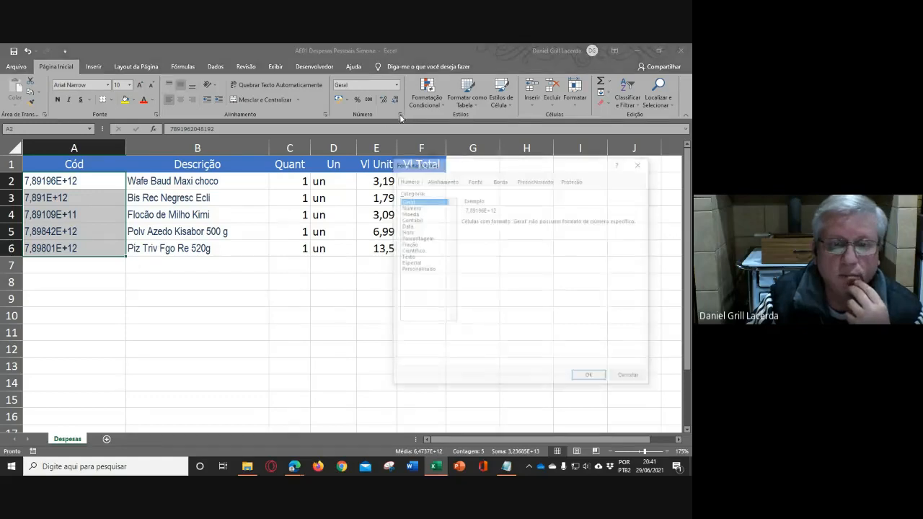
left_click(418, 207)
left_click(526, 224)
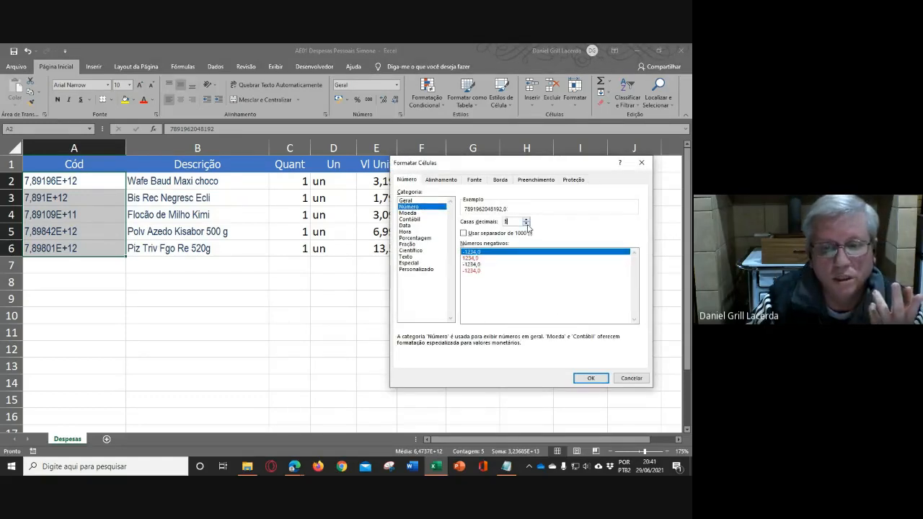
left_click(526, 224)
left_click(589, 380)
left_click(231, 316)
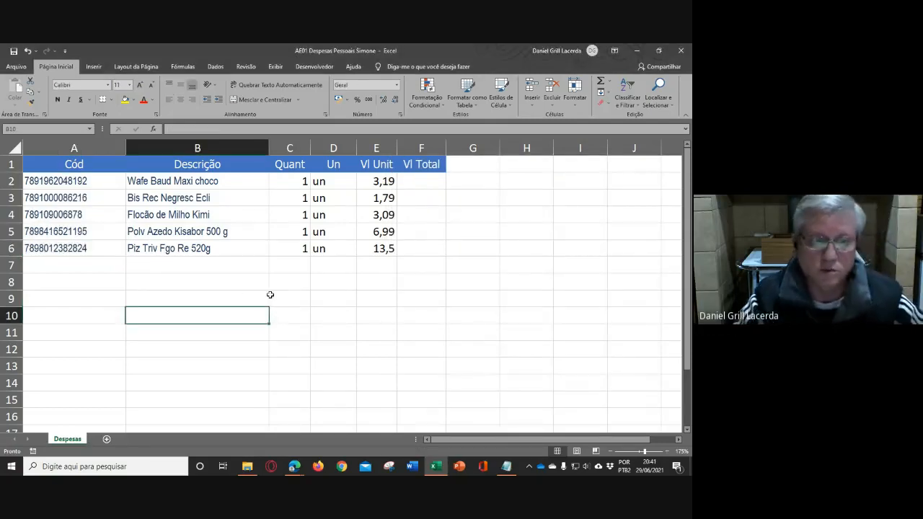
key("ctrl+z")
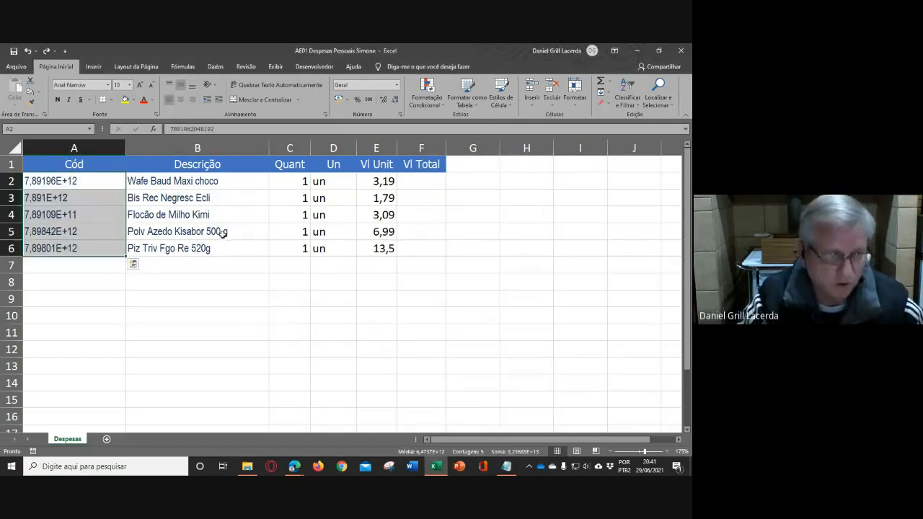
- Duplicate the TextoEsquerda cell style and name the copy ValorEsquerda
left_click(431, 297)
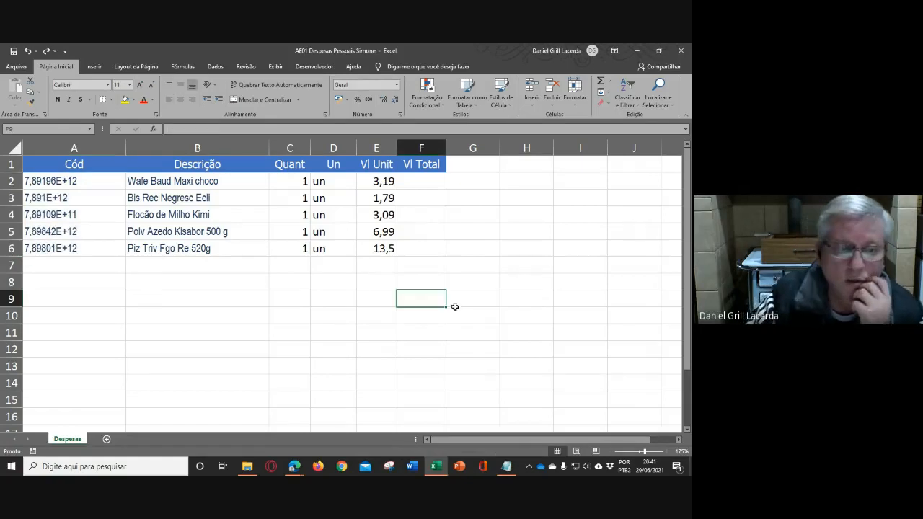
left_click(501, 98)
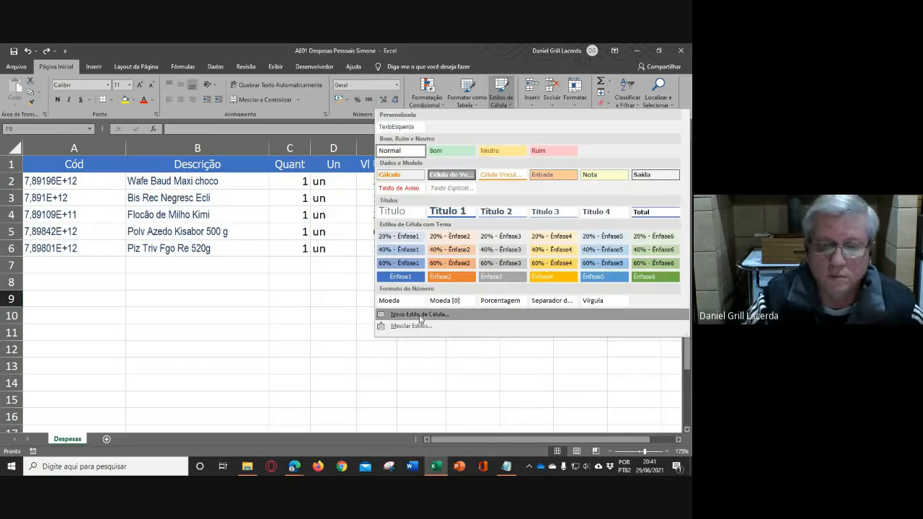
right_click(408, 127)
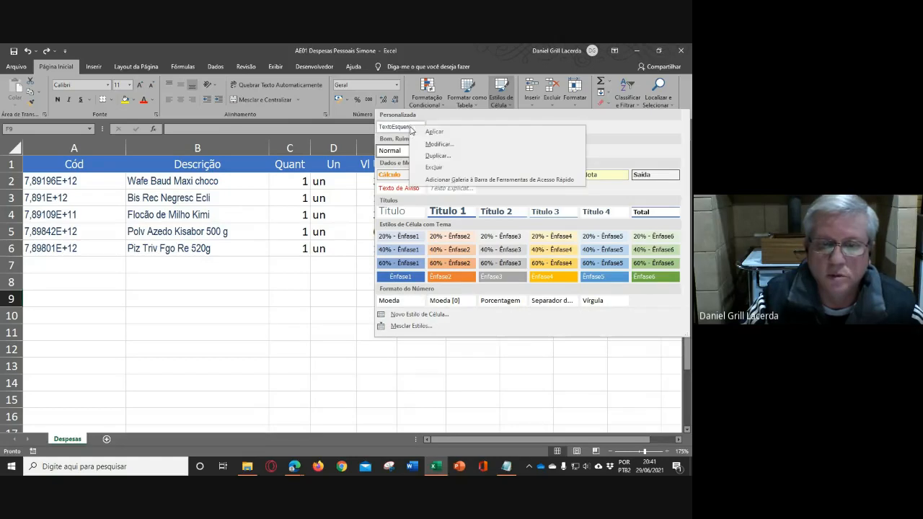
left_click(444, 157)
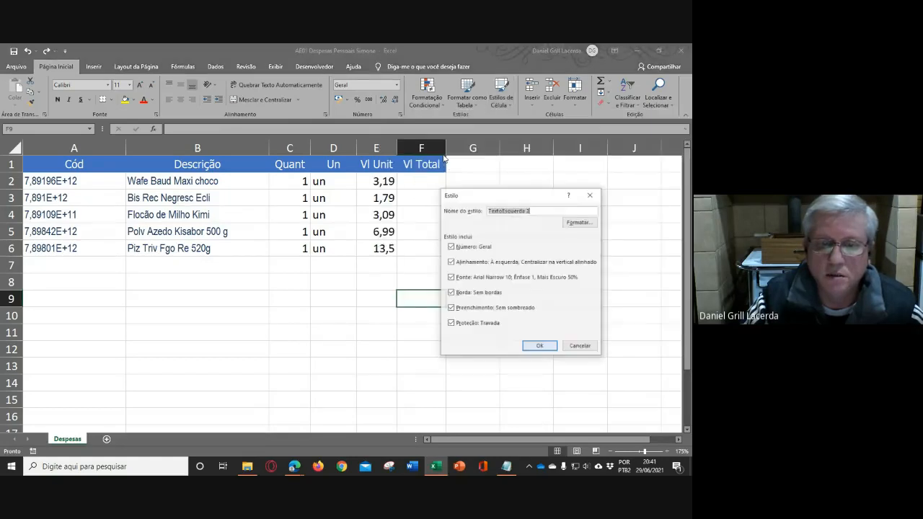
left_click(533, 211)
left_click_drag(503, 211, 448, 207)
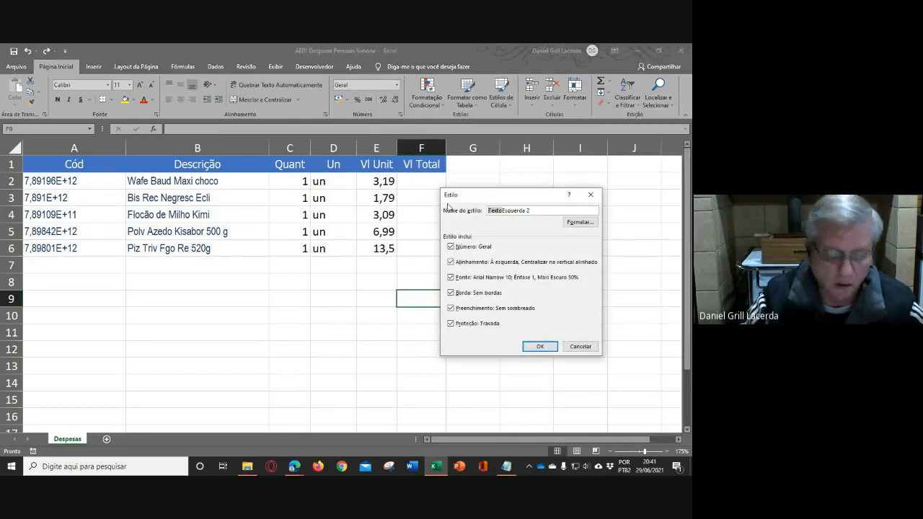
type("Valor")
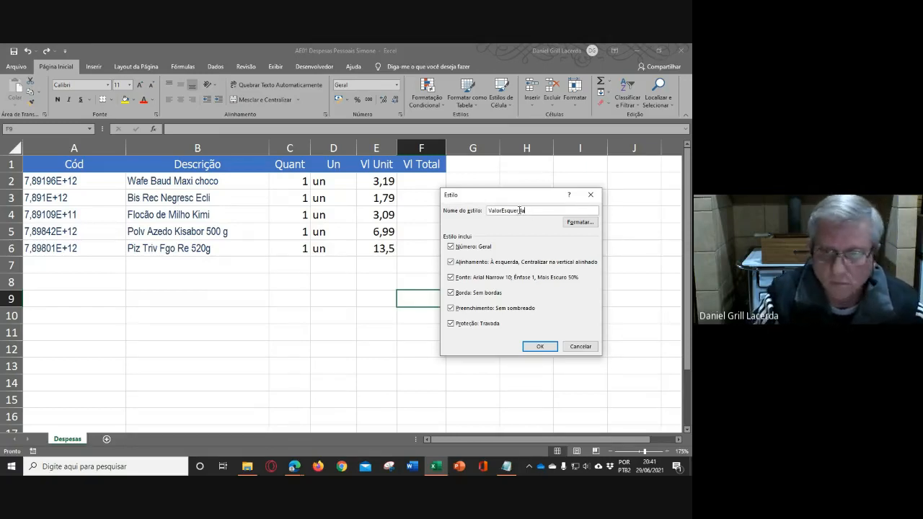
- Set the ValorEsquerda style's number format to Número with 0 decimal places and save the style
left_click(580, 222)
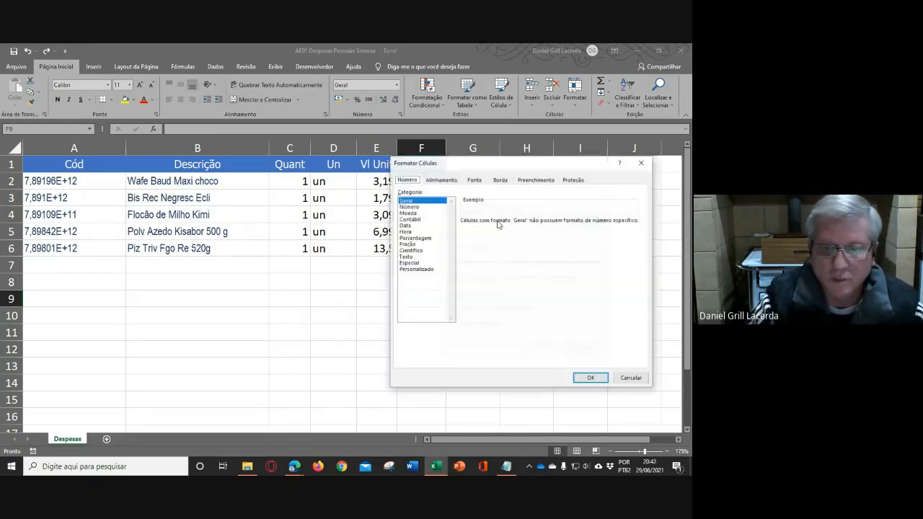
left_click(415, 207)
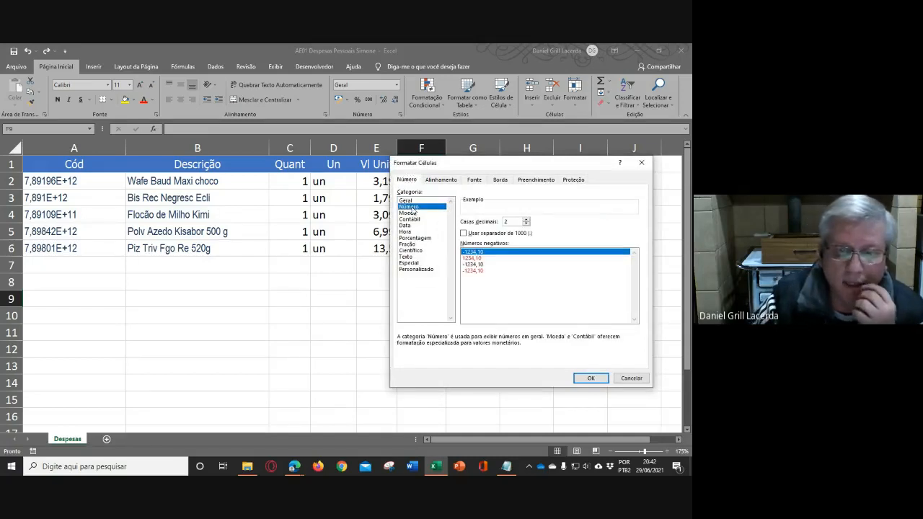
double_click(528, 224)
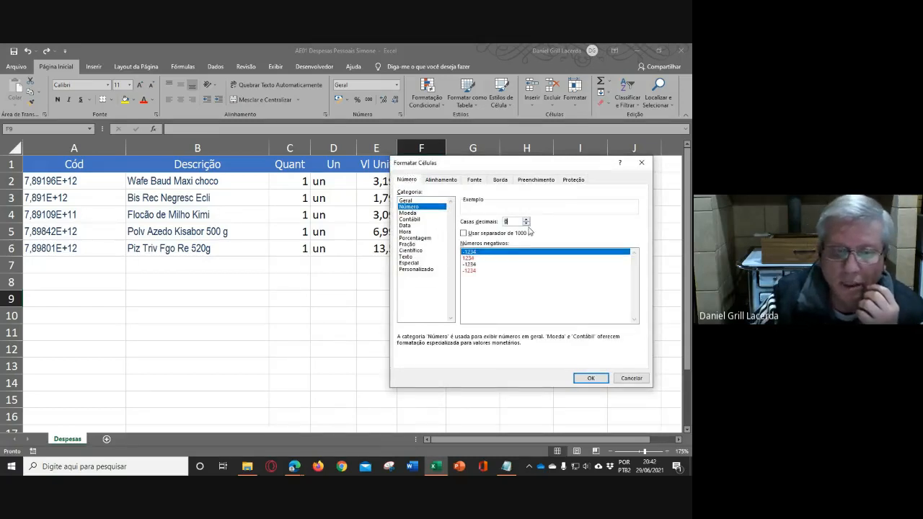
left_click(441, 179)
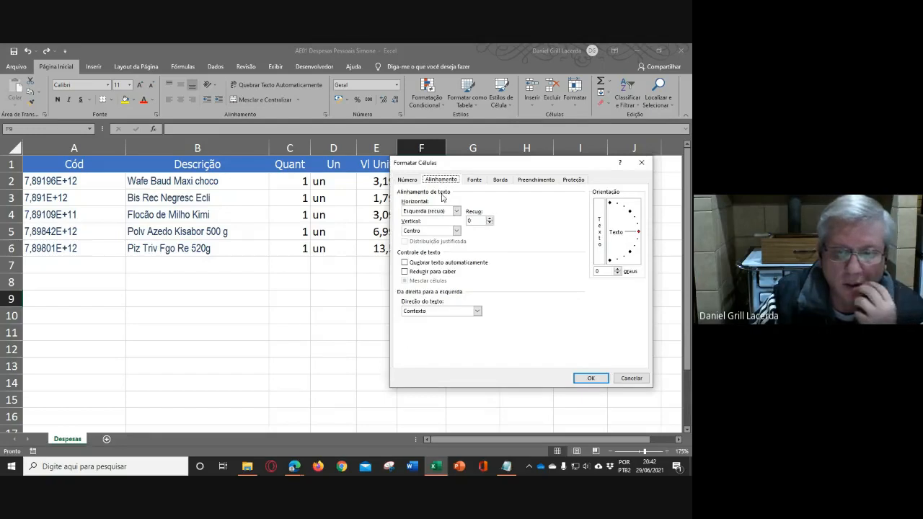
left_click(478, 180)
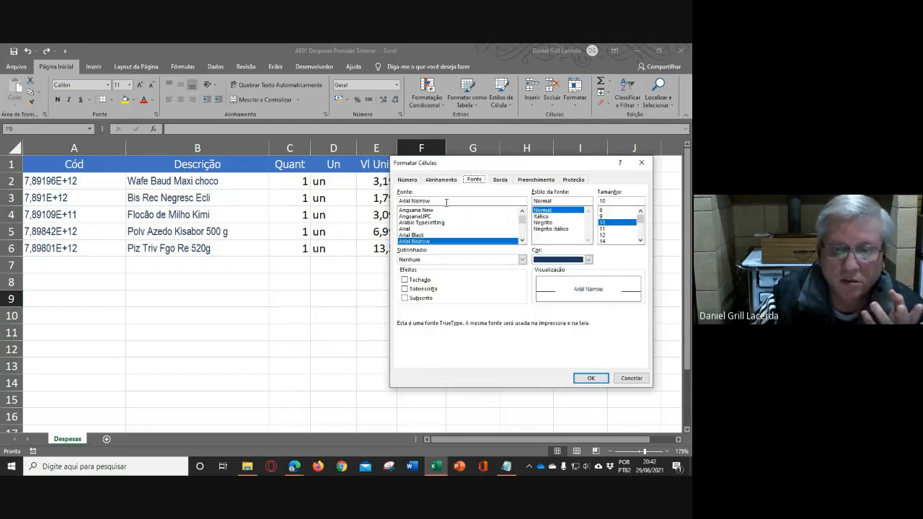
left_click(591, 377)
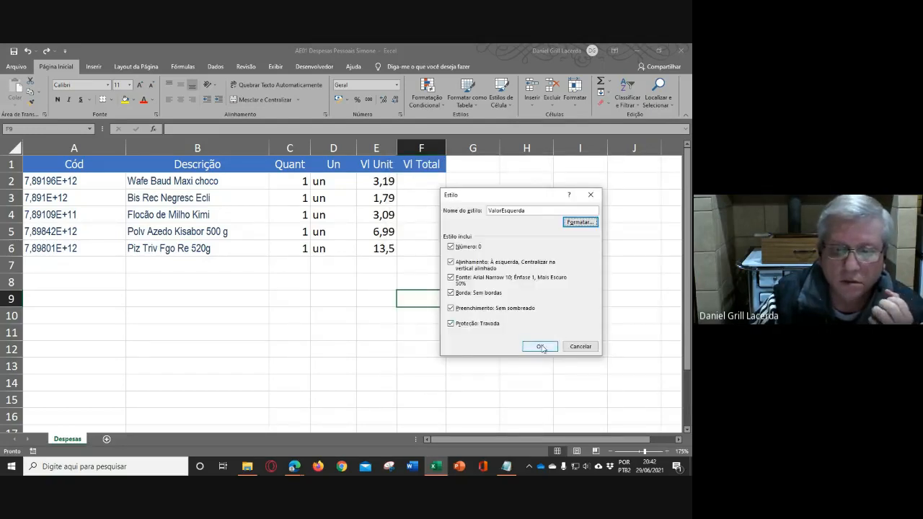
left_click(540, 346)
- Apply the ValorEsquerda cell style to the product codes in A2:A6
left_click_drag(101, 181, 112, 248)
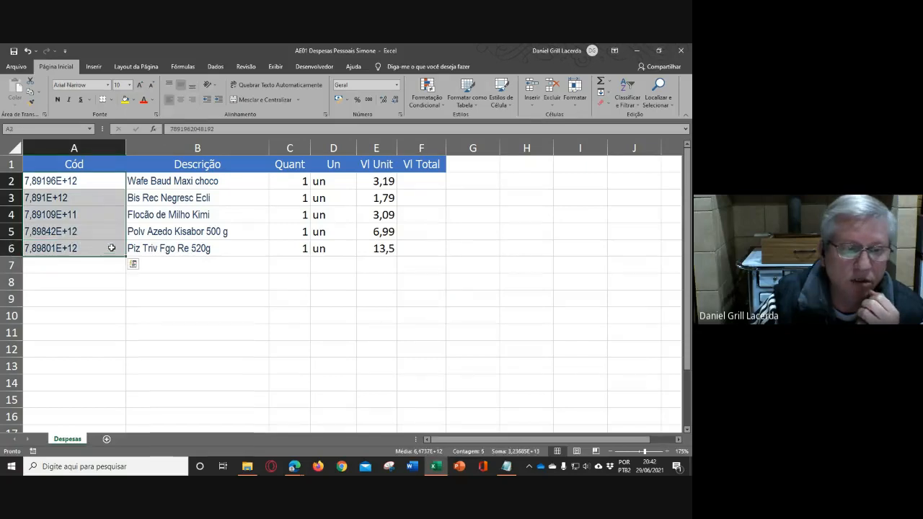
left_click(510, 108)
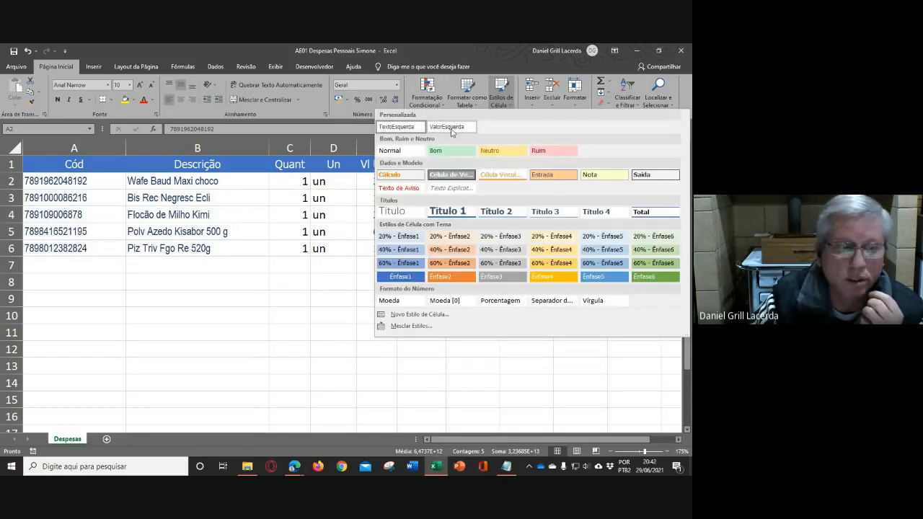
left_click(451, 131)
left_click(381, 291)
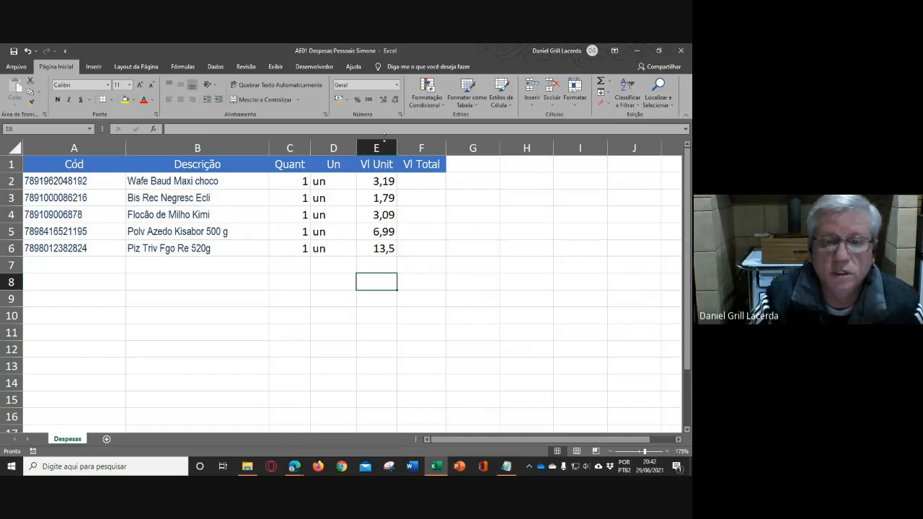
- Duplicate the TextoEsquerda cell style and name the copy TextoCentralizado
left_click_drag(162, 198, 163, 218)
left_click(174, 248)
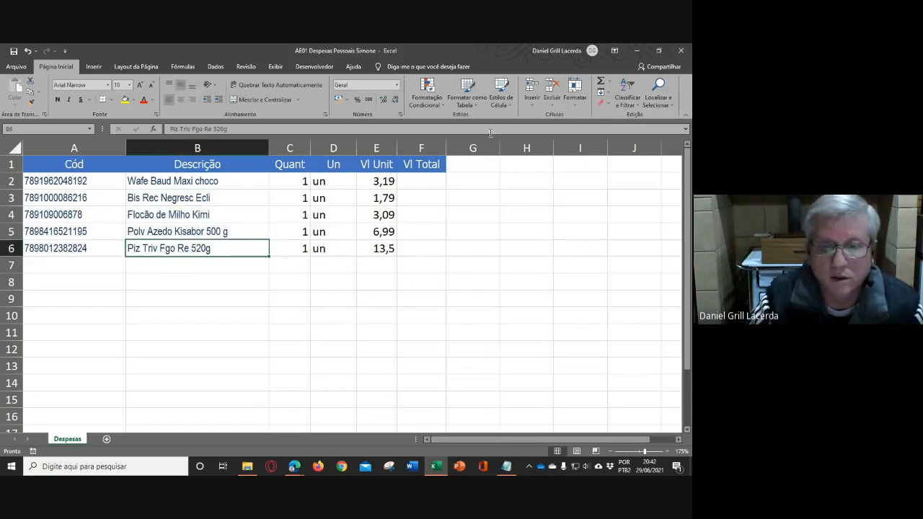
left_click(511, 107)
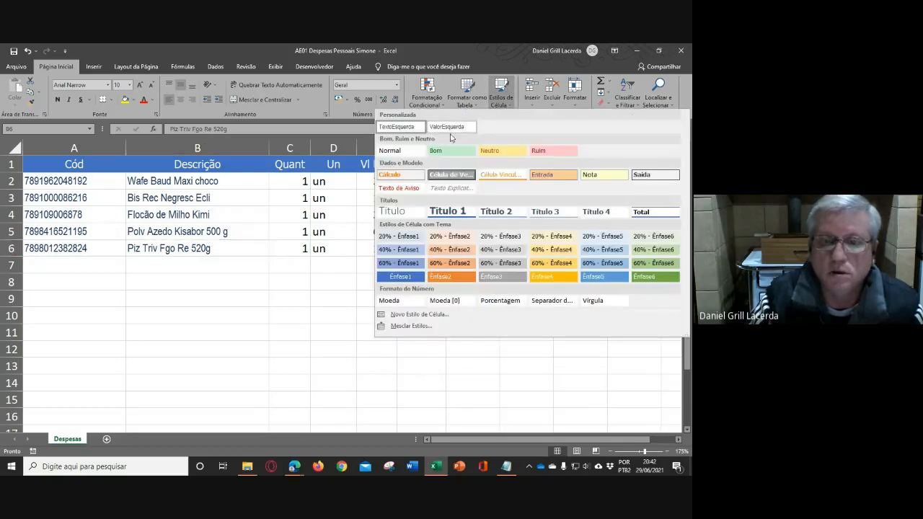
right_click(404, 130)
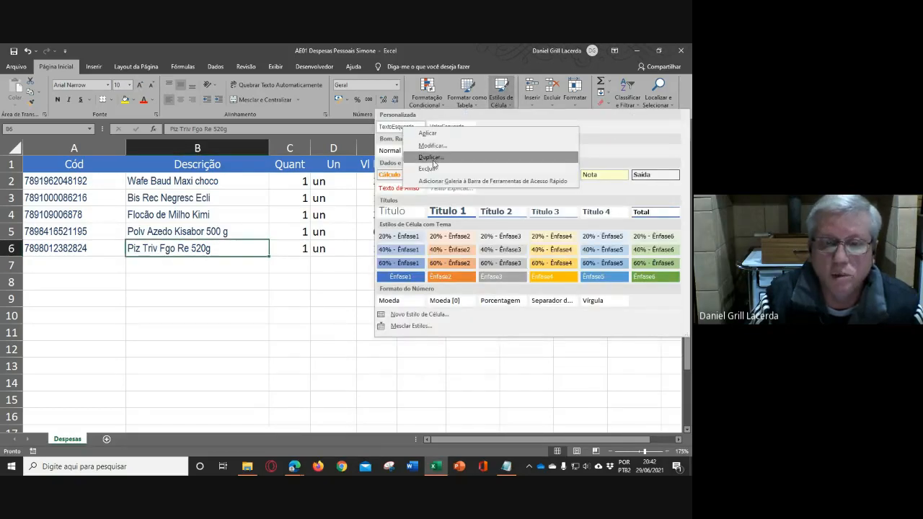
left_click(422, 158)
left_click(509, 210)
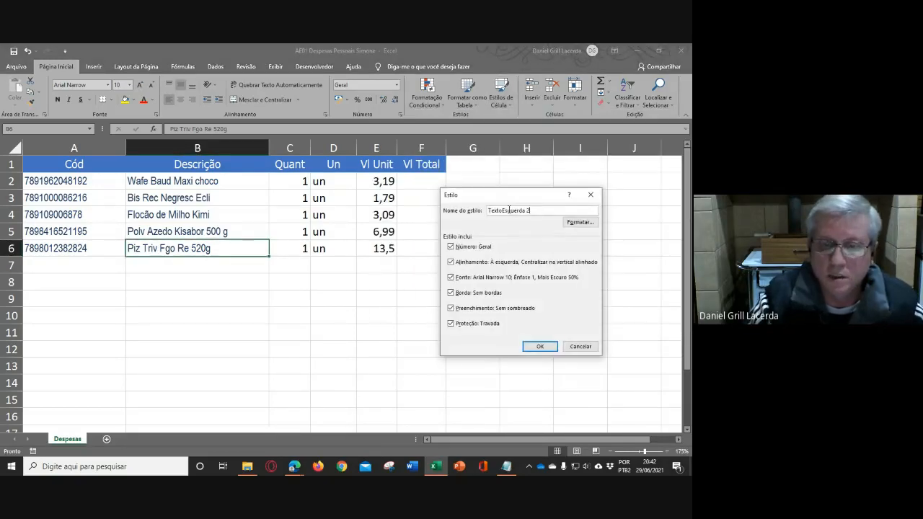
left_click_drag(503, 210, 583, 209)
type("C")
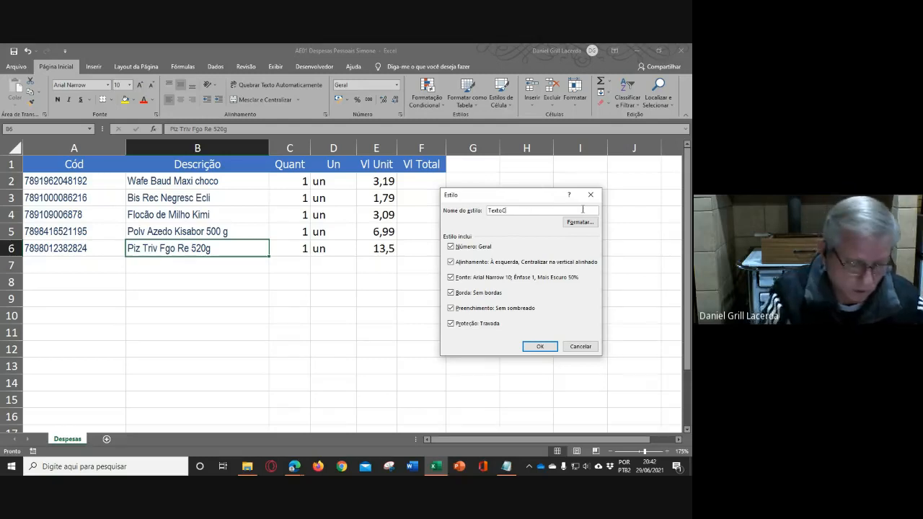
type("entralizado")
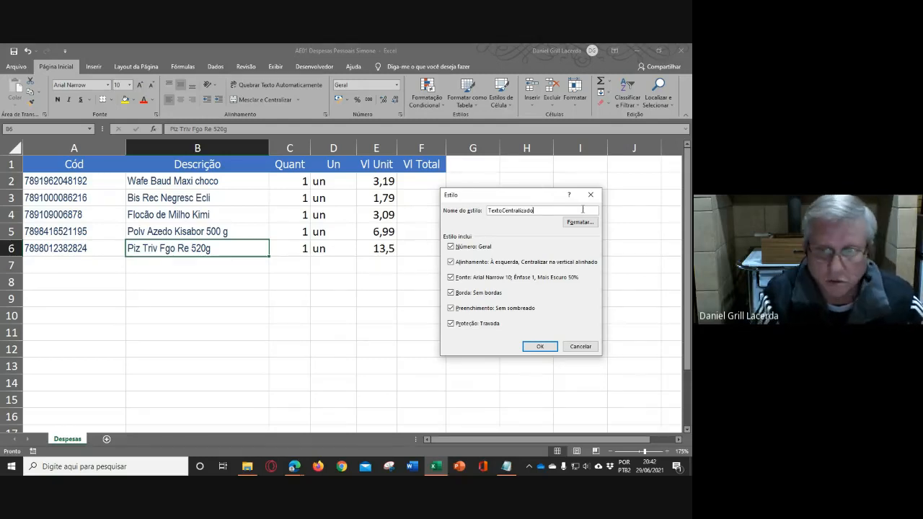
- Set the TextoCentralizado style's horizontal alignment to Centro and its font color to black (Texto 1), and save the style
left_click(581, 223)
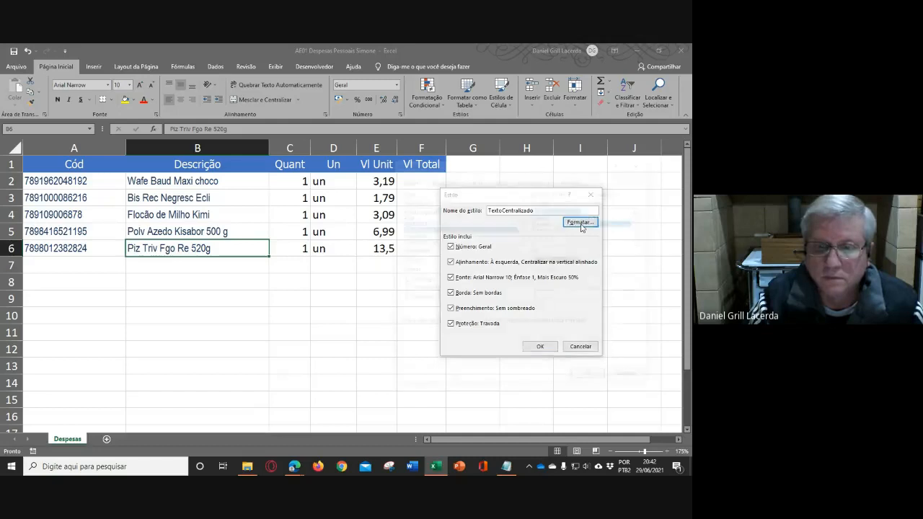
left_click(452, 181)
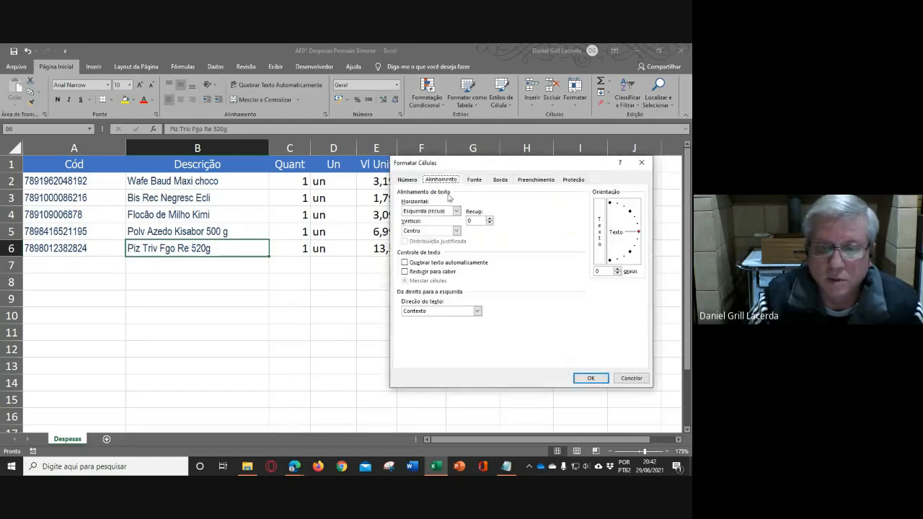
left_click(432, 211)
left_click(423, 232)
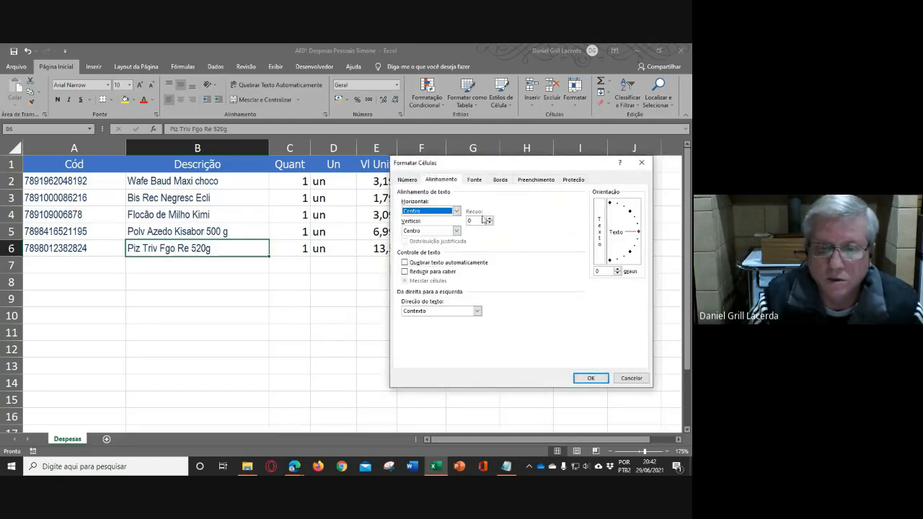
left_click(475, 180)
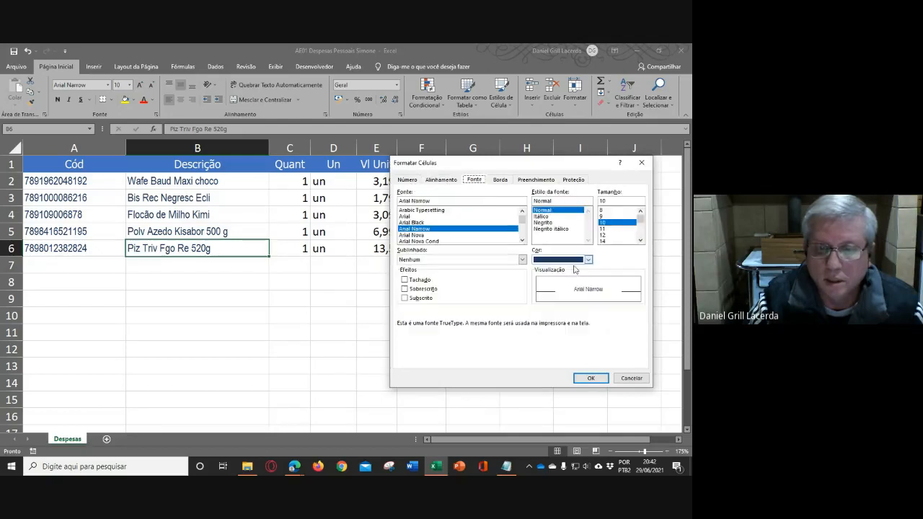
left_click(588, 262)
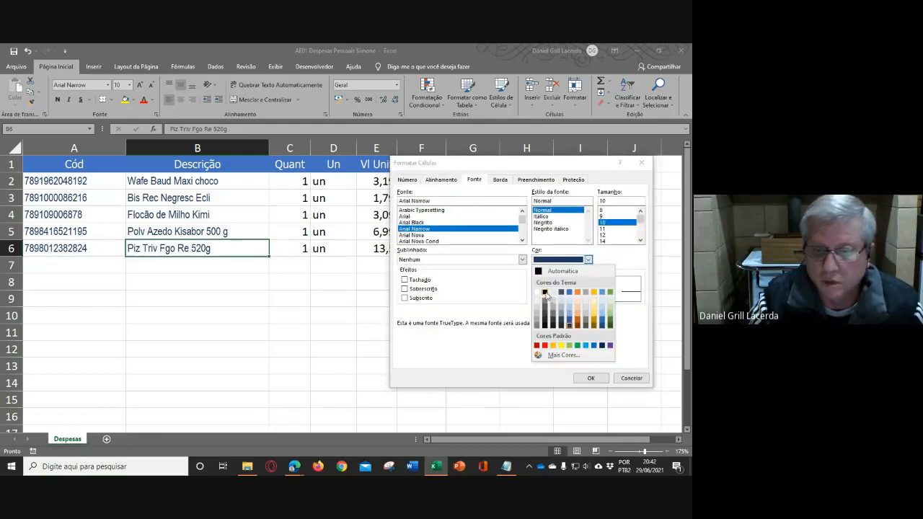
left_click(545, 288)
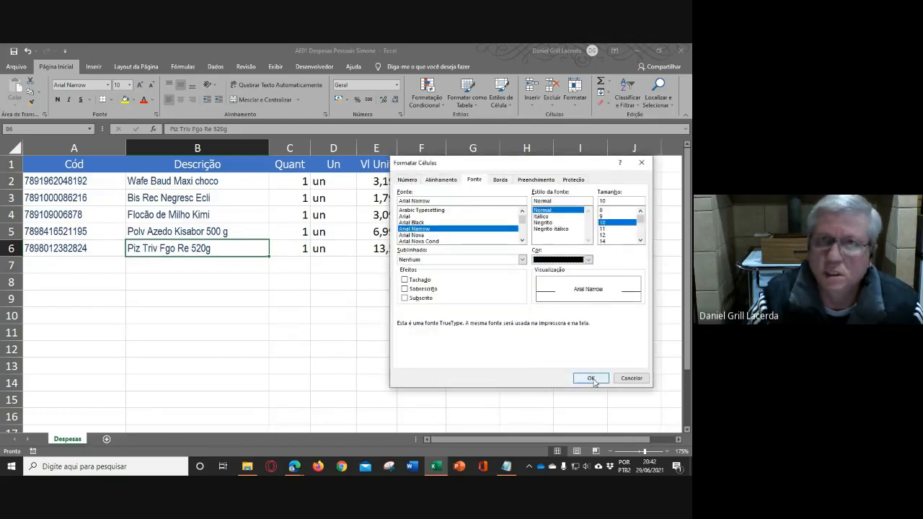
left_click(591, 379)
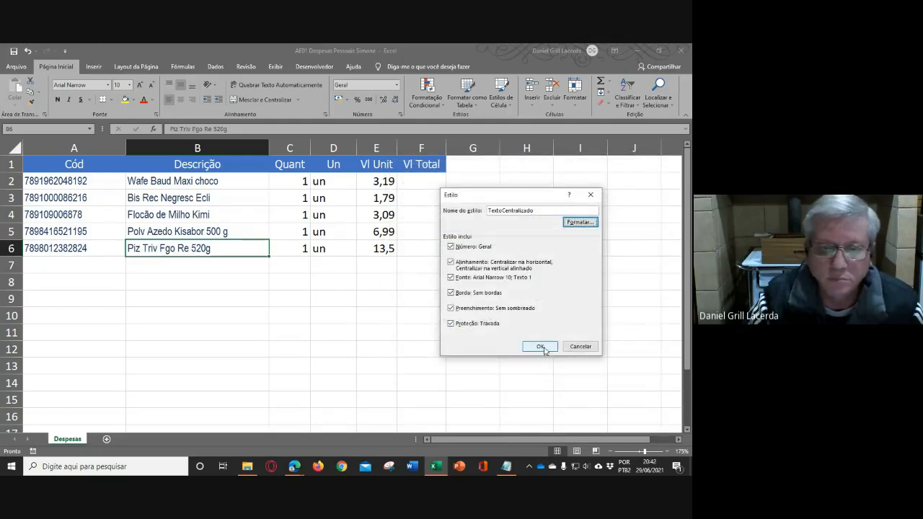
left_click(540, 346)
- Apply the TextoCentralizado cell style to the quantities and units in C2:D6
left_click_drag(301, 182, 334, 249)
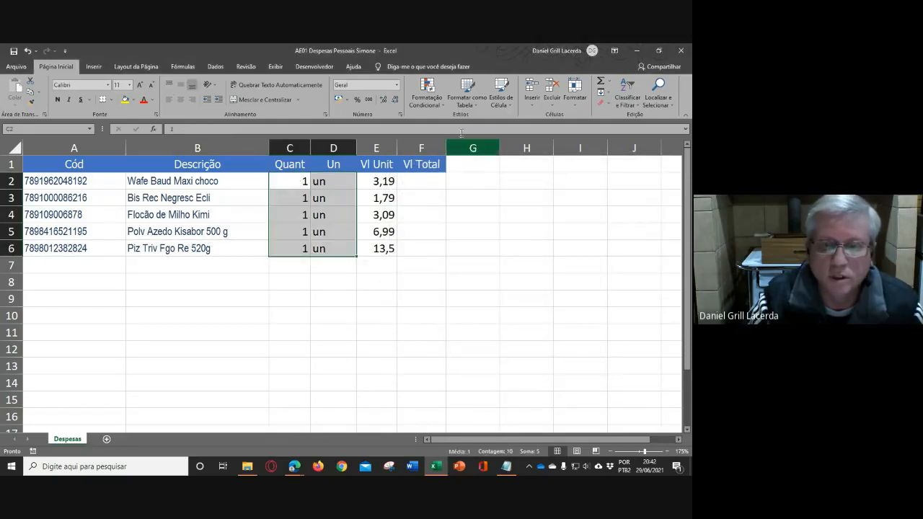
left_click(511, 107)
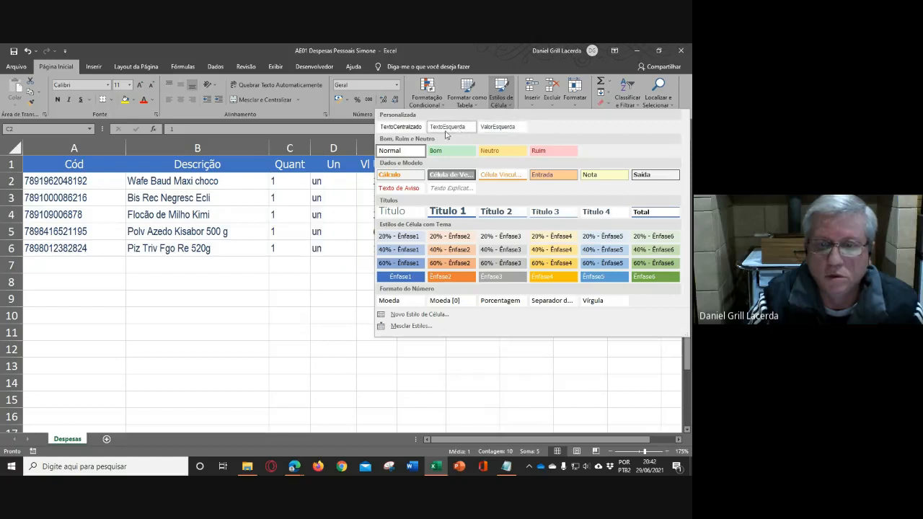
left_click(402, 127)
left_click(477, 292)
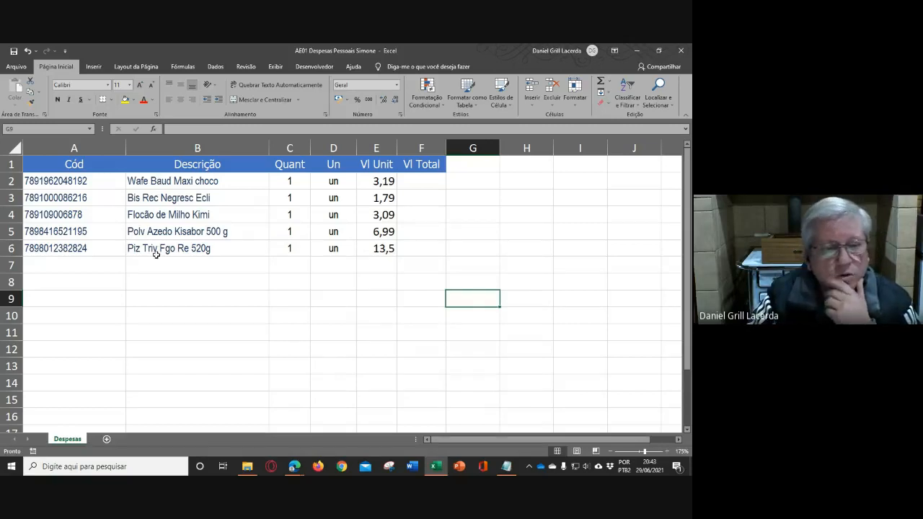
- Modify the TextoEsquerda cell style so its font color is Vermelho-escuro, and save the style
left_click_drag(182, 180, 186, 265)
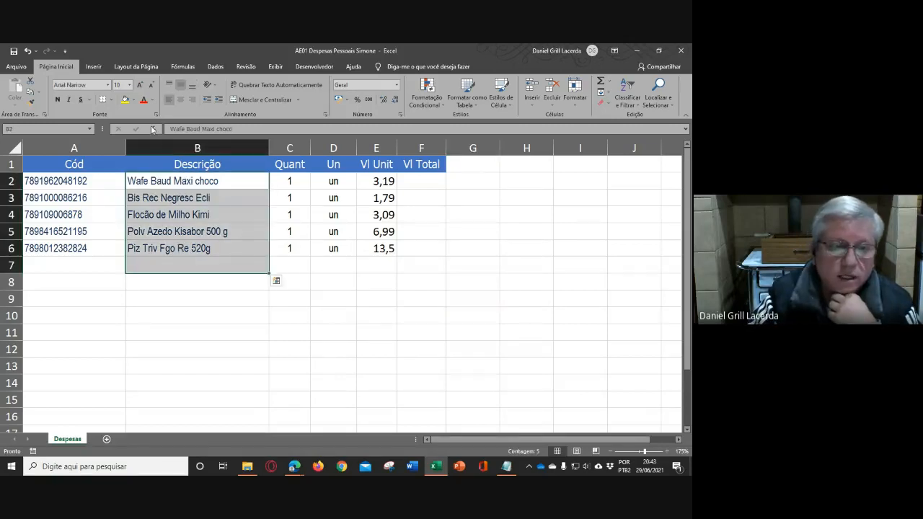
left_click(477, 330)
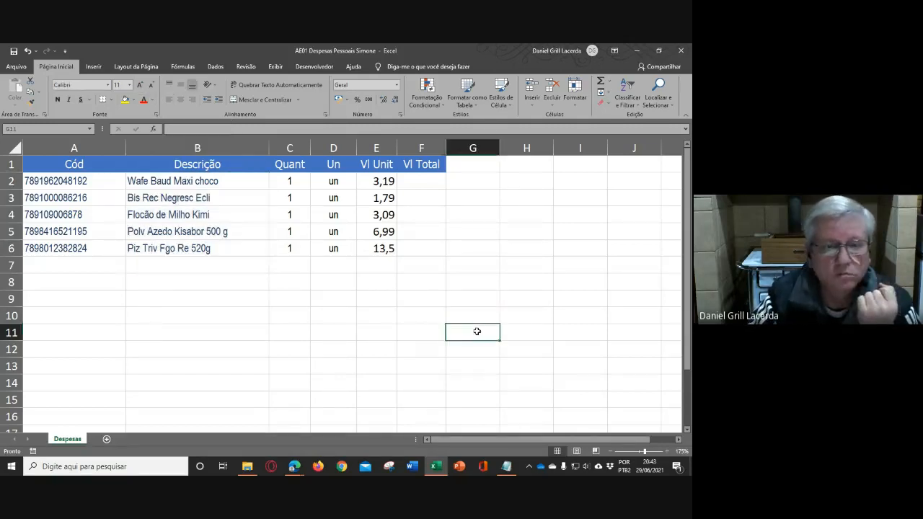
left_click(511, 109)
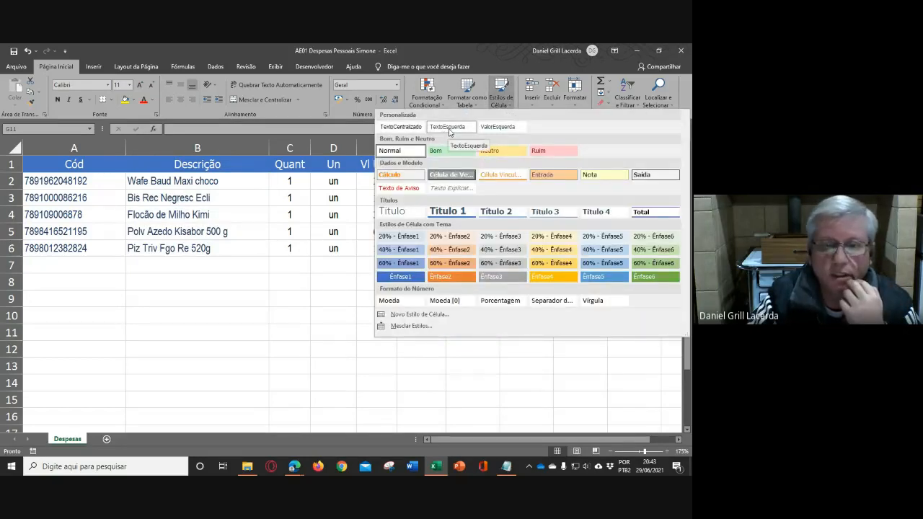
right_click(448, 128)
left_click(476, 147)
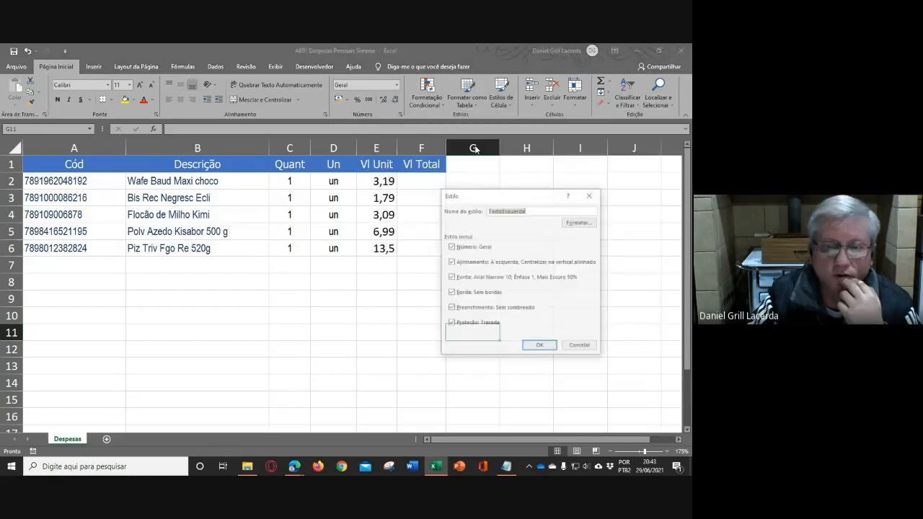
left_click(576, 225)
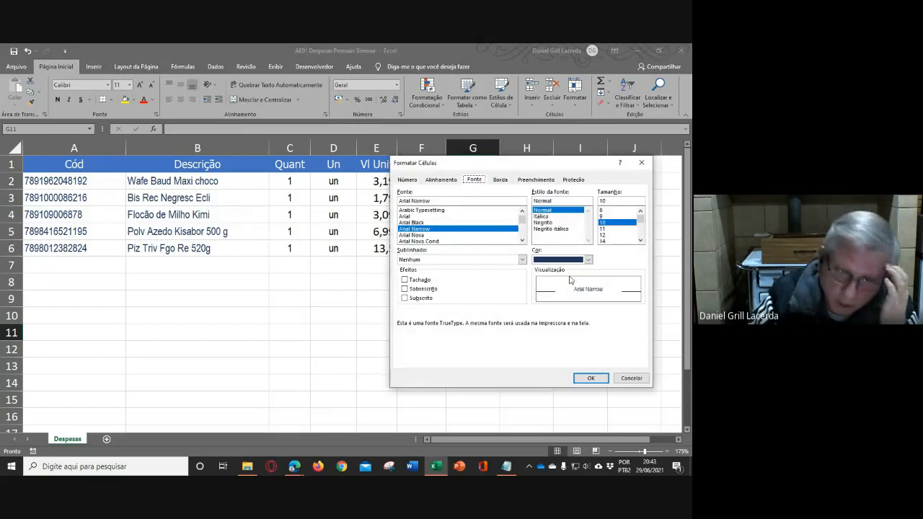
left_click(589, 259)
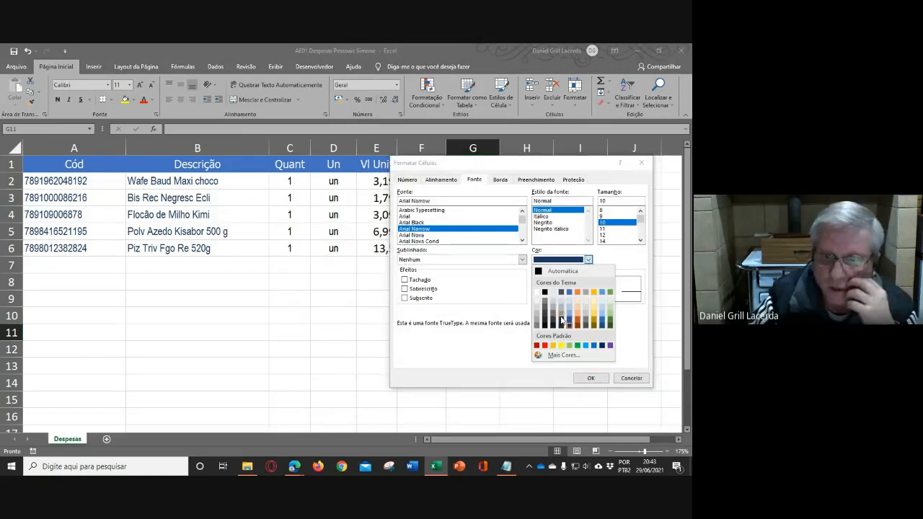
left_click(536, 345)
left_click(588, 379)
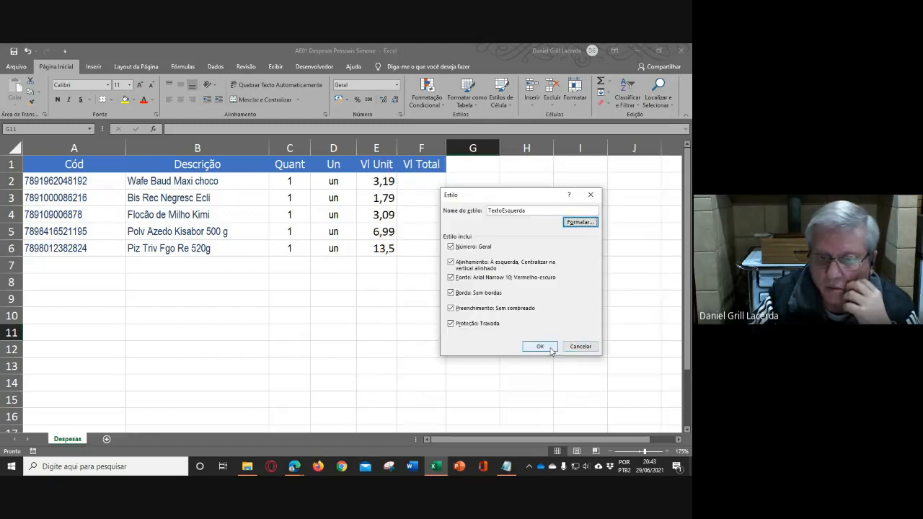
left_click(540, 348)
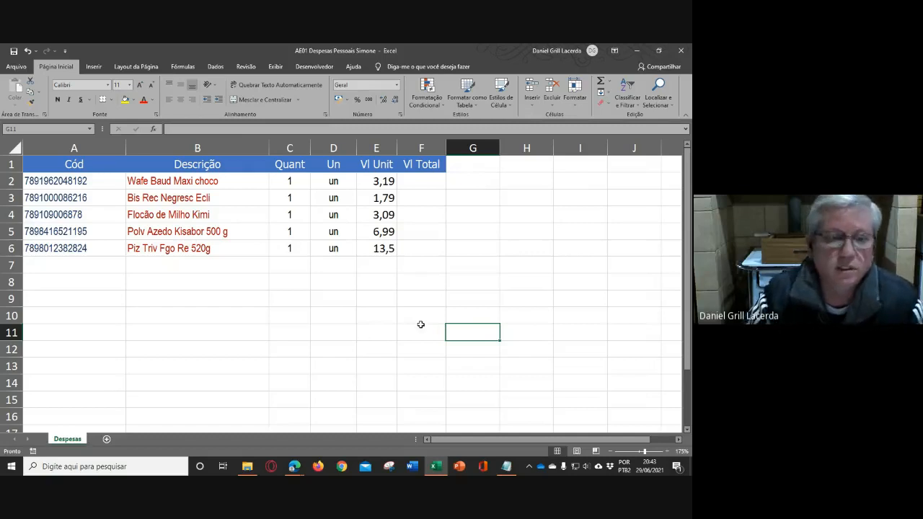
left_click(512, 230)
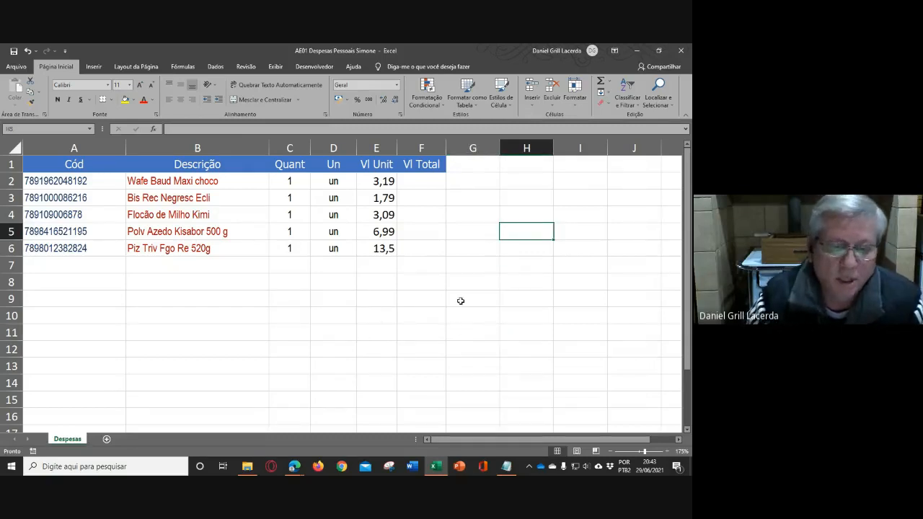
left_click(466, 232)
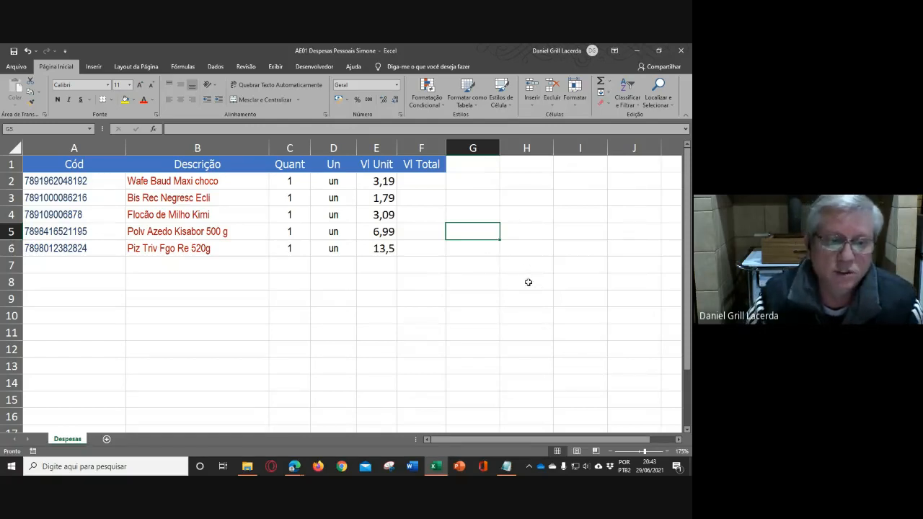
- Calculate the first item's total in F2 with =C2*E2 and fill the formula down through F6
left_click(542, 220)
left_click(408, 180)
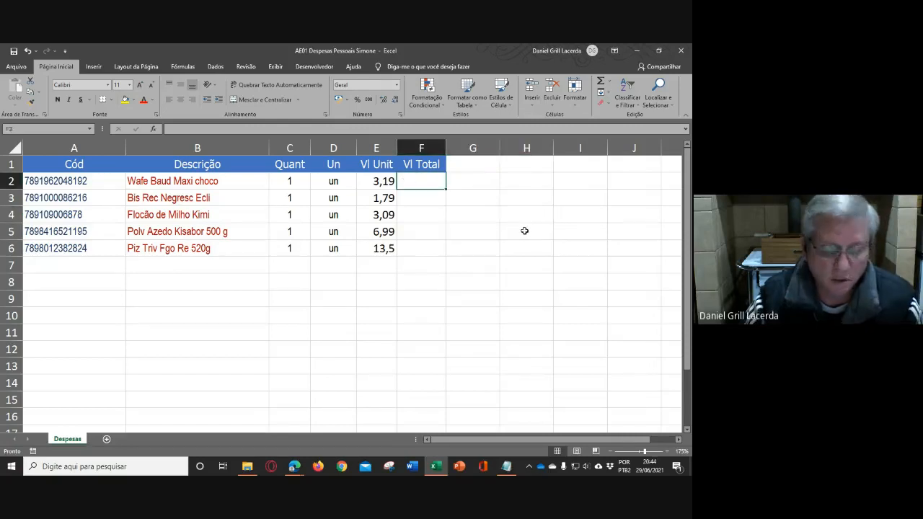
type("=")
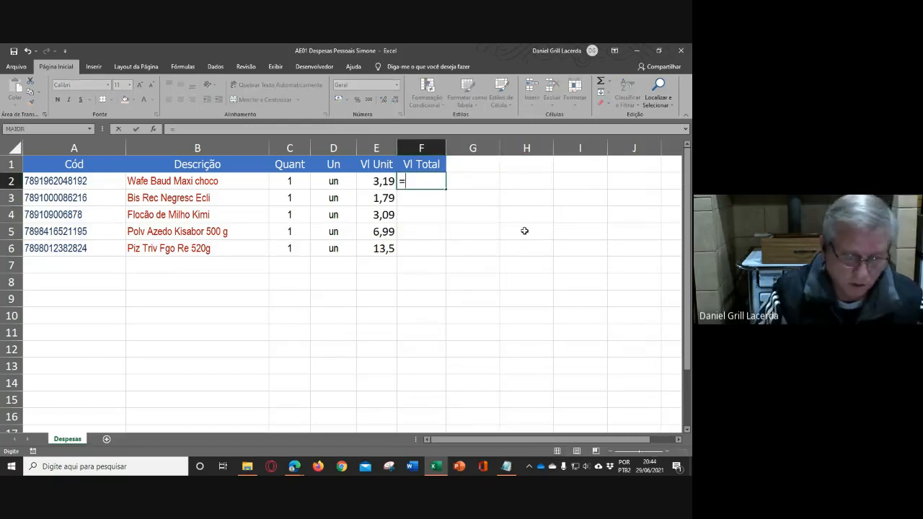
left_click(292, 182)
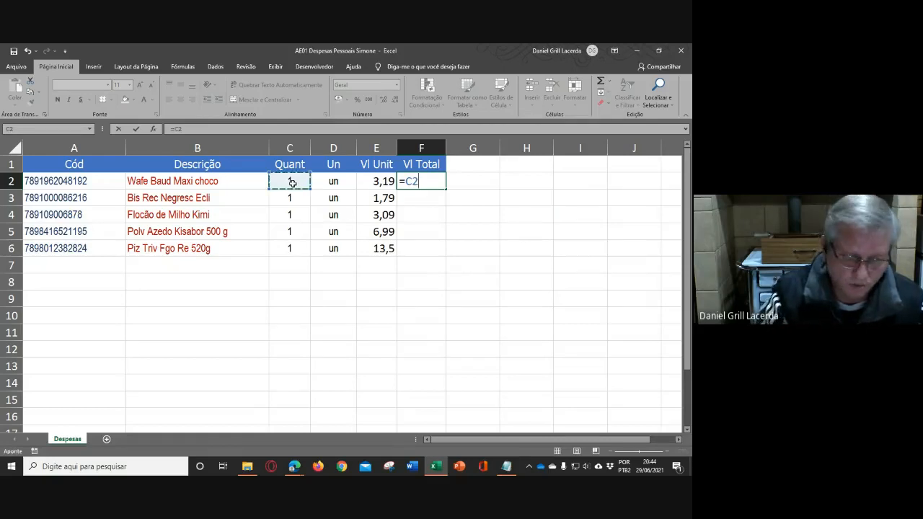
type("*")
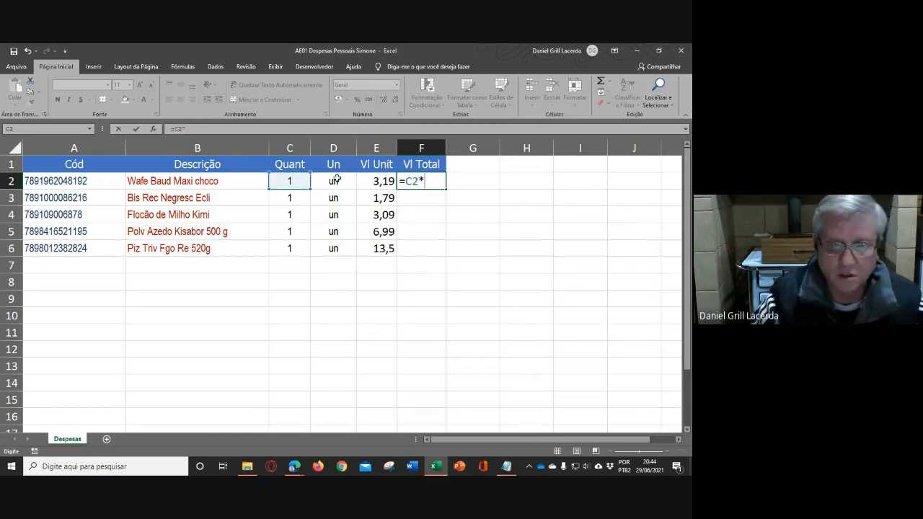
left_click(370, 183)
key("Return")
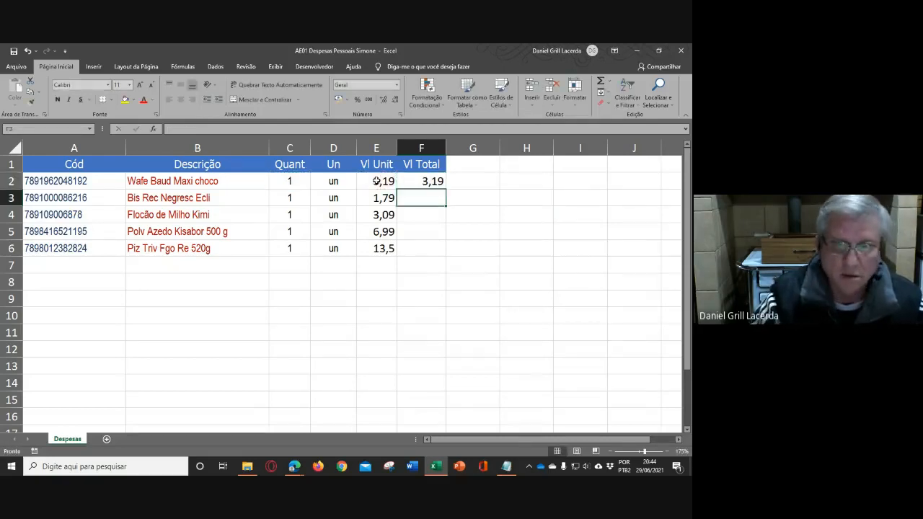
left_click(425, 181)
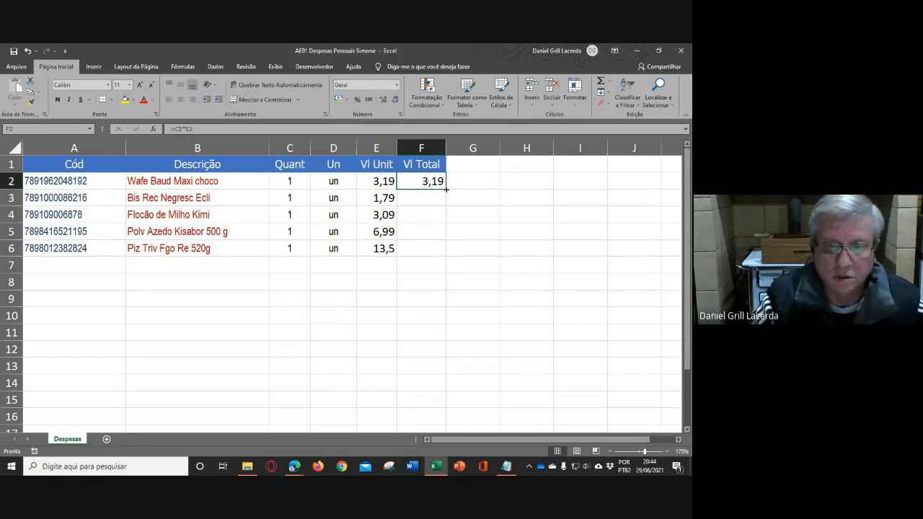
left_click_drag(446, 189, 446, 256)
- Sum the item totals F2:F6 in F7 with the SOMA function
left_click(414, 263)
type("=")
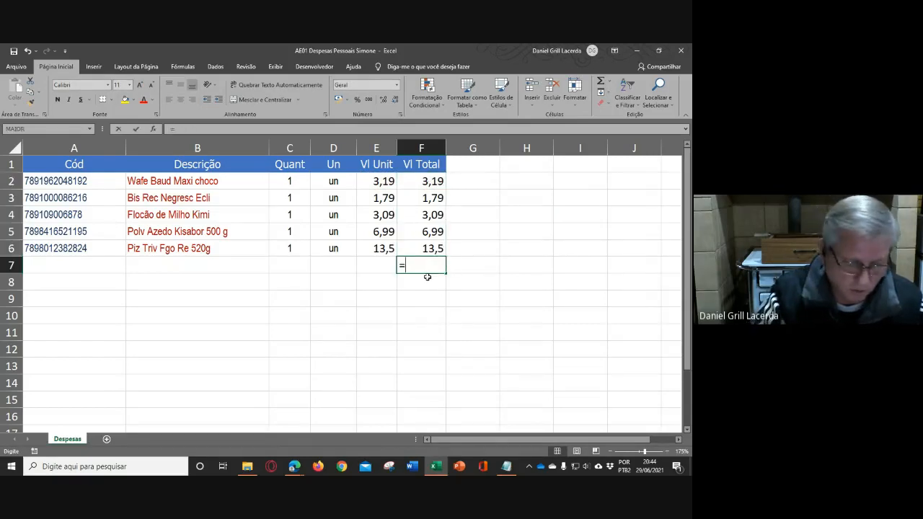
type("soma(")
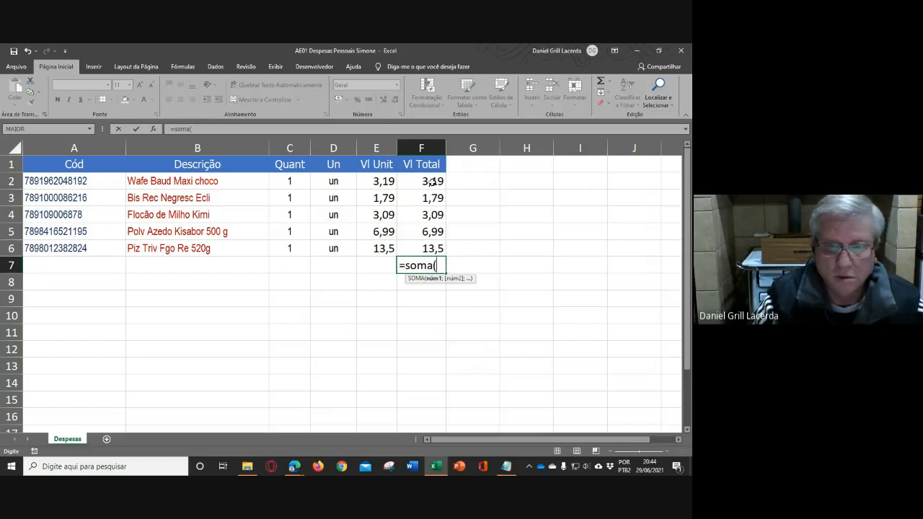
left_click_drag(435, 184, 435, 249)
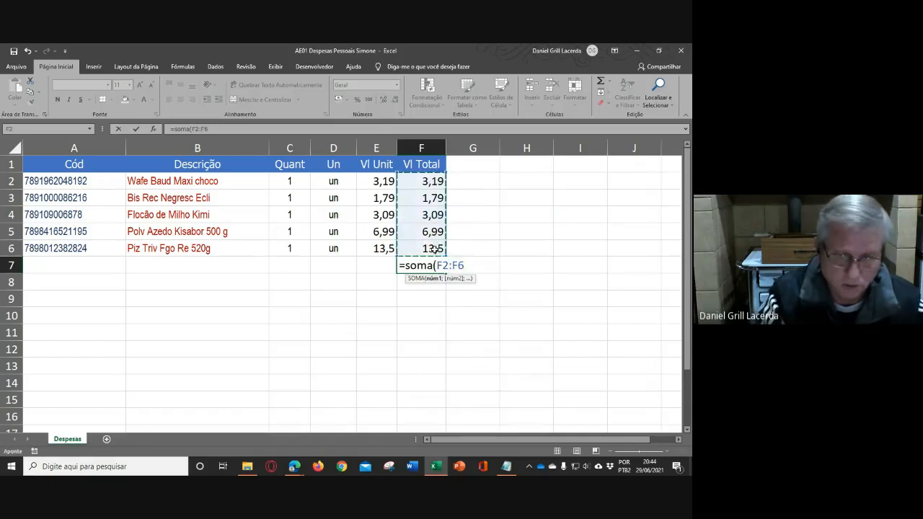
key("Return")
left_click(437, 266)
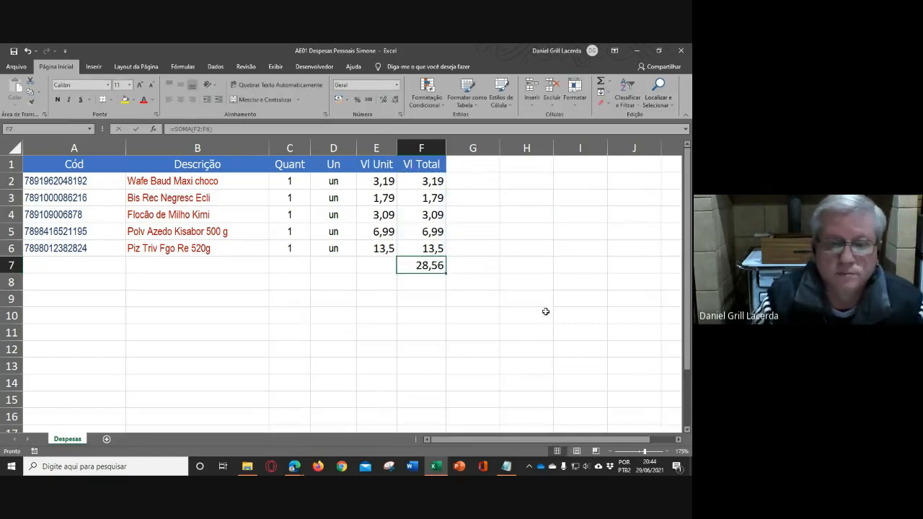
left_click(574, 318)
left_click(516, 252)
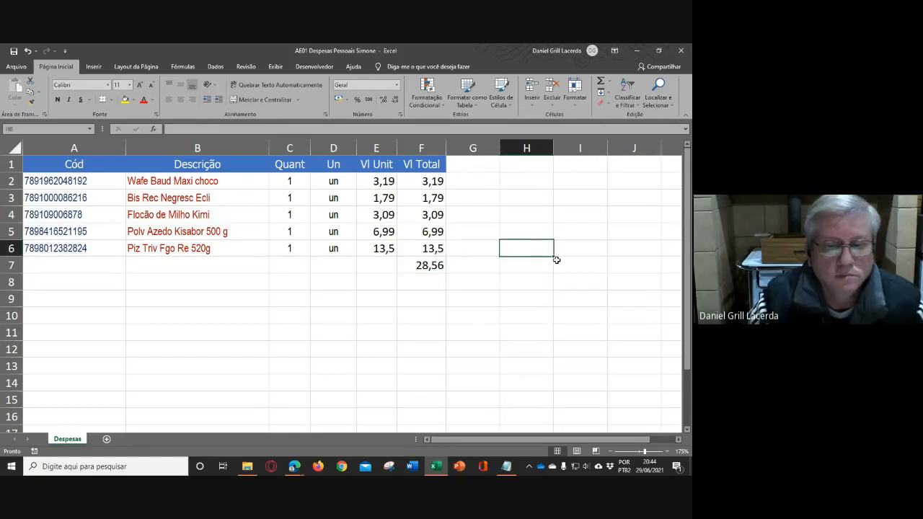
- Format E2:F7 as Número with 2 decimal places and the thousands separator
left_click_drag(378, 182, 426, 265)
left_click(400, 114)
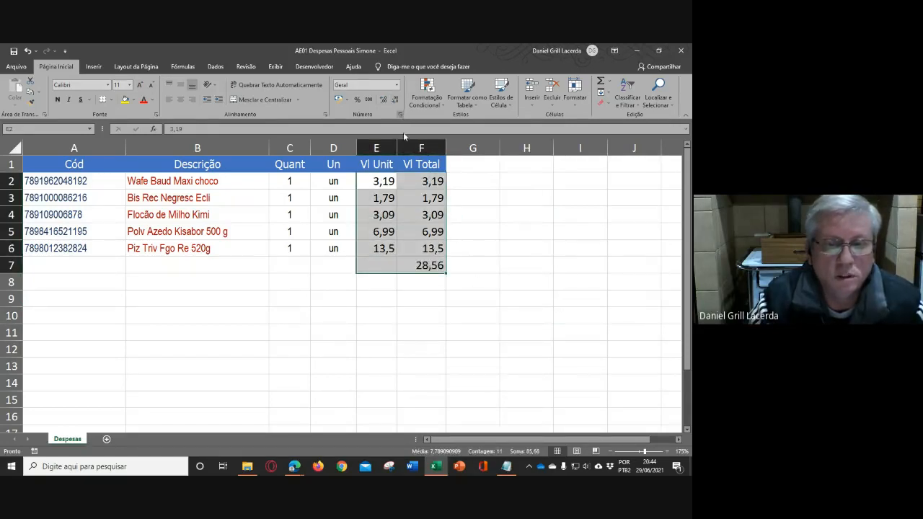
left_click(409, 206)
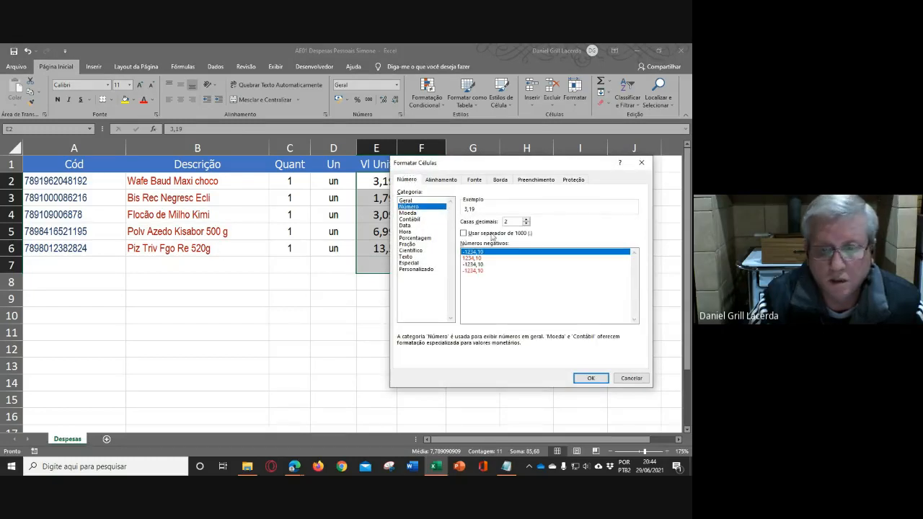
left_click(464, 233)
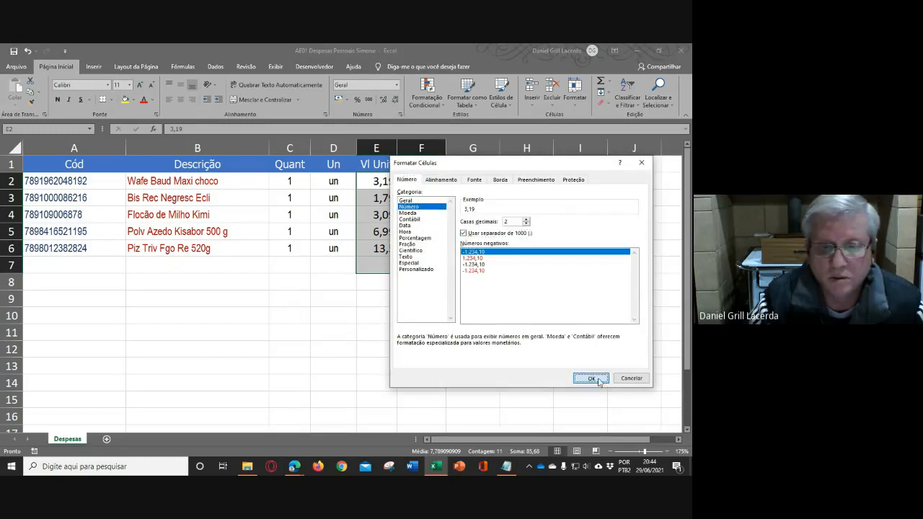
left_click(592, 379)
left_click(494, 288)
left_click(557, 263)
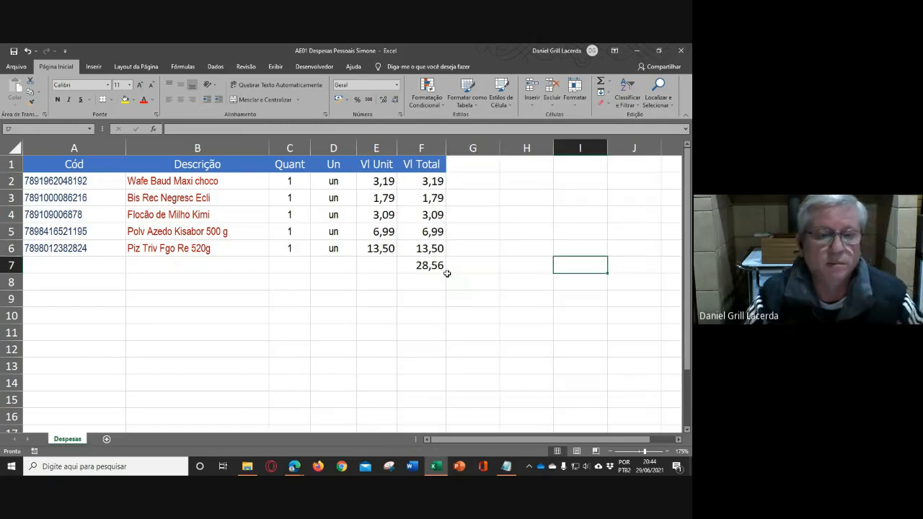
- Enter the label Total Geral in E7, beside the sum
left_click(385, 265)
type("T")
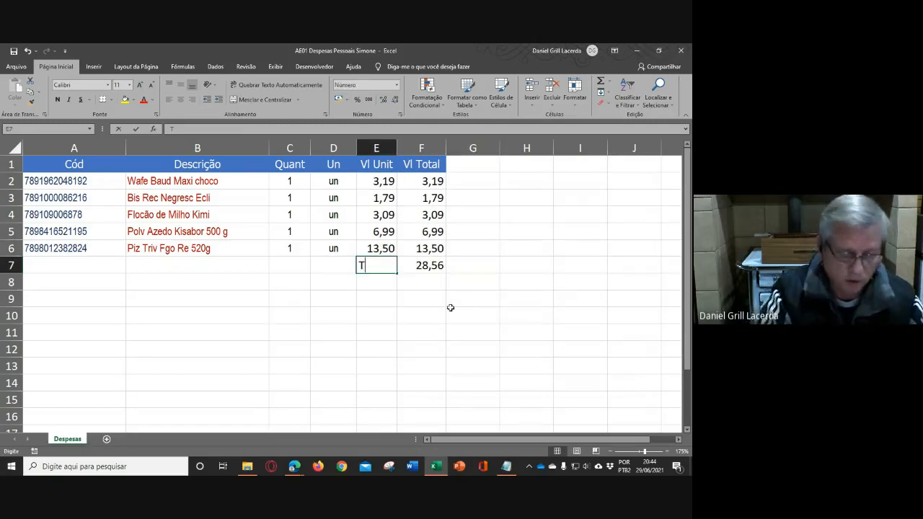
type("otal Geral")
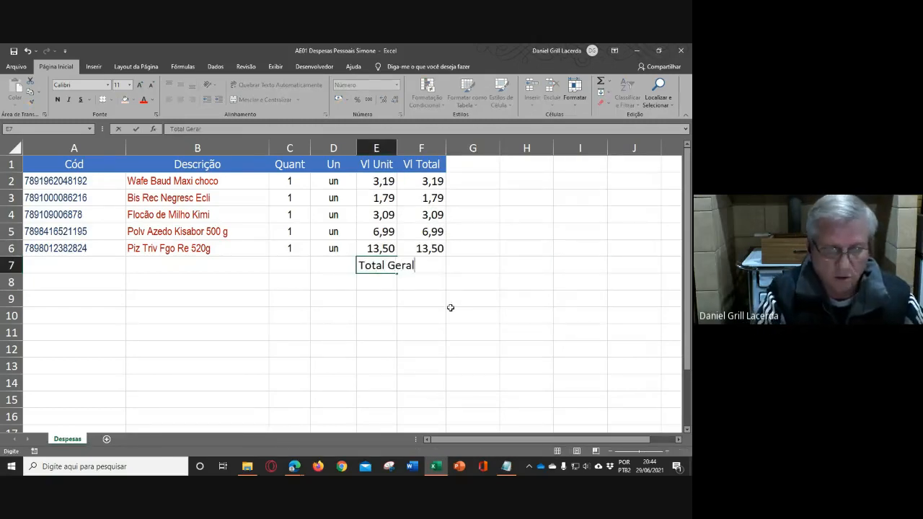
key("Return")
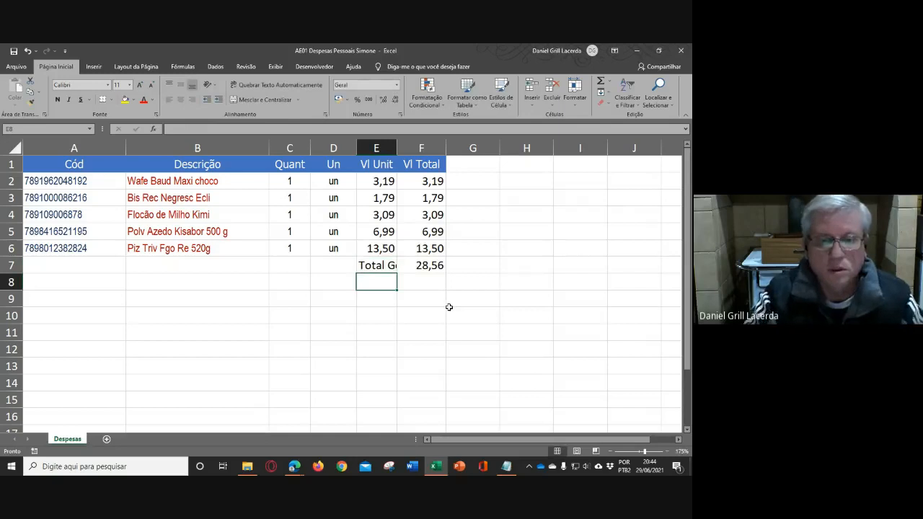
- Widen columns E and F to the same width and right-align the Total Geral label in E7
left_click(380, 266)
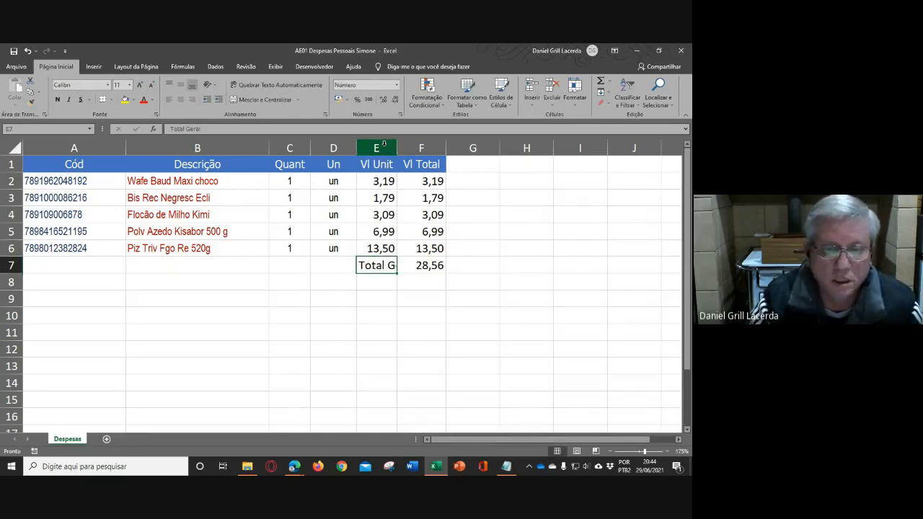
left_click_drag(375, 143, 410, 147)
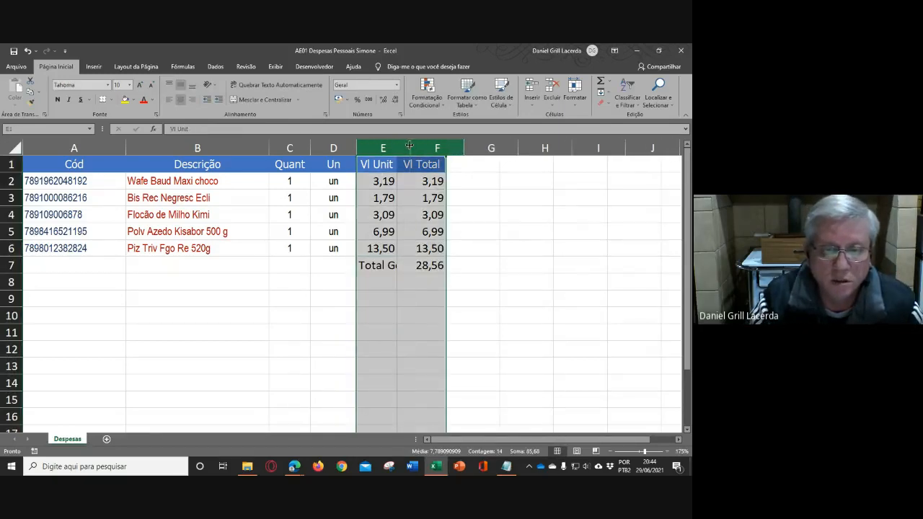
left_click(505, 248)
left_click(400, 266)
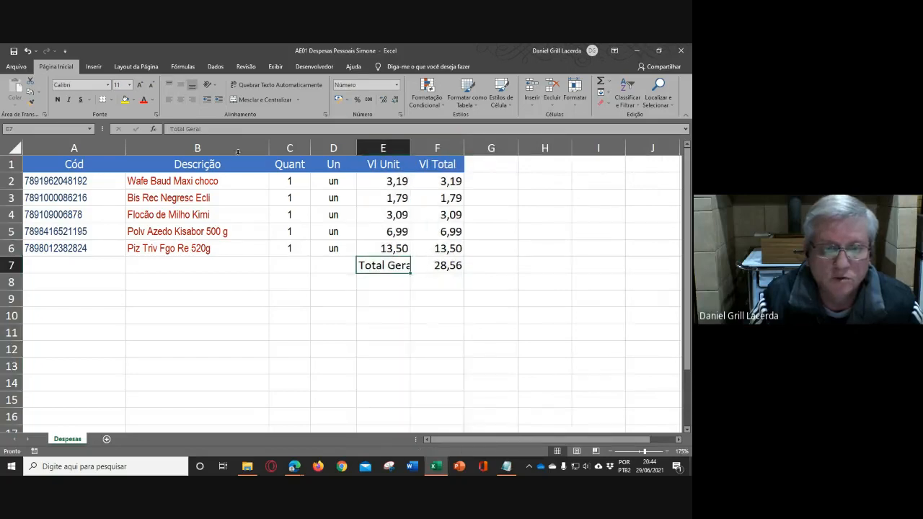
left_click(193, 100)
left_click(492, 305)
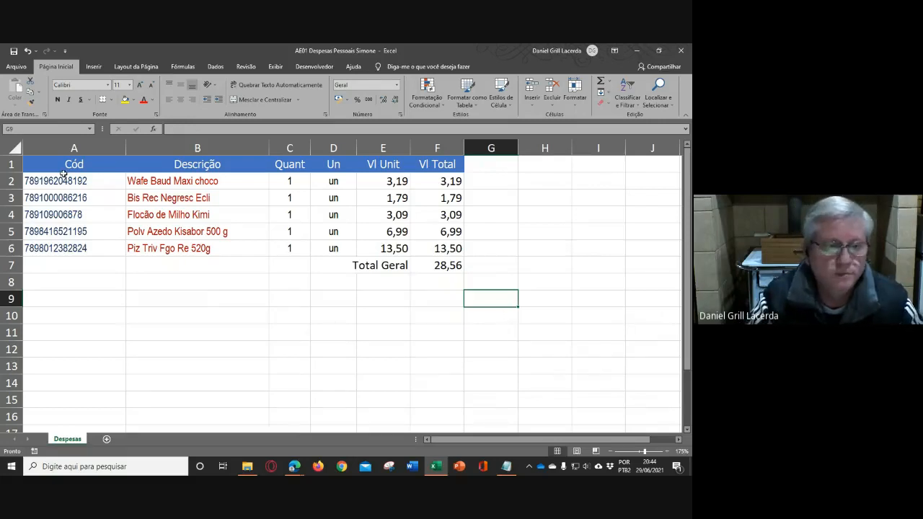
- Add a dark blue solid outline border (Contorno) around the table range A1:F6
left_click_drag(58, 164, 440, 245)
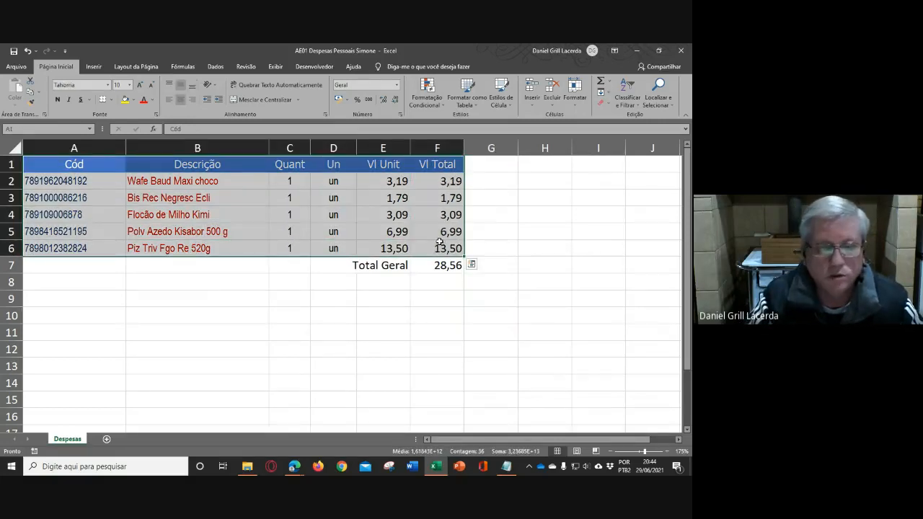
left_click(110, 100)
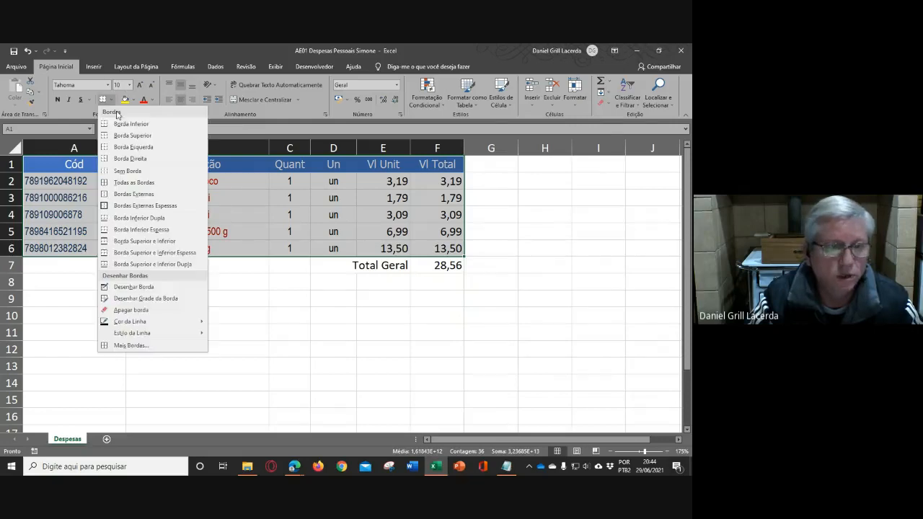
left_click(155, 346)
left_click_drag(478, 166, 482, 197)
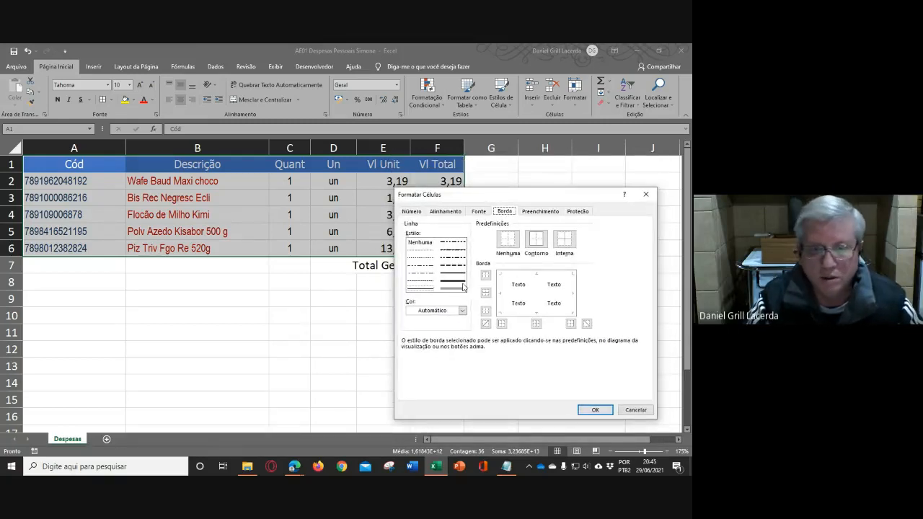
left_click(462, 310)
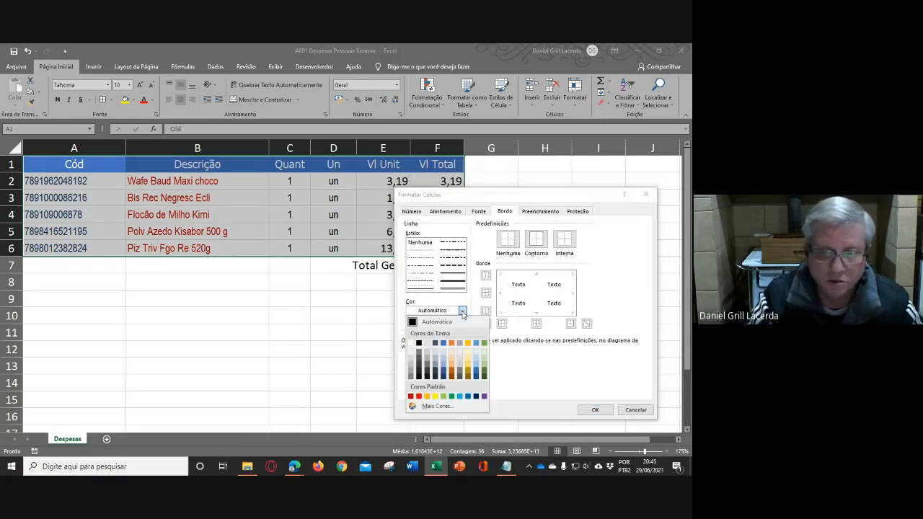
left_click(445, 373)
left_click(449, 275)
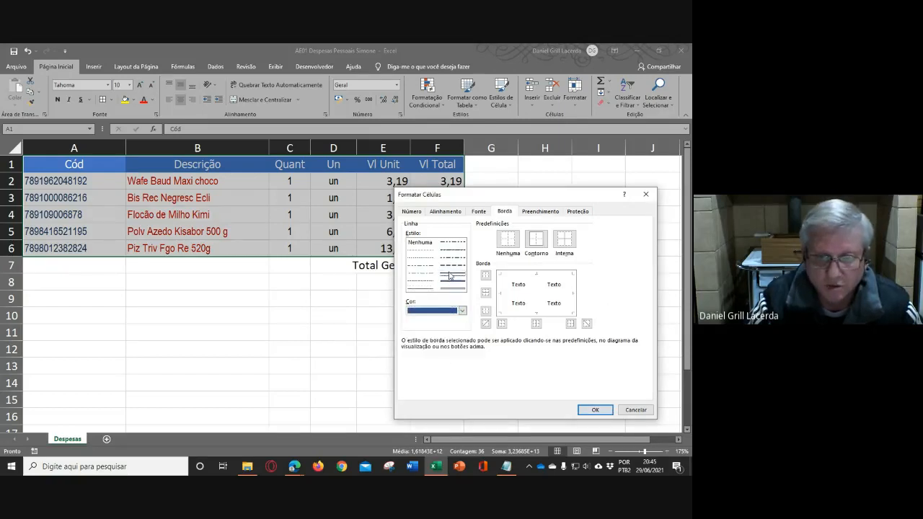
left_click(534, 240)
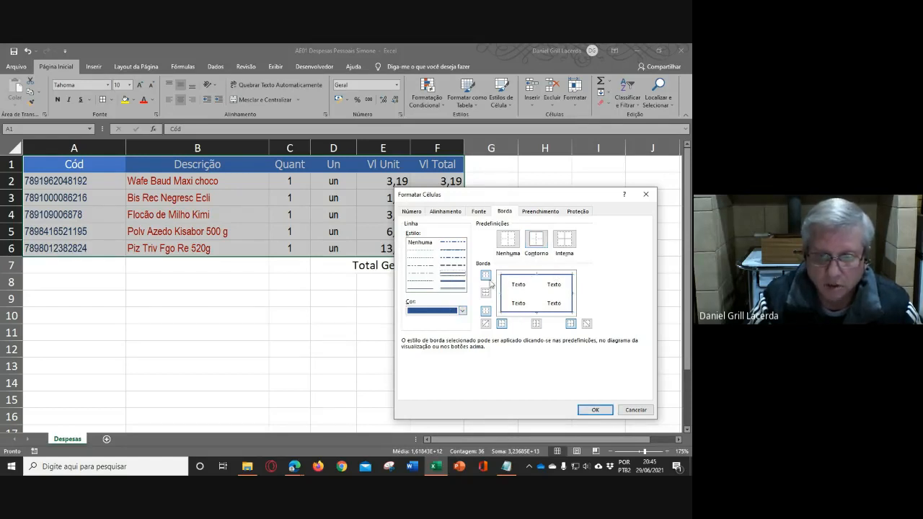
left_click(595, 409)
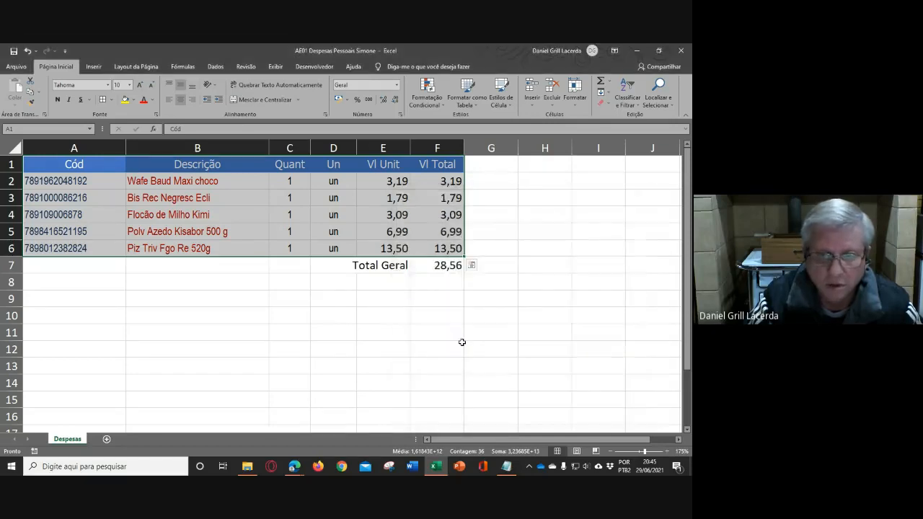
left_click(450, 331)
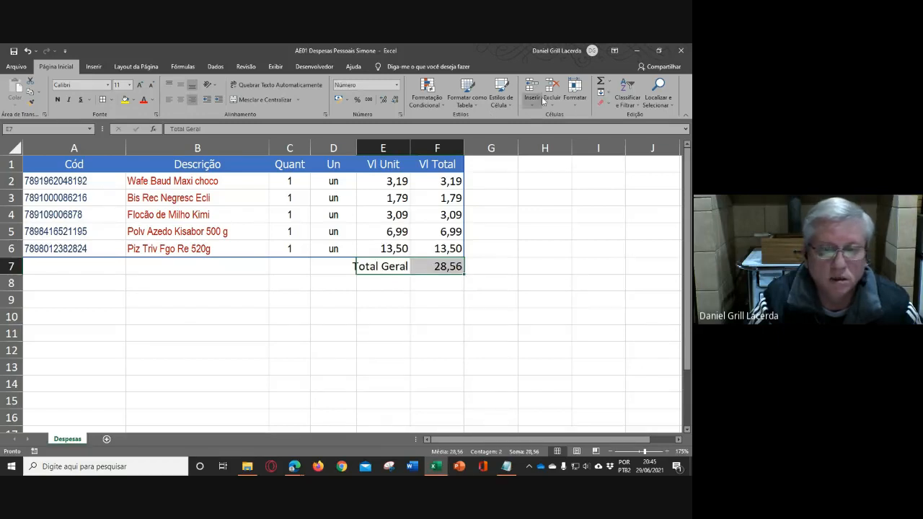
- Apply the ValorEsquerda cell style to the Total Geral label in E7
left_click(525, 306)
left_click(375, 269)
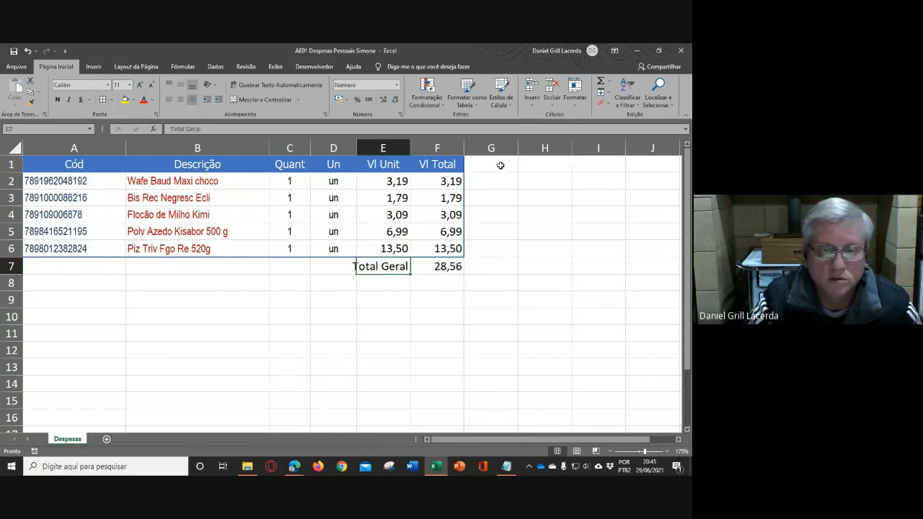
left_click(510, 102)
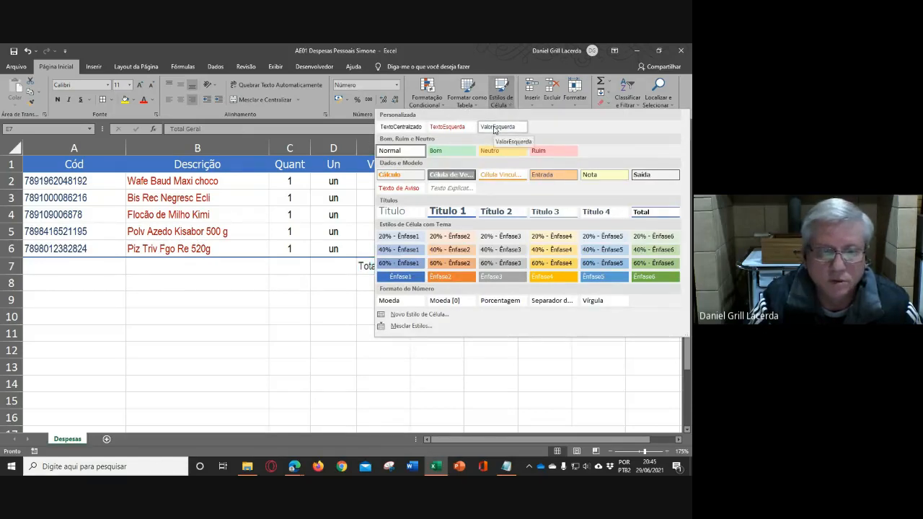
left_click(496, 127)
left_click(523, 282)
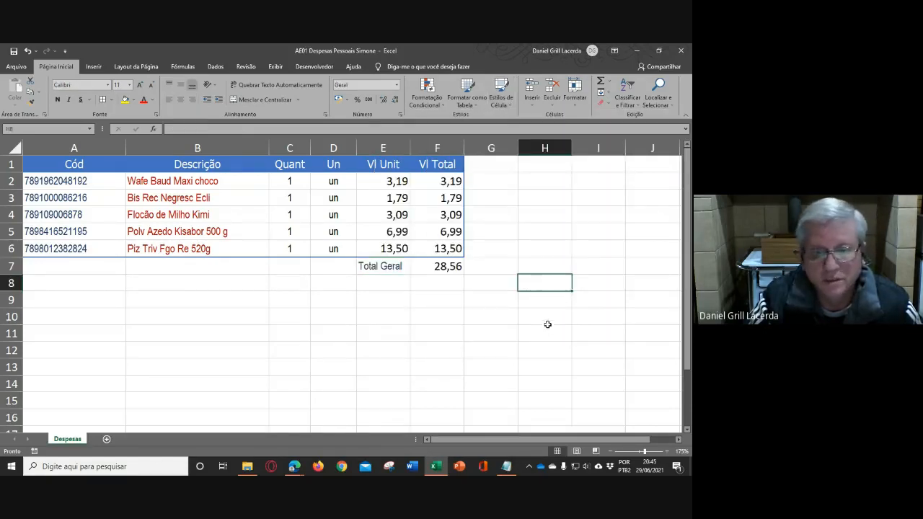
- Apply the Ênfase1 cell style to the grand total in F7
left_click(438, 268)
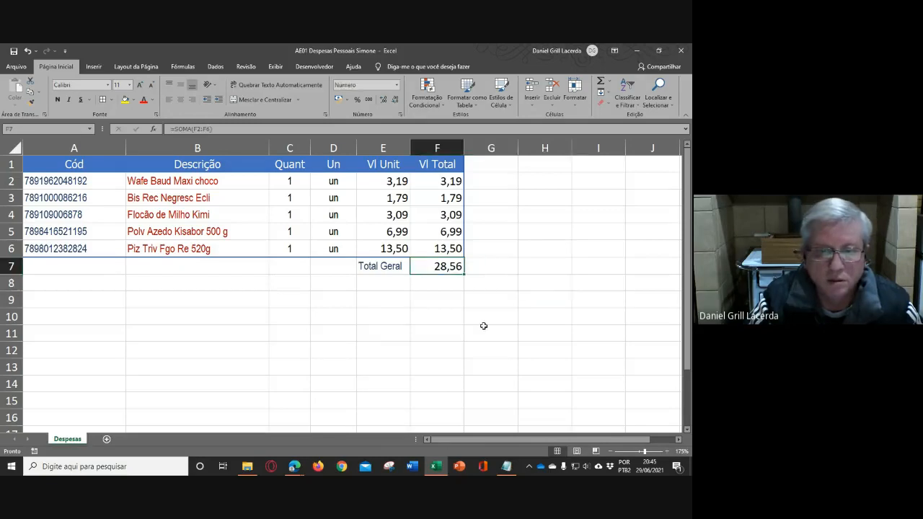
left_click(500, 93)
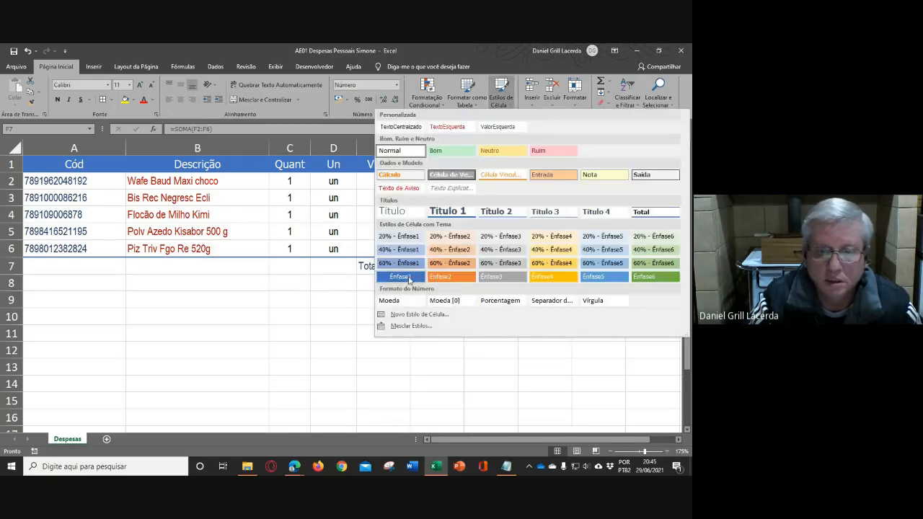
left_click(398, 280)
left_click(510, 338)
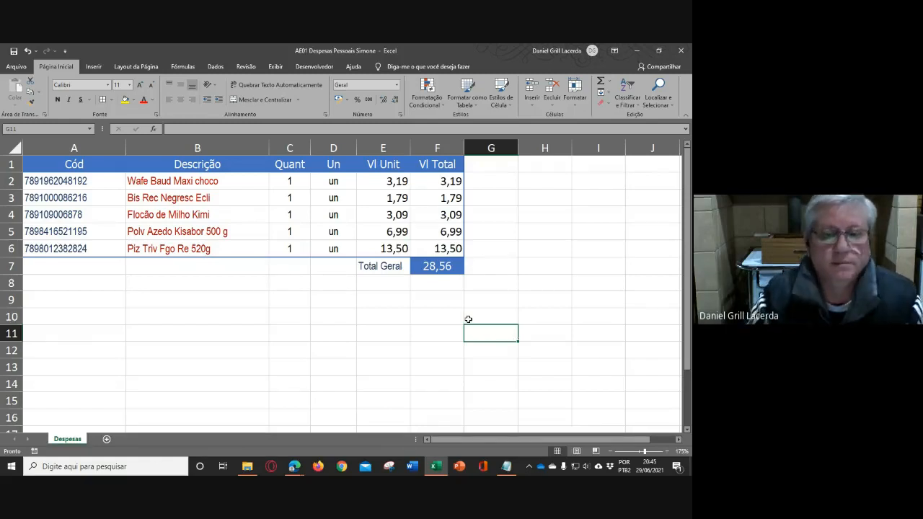
left_click(550, 281)
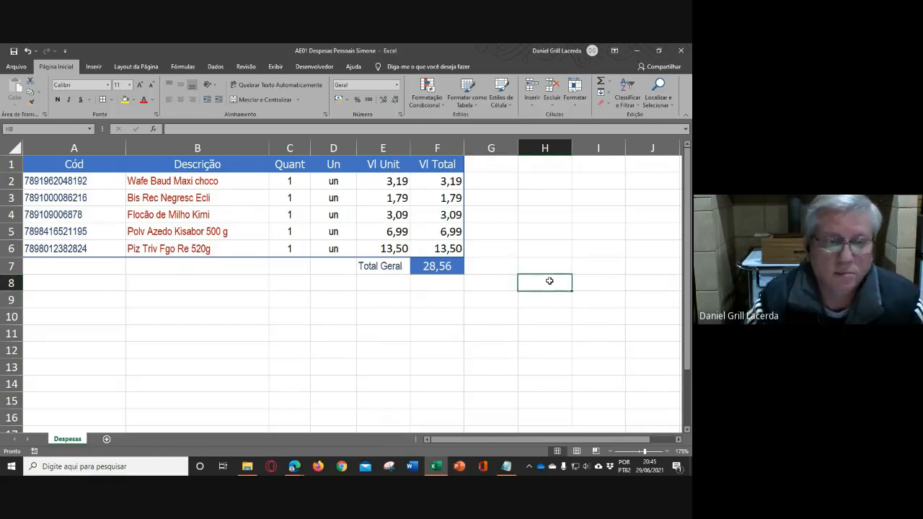
- Modify the TextoEsquerda cell style so its font color is Automática
left_click(203, 182)
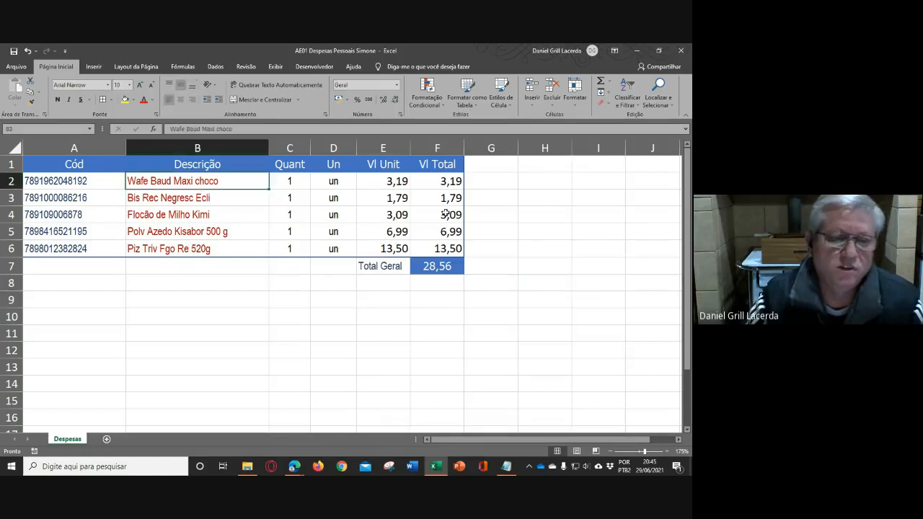
left_click(609, 229)
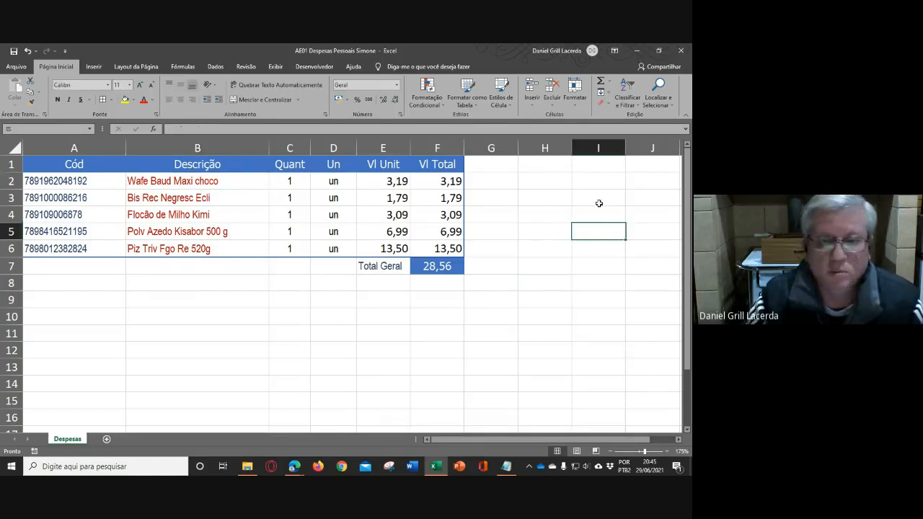
left_click(508, 105)
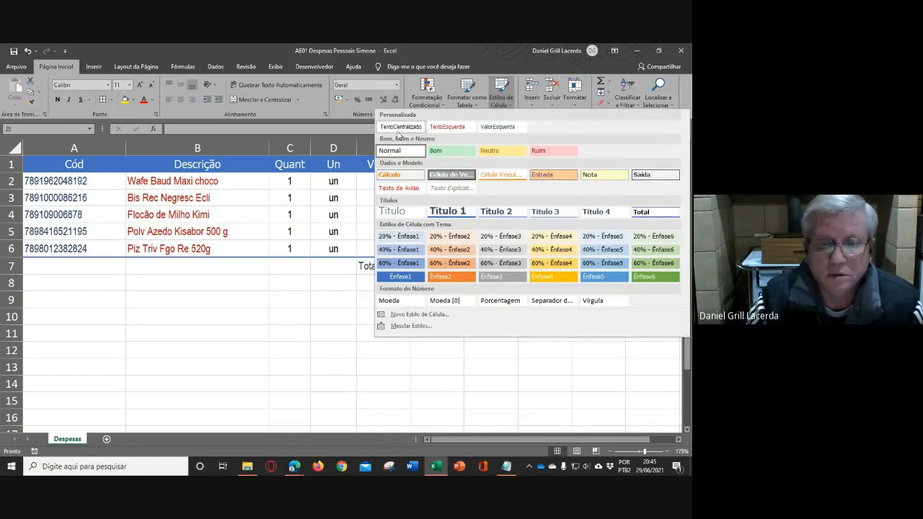
right_click(452, 127)
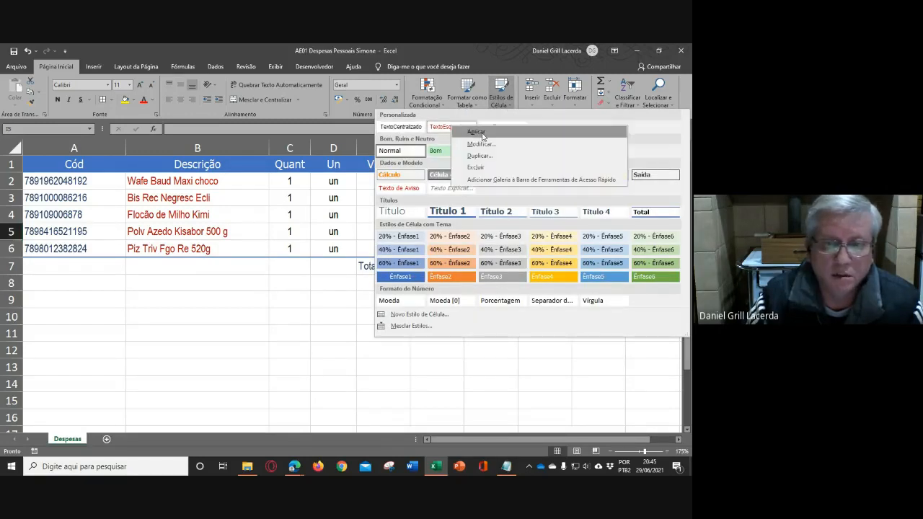
left_click(480, 143)
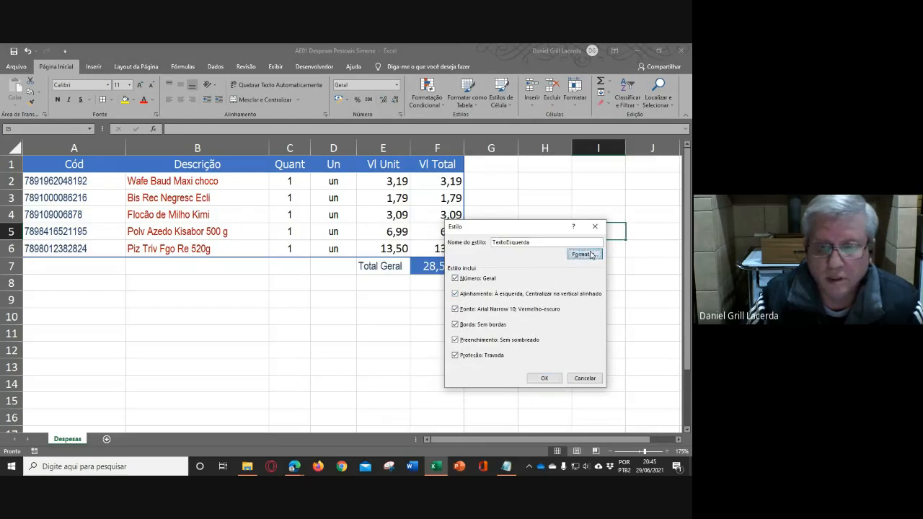
left_click(584, 255)
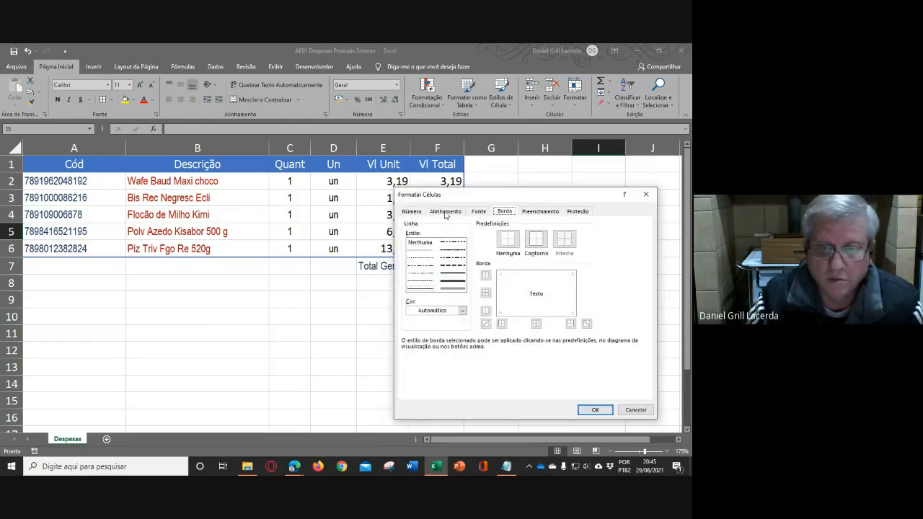
left_click(478, 211)
left_click(591, 291)
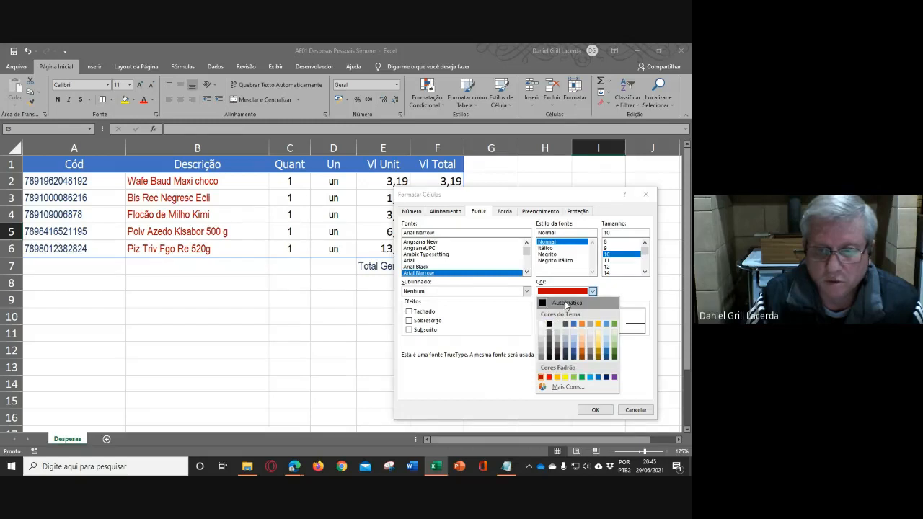
left_click(566, 303)
left_click(595, 409)
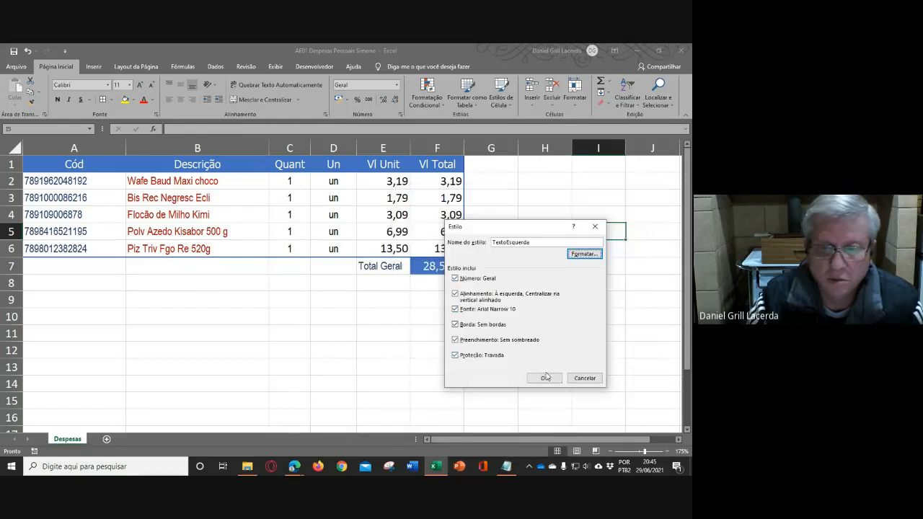
left_click(545, 378)
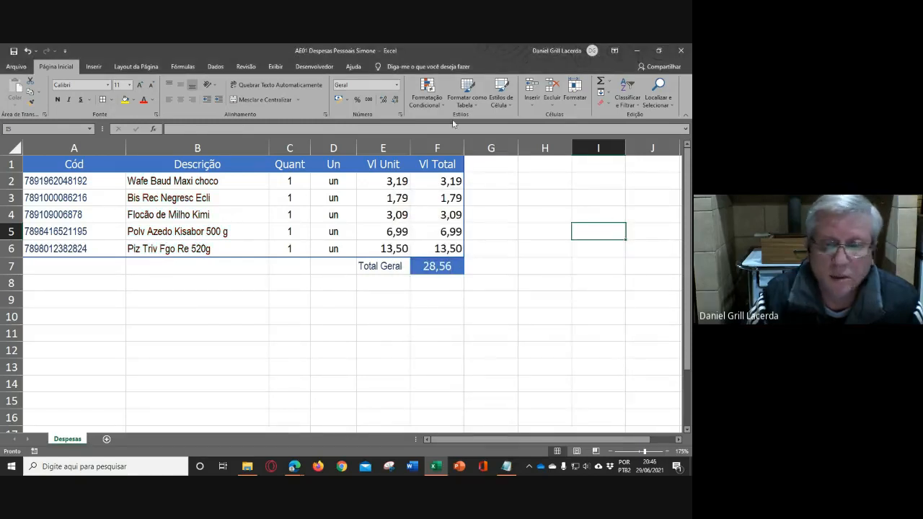
- Modify the ValorEsquerda cell style so its font color is Automática
left_click(506, 106)
right_click(503, 127)
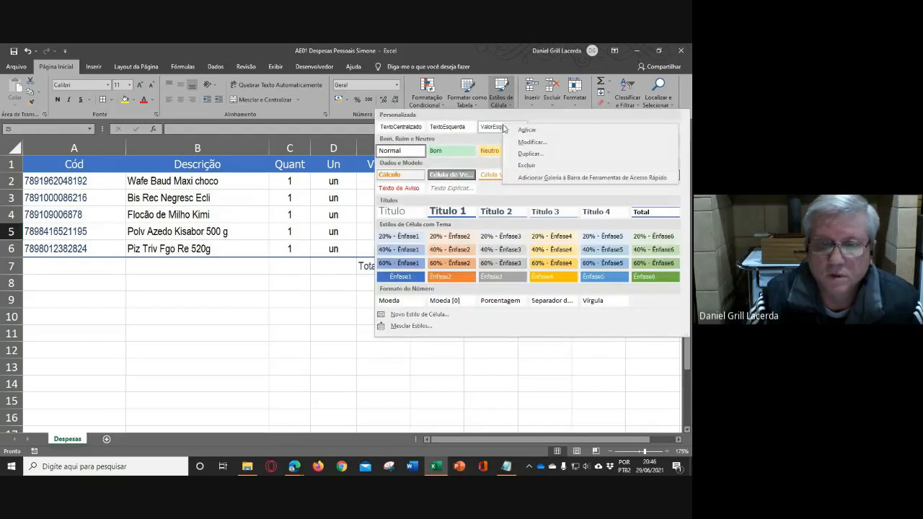
left_click(535, 144)
left_click(583, 253)
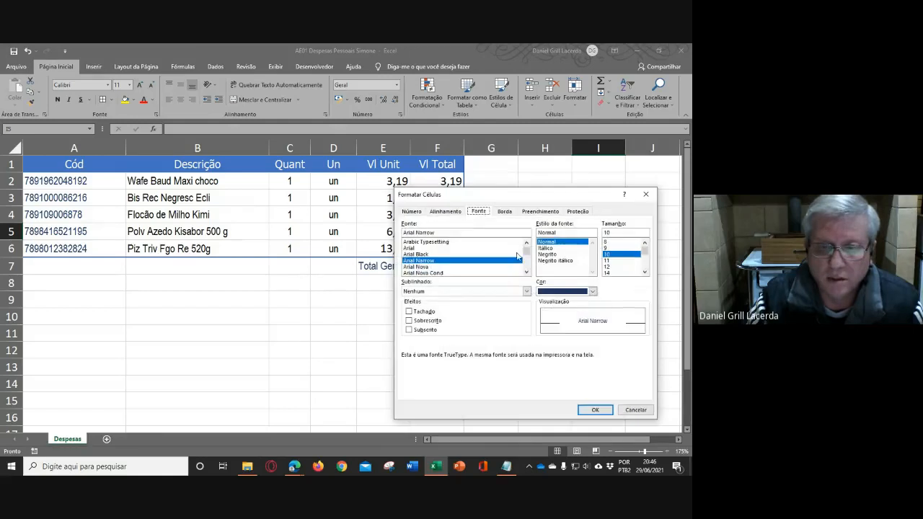
left_click(592, 291)
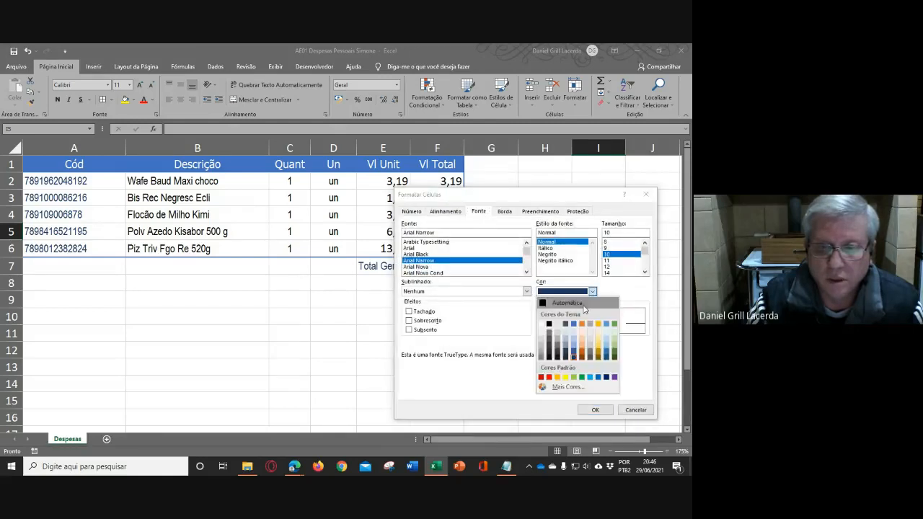
left_click(568, 304)
left_click(593, 410)
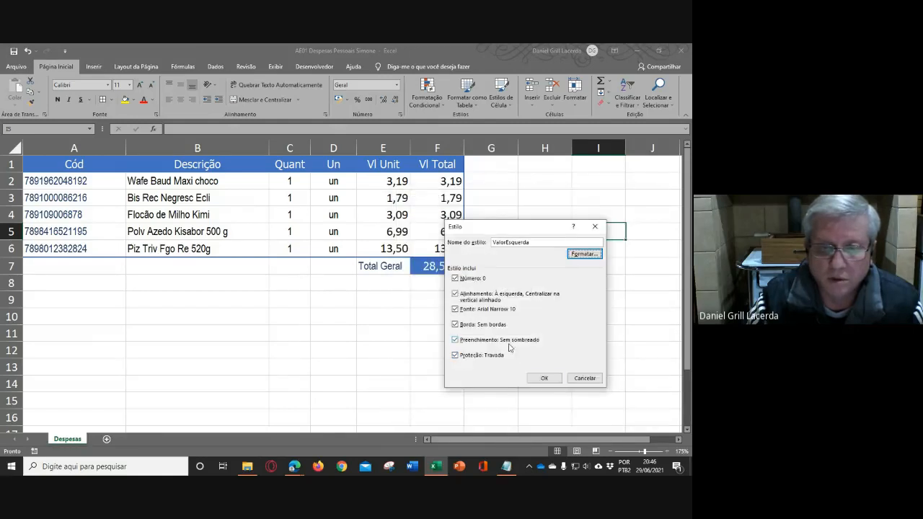
left_click(541, 378)
left_click(482, 339)
left_click(542, 284)
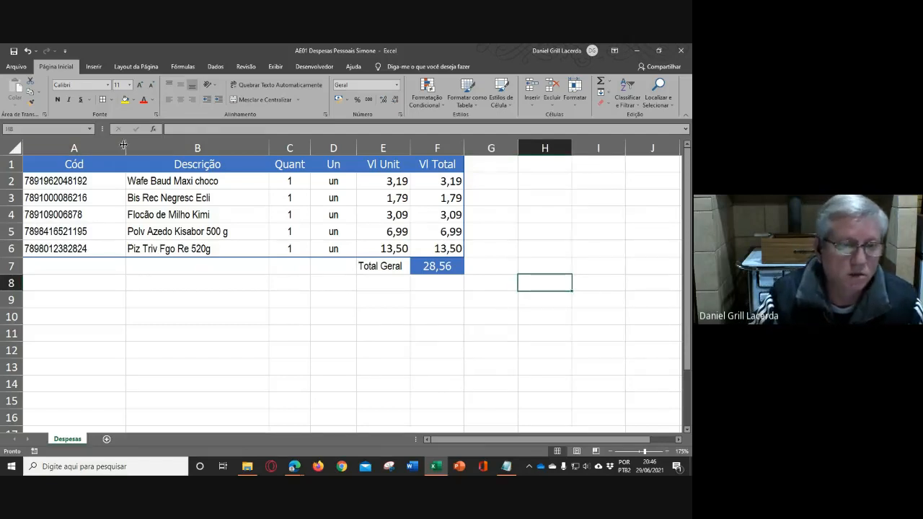
- Narrow columns A and B to fit their contents more closely, and shorten the C1 header to Qt
left_click_drag(125, 146, 99, 146)
left_click_drag(241, 148, 214, 147)
left_click(232, 163)
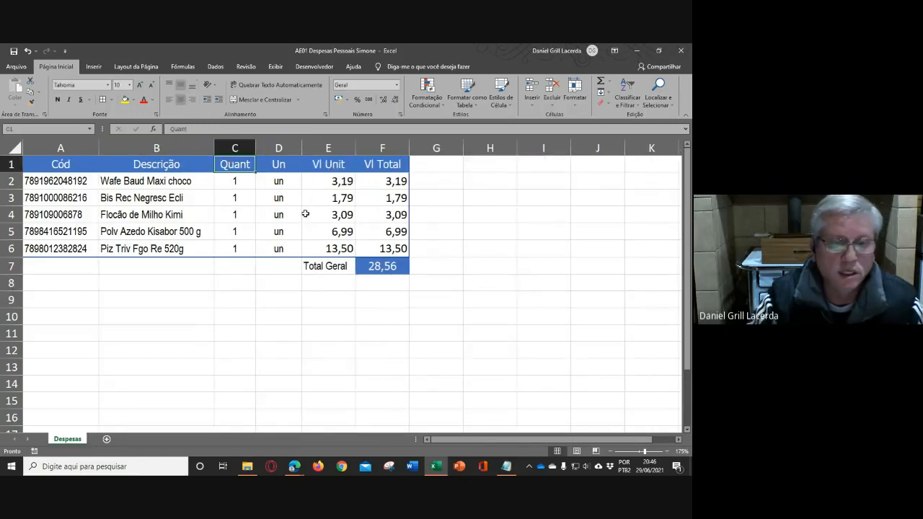
type("Qt")
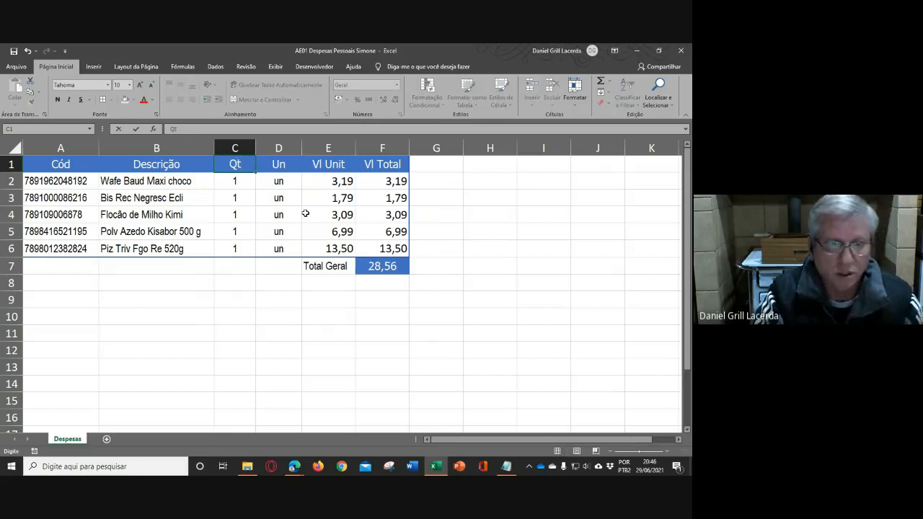
key("Return")
- Narrow columns C and D to one equal width, and widen columns E and F to another equal width
mouse_move(245, 147)
left_mouse_down()
mouse_move(278, 147)
mouse_move(247, 145)
left_mouse_up()
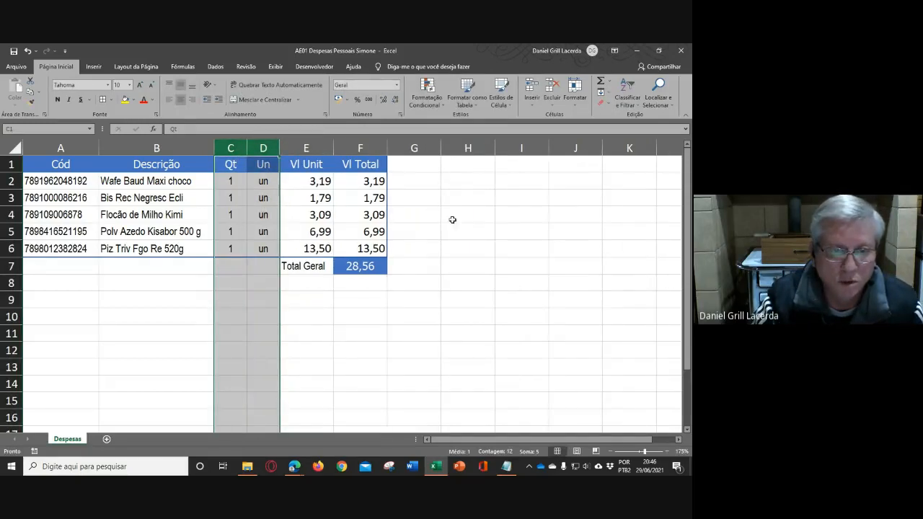
left_click(470, 220)
left_click_drag(326, 148, 348, 148)
left_click(471, 225)
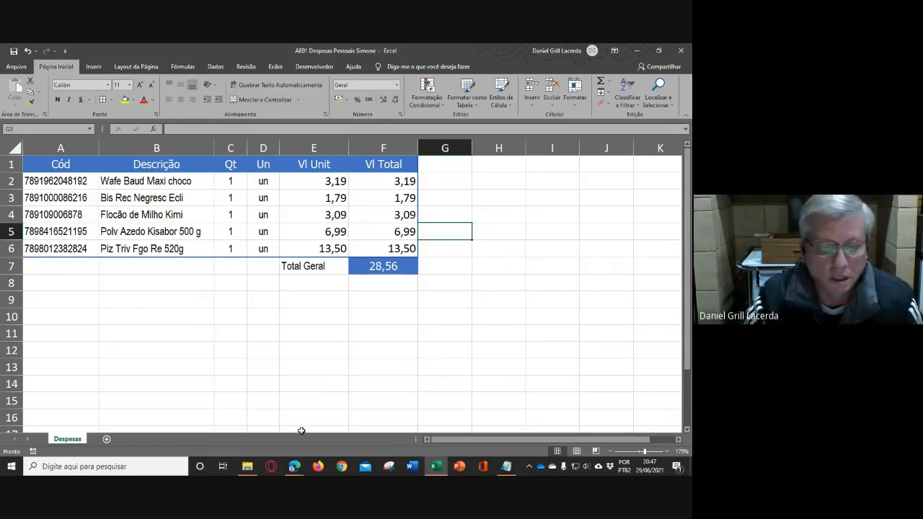
- Switch to the Google Meet call in the browser and request to stop the meeting recording (Interromper gravação)
left_click(296, 469)
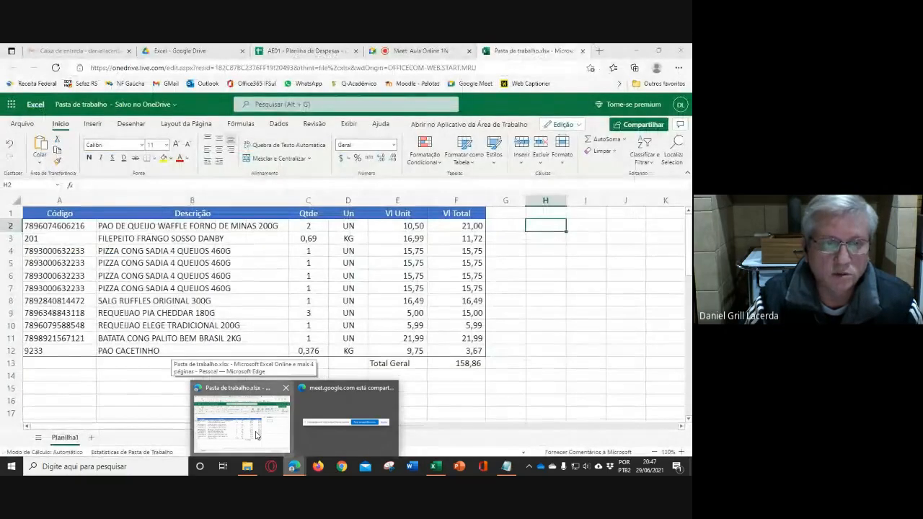
left_click(255, 435)
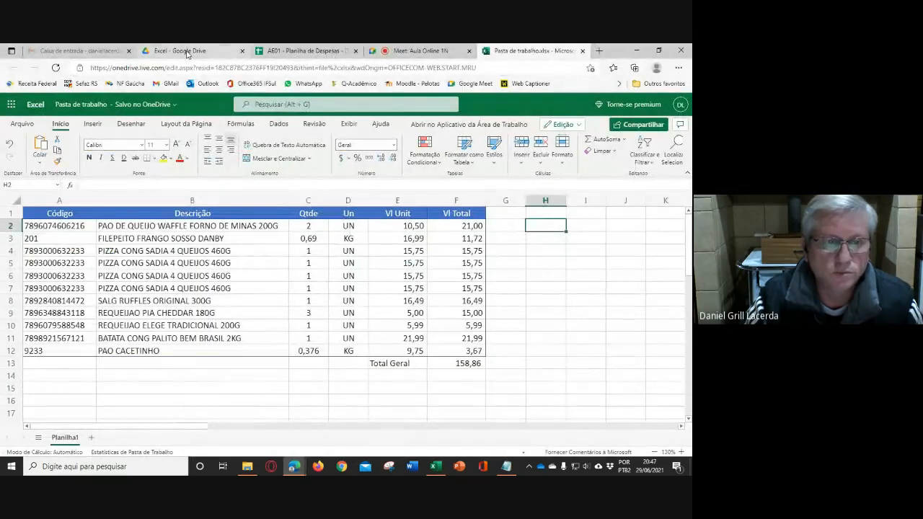
left_click(420, 50)
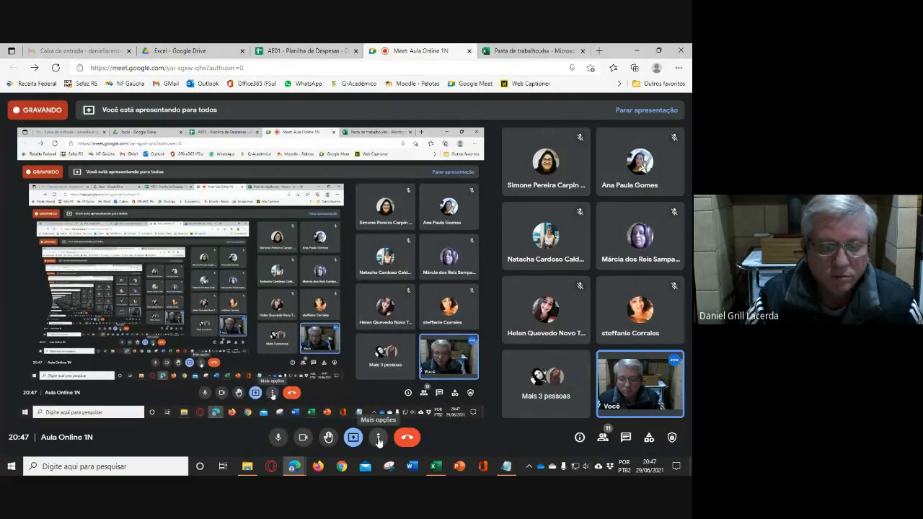
left_click(378, 438)
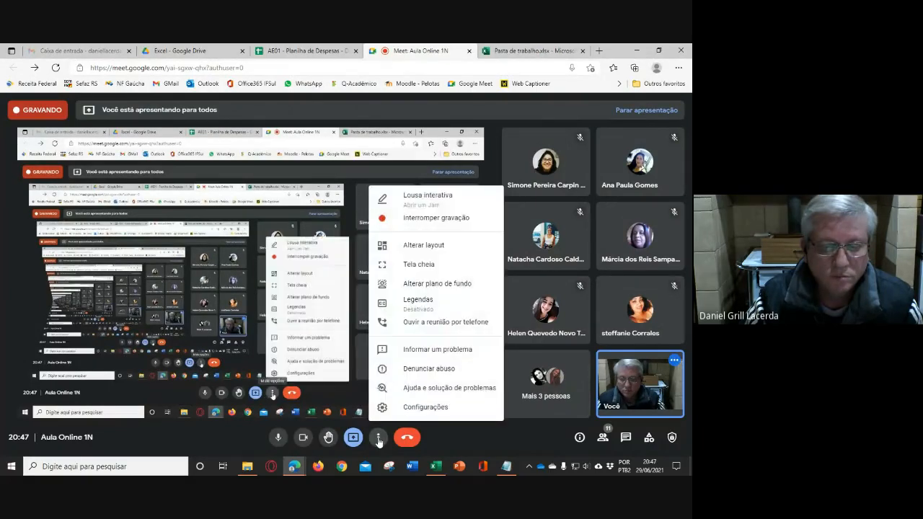
left_click(427, 220)
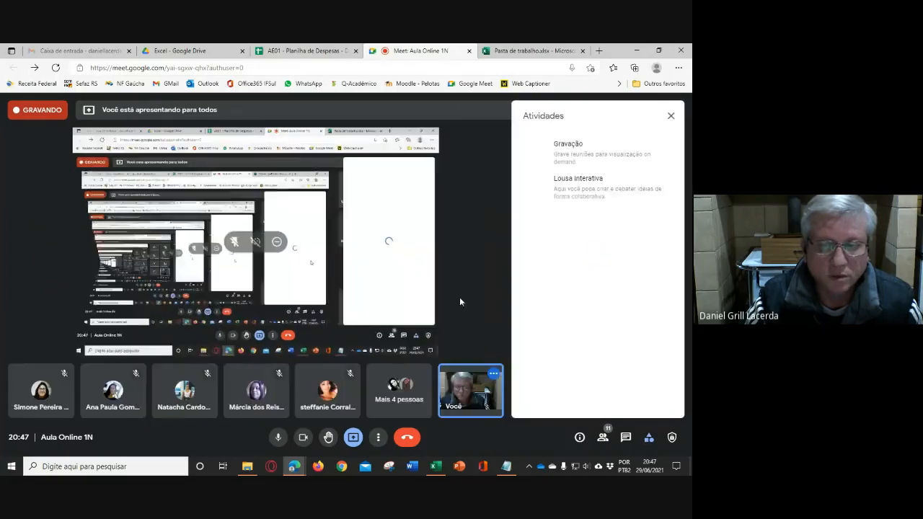